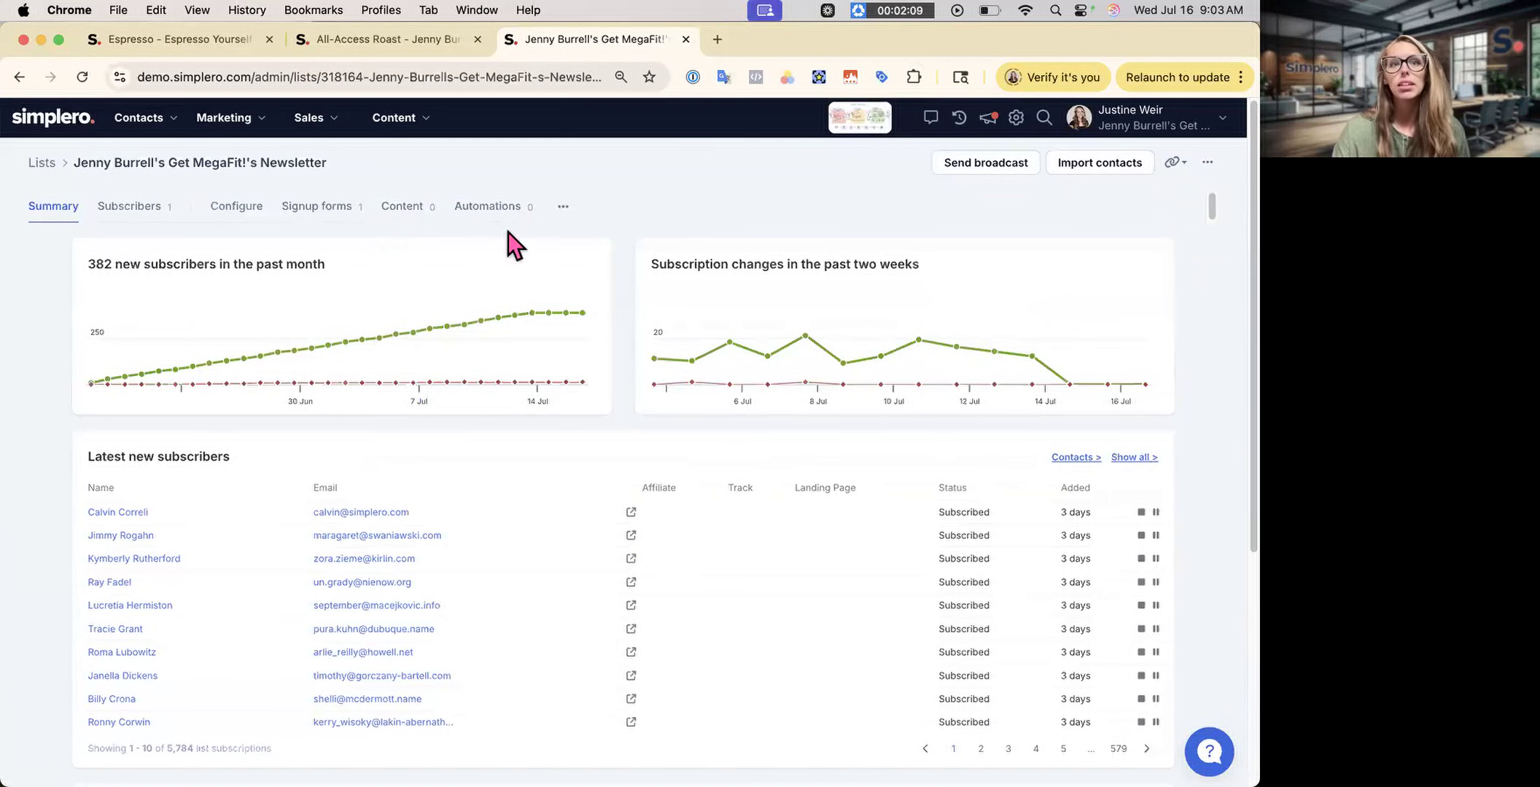
# - Open the newsletter list's Auto-Responses section from the '...' overflow tab
pyautogui.click(563, 207)
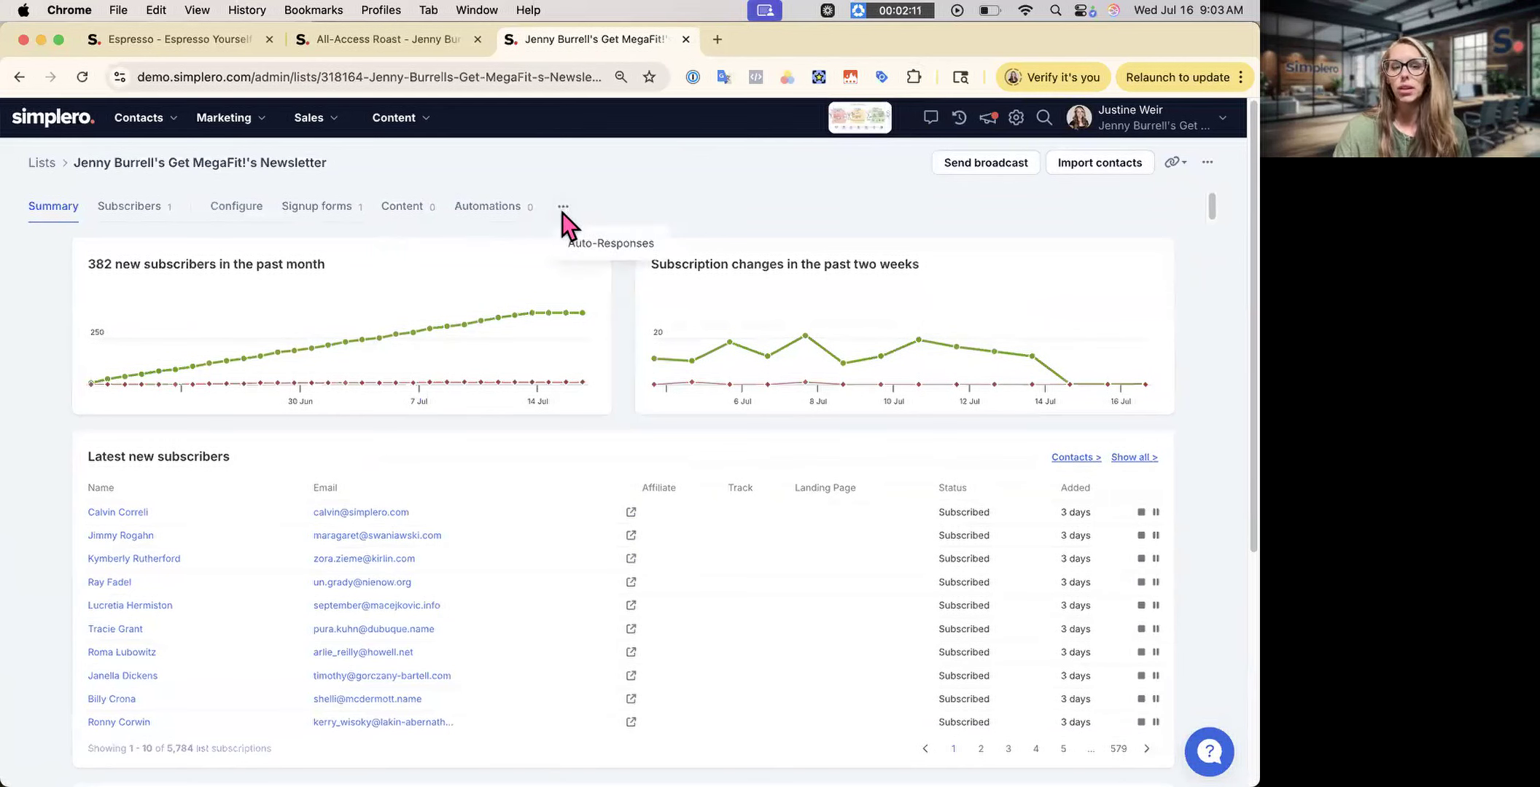
pyautogui.click(585, 242)
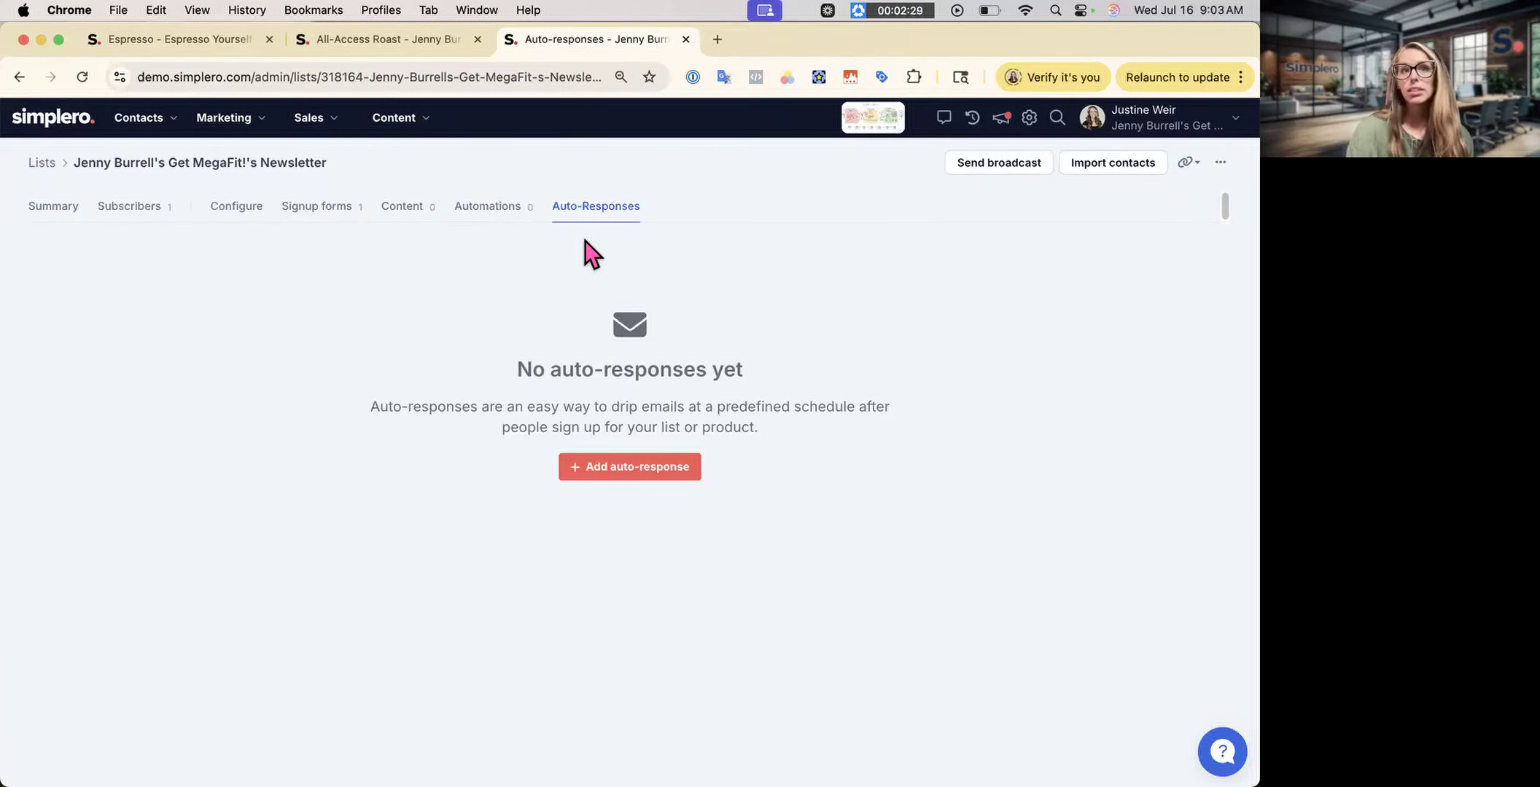
# - On the list's Content tab, start adding a new trigger under Triggers, then open the Marketing menu
pyautogui.click(401, 207)
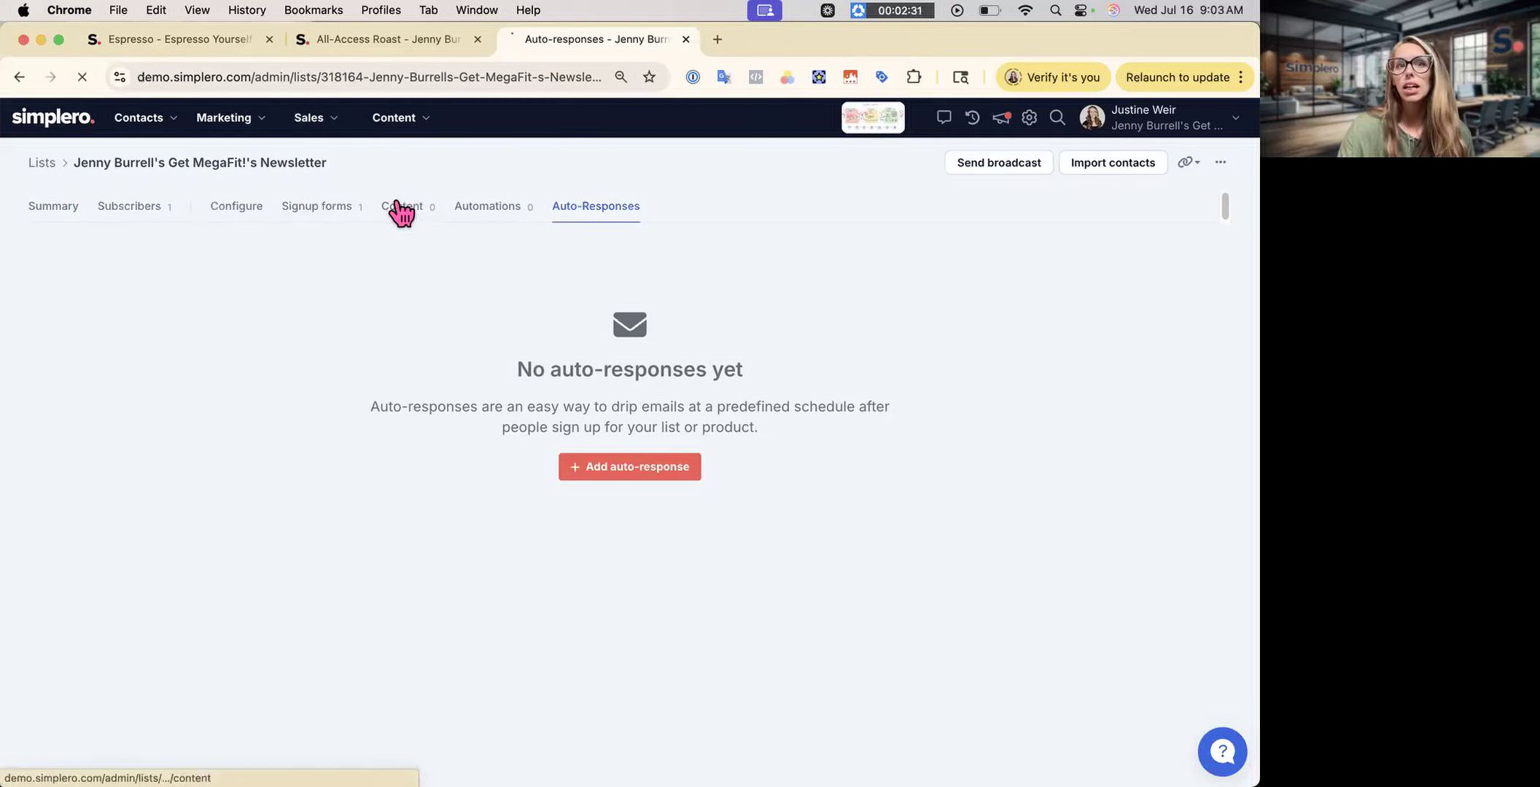
pyautogui.scroll(-10, 376, 533)
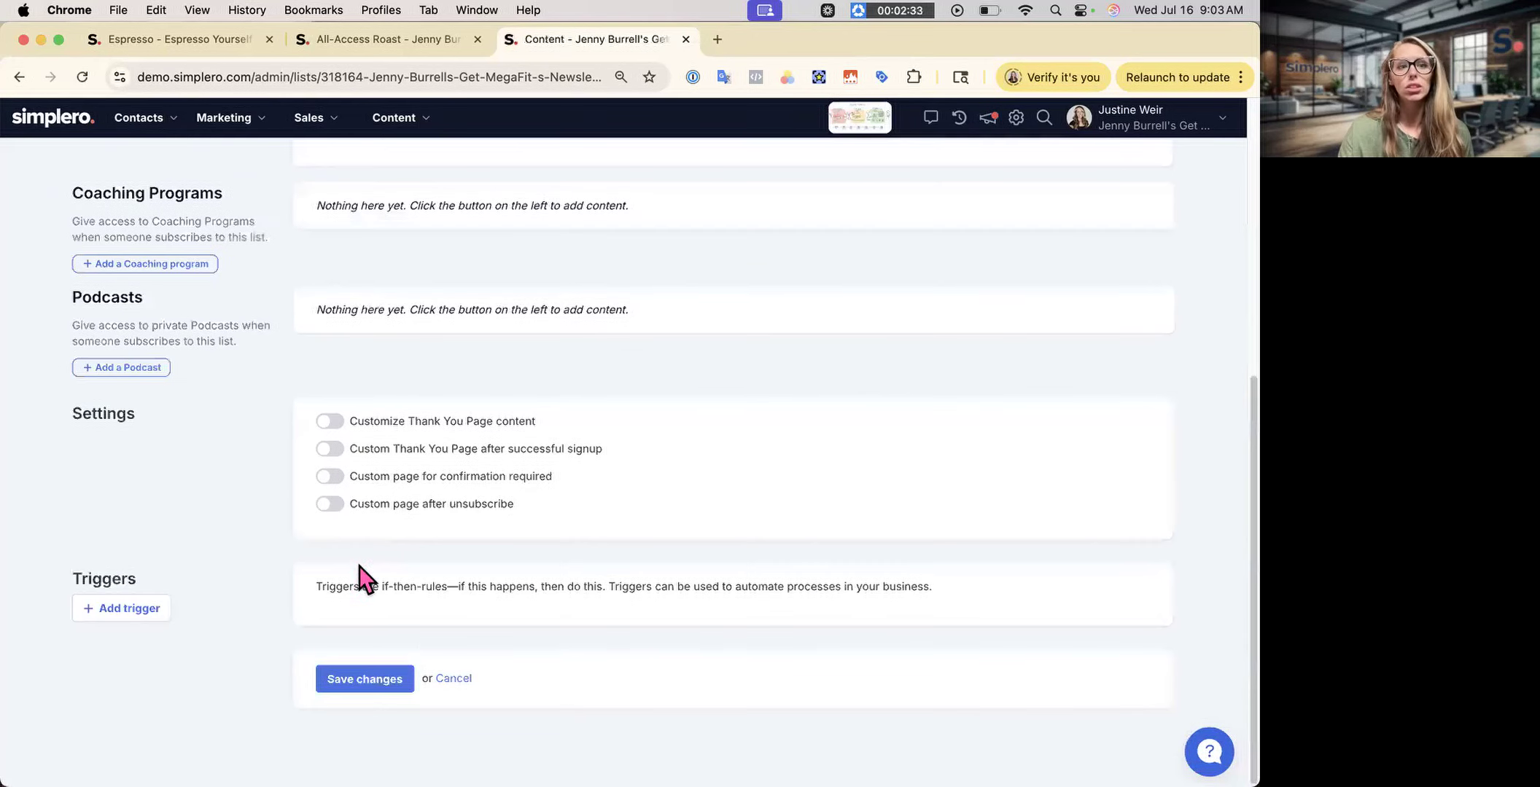
pyautogui.click(123, 613)
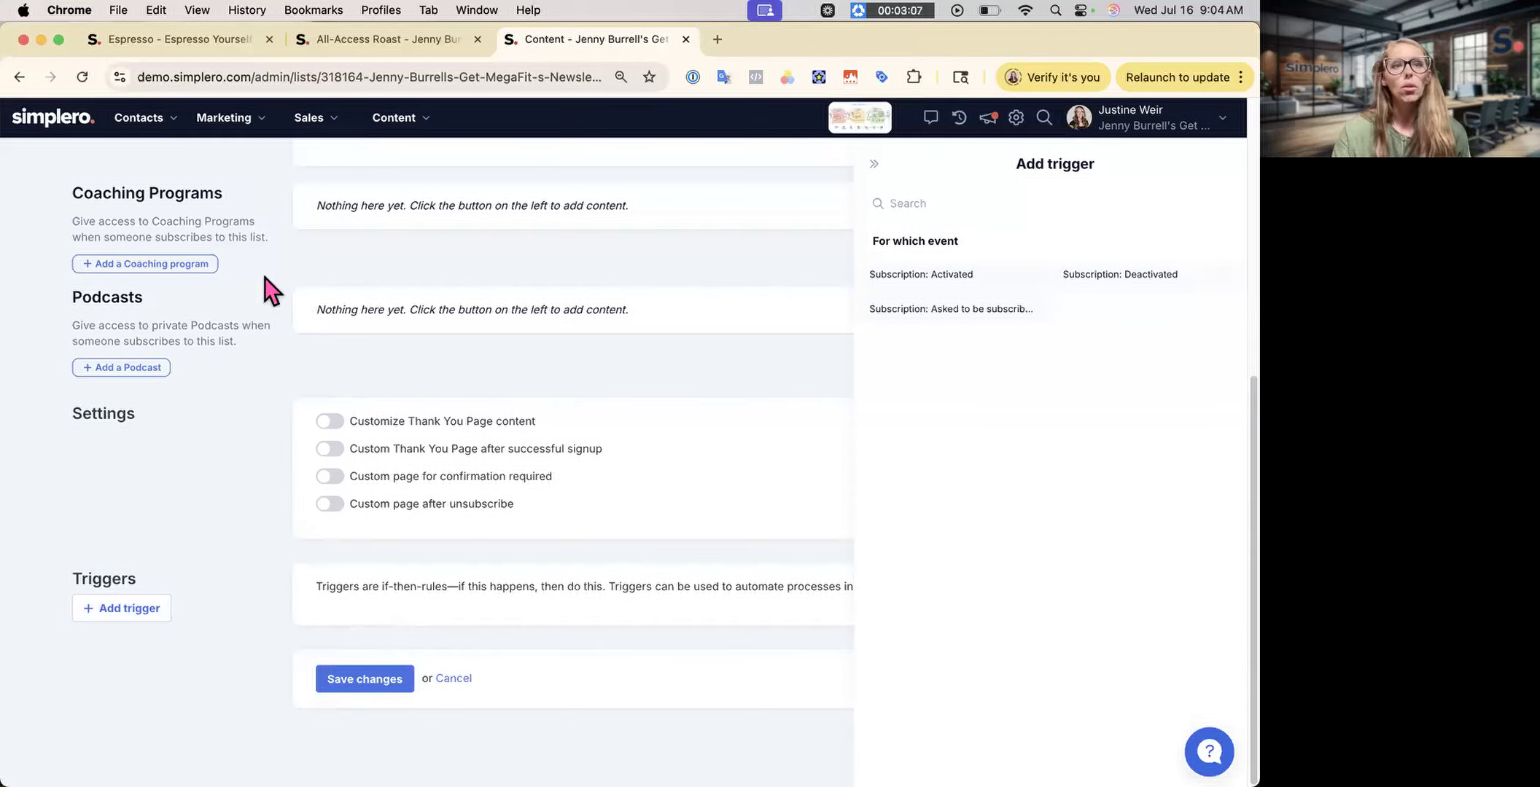
pyautogui.click(248, 118)
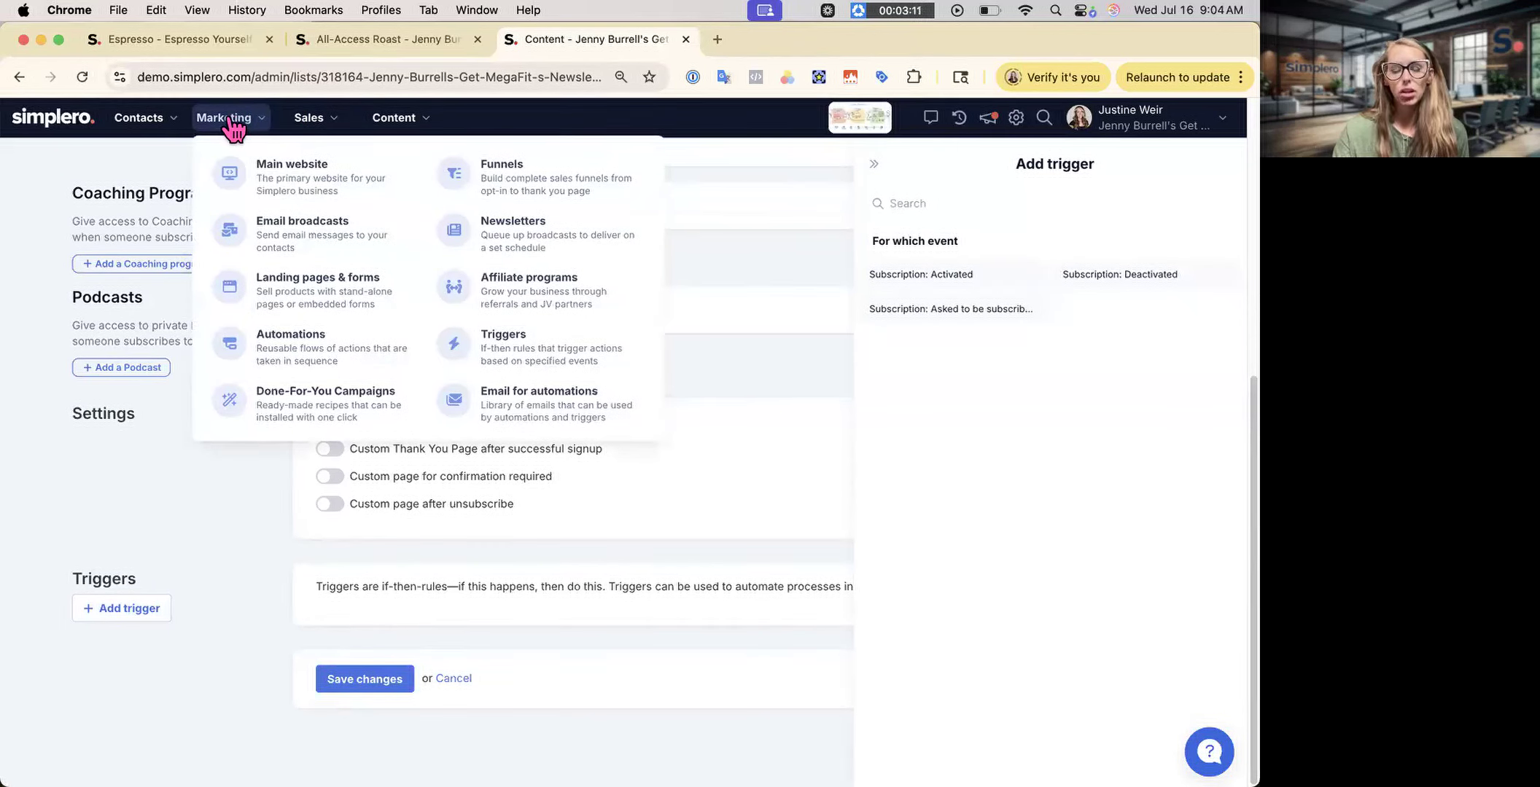
# - Go to Marketing > Automations and begin creating a new automation
pyautogui.click(303, 342)
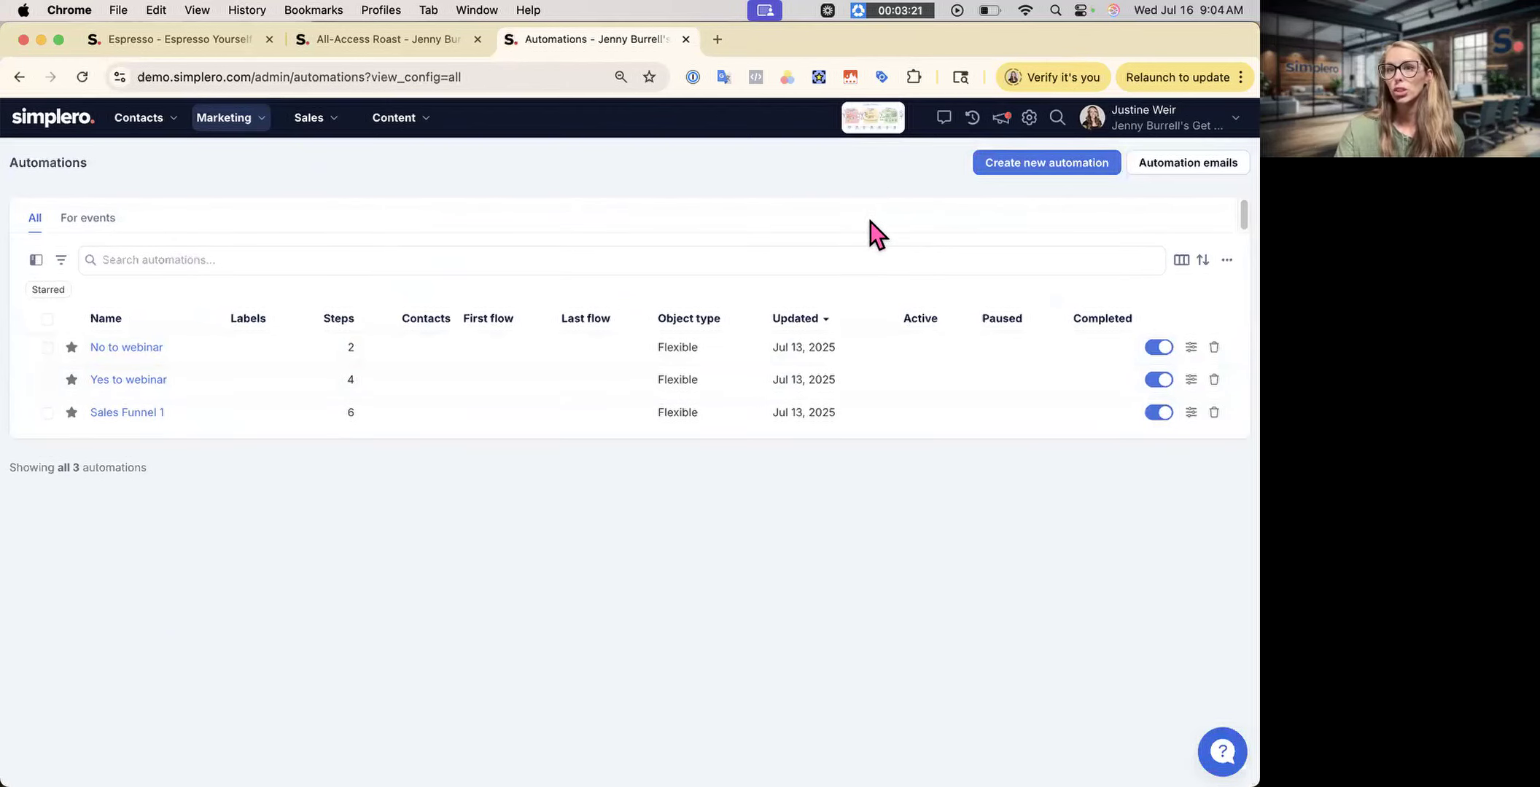
pyautogui.click(982, 169)
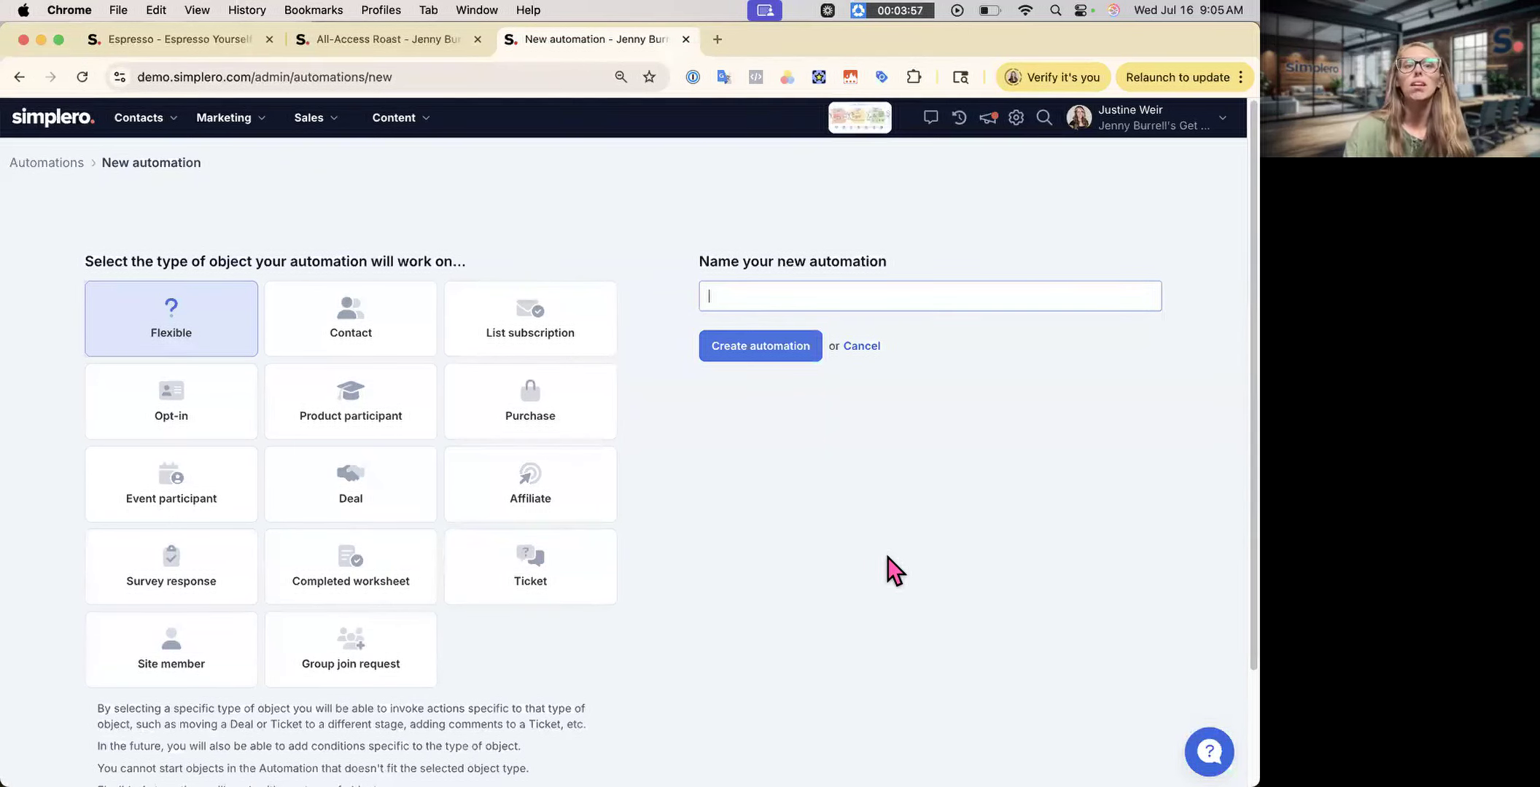
pyautogui.click(386, 350)
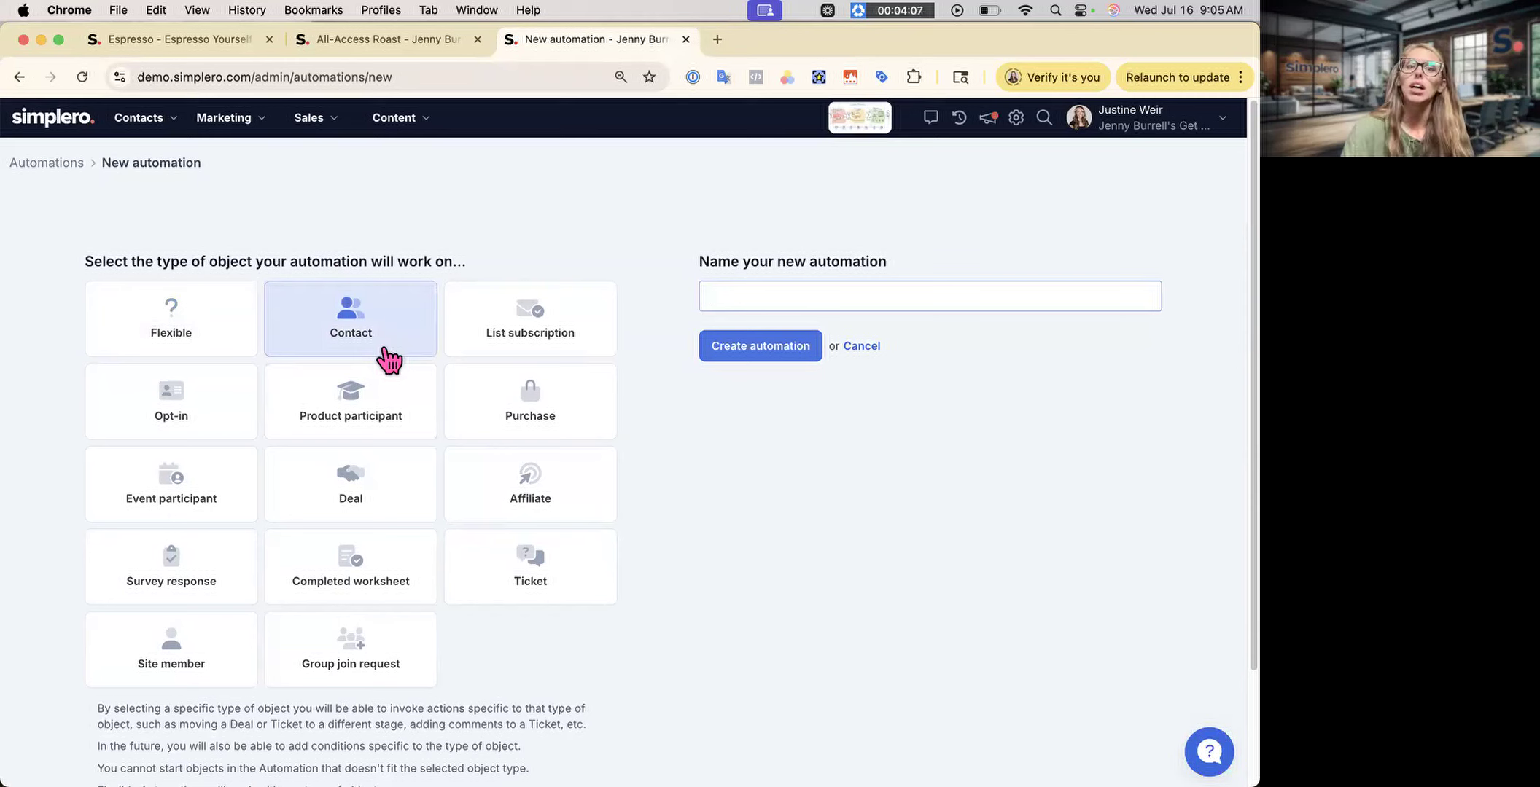
pyautogui.click(462, 334)
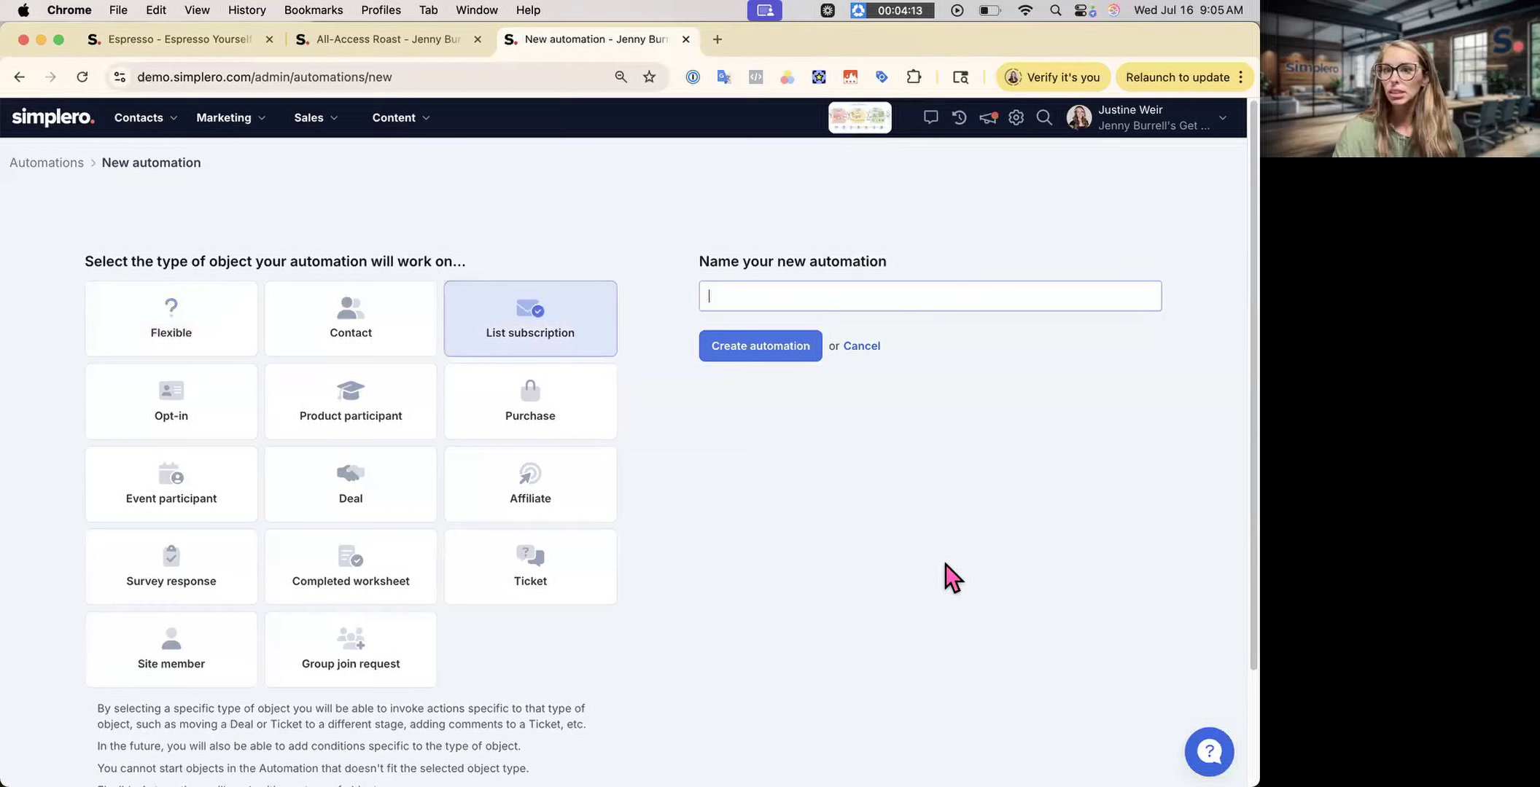
pyautogui.click(122, 402)
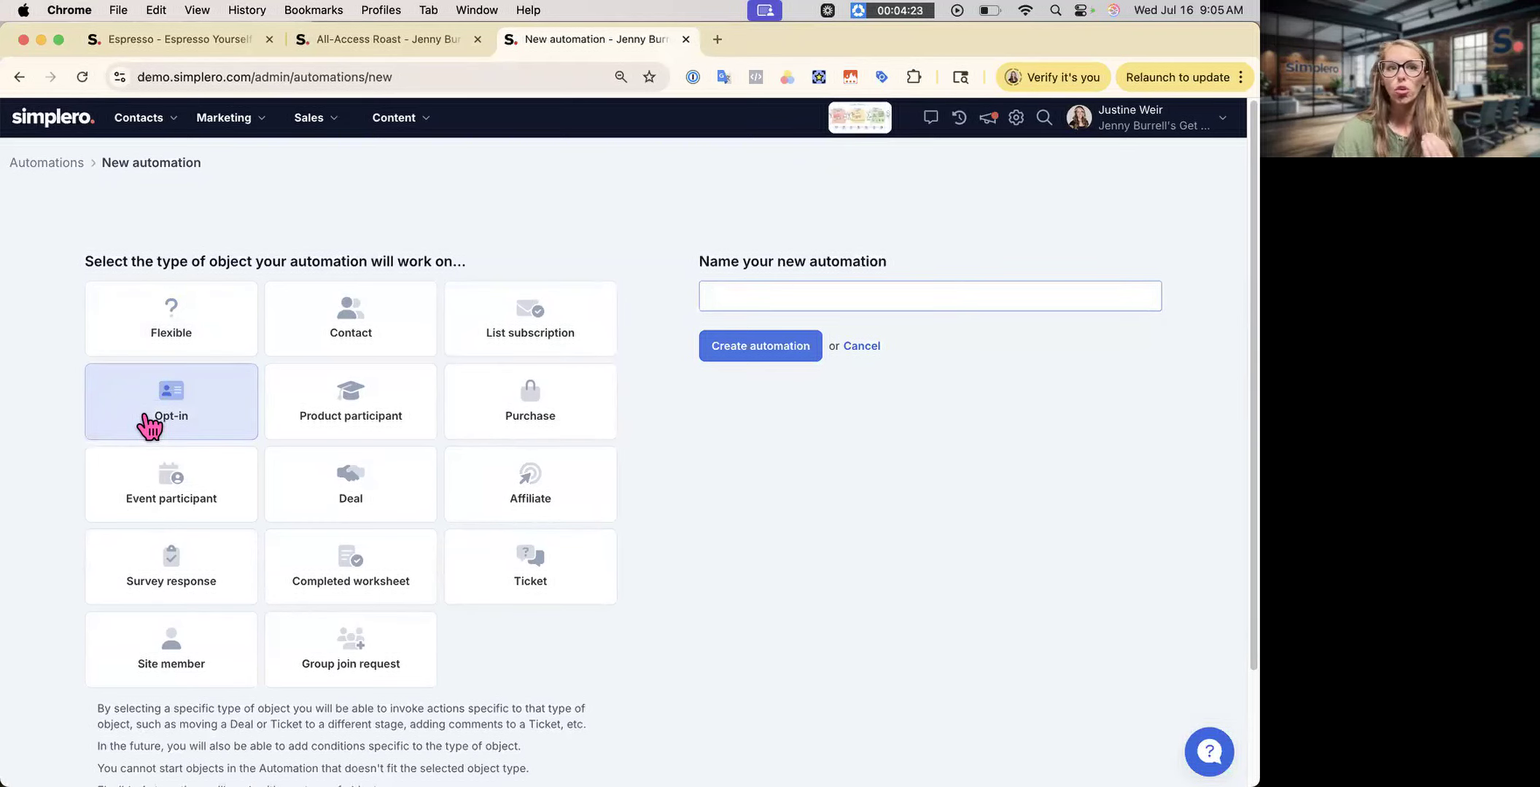
pyautogui.click(316, 432)
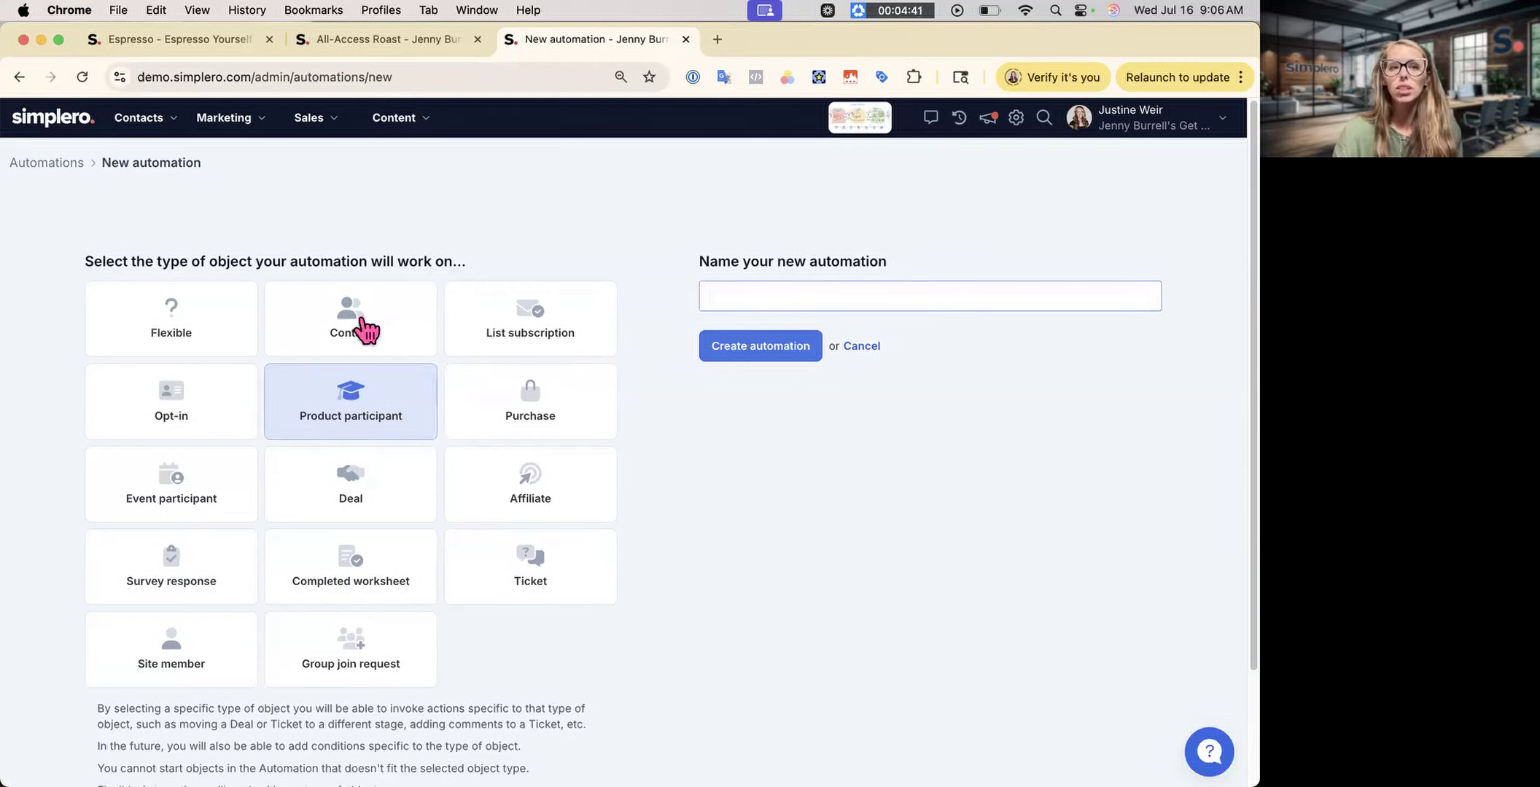
pyautogui.click(592, 422)
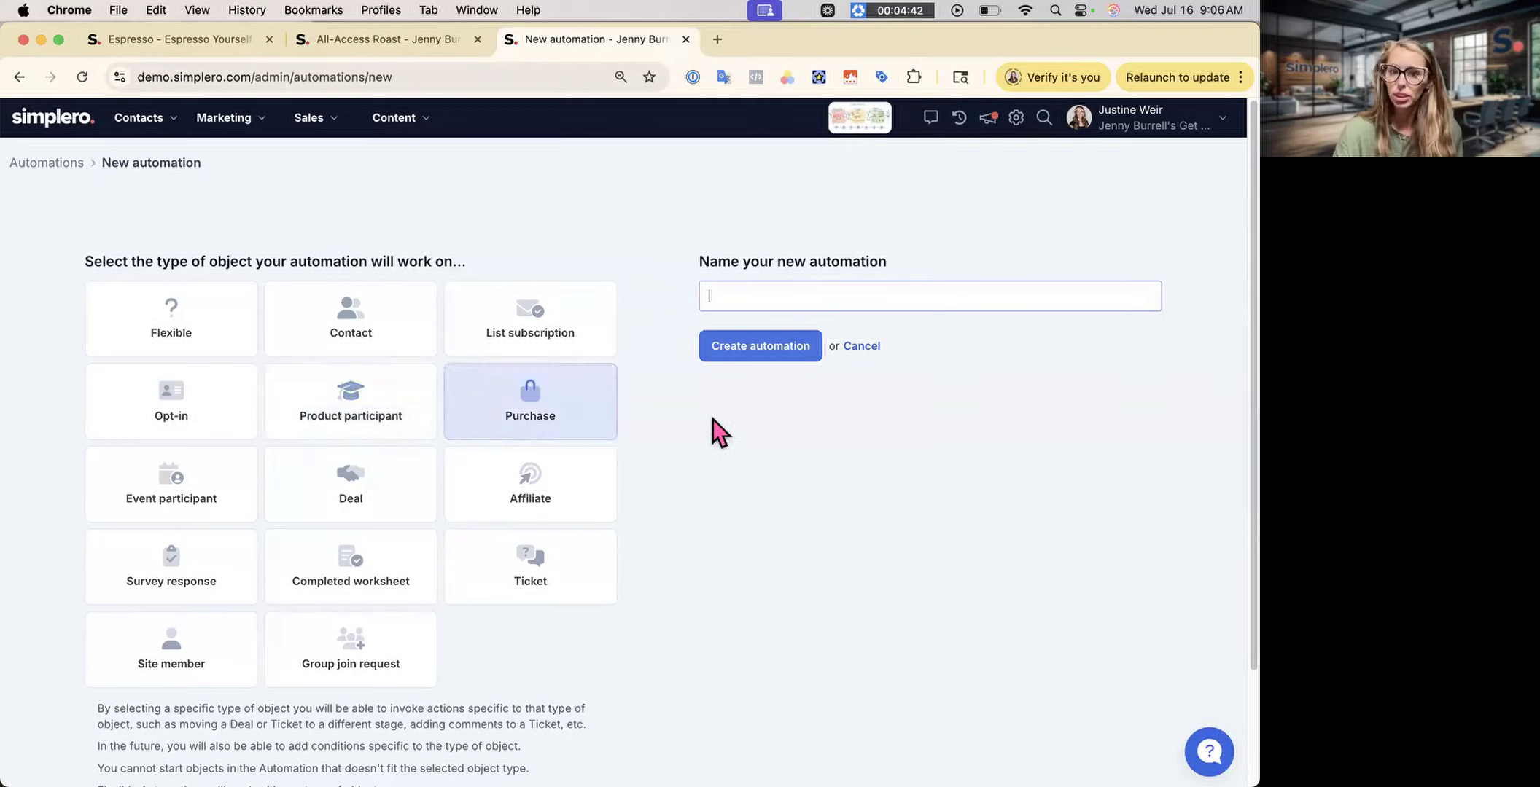
pyautogui.click(199, 513)
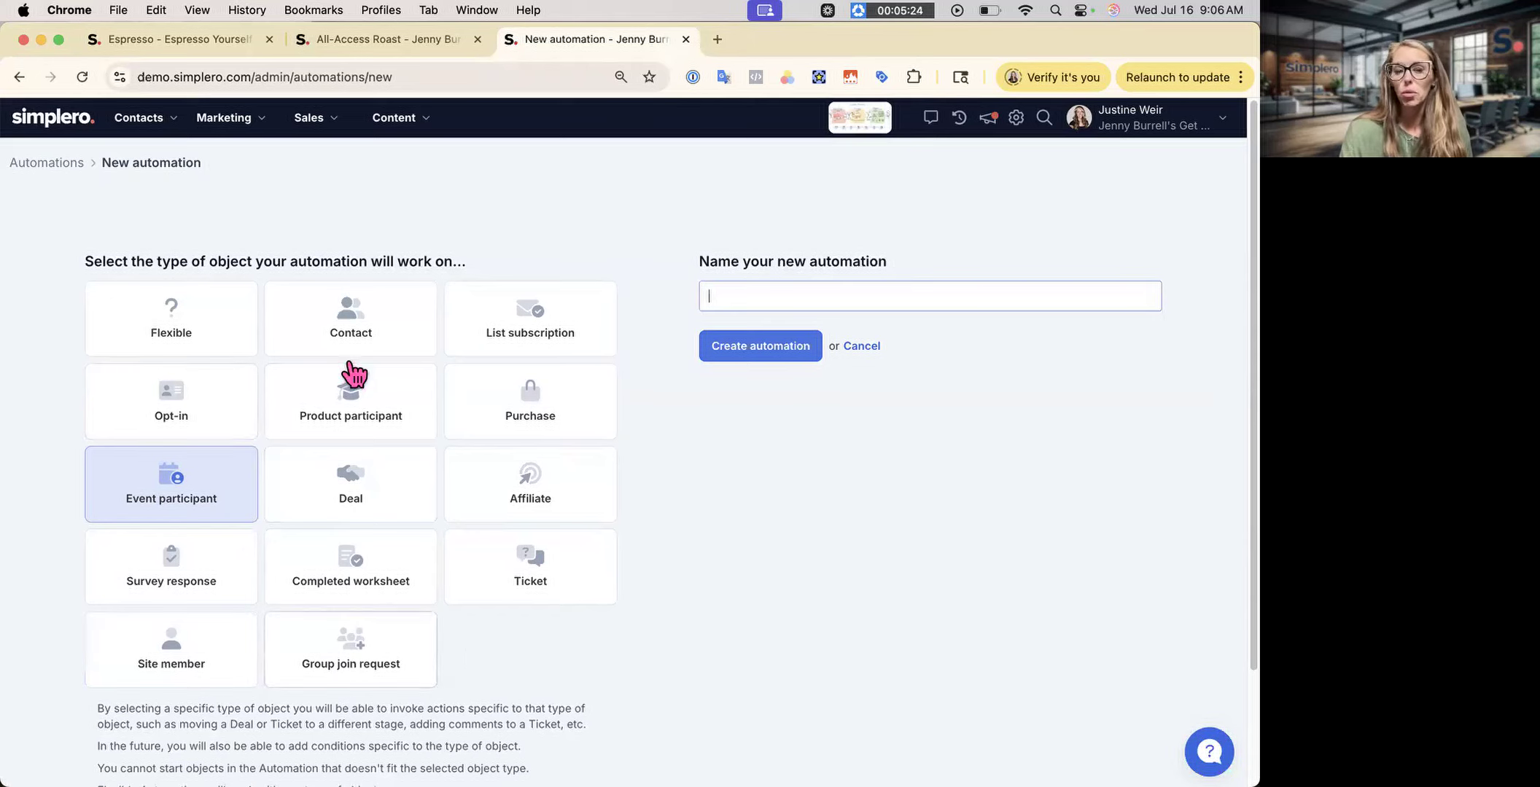
# - Create a Flexible automation named 'New automation' and reopen its settings
pyautogui.click(170, 328)
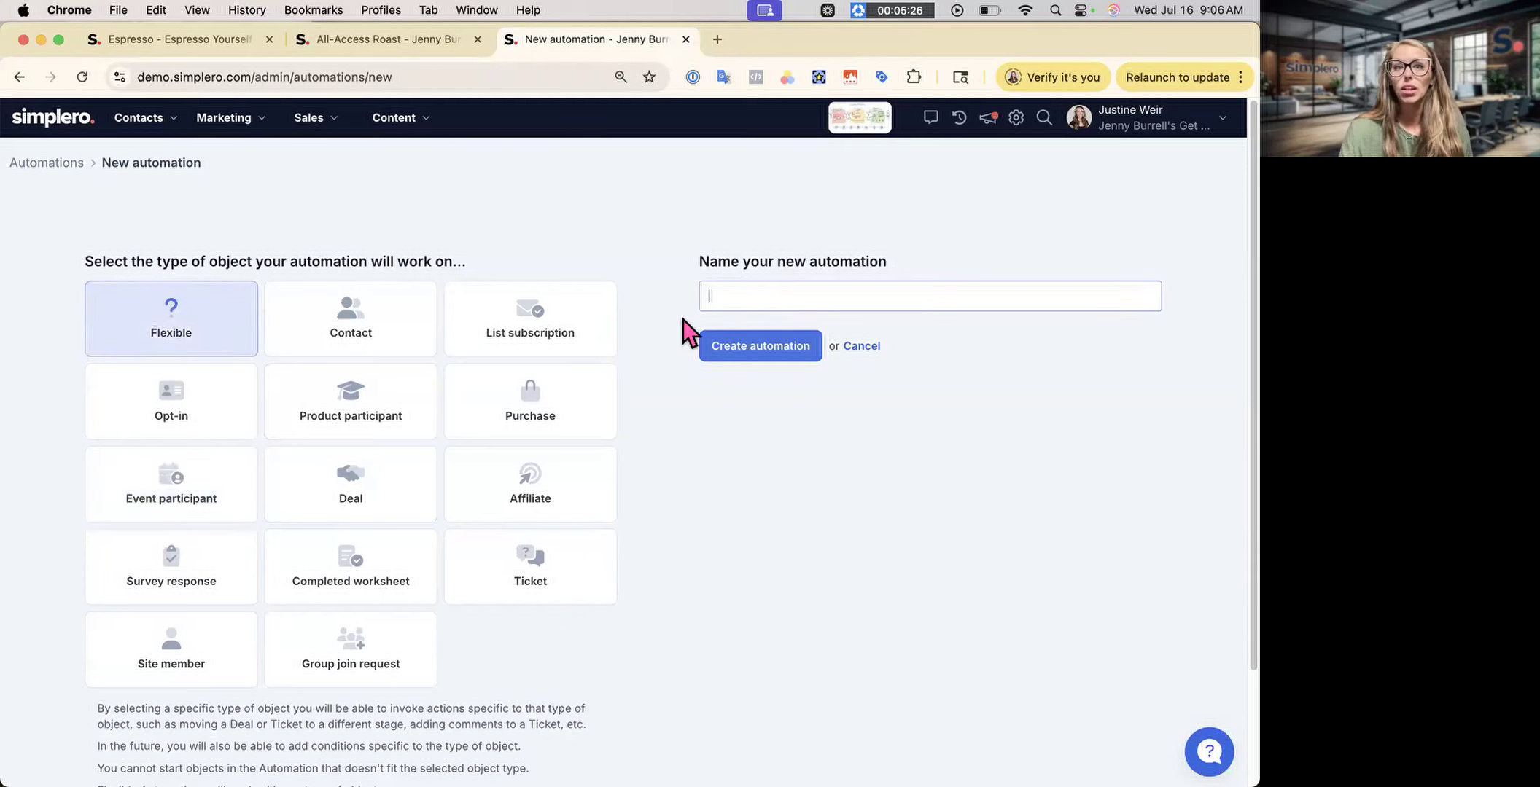
pyautogui.write('New au')
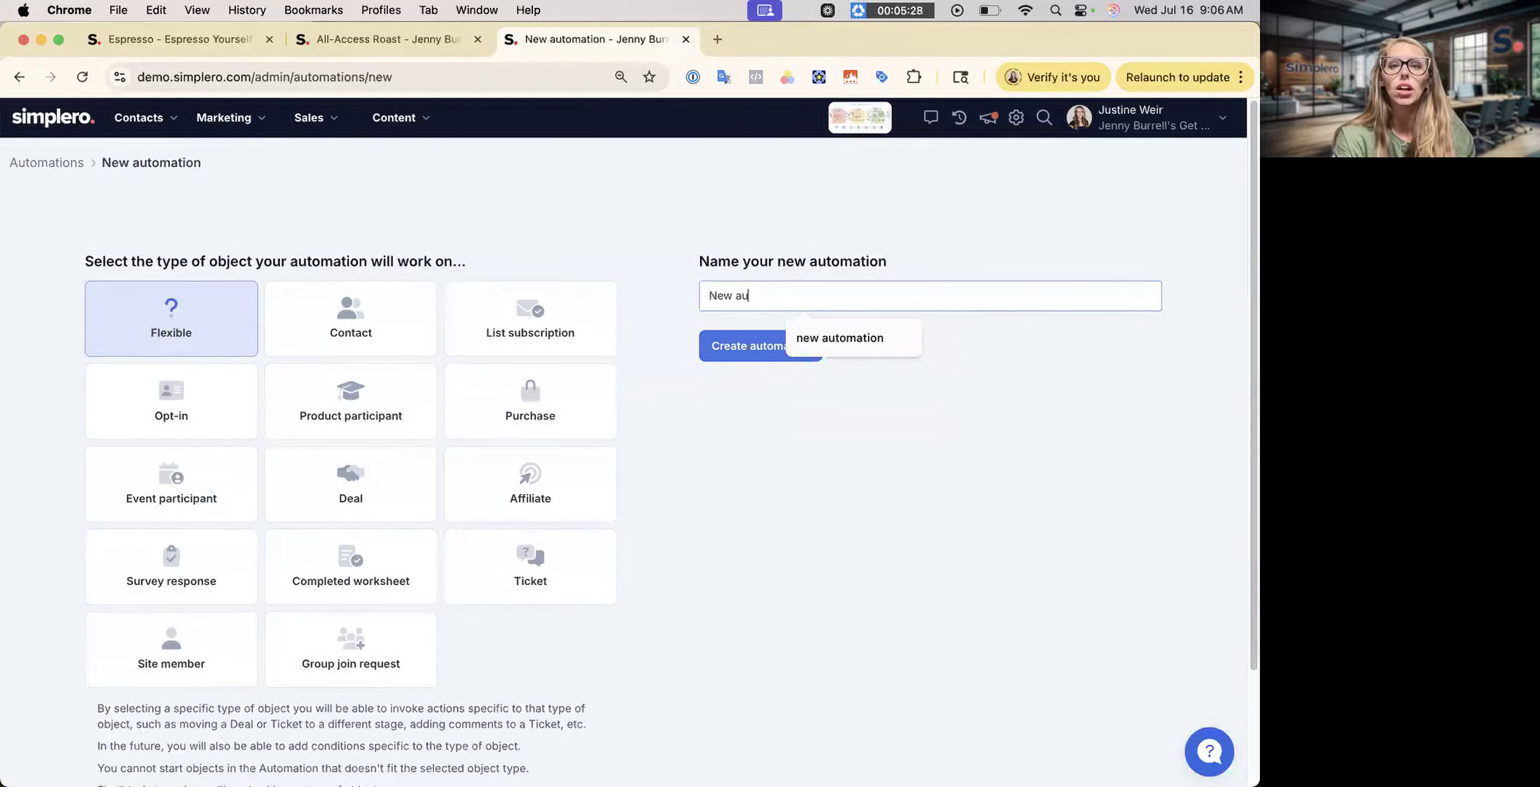
pyautogui.write('tomation')
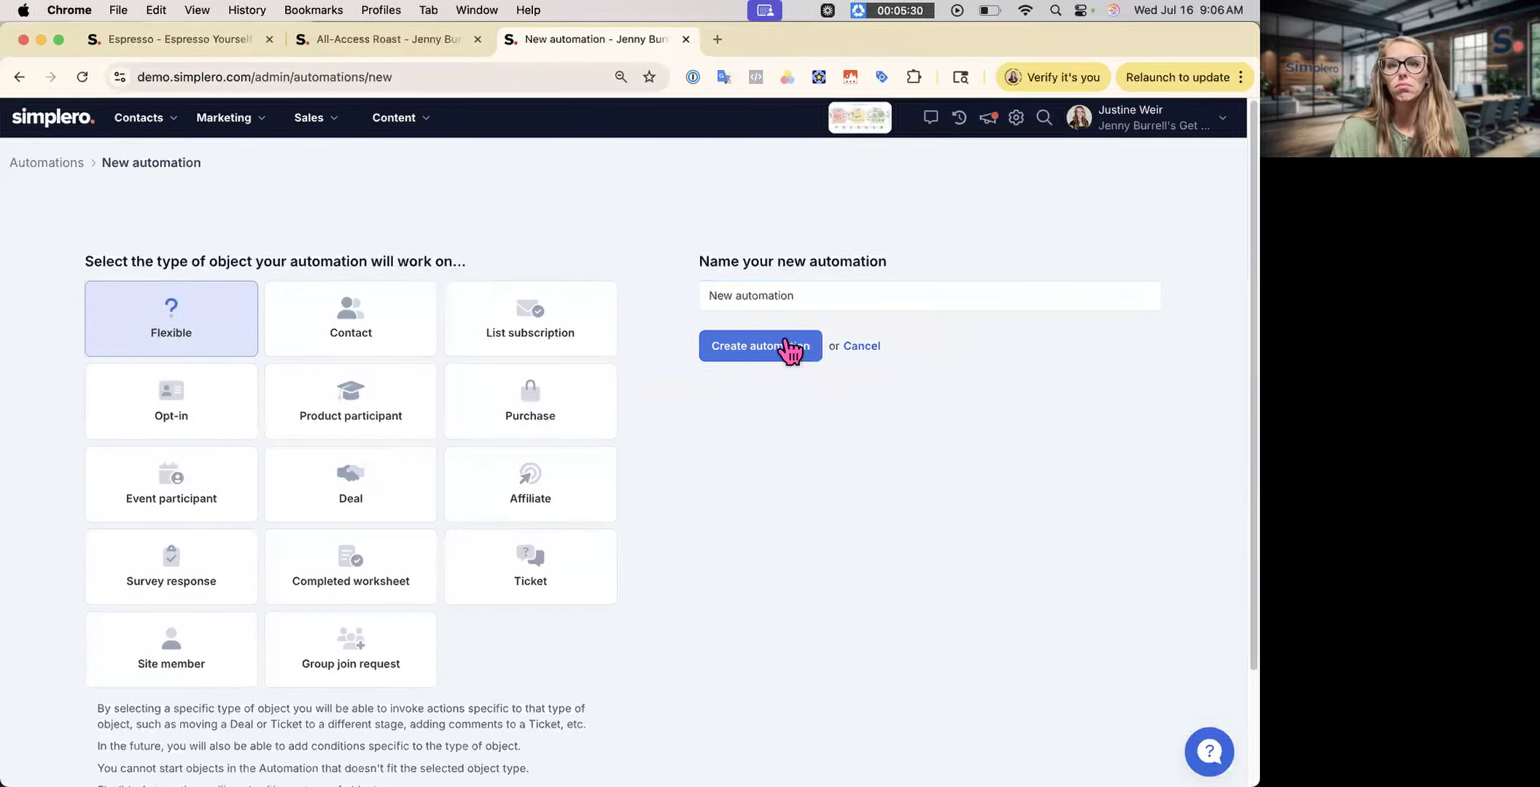
pyautogui.click(789, 345)
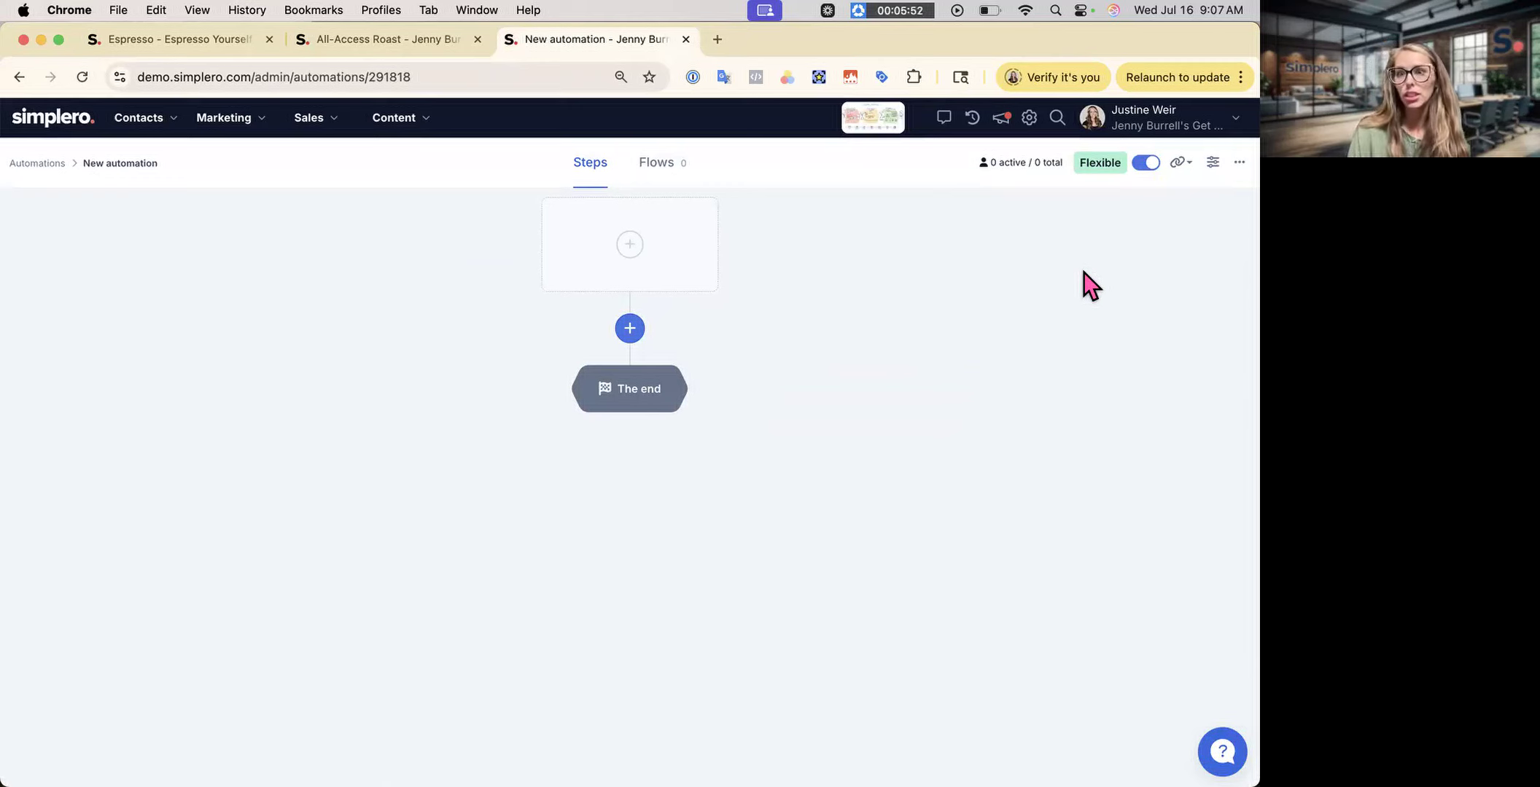
pyautogui.click(1210, 169)
pyautogui.click(153, 481)
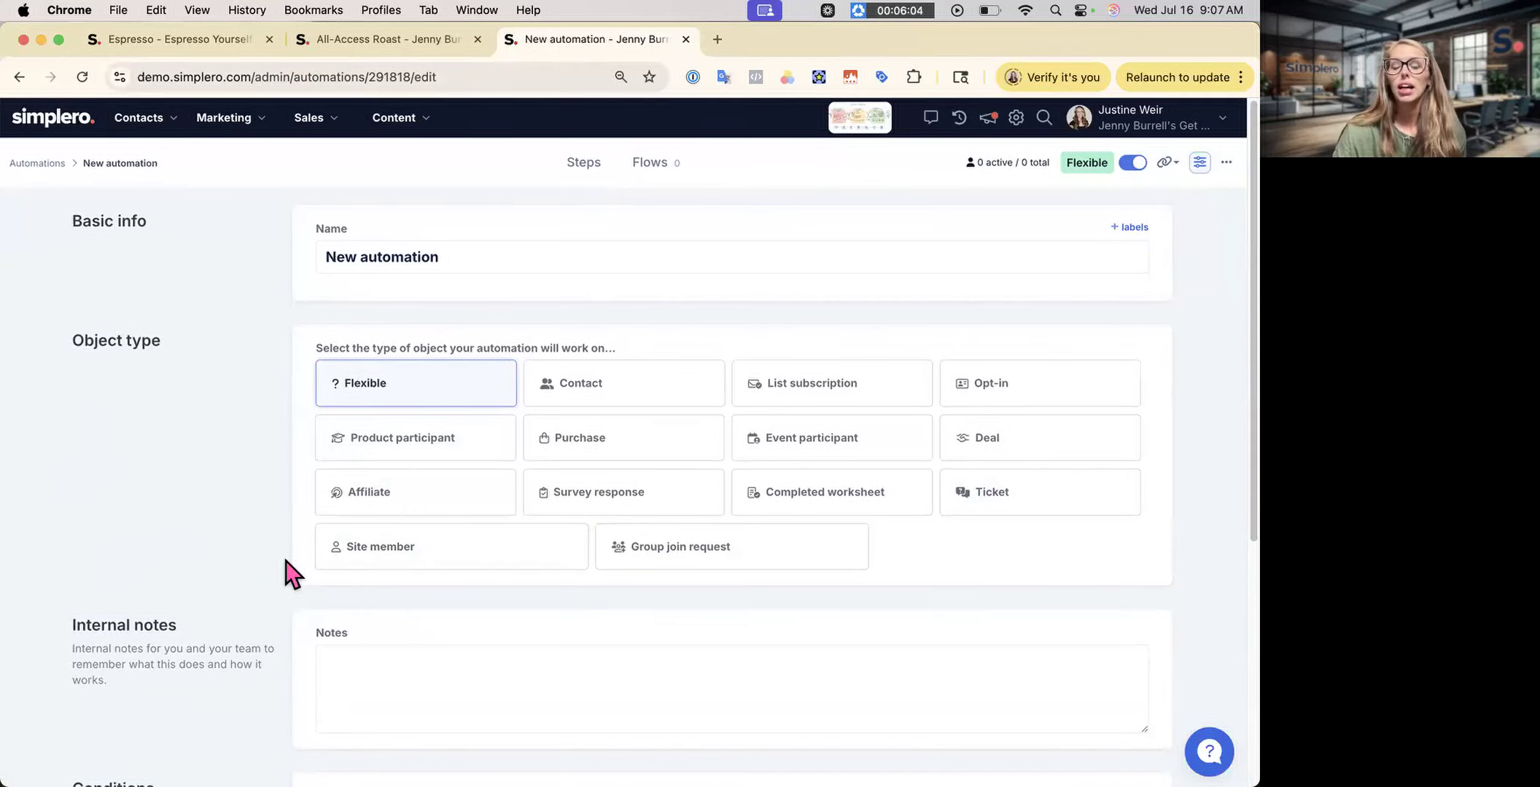
# - Turn on the 'Only if contact...' condition in the automation settings
pyautogui.scroll(-2, 291, 574)
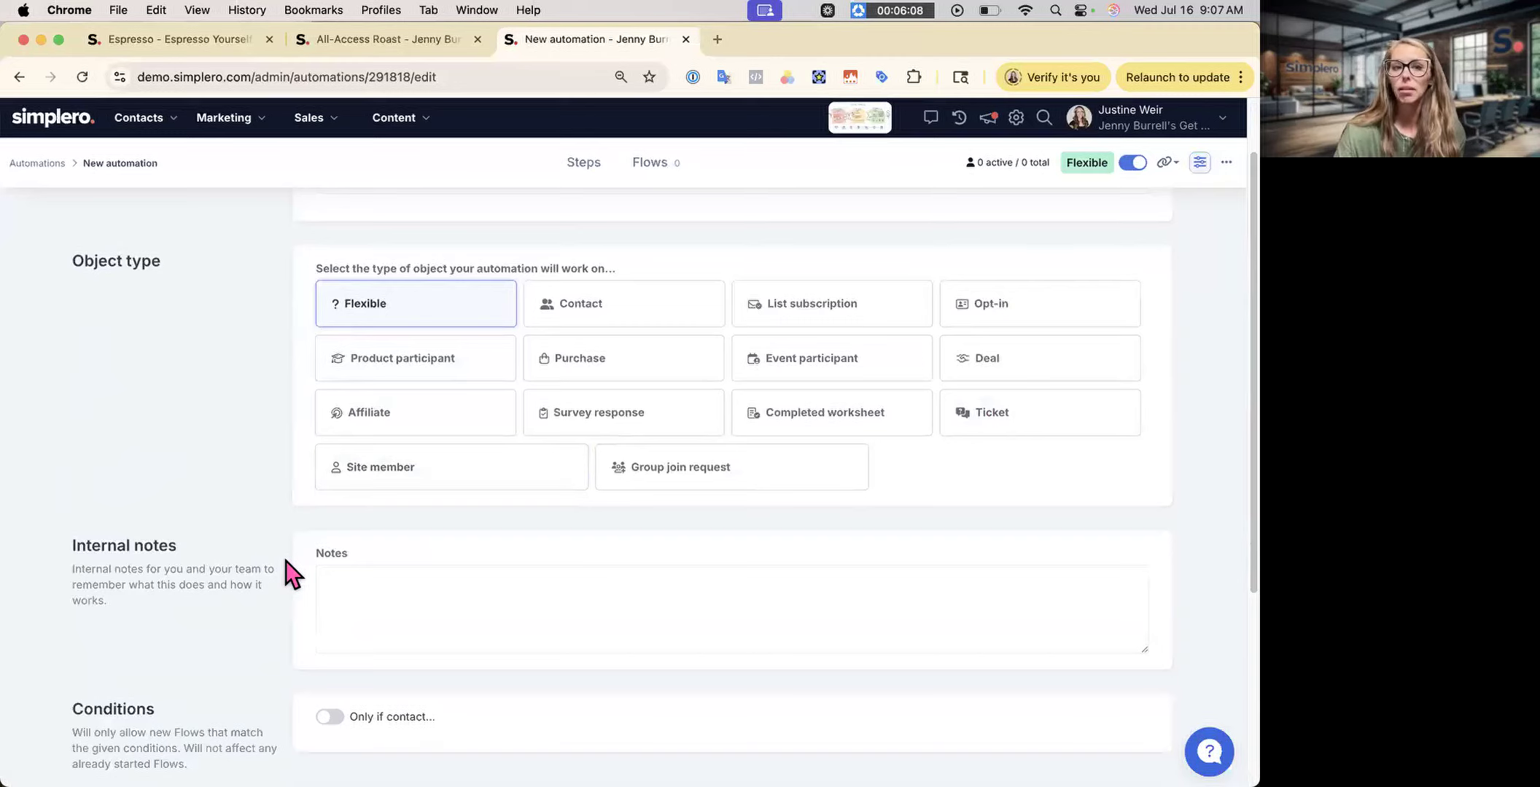
pyautogui.scroll(-6, 313, 576)
pyautogui.click(330, 421)
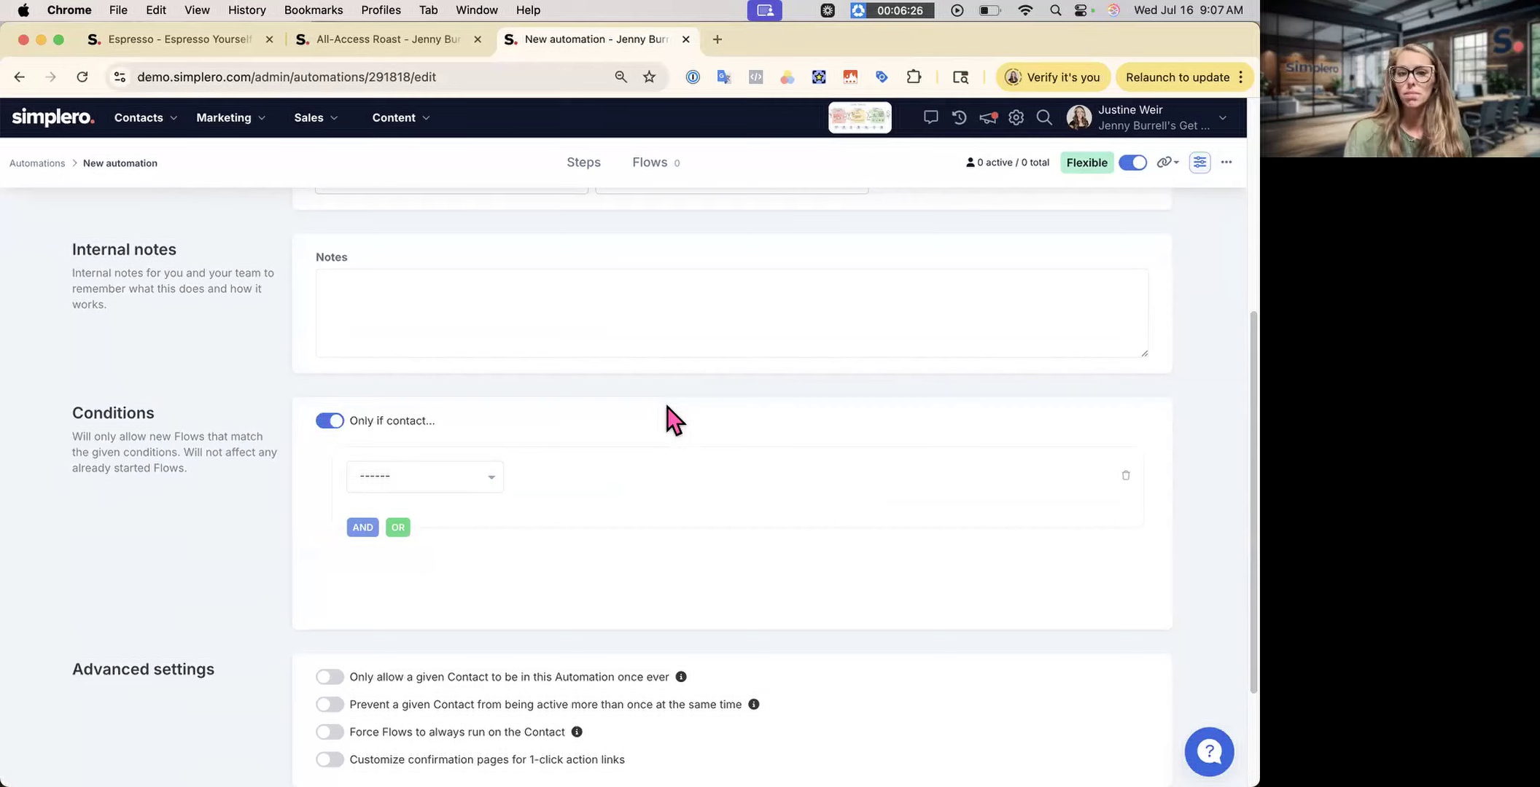
pyautogui.scroll(-3, 260, 540)
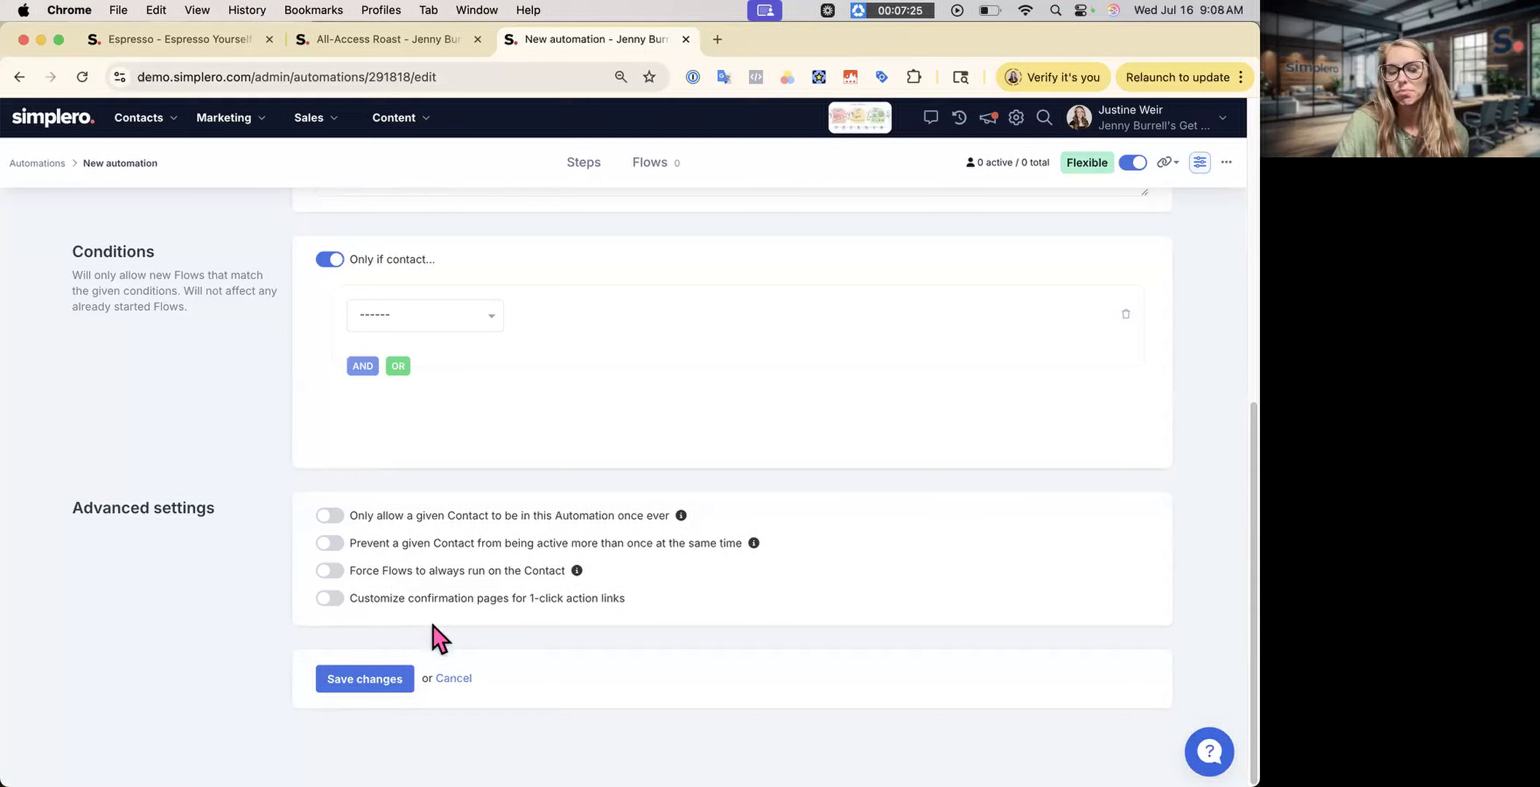
# - Turn custom confirmation pages for 1-click links off again and save the automation settings
pyautogui.click(335, 599)
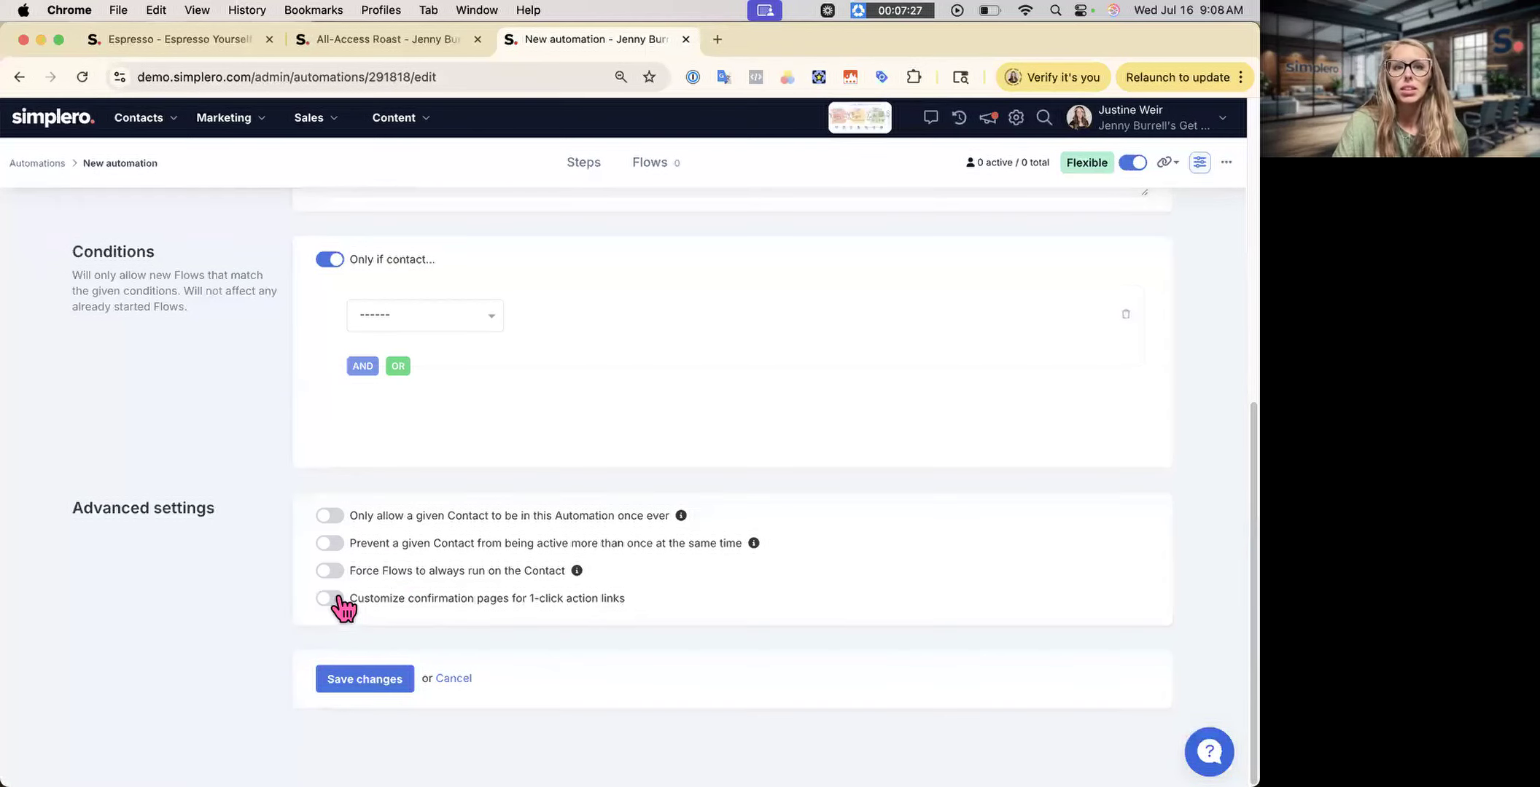
pyautogui.scroll(-3, 350, 612)
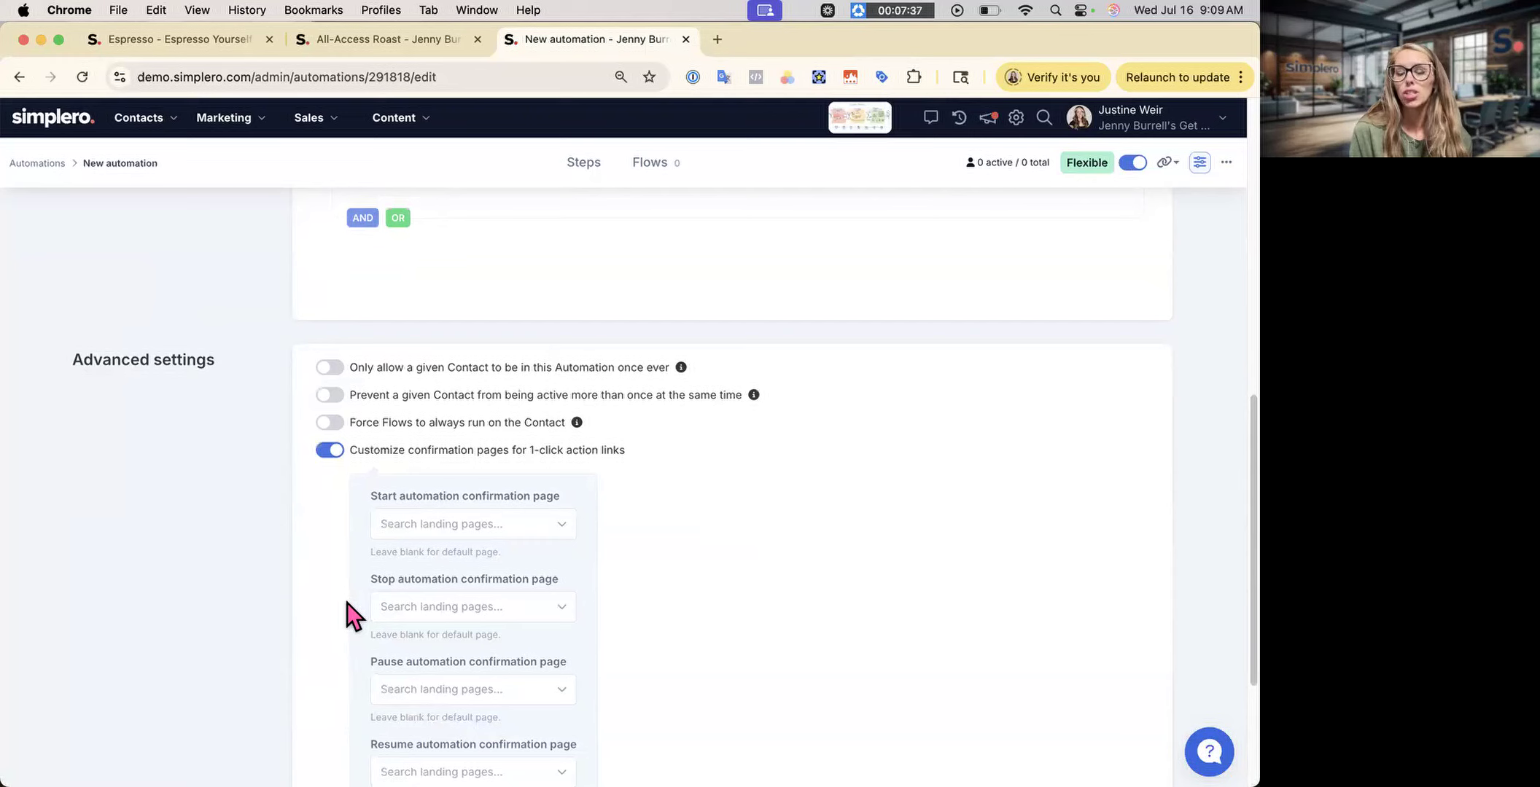
pyautogui.scroll(-4, 539, 303)
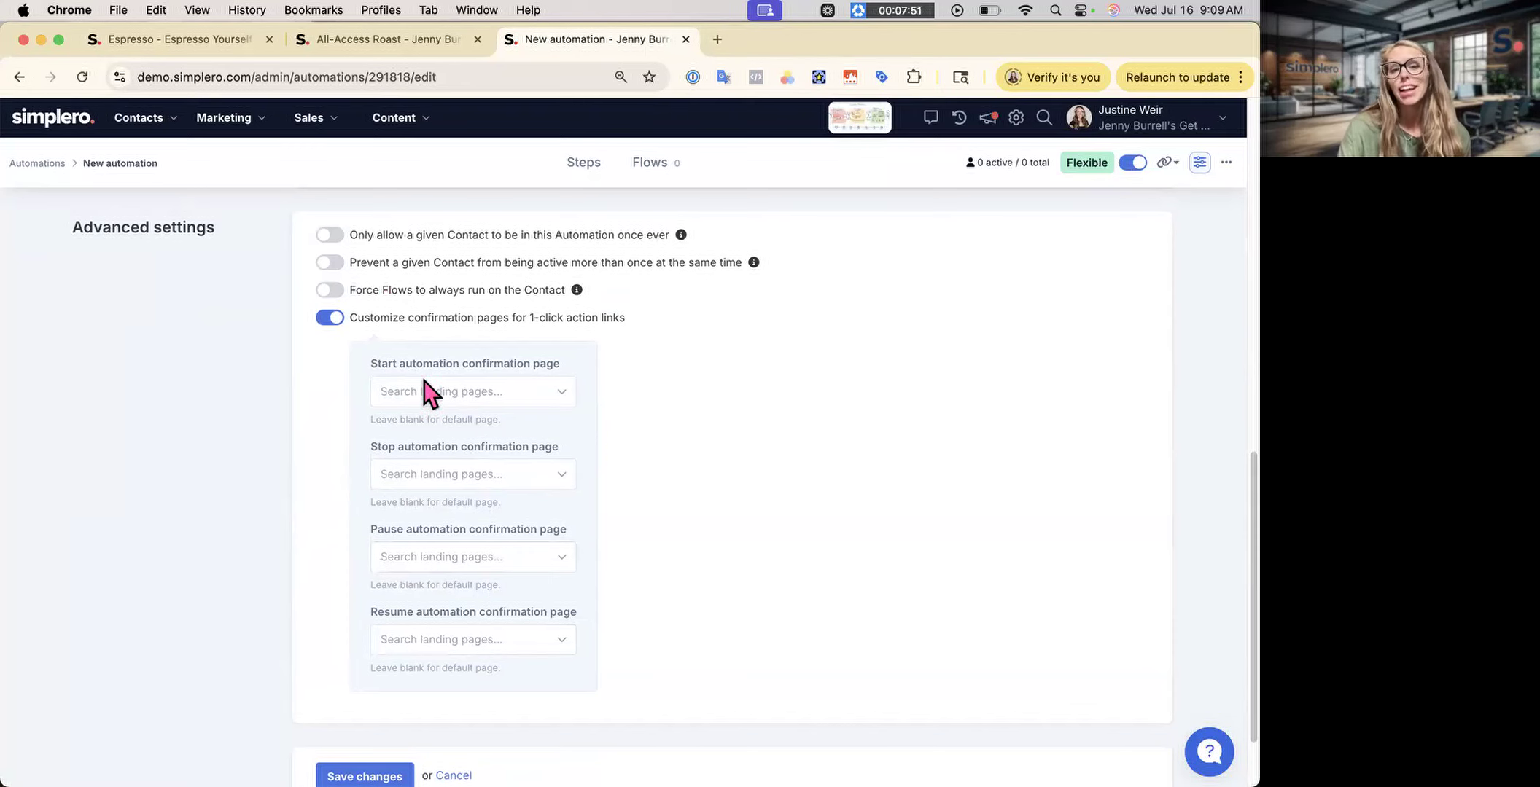
pyautogui.scroll(-1, 861, 341)
pyautogui.scroll(-2, 861, 340)
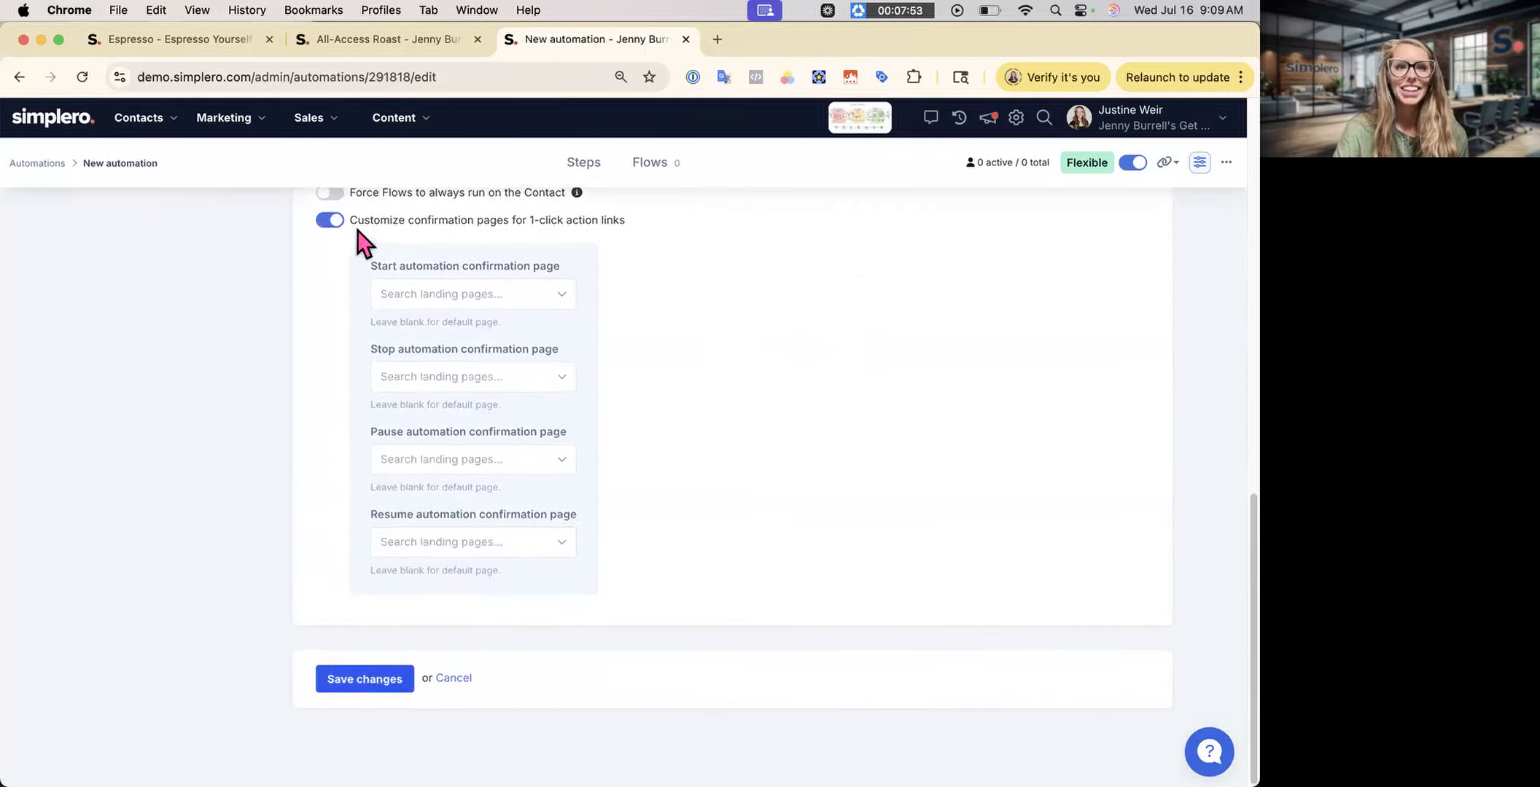
pyautogui.click(331, 219)
pyautogui.click(364, 682)
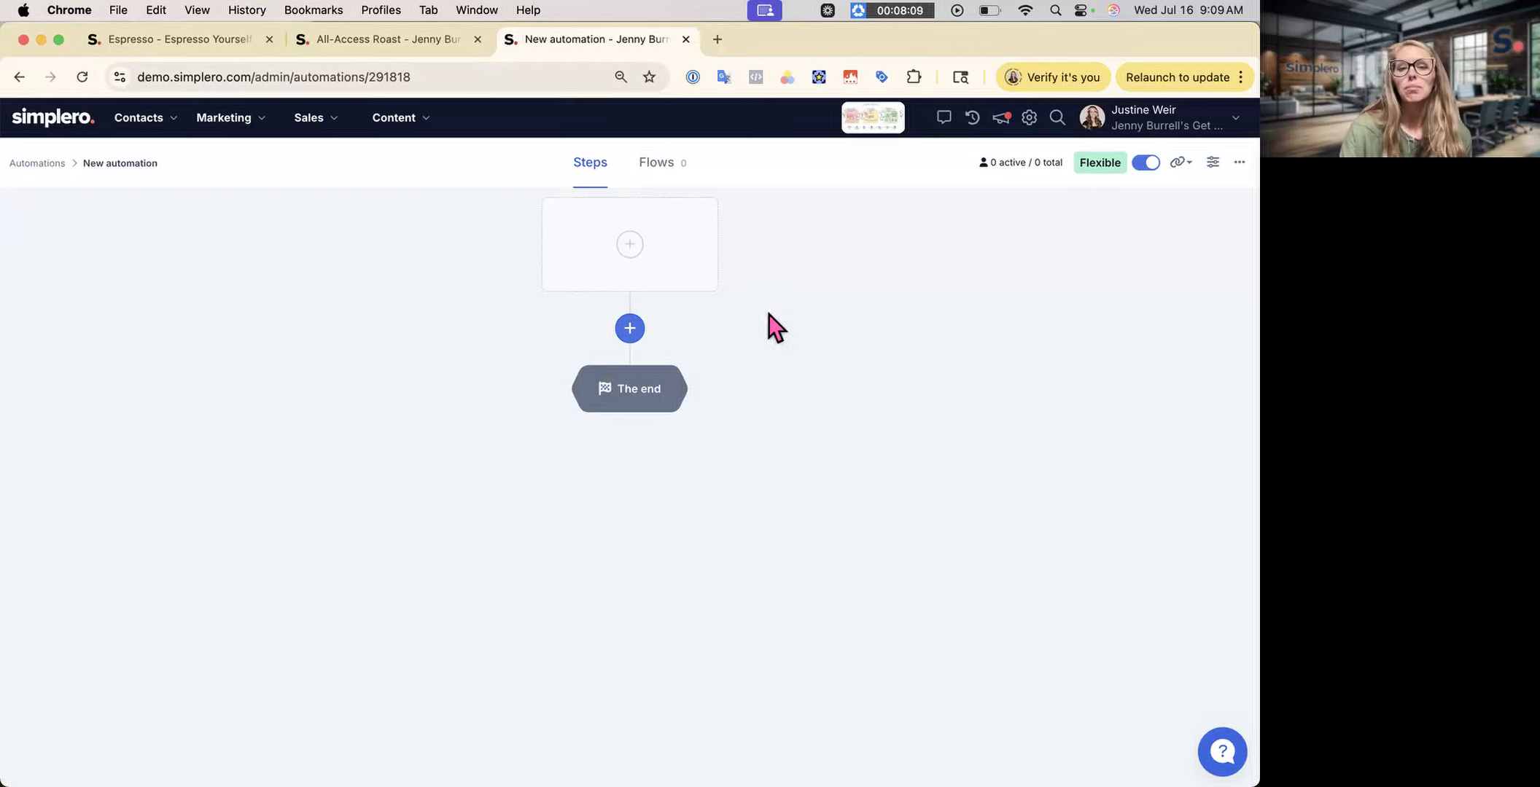
pyautogui.click(631, 330)
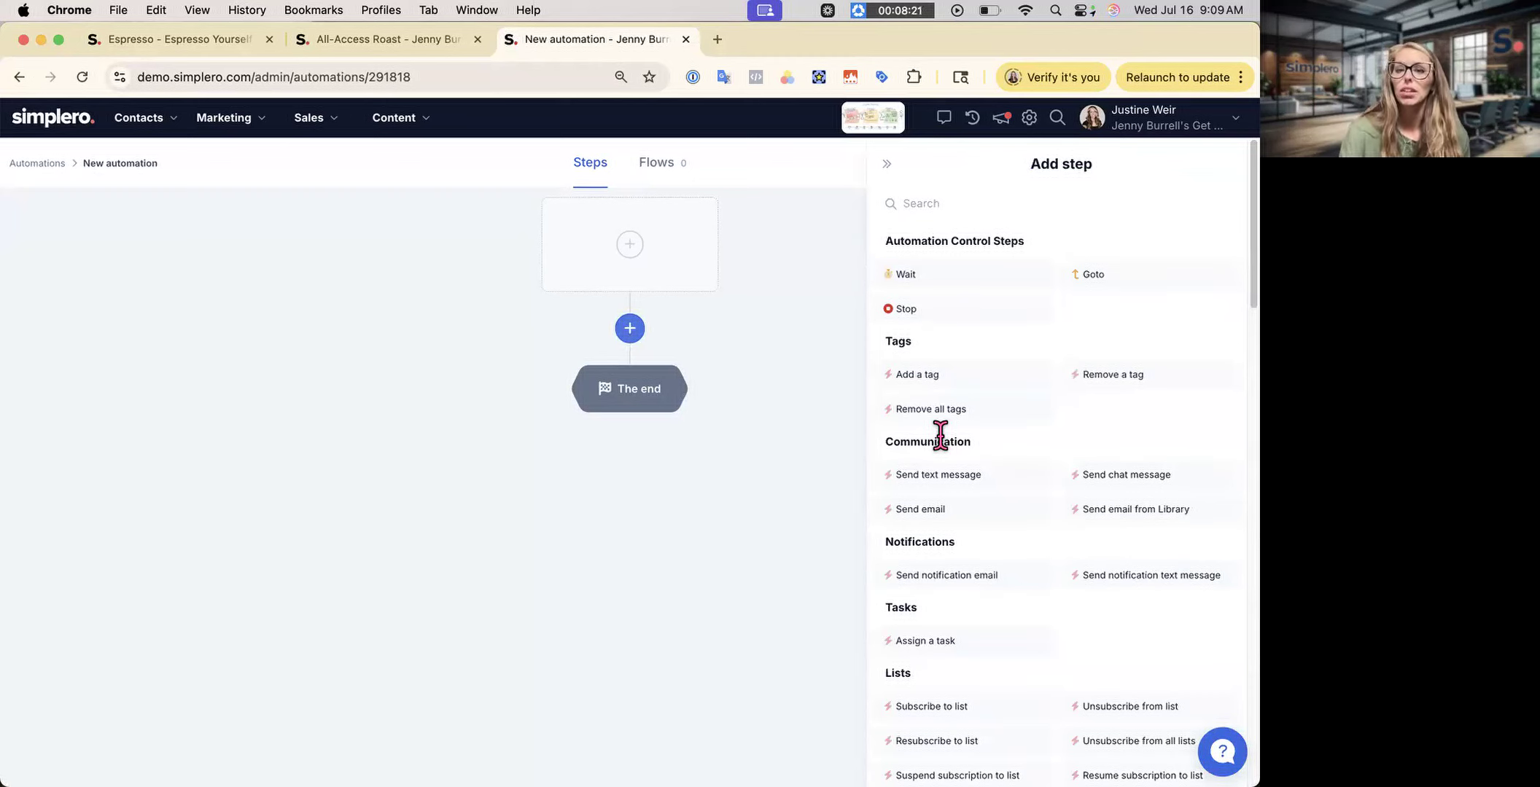
pyautogui.scroll(-10, 937, 437)
pyautogui.scroll(-5, 888, 539)
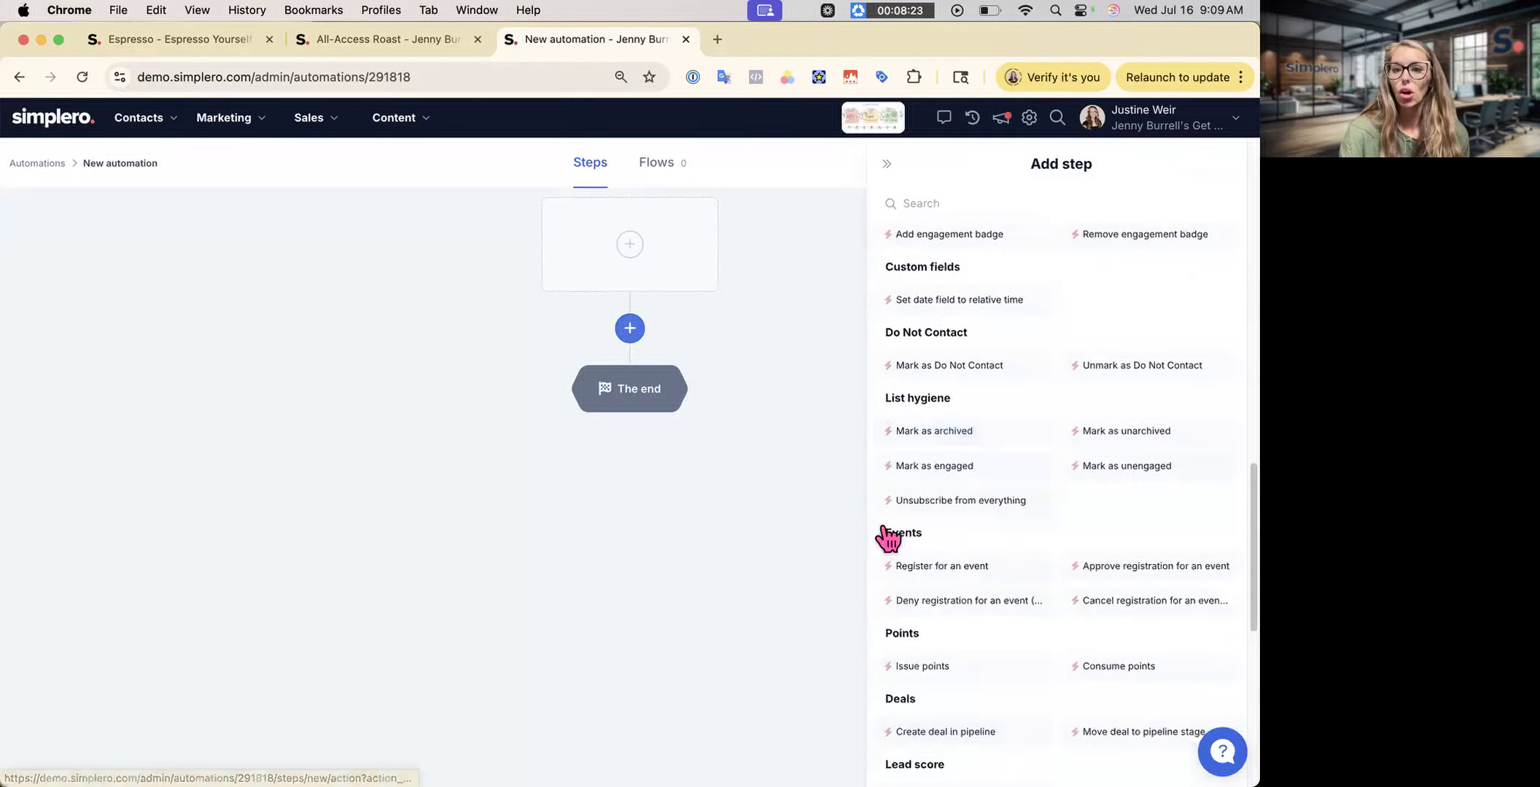
pyautogui.scroll(10, 980, 478)
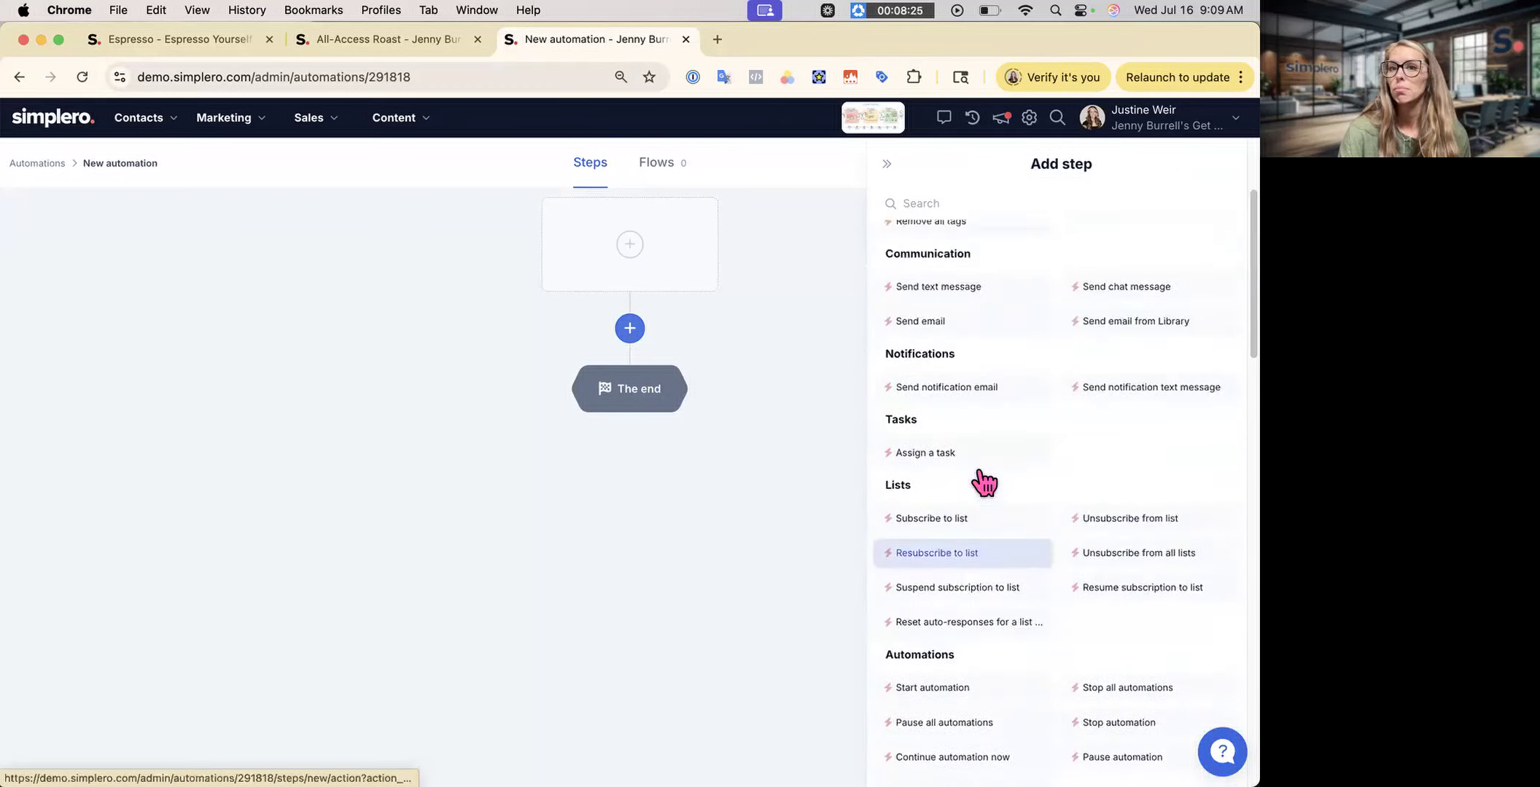
pyautogui.scroll(3, 980, 478)
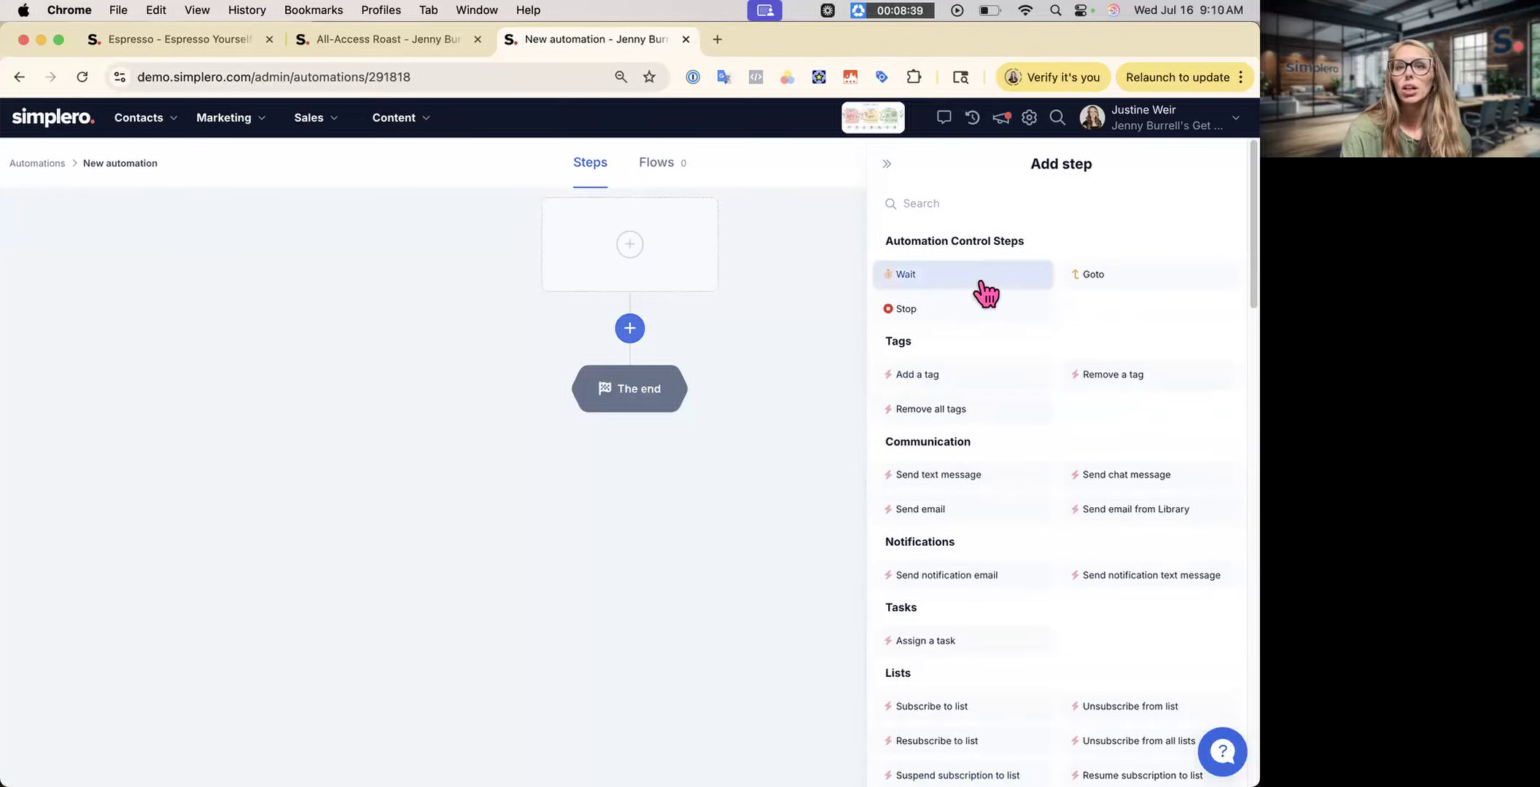
# - Add a wait step lasting 1 hour
pyautogui.click(926, 277)
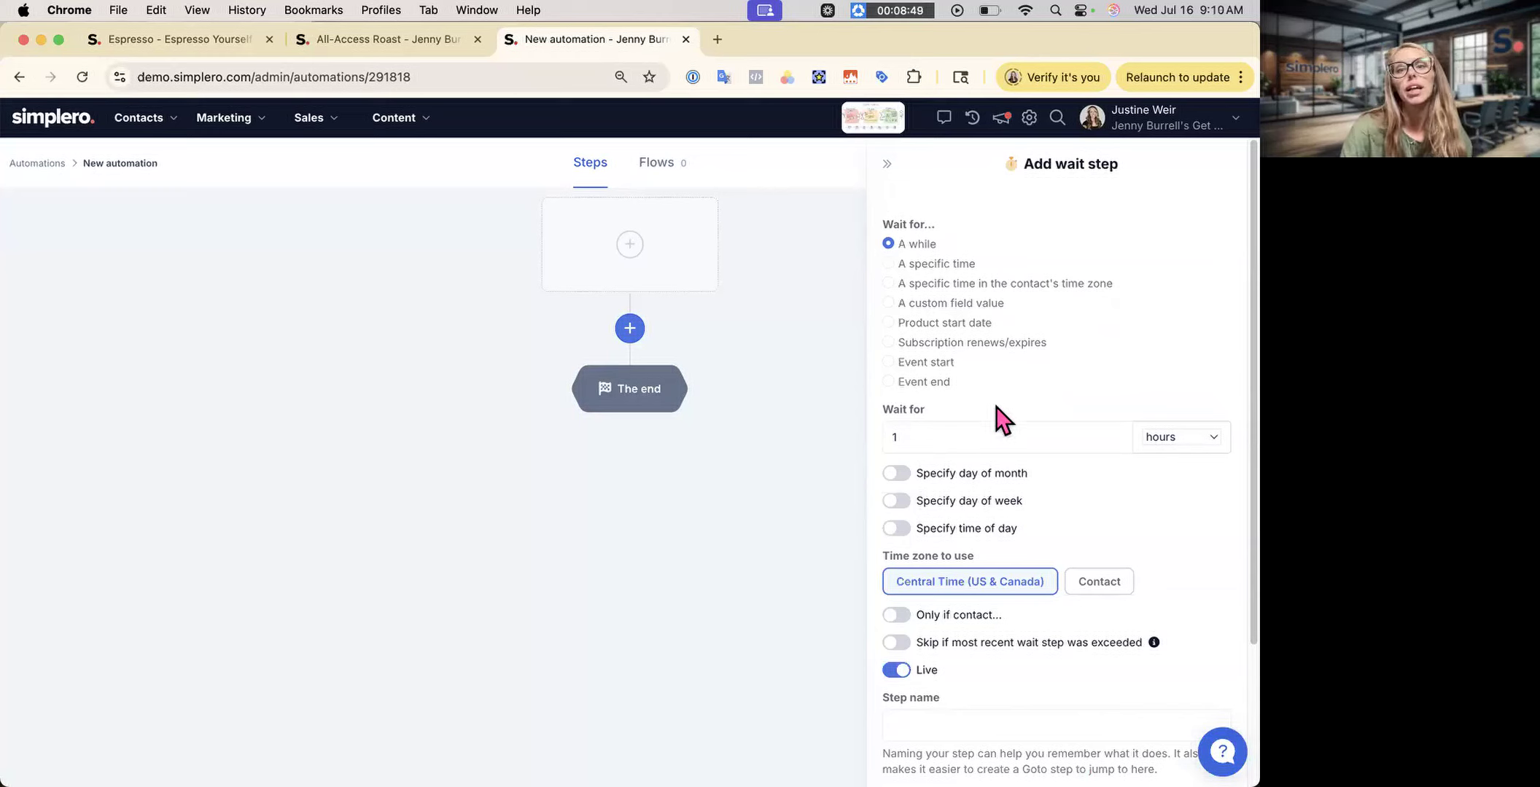
pyautogui.click(961, 437)
pyautogui.click(1201, 438)
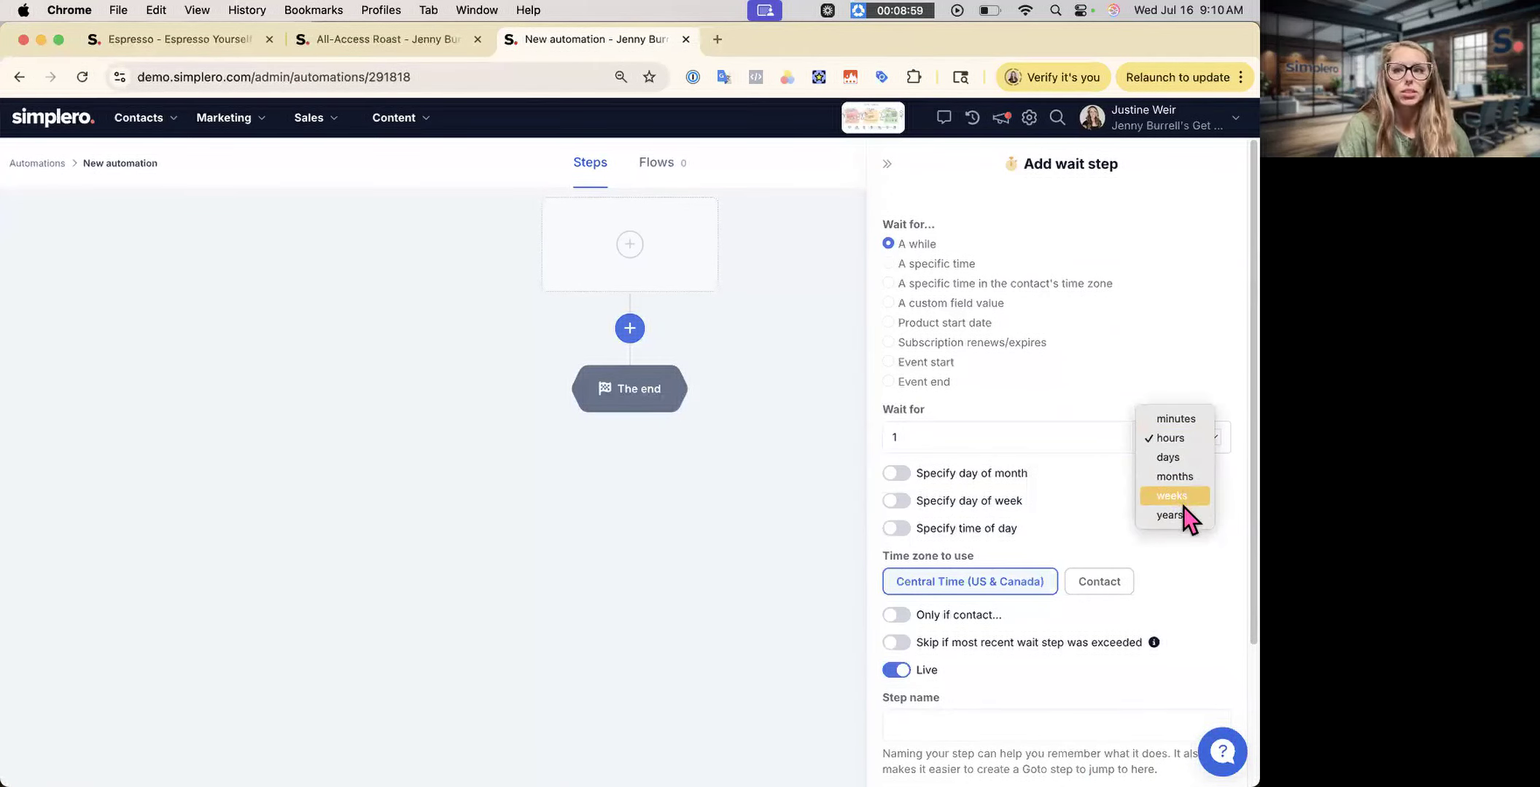
pyautogui.click(1075, 486)
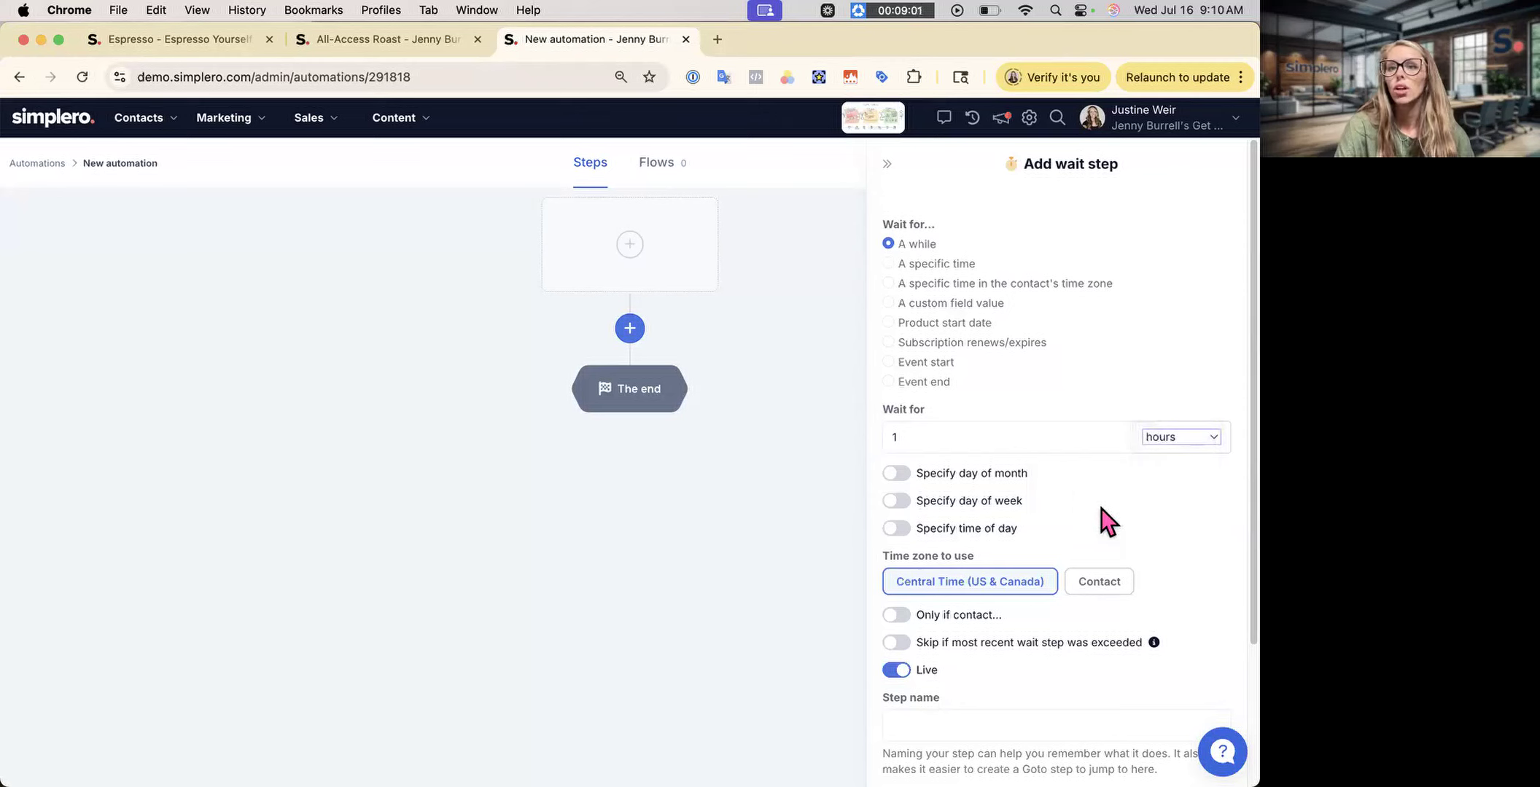
pyautogui.click(1184, 515)
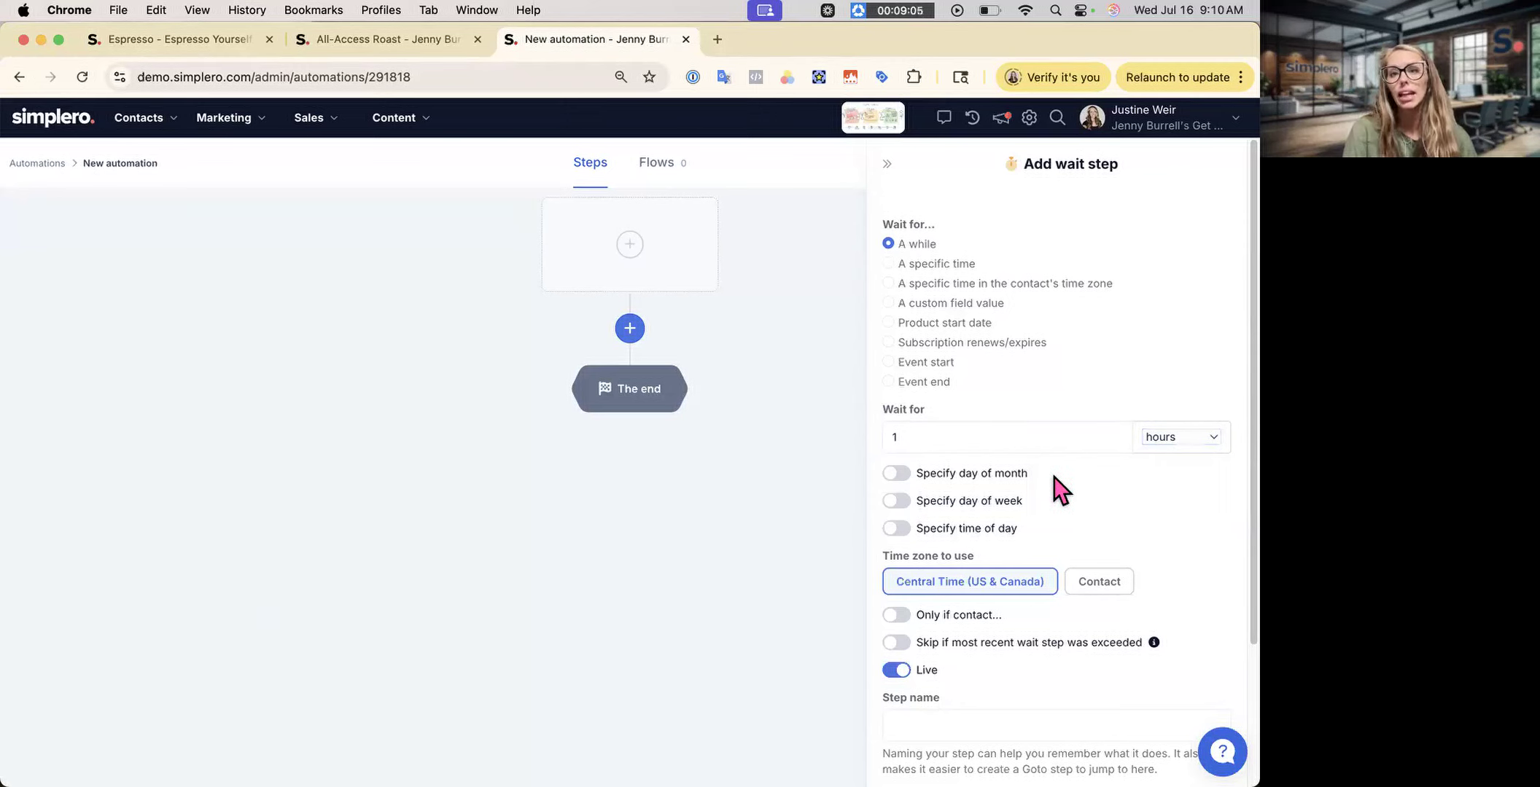
# - Try a day-of-month limit of the 18th, then drop it and limit the wait to Friday
pyautogui.click(898, 473)
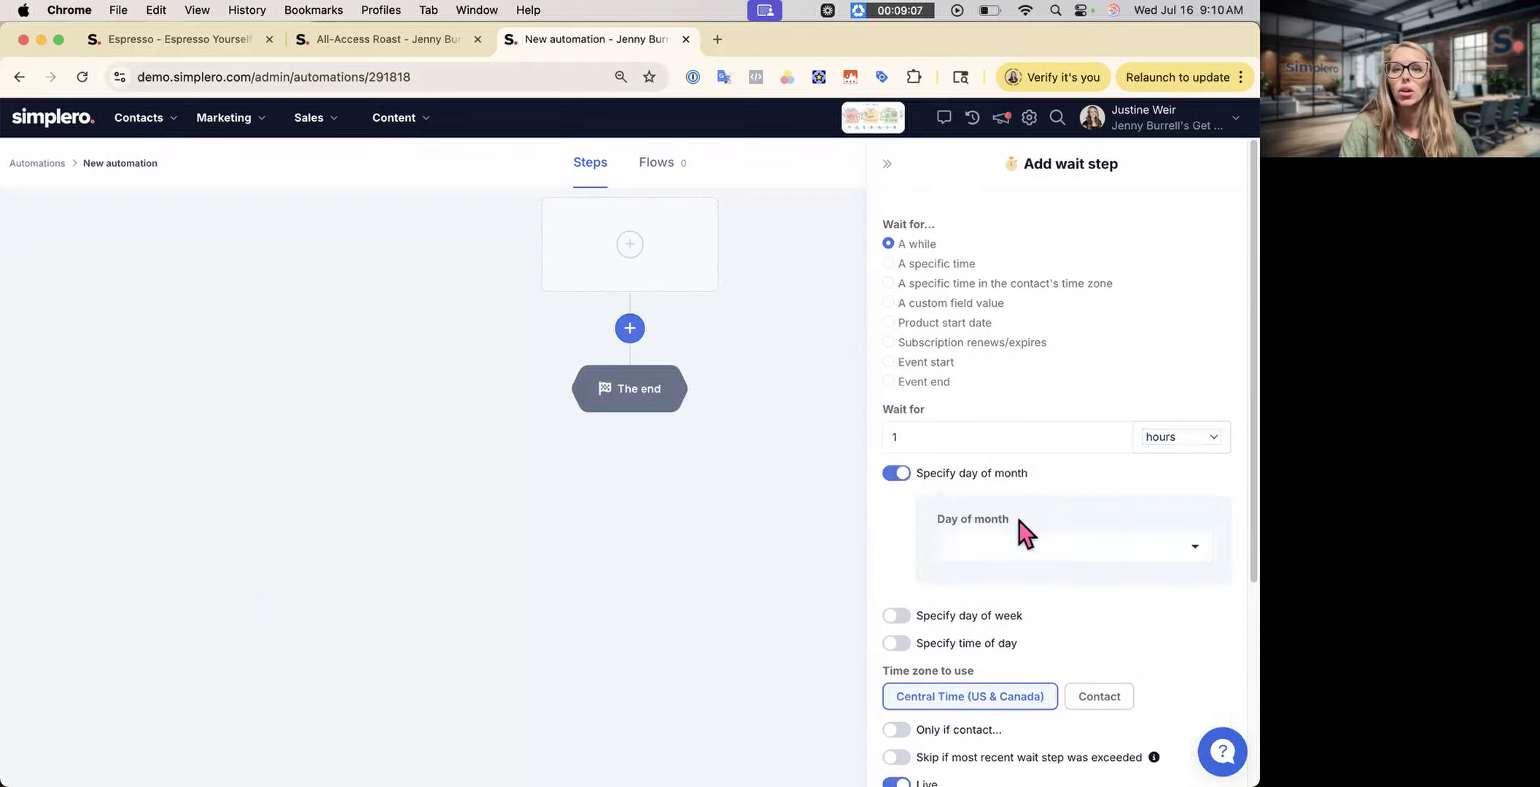
pyautogui.click(1016, 543)
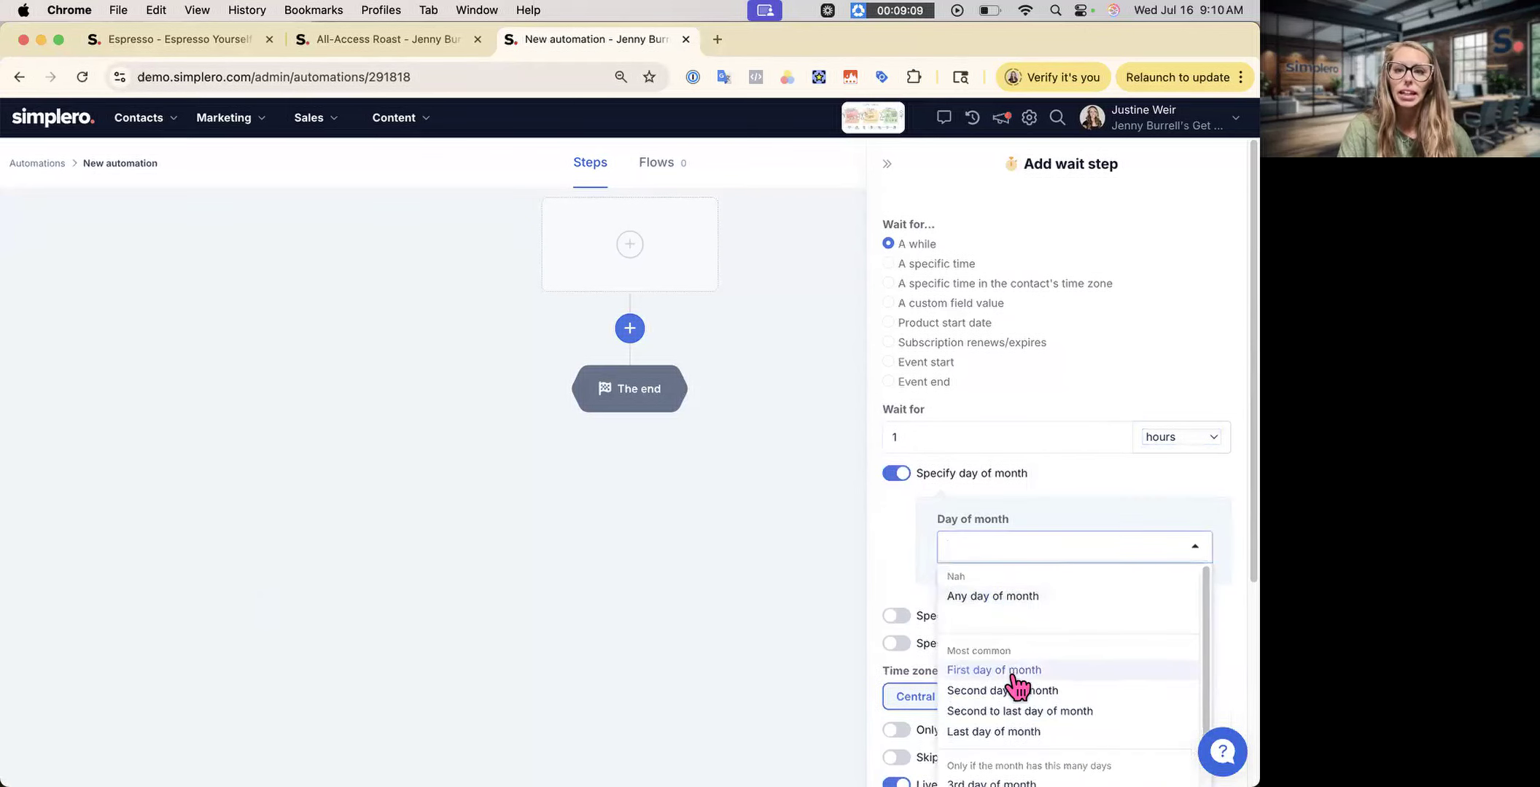
pyautogui.scroll(-10, 1013, 711)
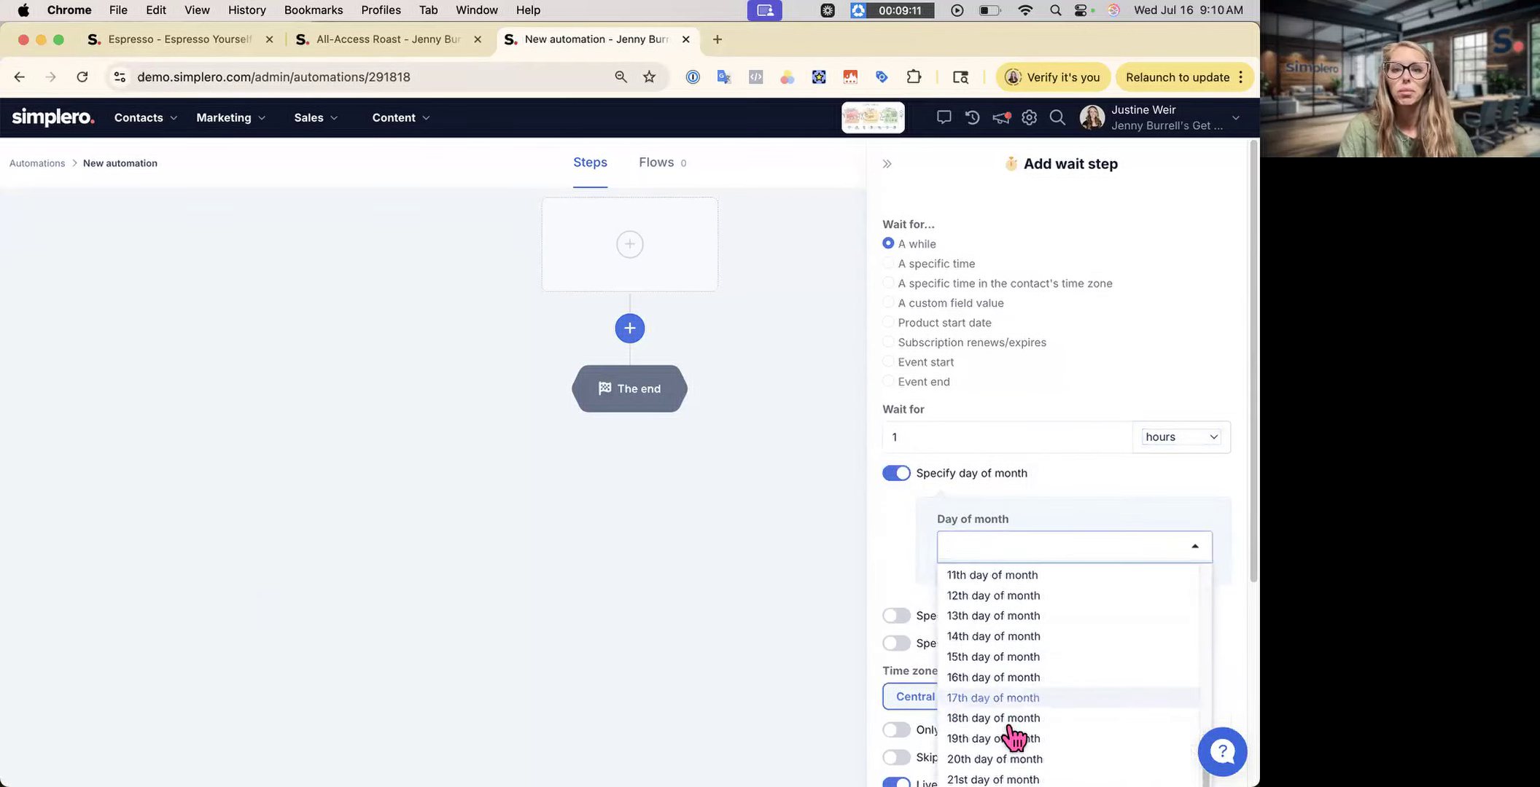
pyautogui.click(1013, 678)
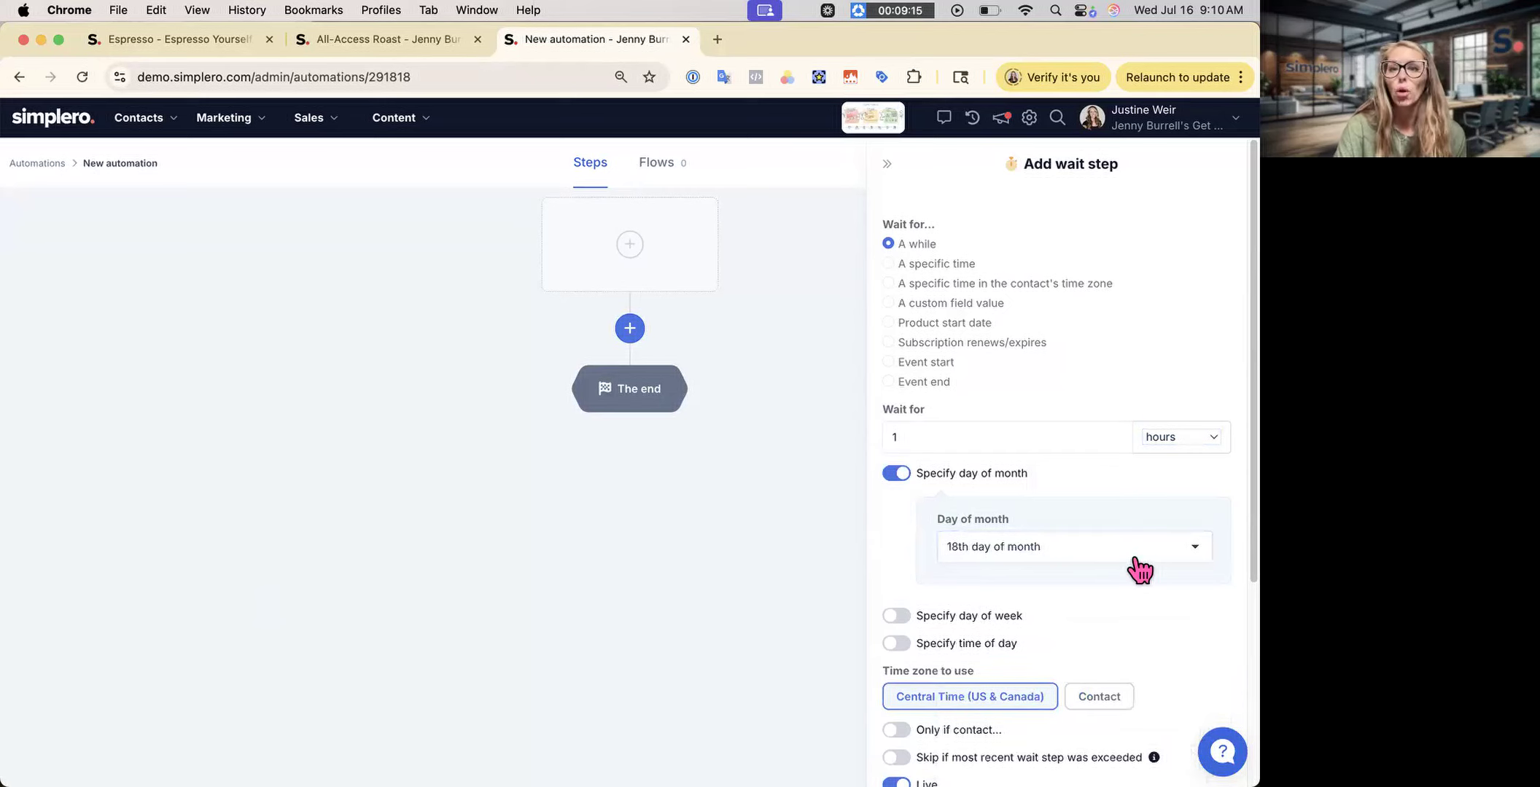
pyautogui.click(1025, 478)
pyautogui.click(893, 501)
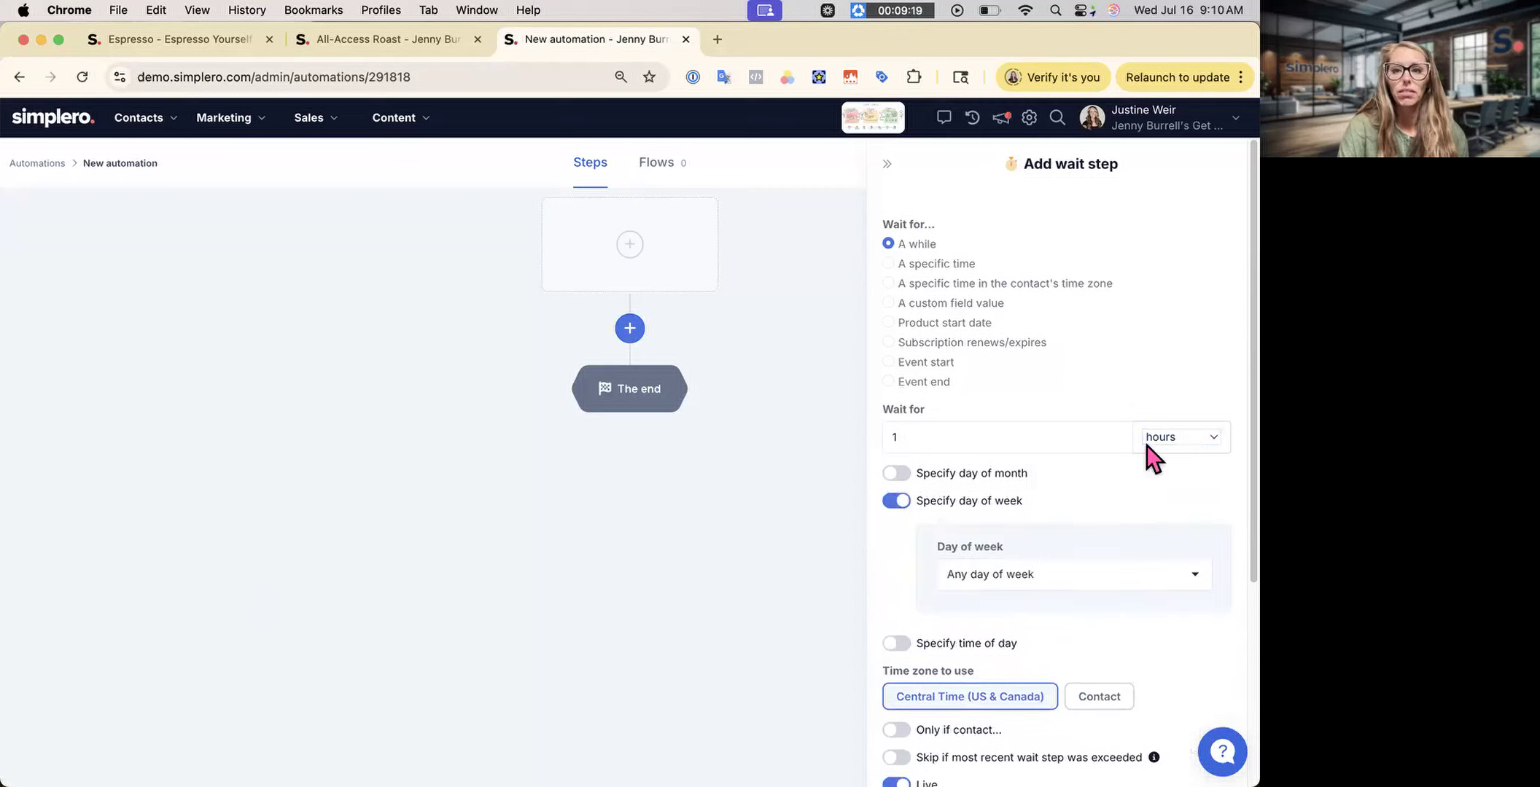
pyautogui.click(1076, 574)
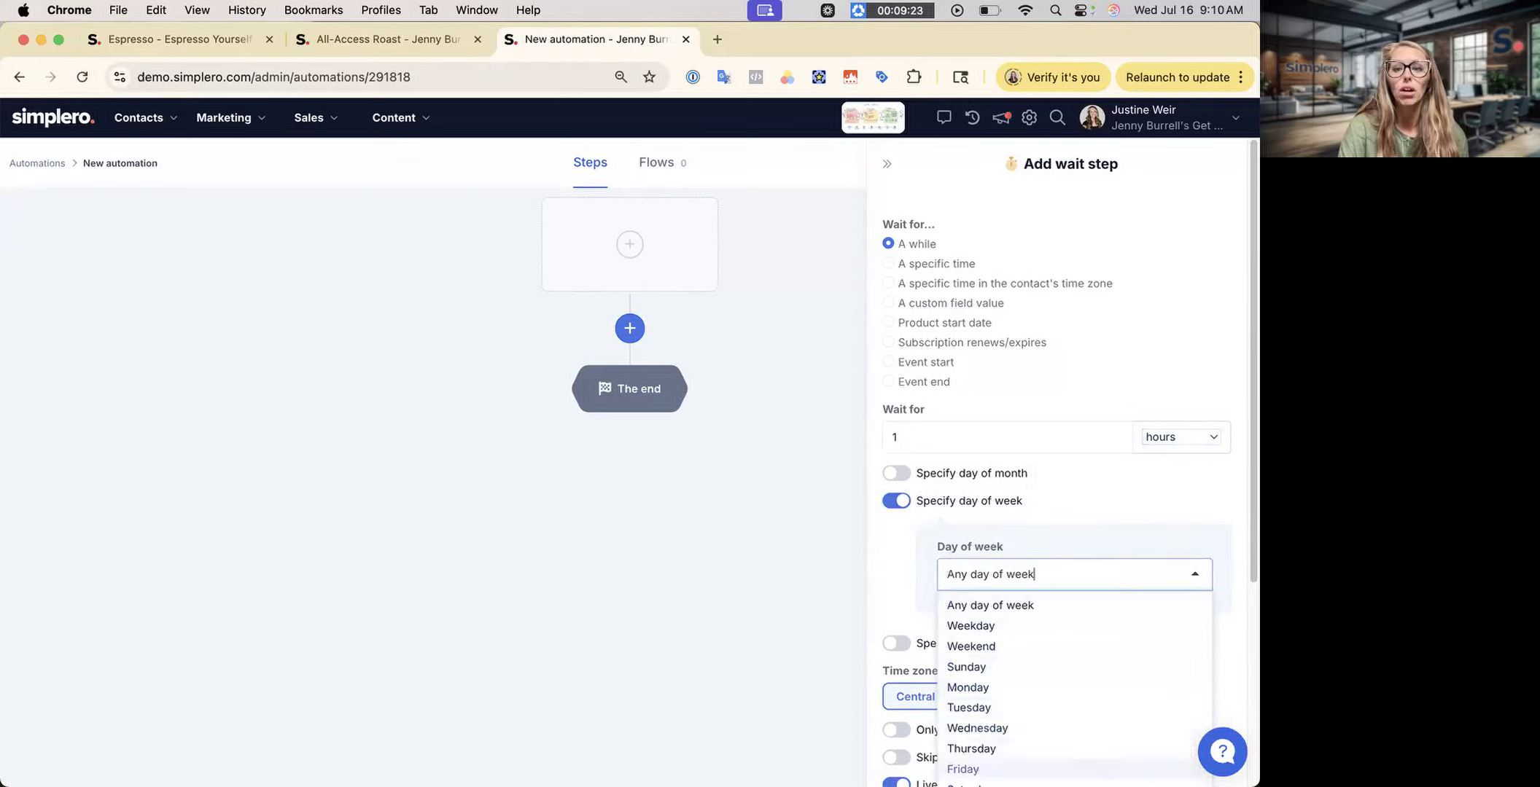
pyautogui.click(1058, 621)
pyautogui.scroll(-2, 1050, 619)
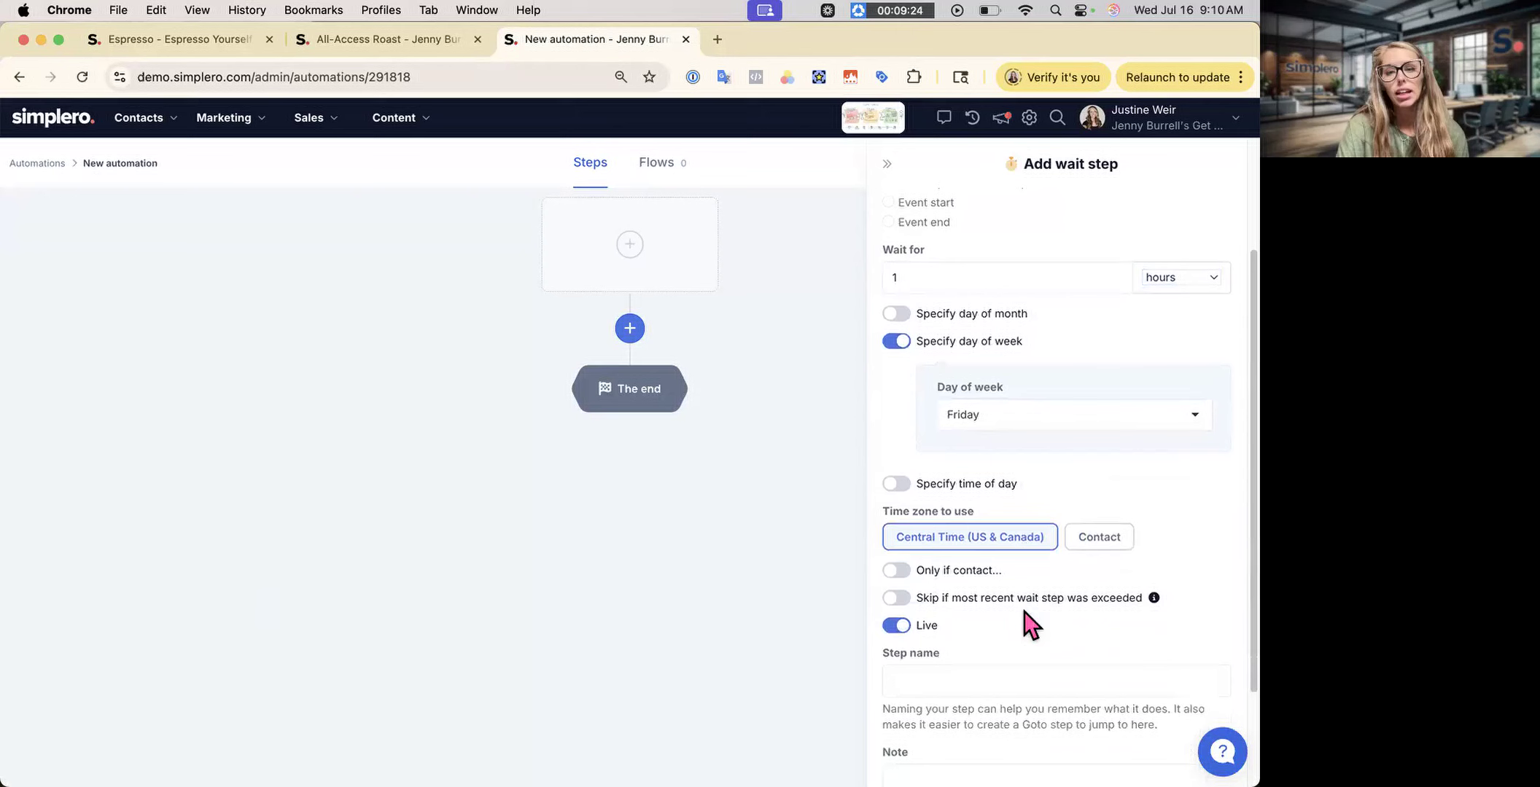
# - Restrict the wait to the time window 8:00am to 8:59pm
pyautogui.click(902, 487)
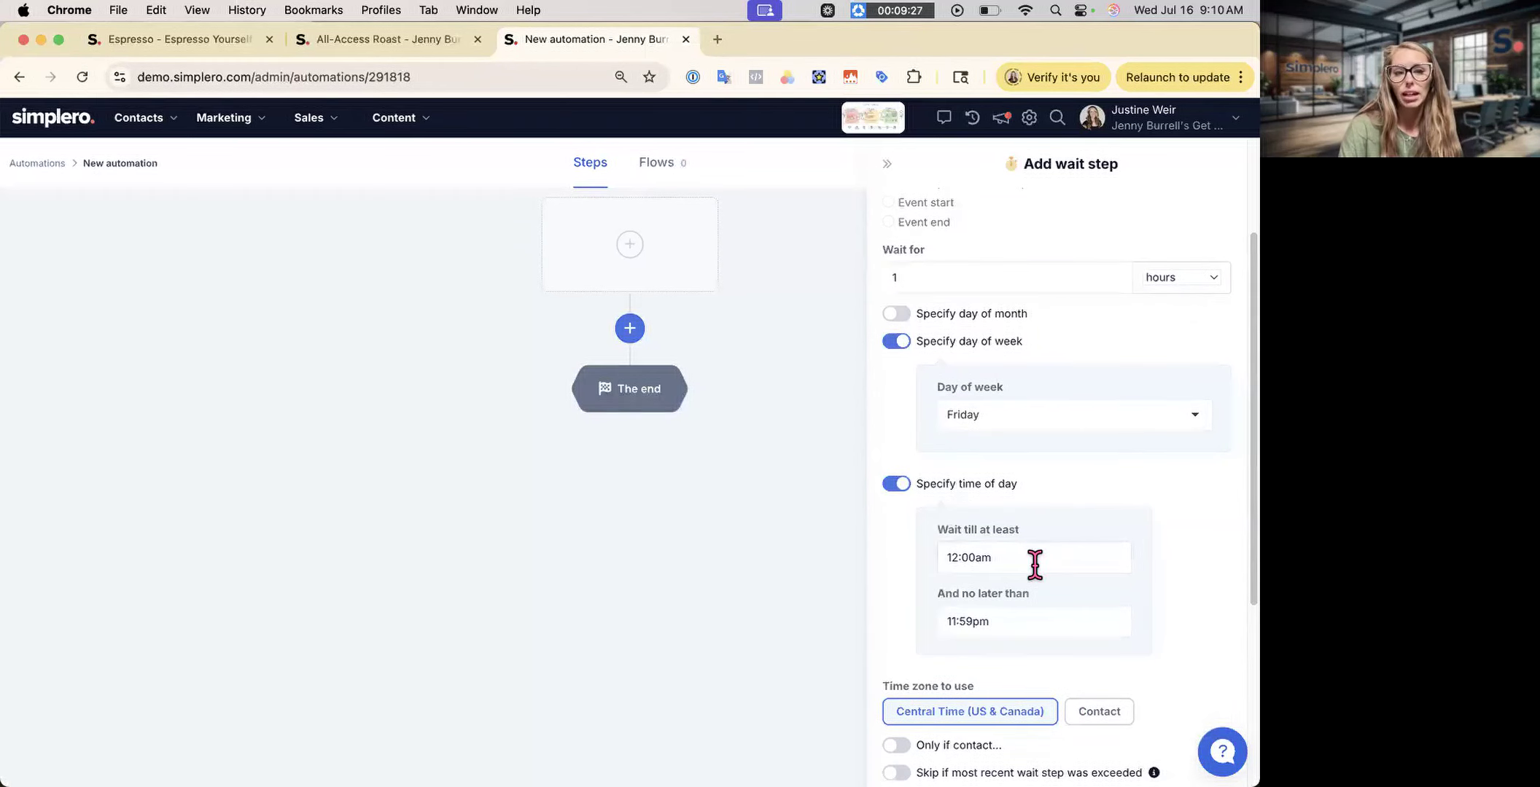
pyautogui.click(956, 556)
pyautogui.press('BackSpace')
pyautogui.press('BackSpace')
pyautogui.write('8')
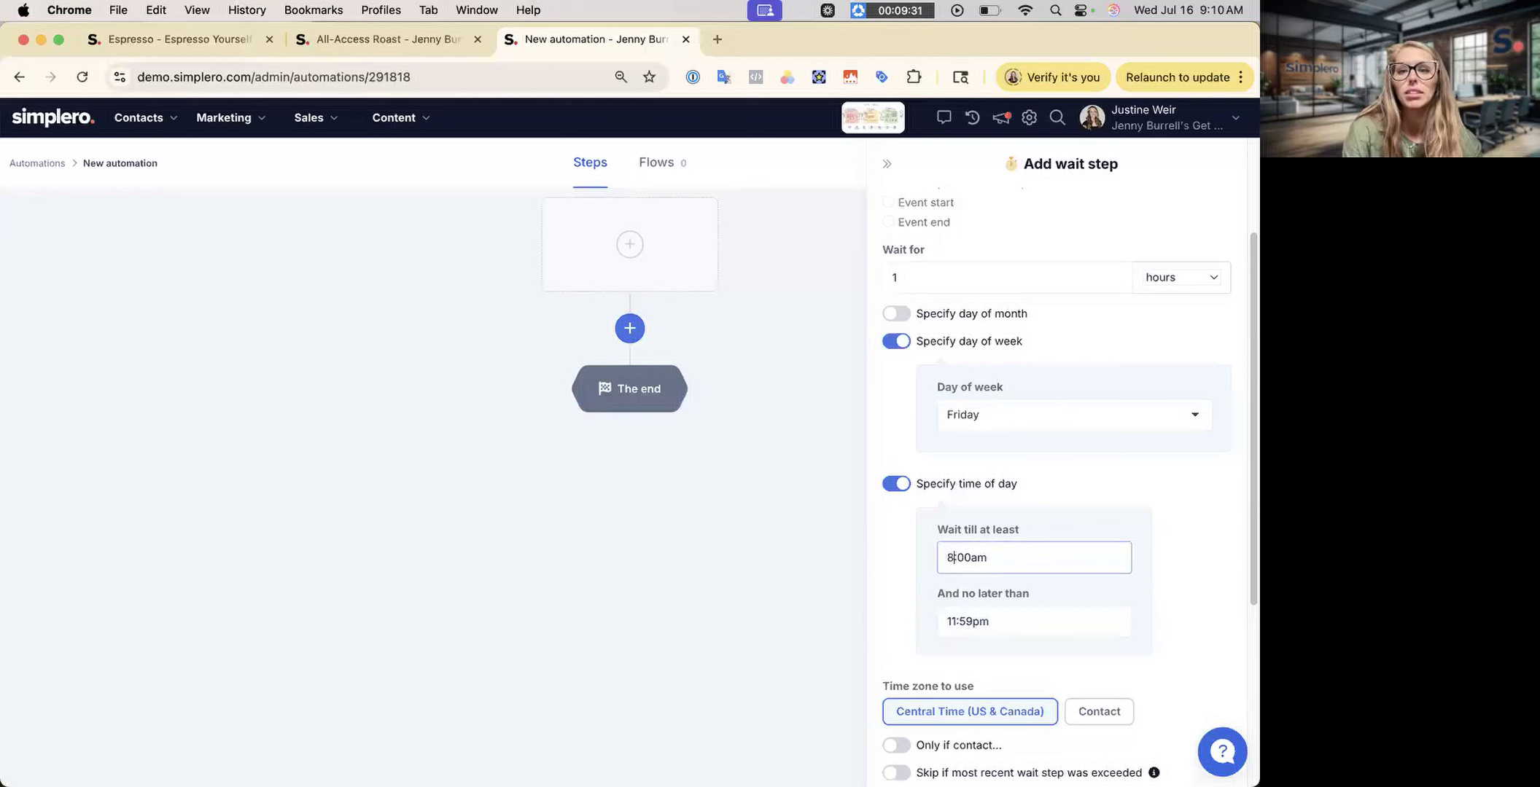
pyautogui.click(955, 621)
pyautogui.press('BackSpace')
pyautogui.press('BackSpace')
pyautogui.write('8')
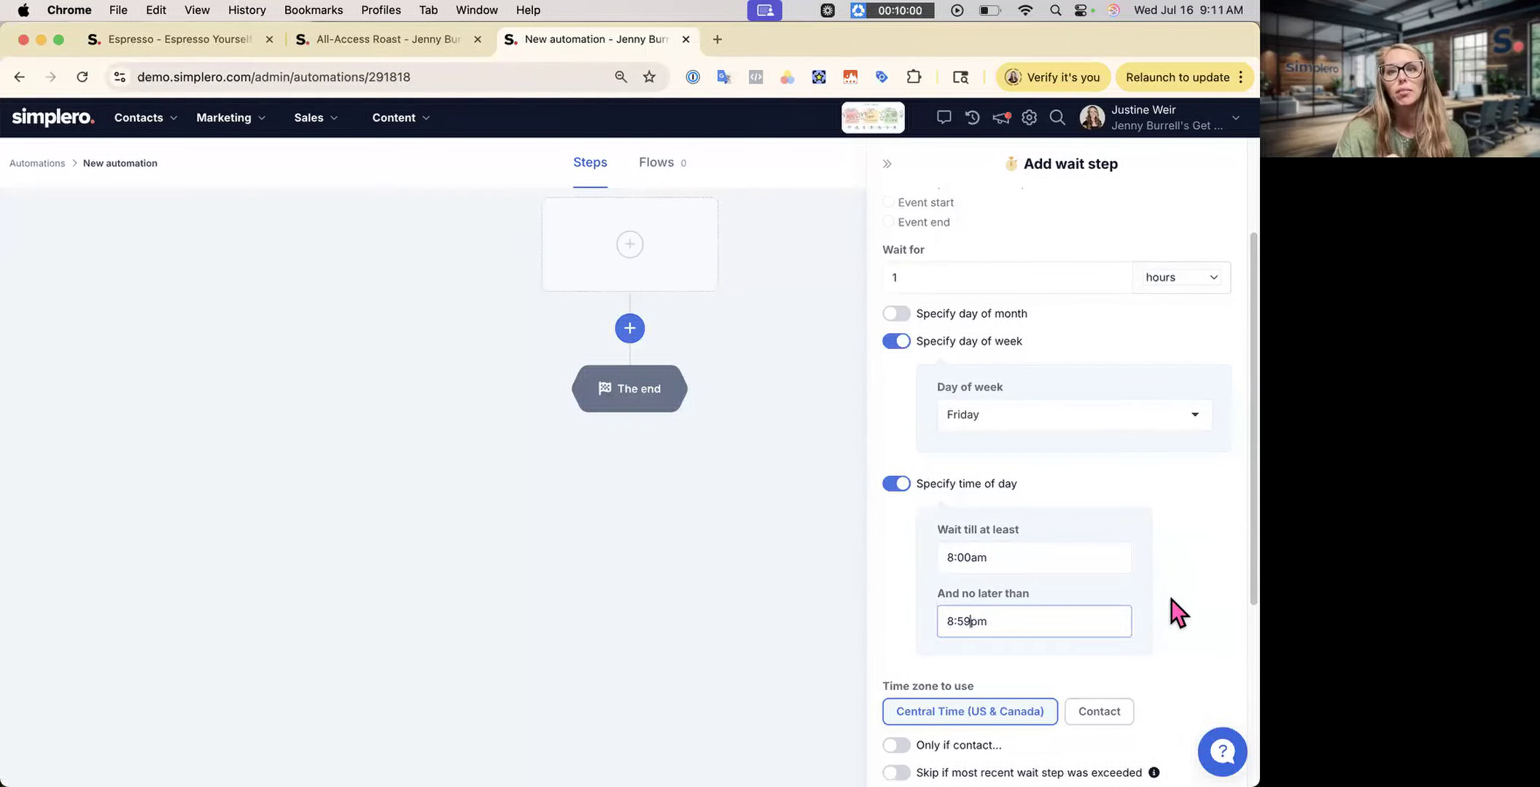
pyautogui.scroll(-5, 1021, 693)
# - Create the wait step (1 hour, then Friday 8:00am–8:59pm) and review its description in the flow
pyautogui.click(935, 738)
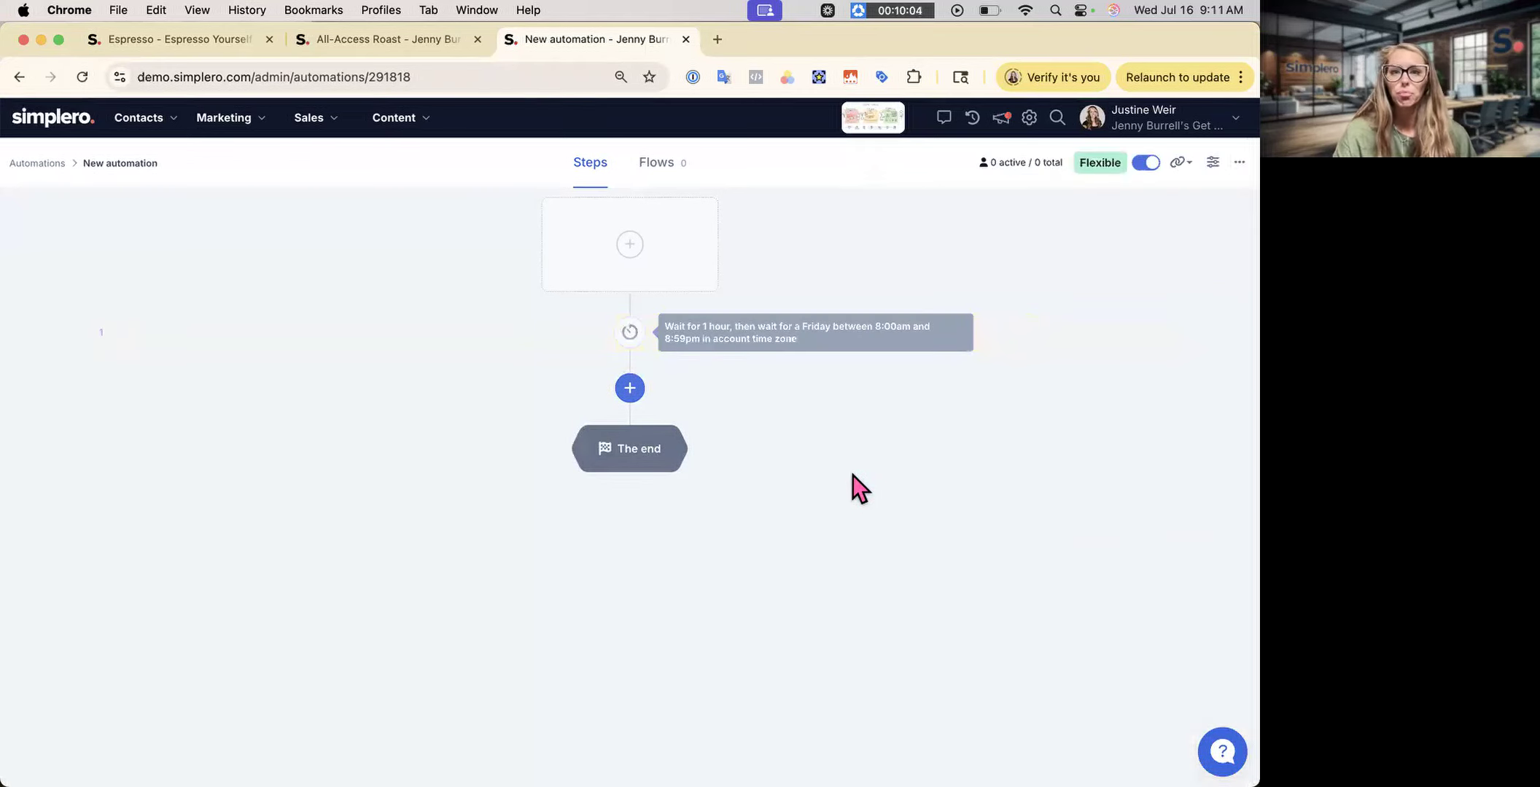
pyautogui.moveTo(784, 367)
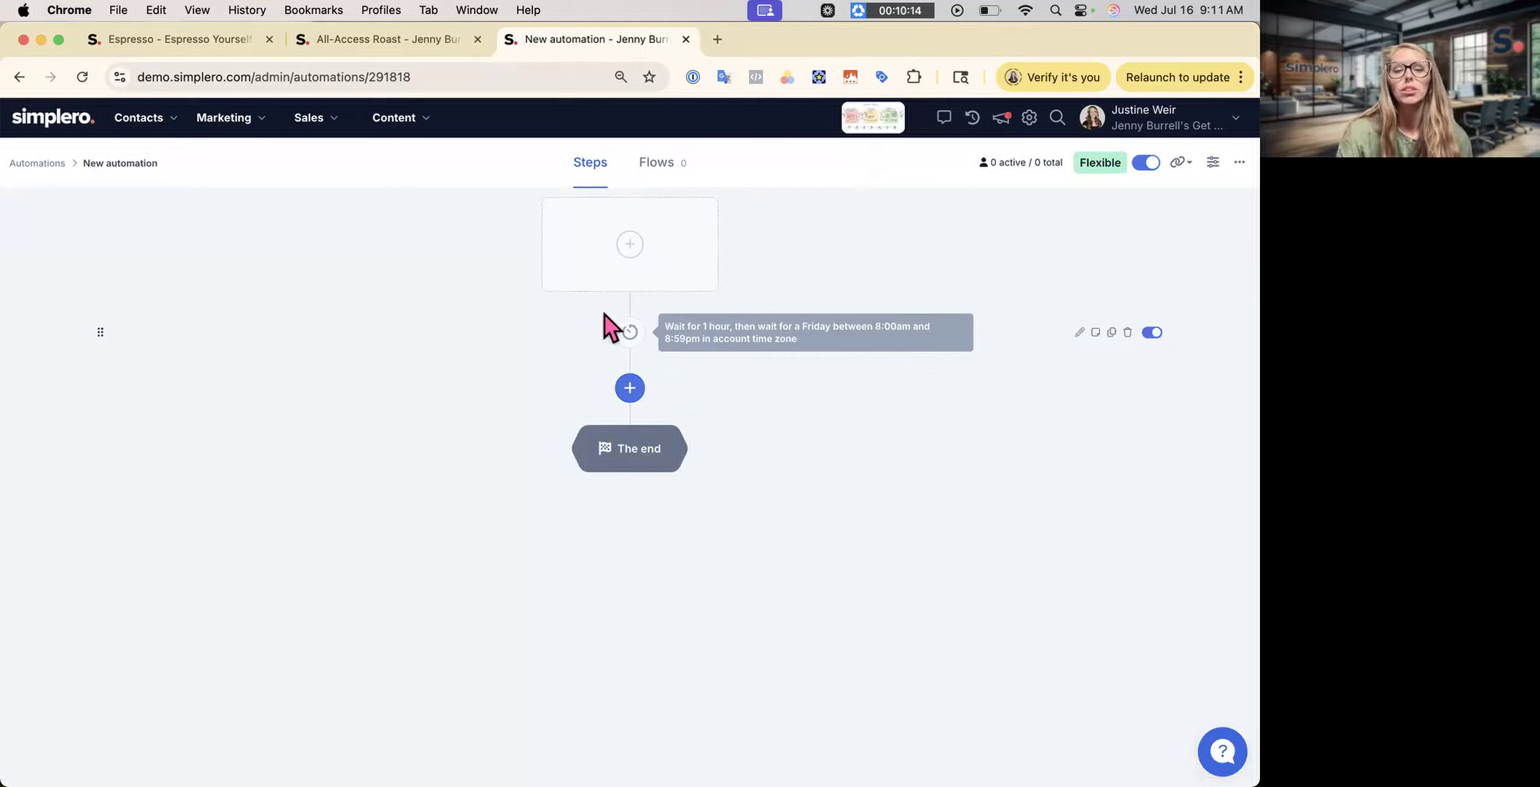
pyautogui.moveTo(663, 321); pyautogui.dragTo(911, 361)
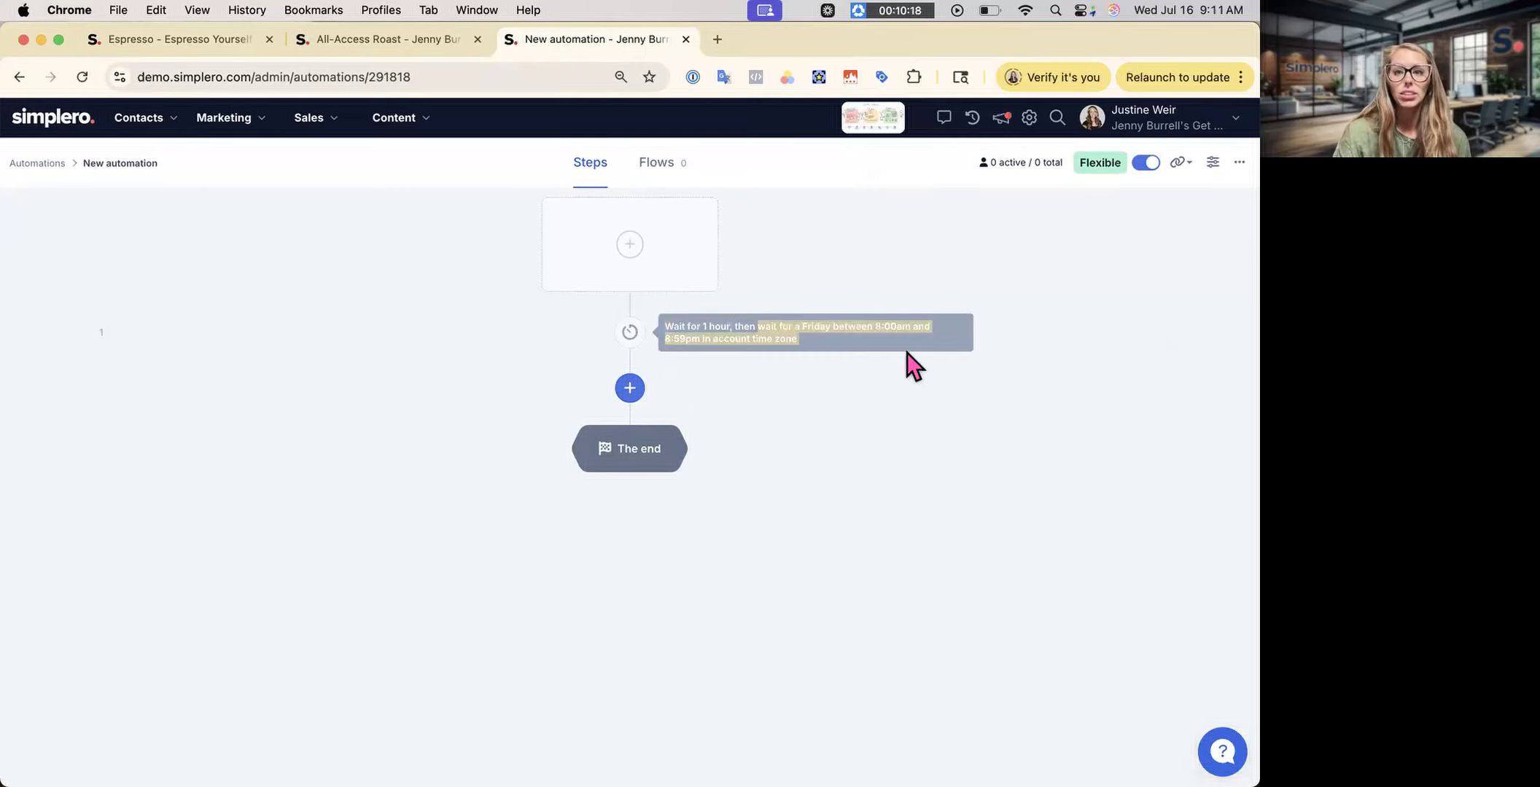
pyautogui.click(858, 396)
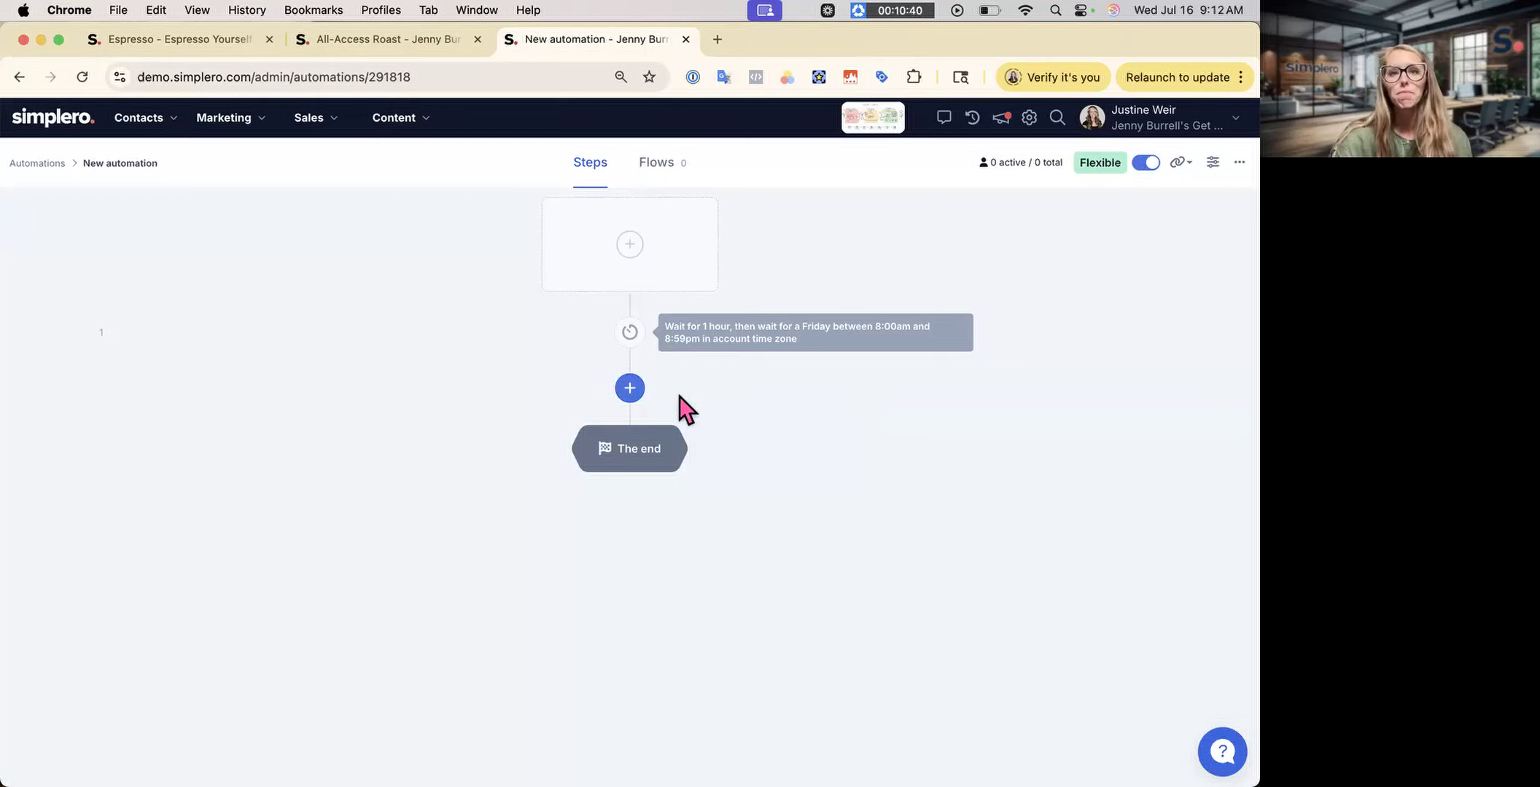
pyautogui.click(631, 390)
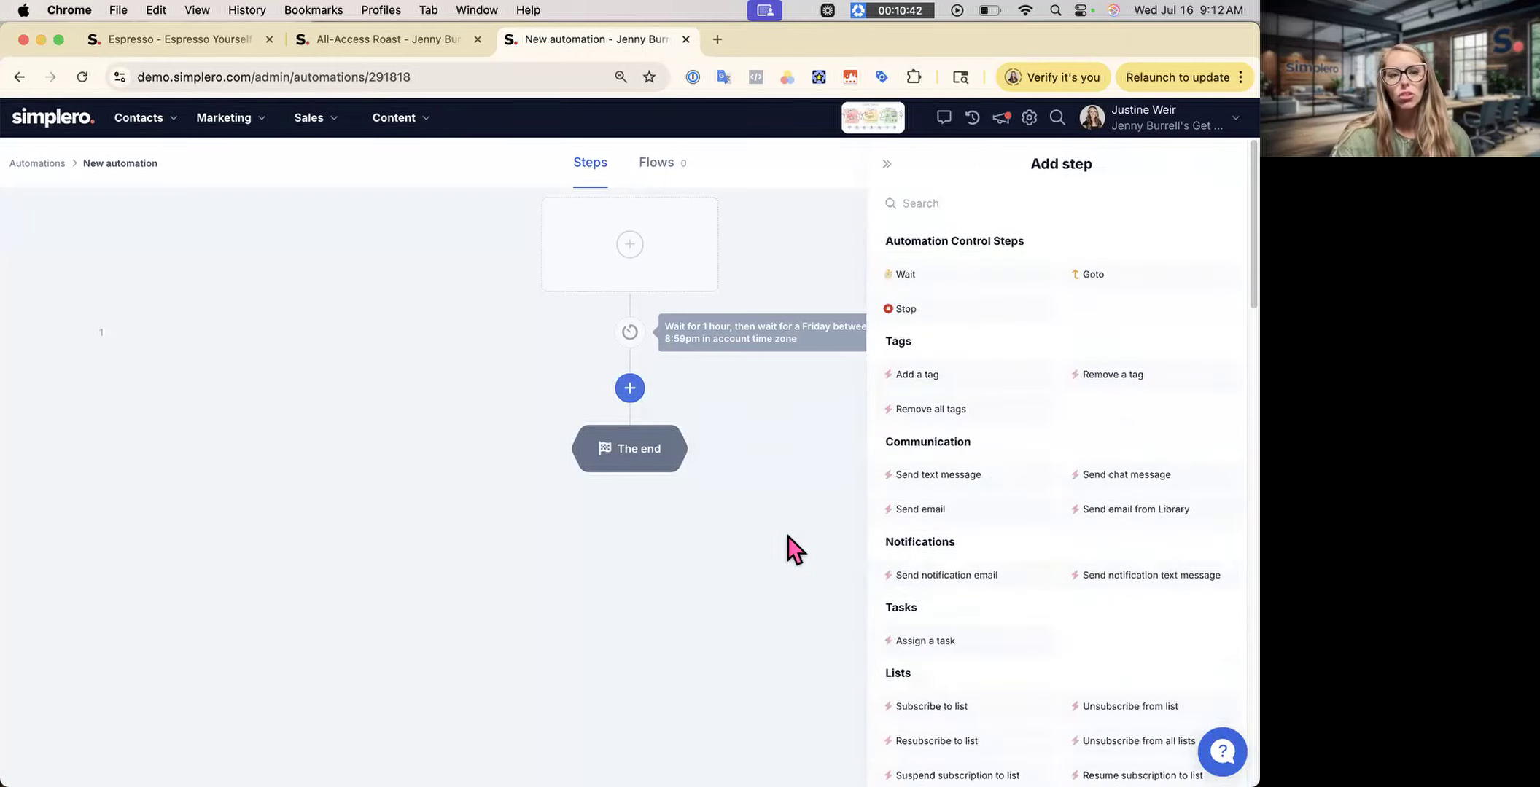
pyautogui.click(975, 294)
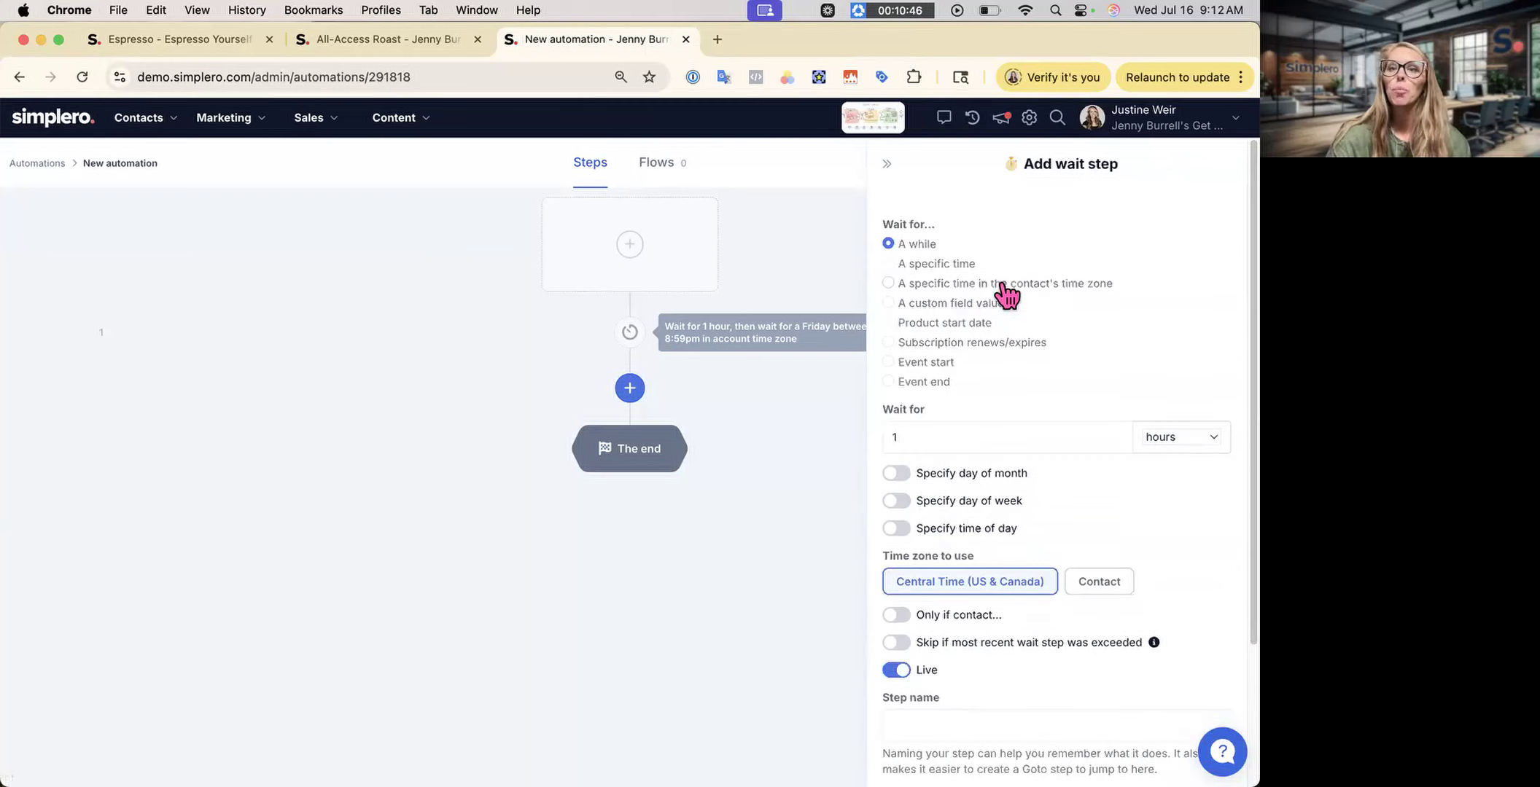
pyautogui.click(953, 265)
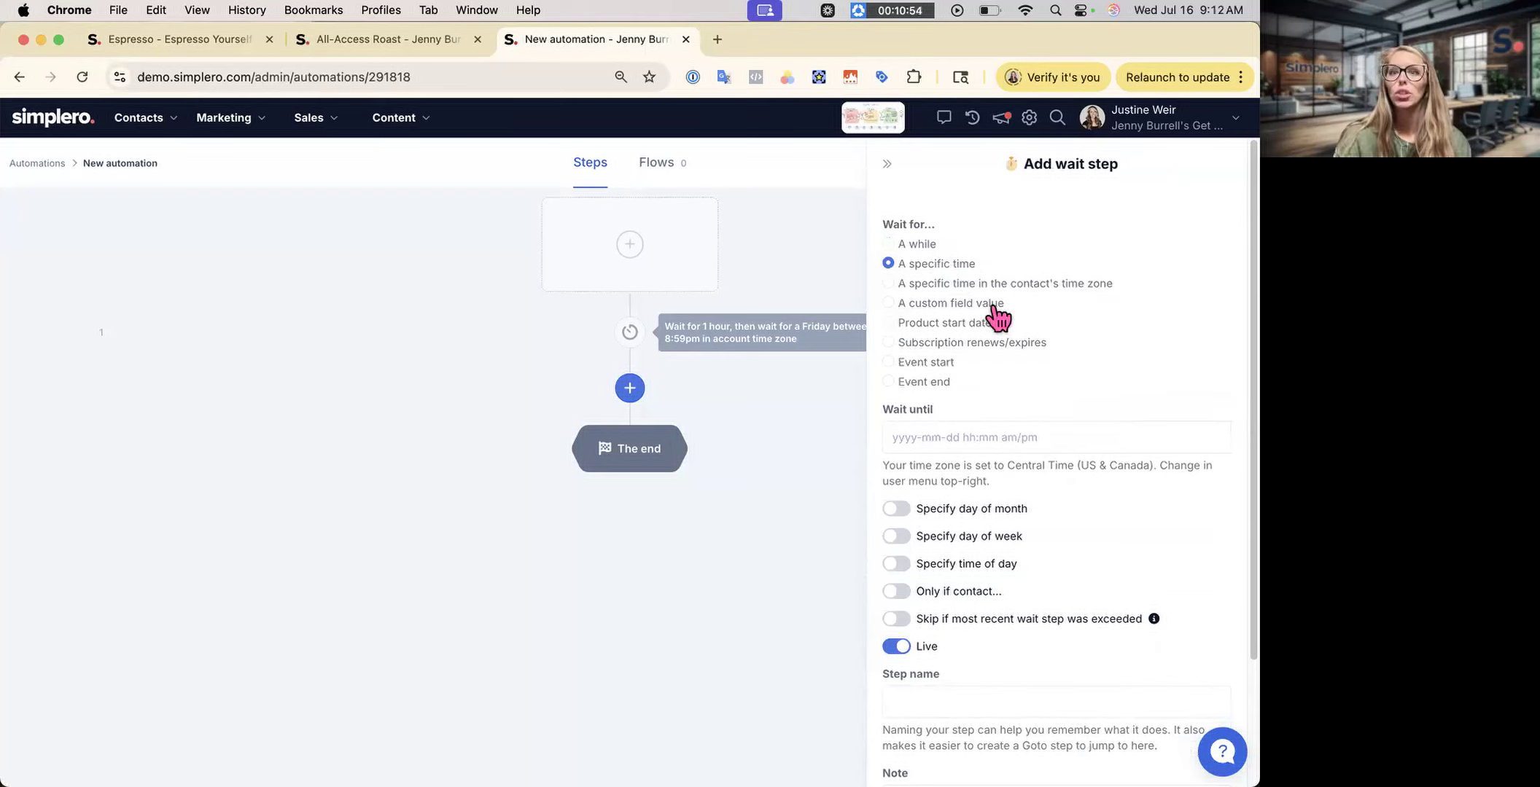
pyautogui.click(1012, 438)
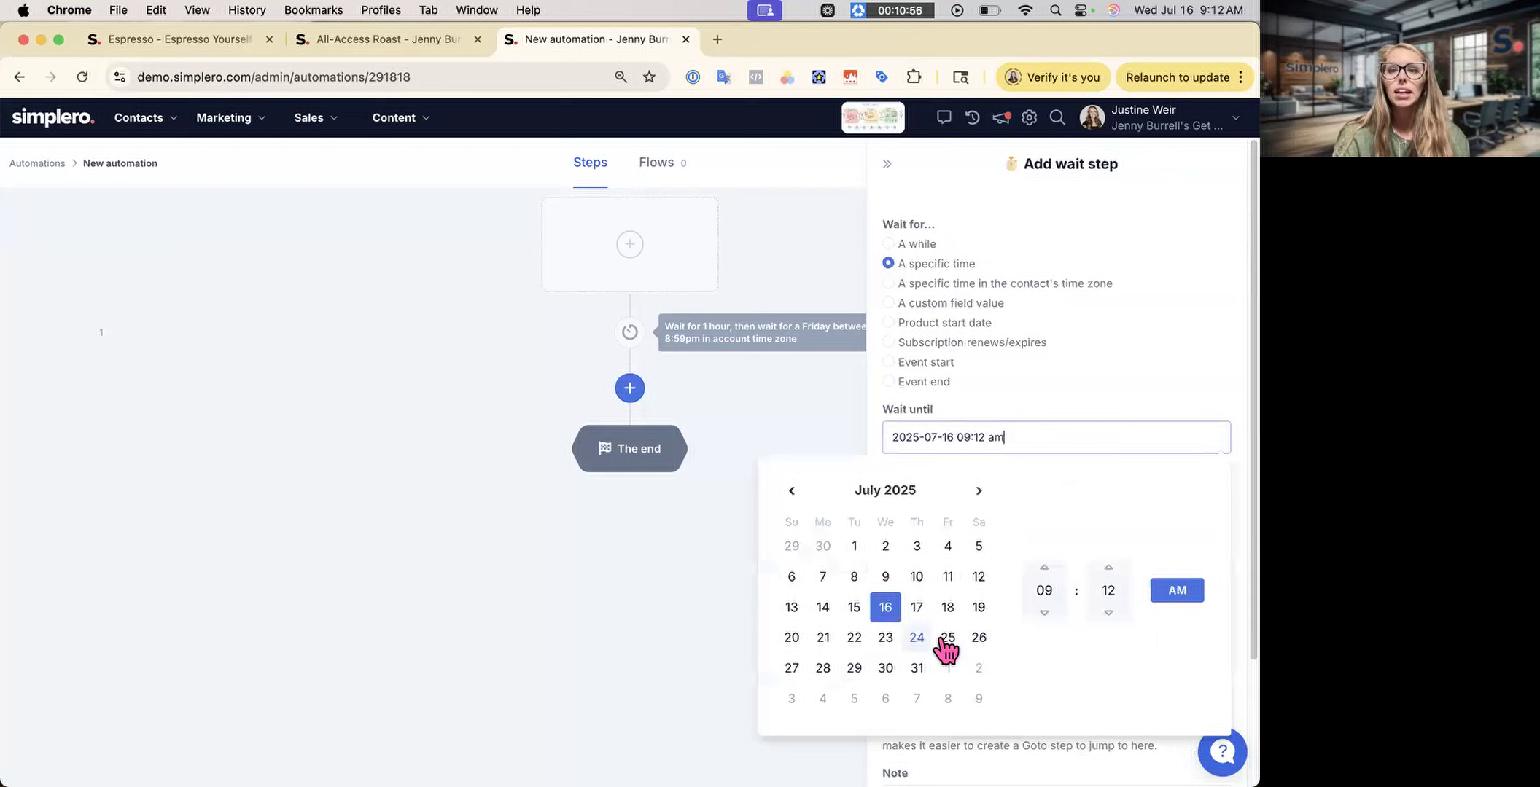
pyautogui.click(977, 610)
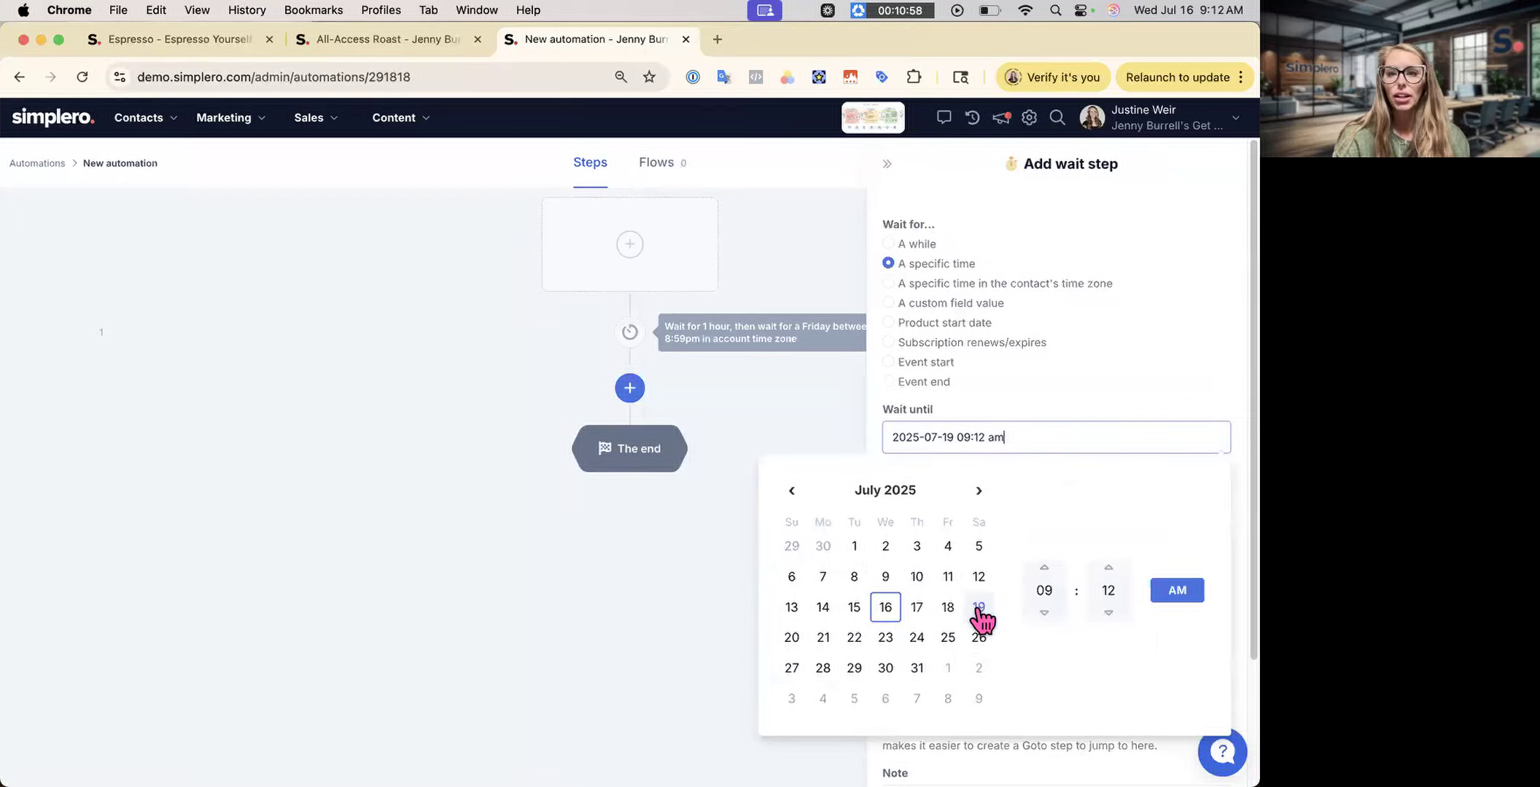
pyautogui.click(1159, 400)
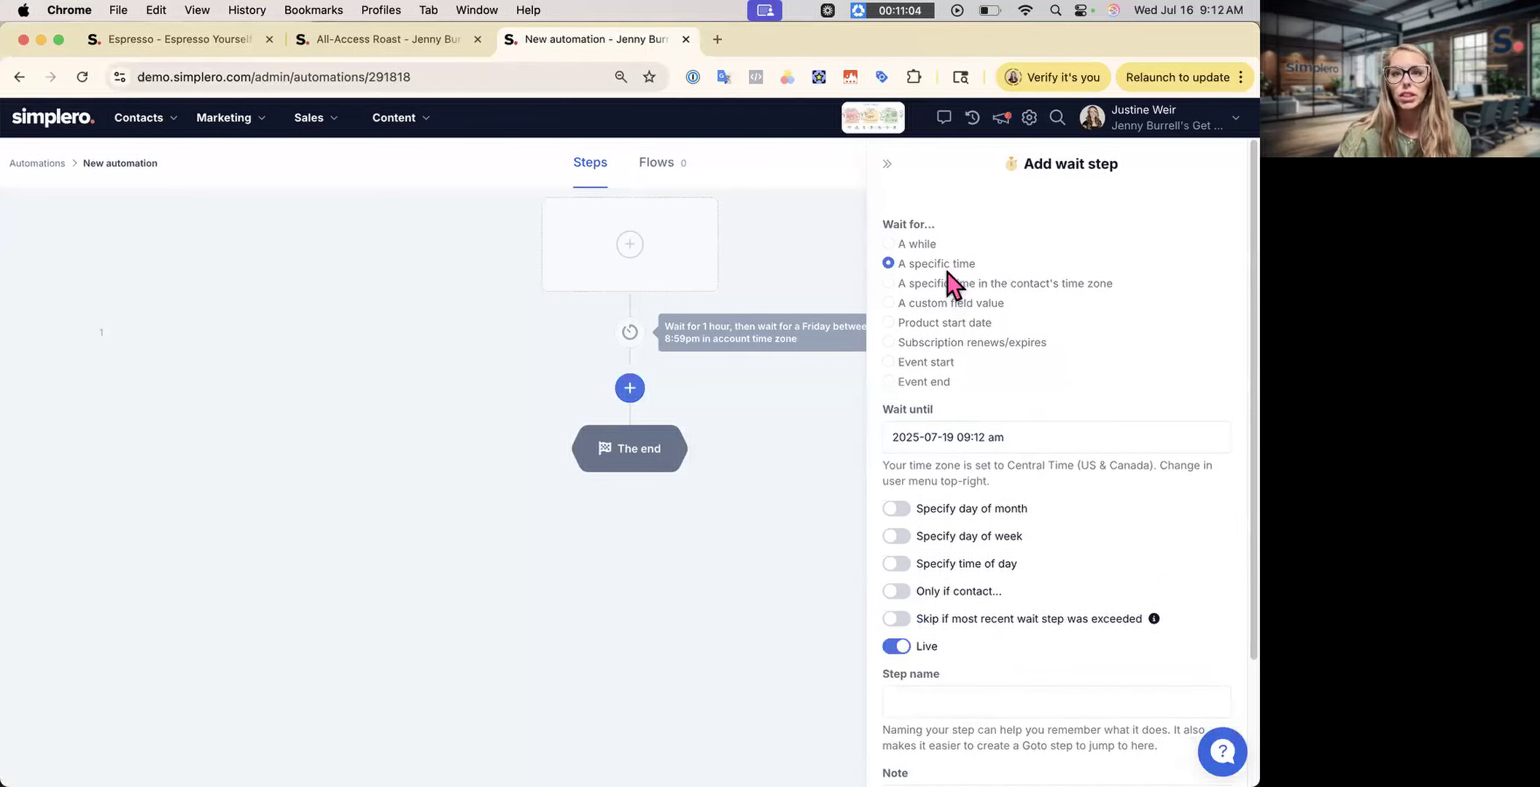
pyautogui.tripleClick(877, 264)
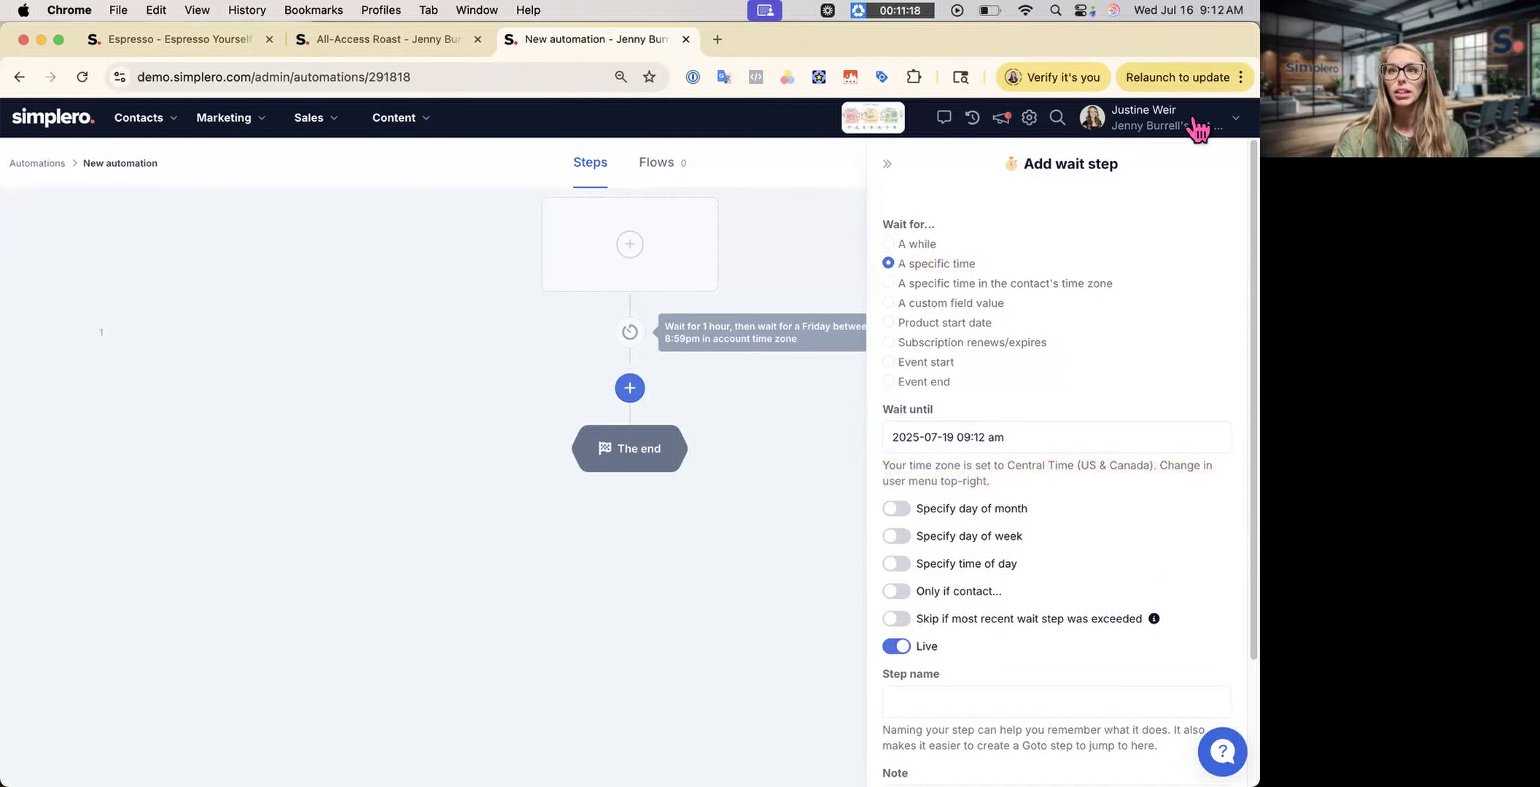
# - Check the account menu's time zone, then make the wait use the contact's time zone
pyautogui.click(1231, 118)
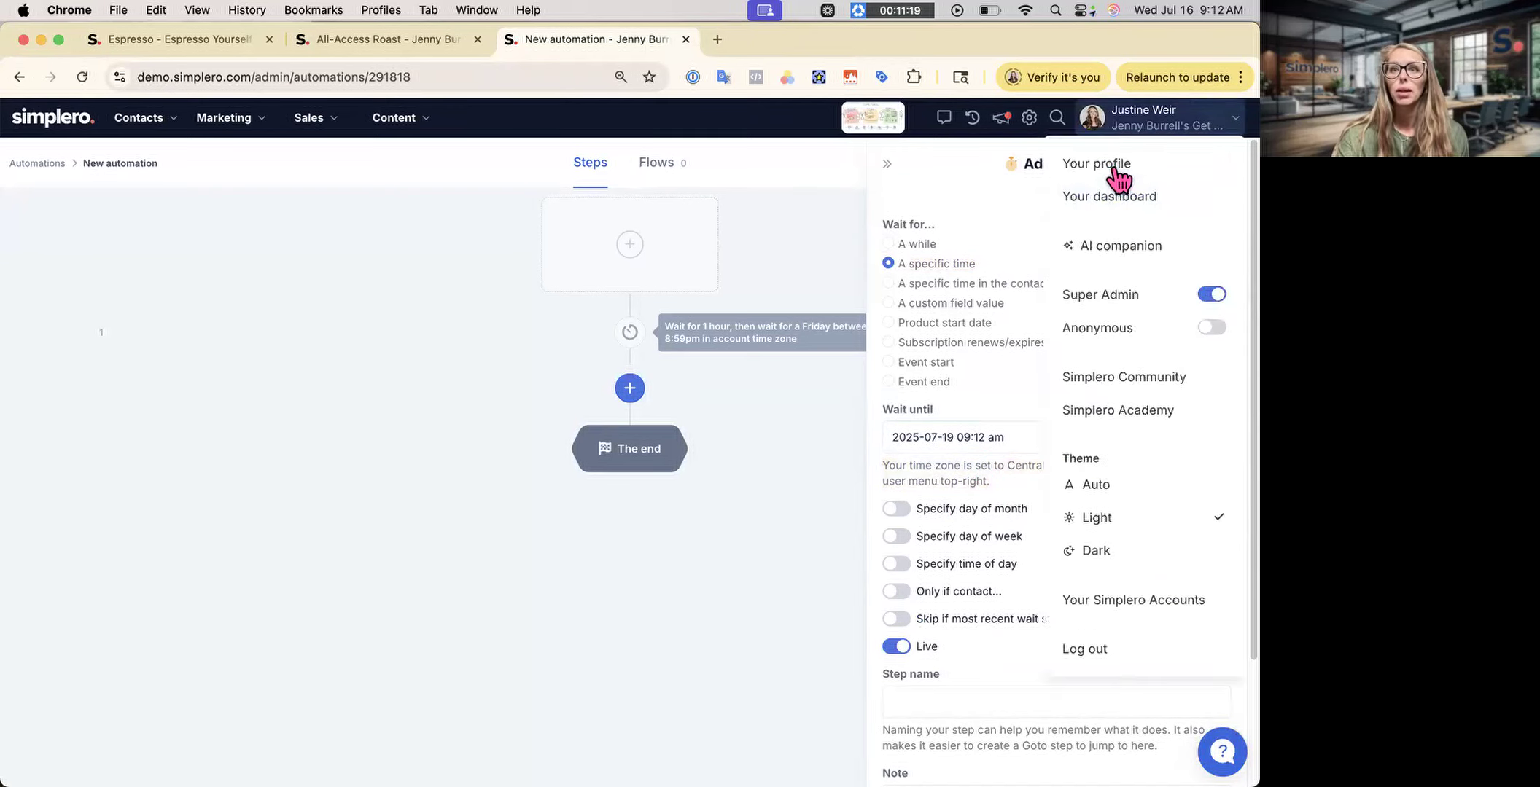
pyautogui.click(1009, 236)
pyautogui.click(941, 283)
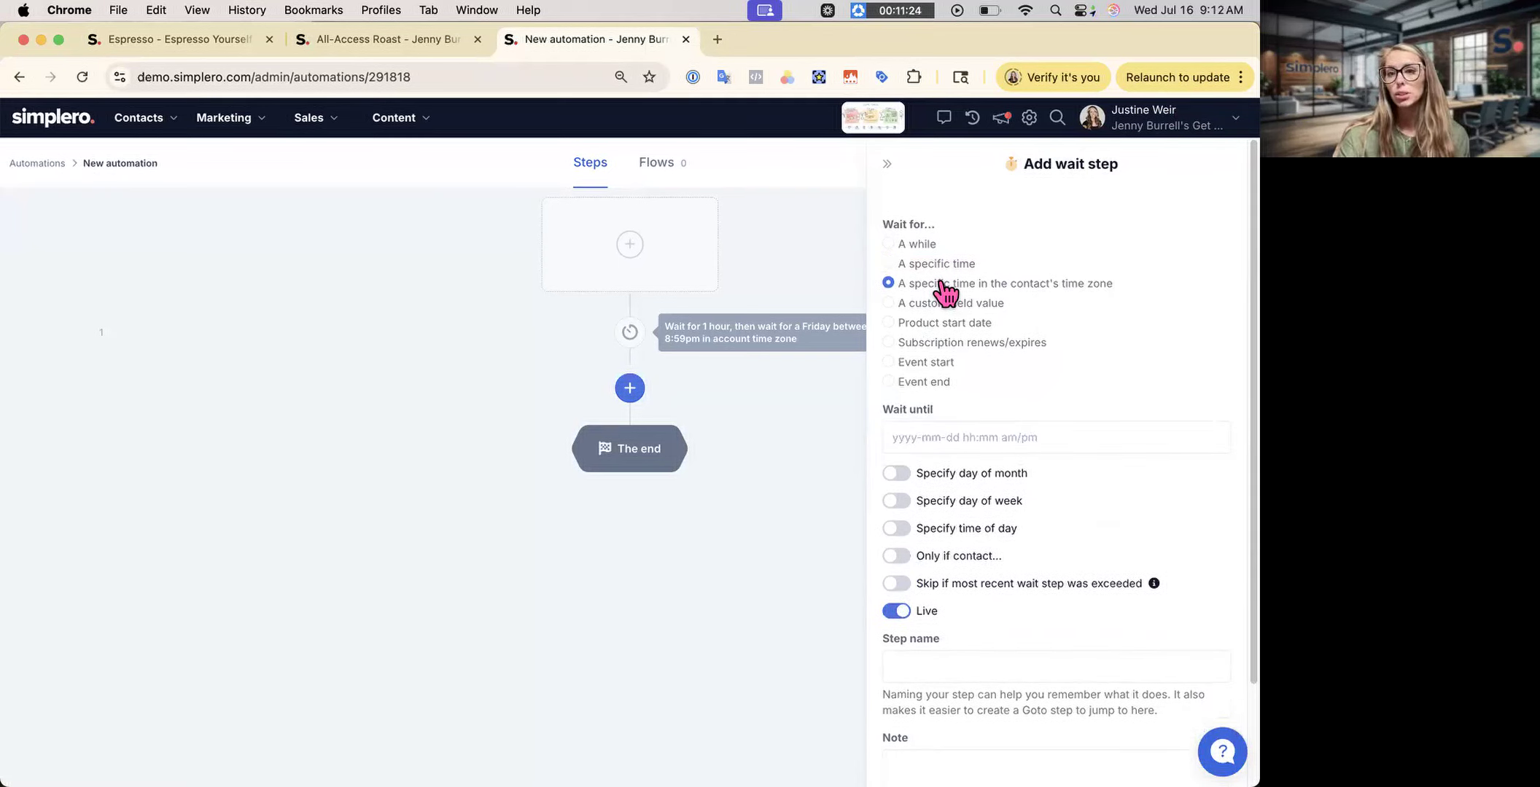
pyautogui.click(923, 440)
pyautogui.click(947, 607)
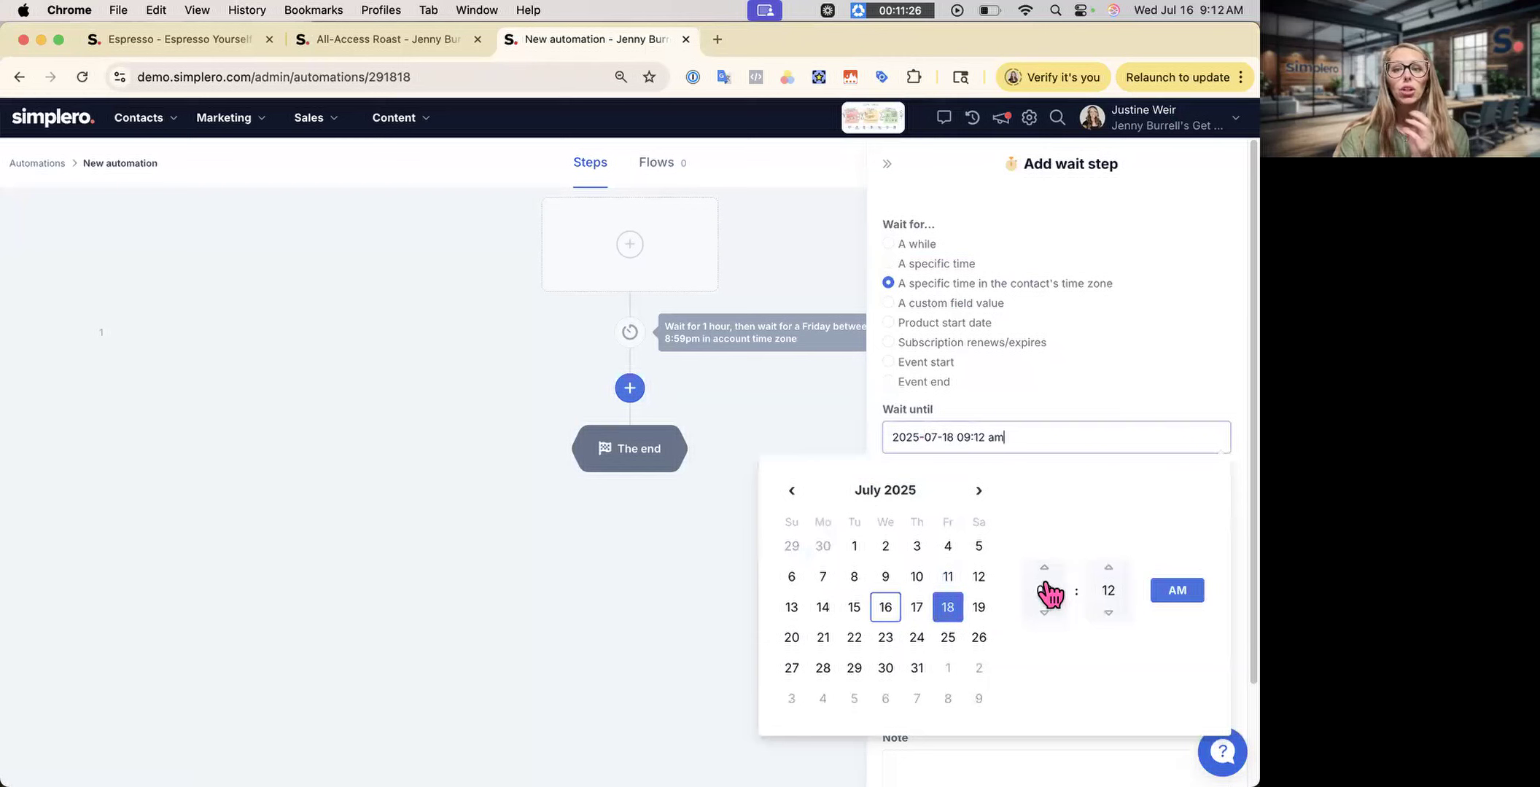
pyautogui.click(1093, 598)
pyautogui.click(1045, 516)
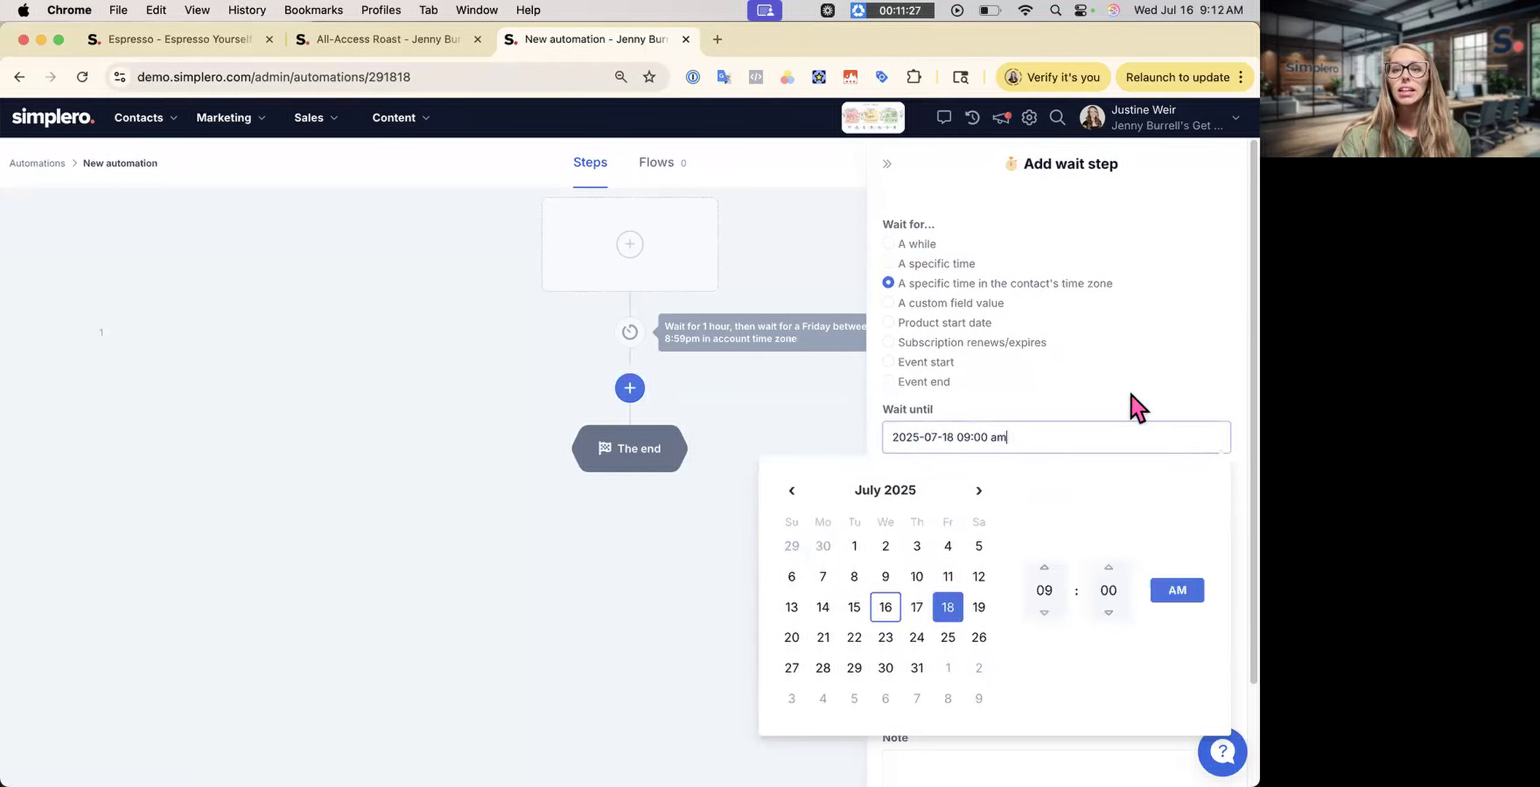
pyautogui.click(1049, 461)
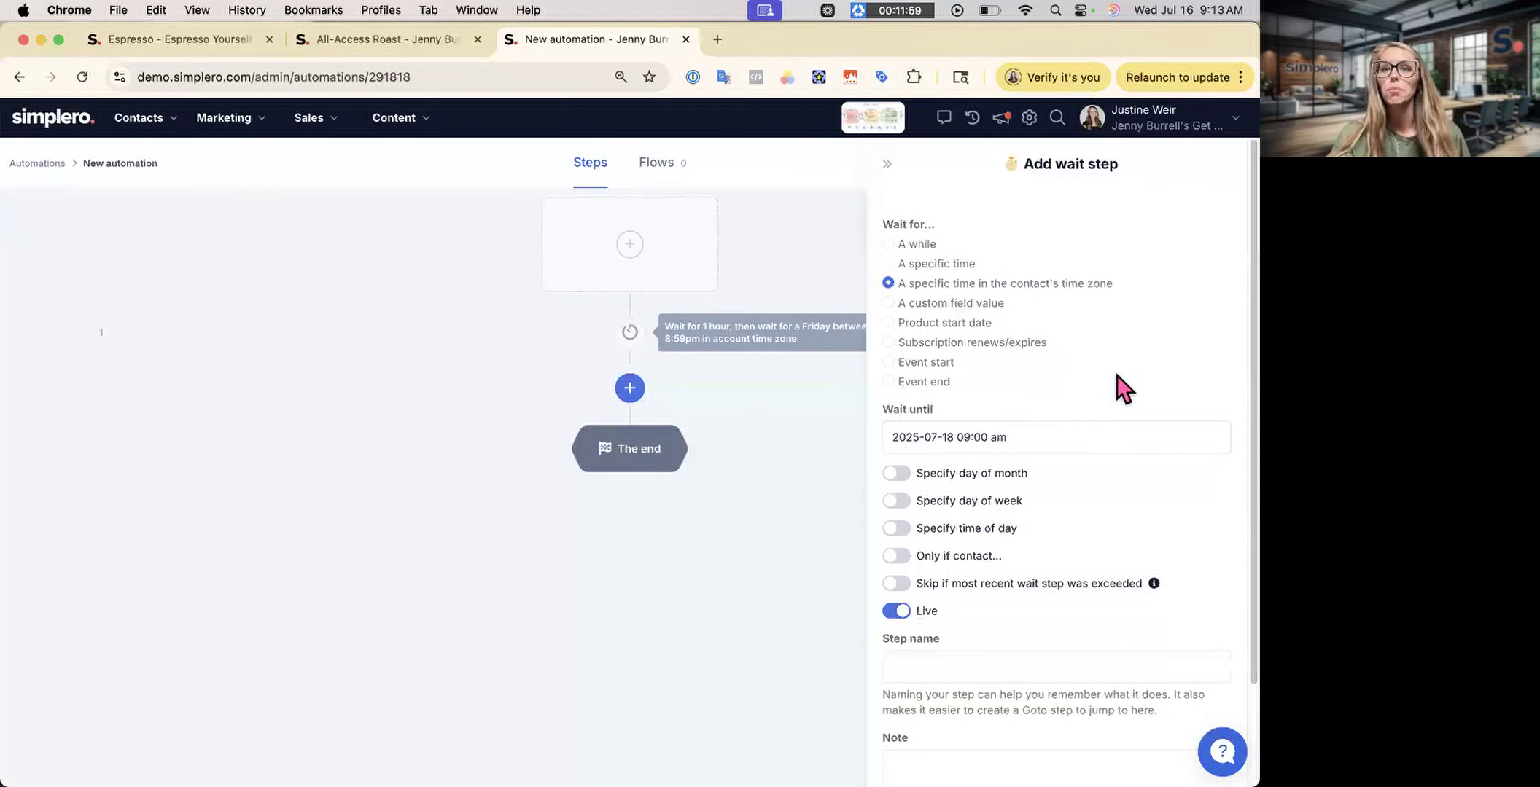
# - Switch the wait to a custom field value: Product start date, adjusted 0 days before
pyautogui.click(974, 306)
pyautogui.scroll(-3, 1037, 493)
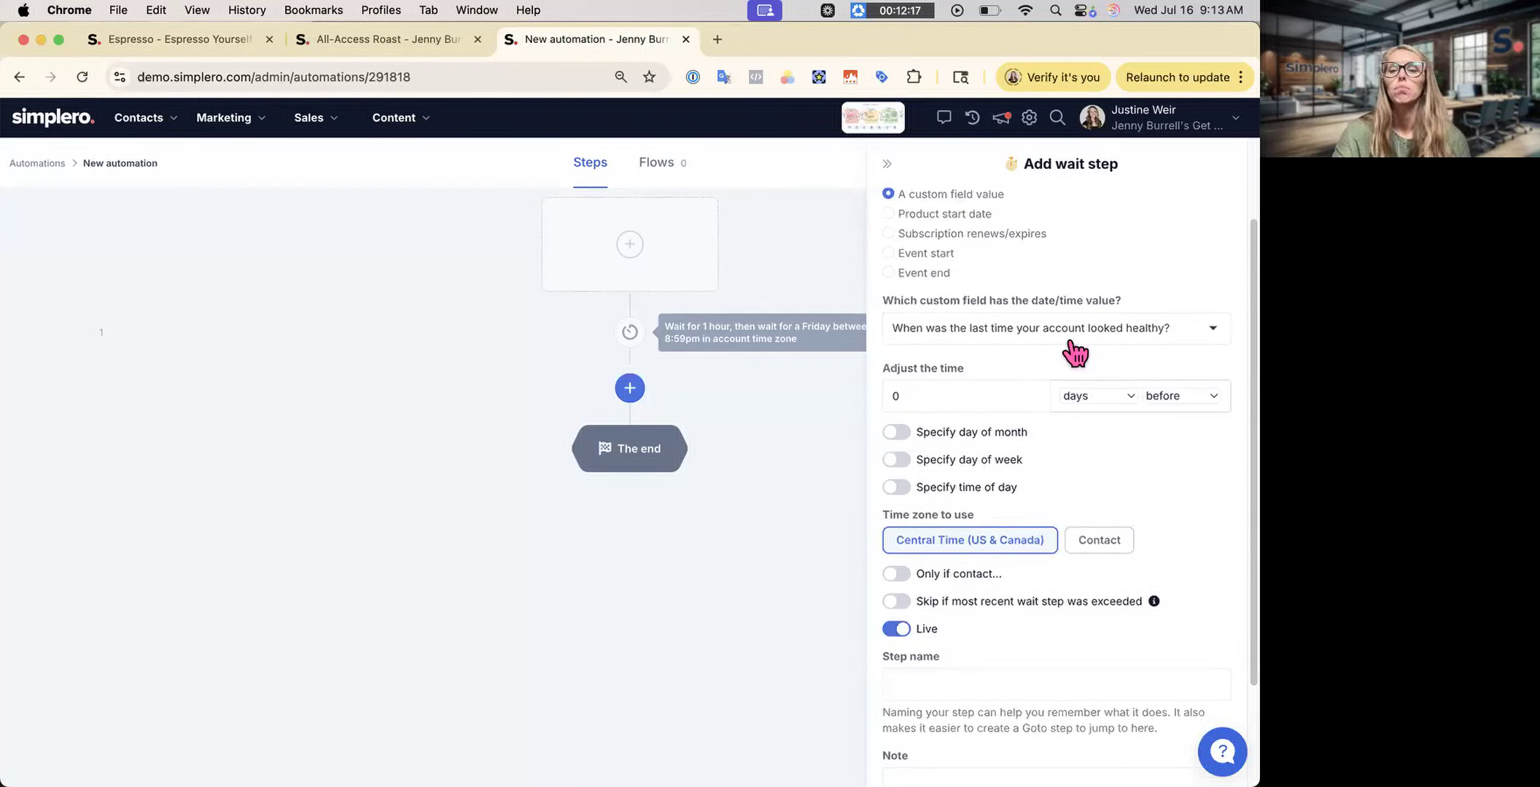
pyautogui.click(923, 394)
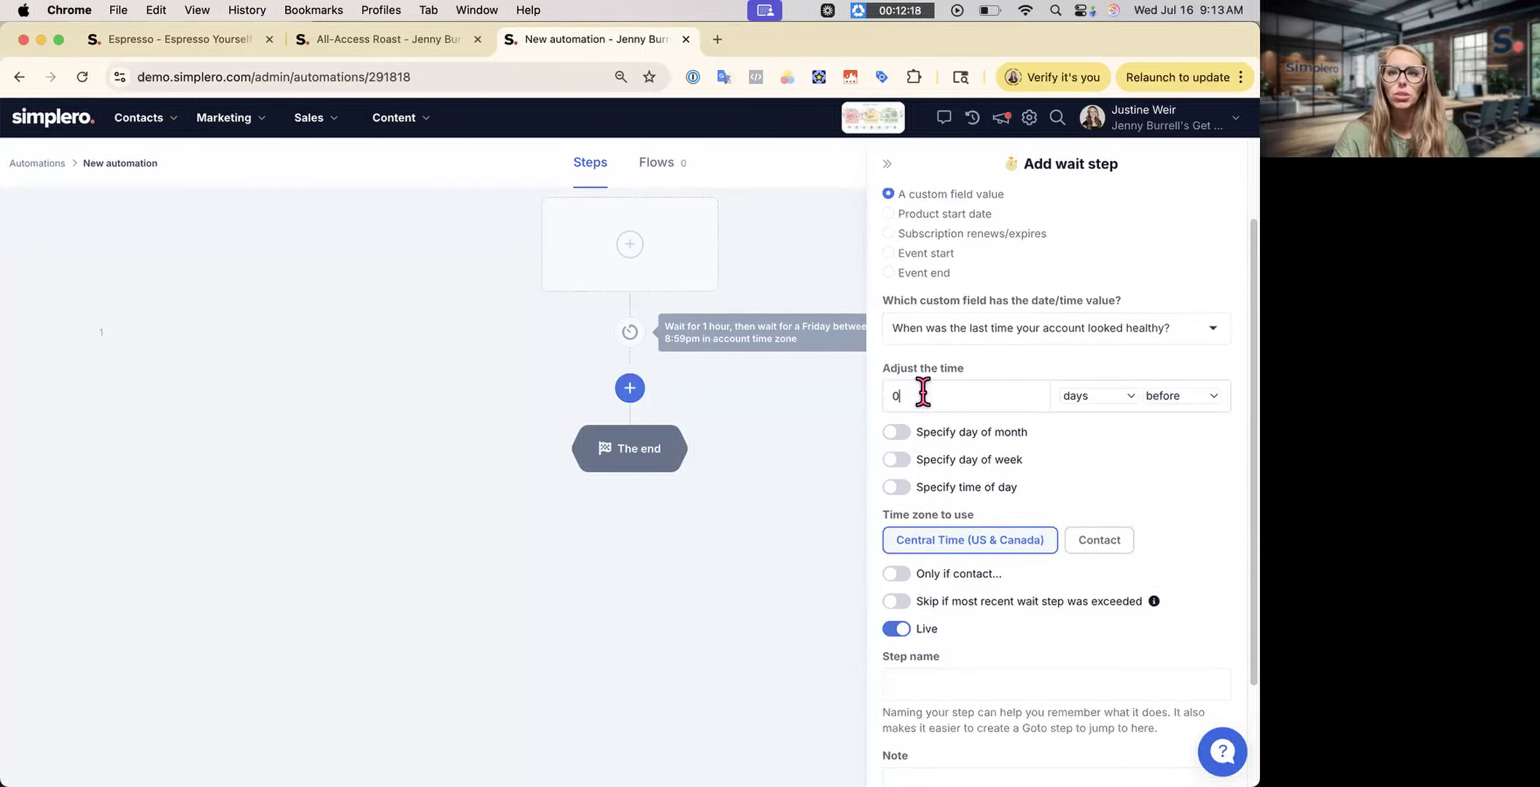
pyautogui.click(1091, 398)
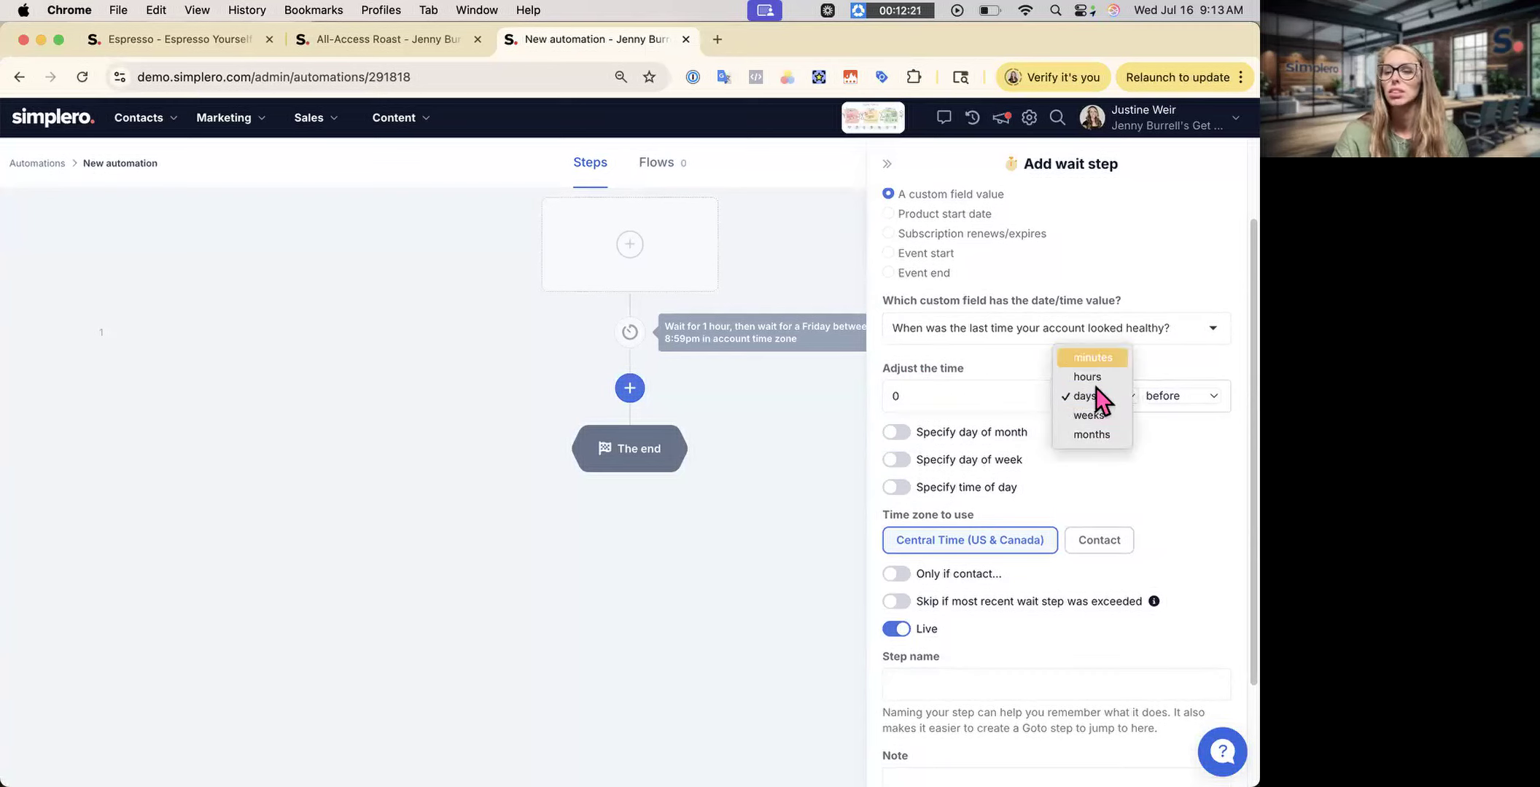
pyautogui.click(1159, 447)
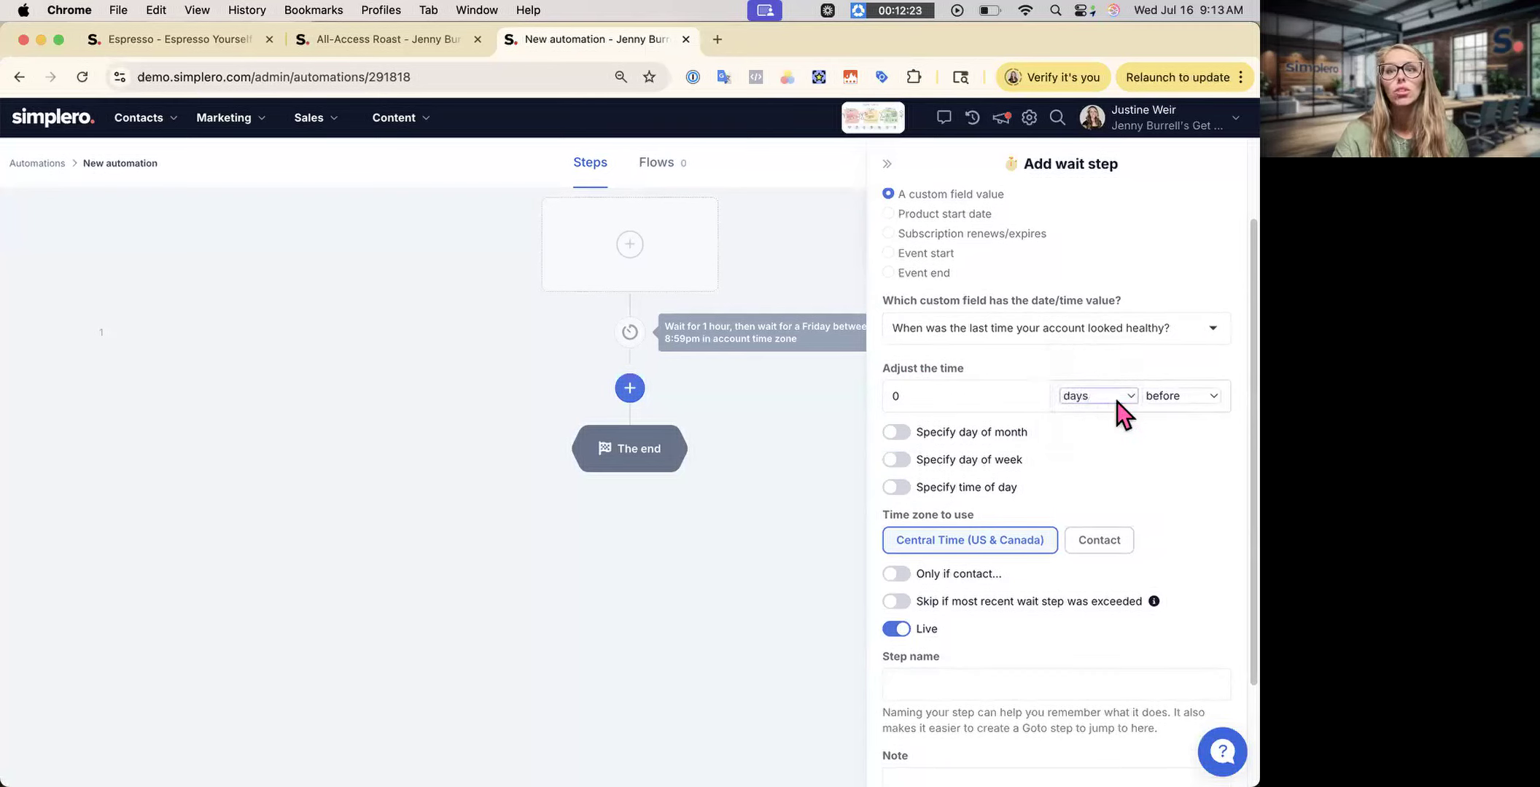
pyautogui.click(1208, 398)
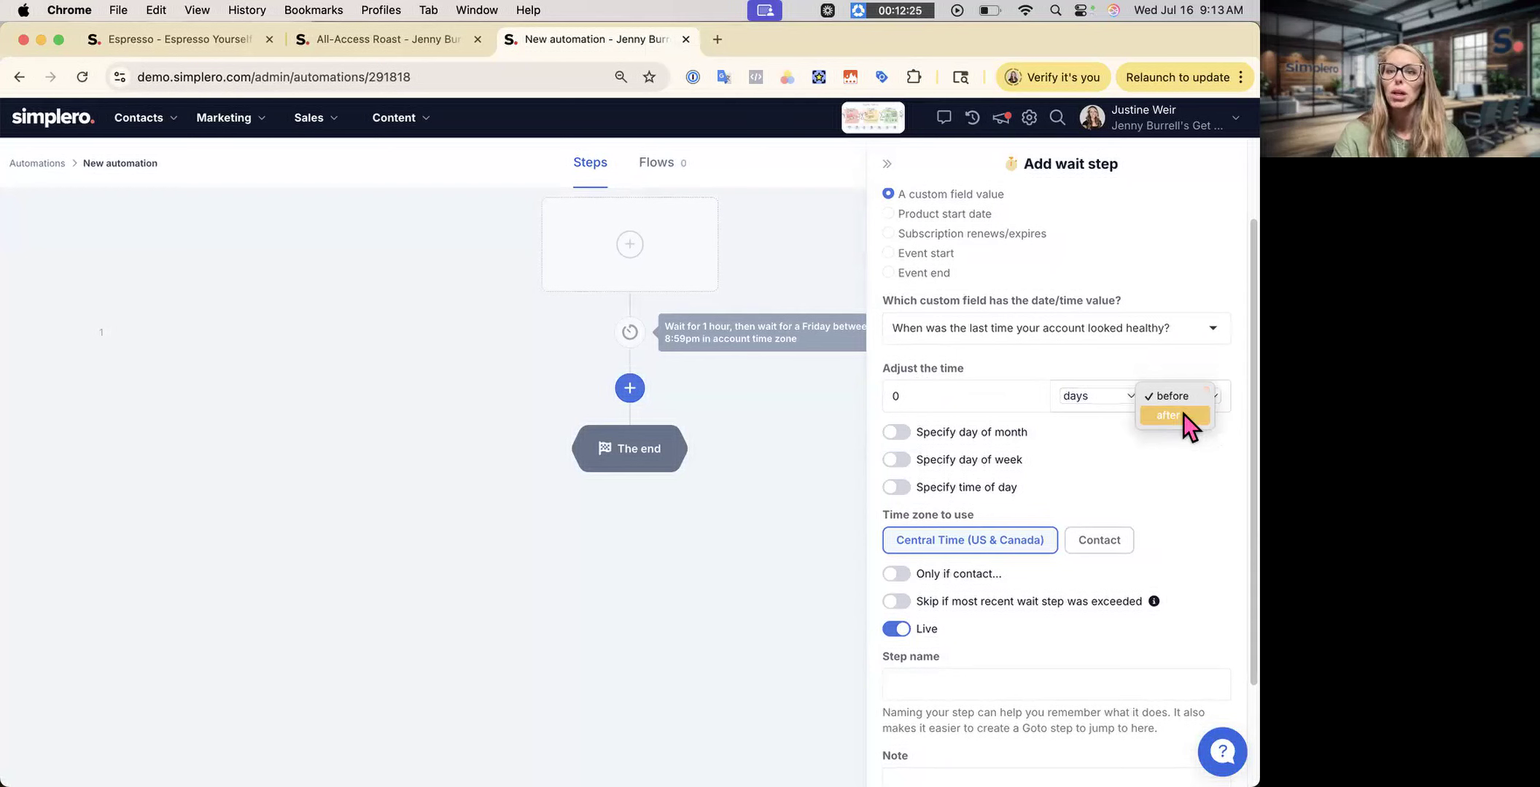
pyautogui.click(1139, 463)
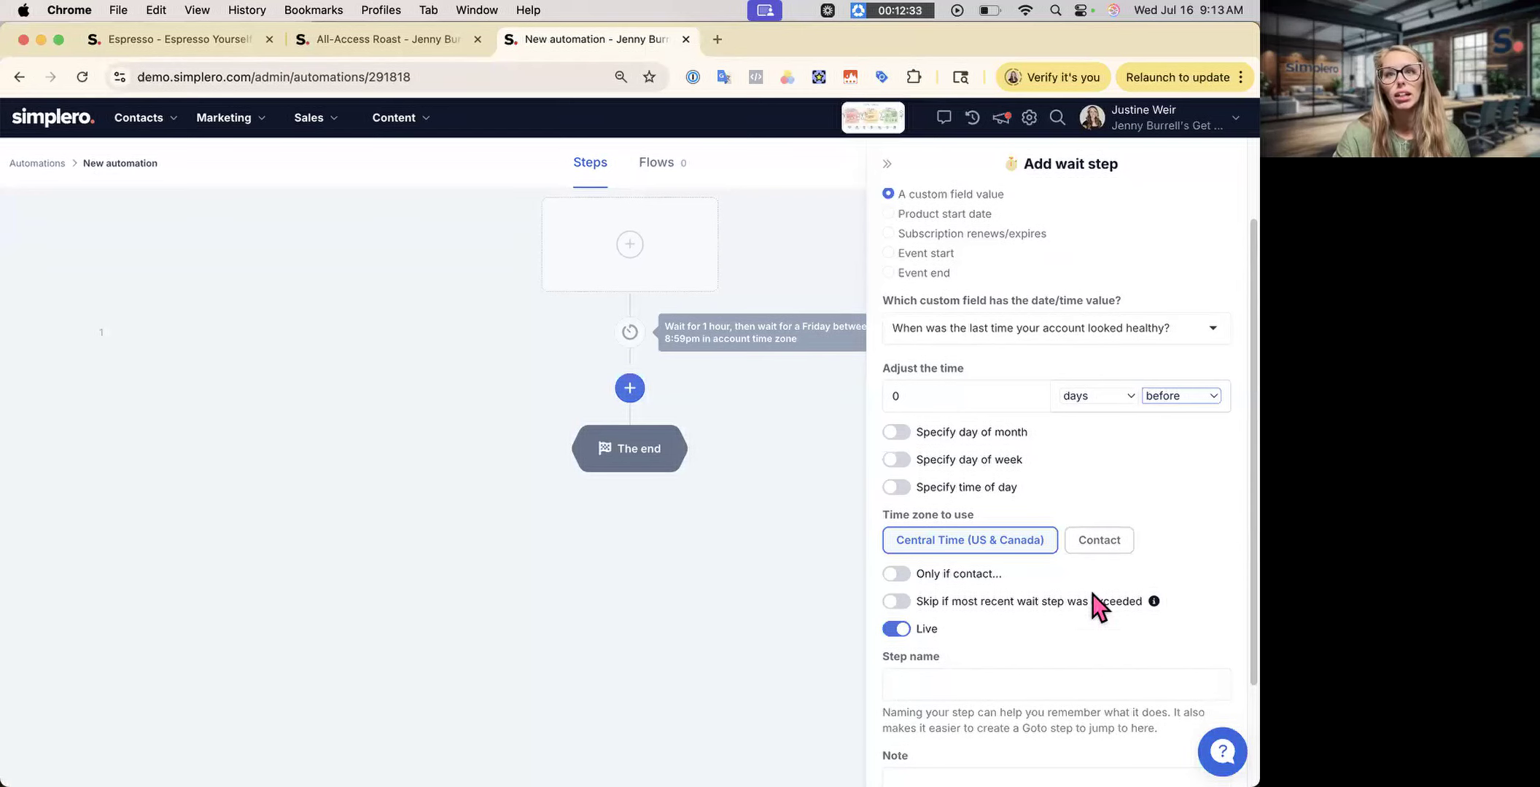
pyautogui.scroll(1, 1109, 506)
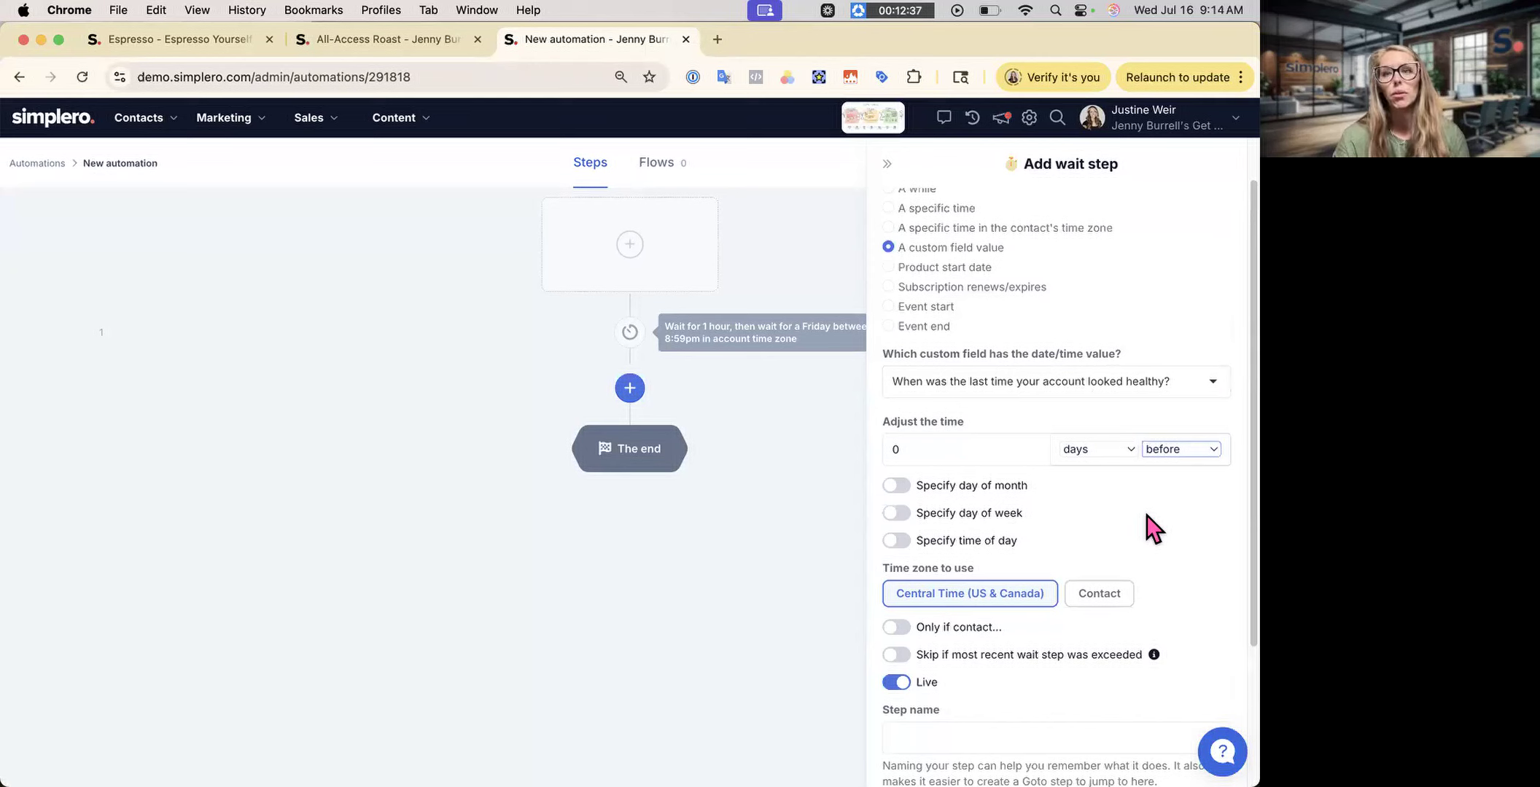
pyautogui.click(978, 280)
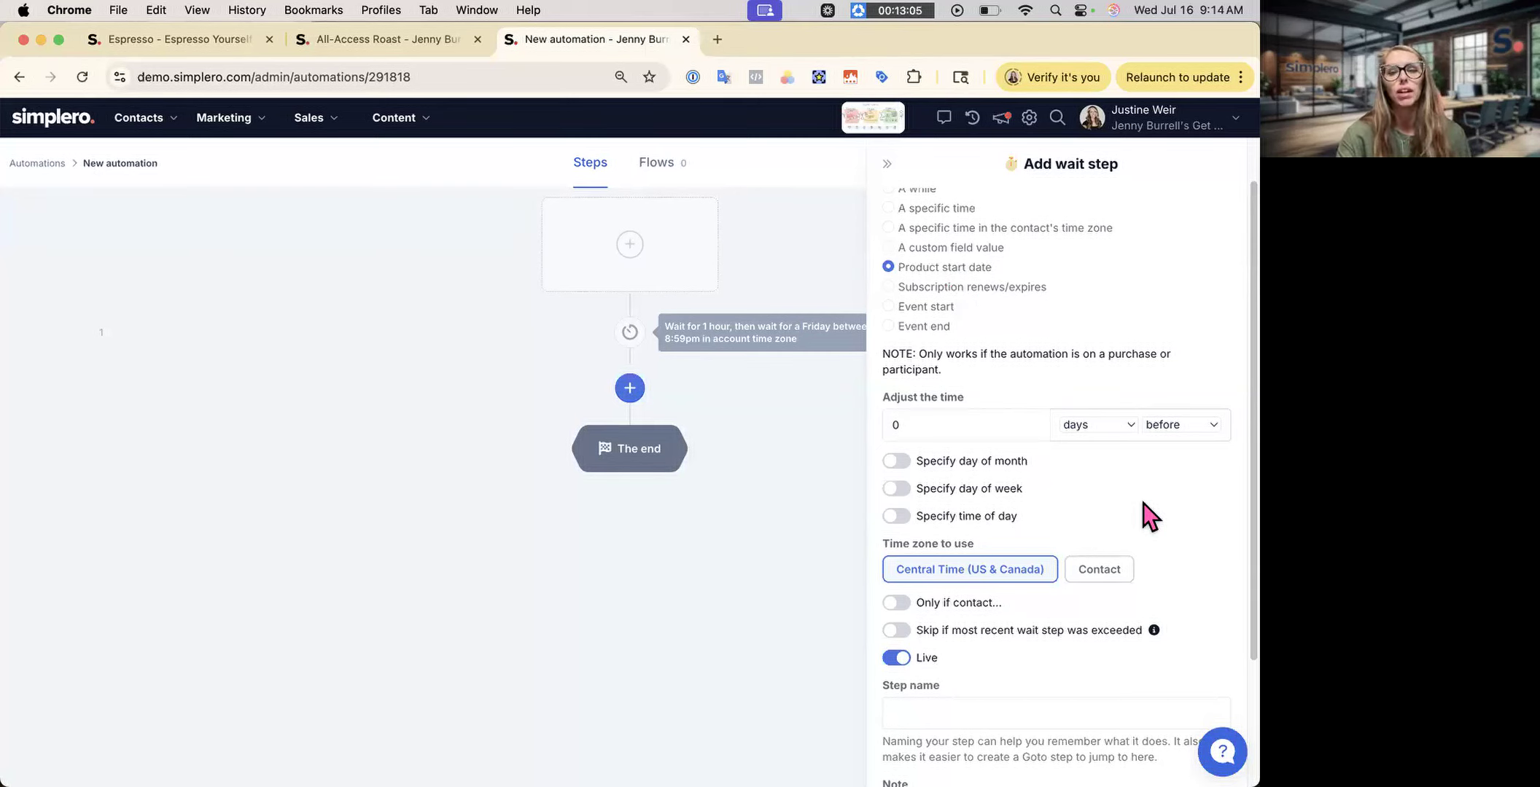
# - Change the wait's reference date from Product start date to Event start
pyautogui.click(1000, 287)
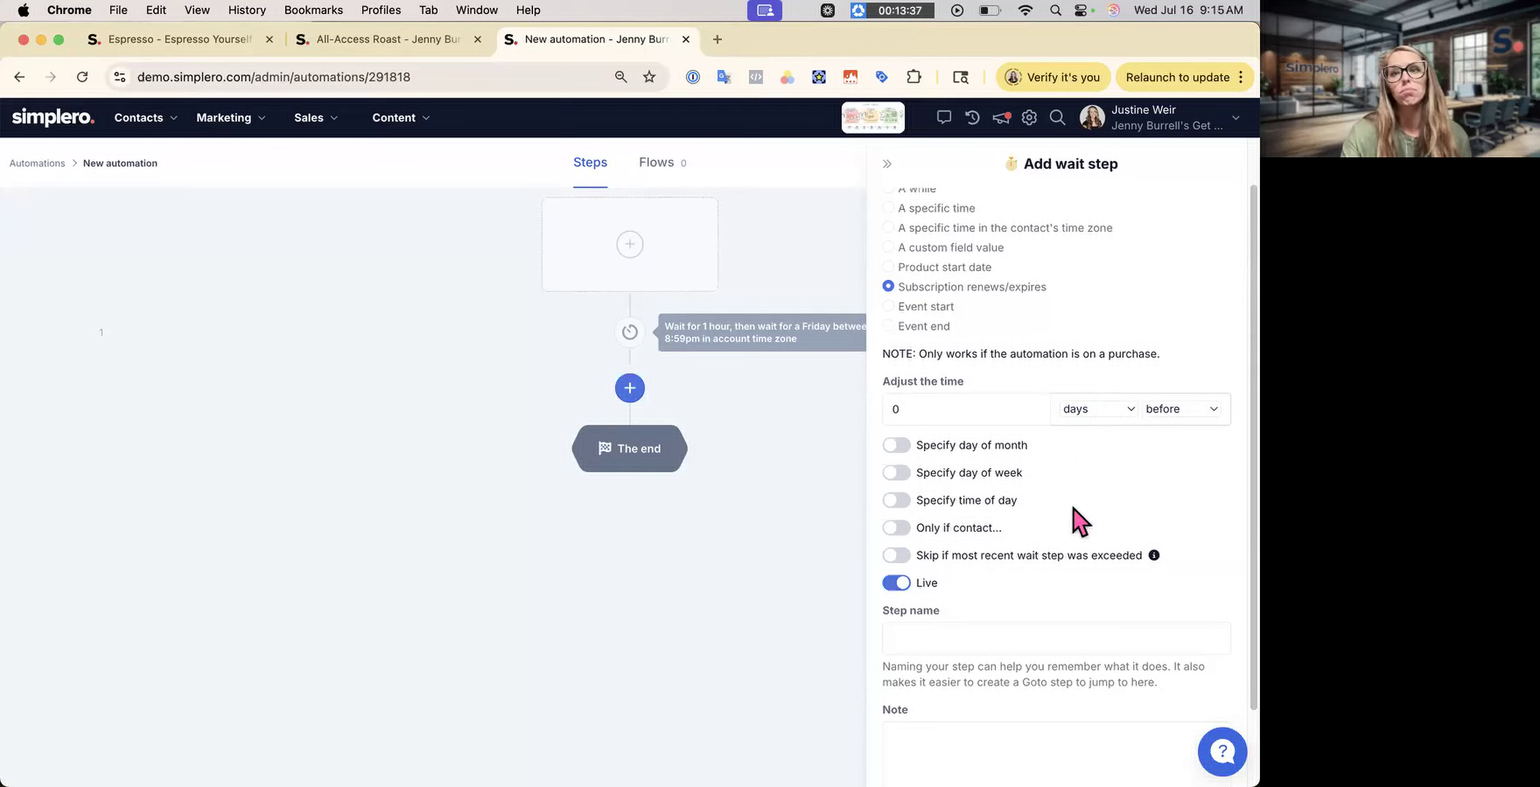
pyautogui.click(927, 307)
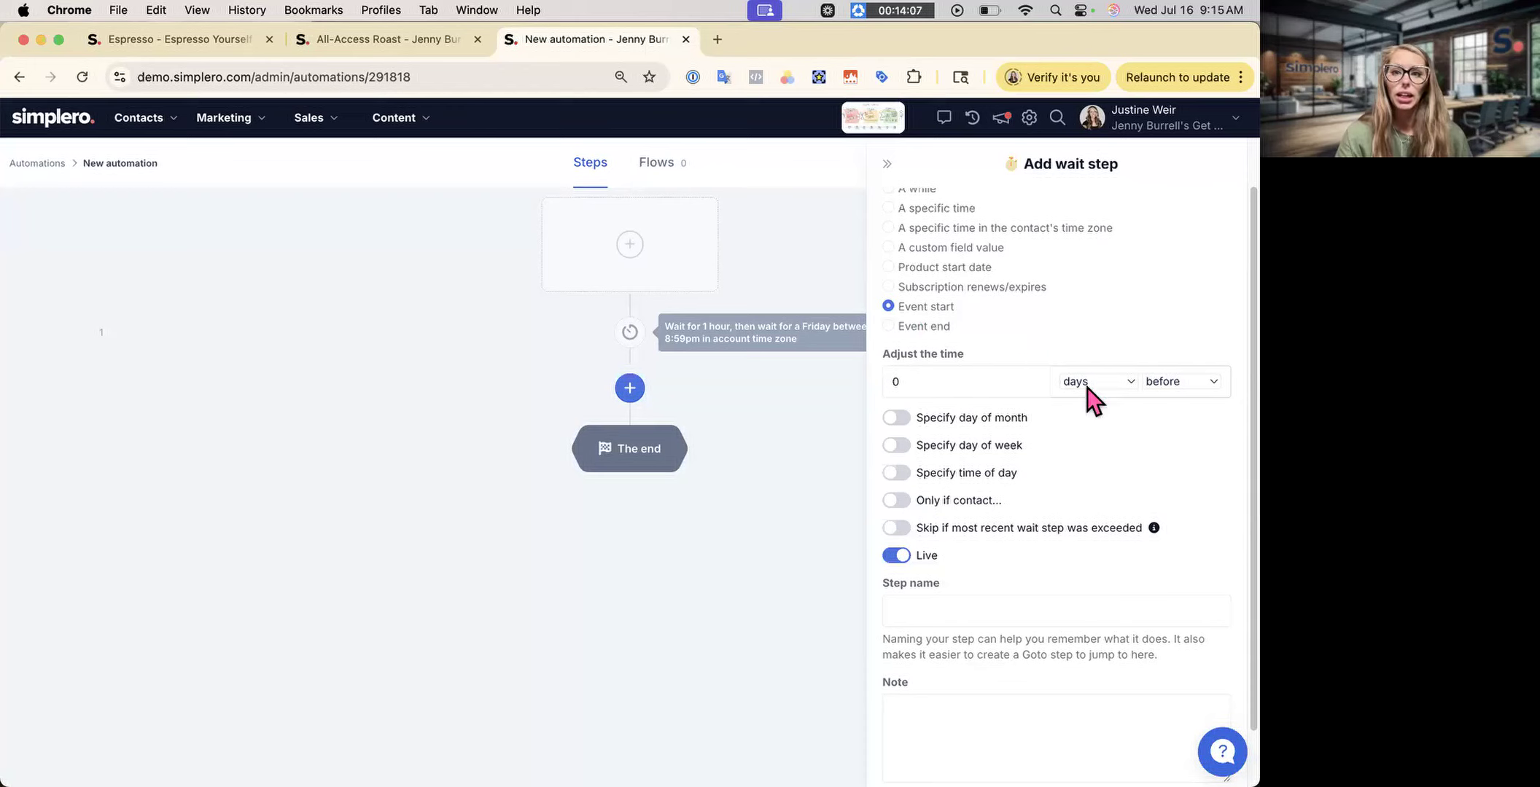
# - Set the wait to 1 day after Event end, collapse the panel and start a new step
pyautogui.click(1153, 390)
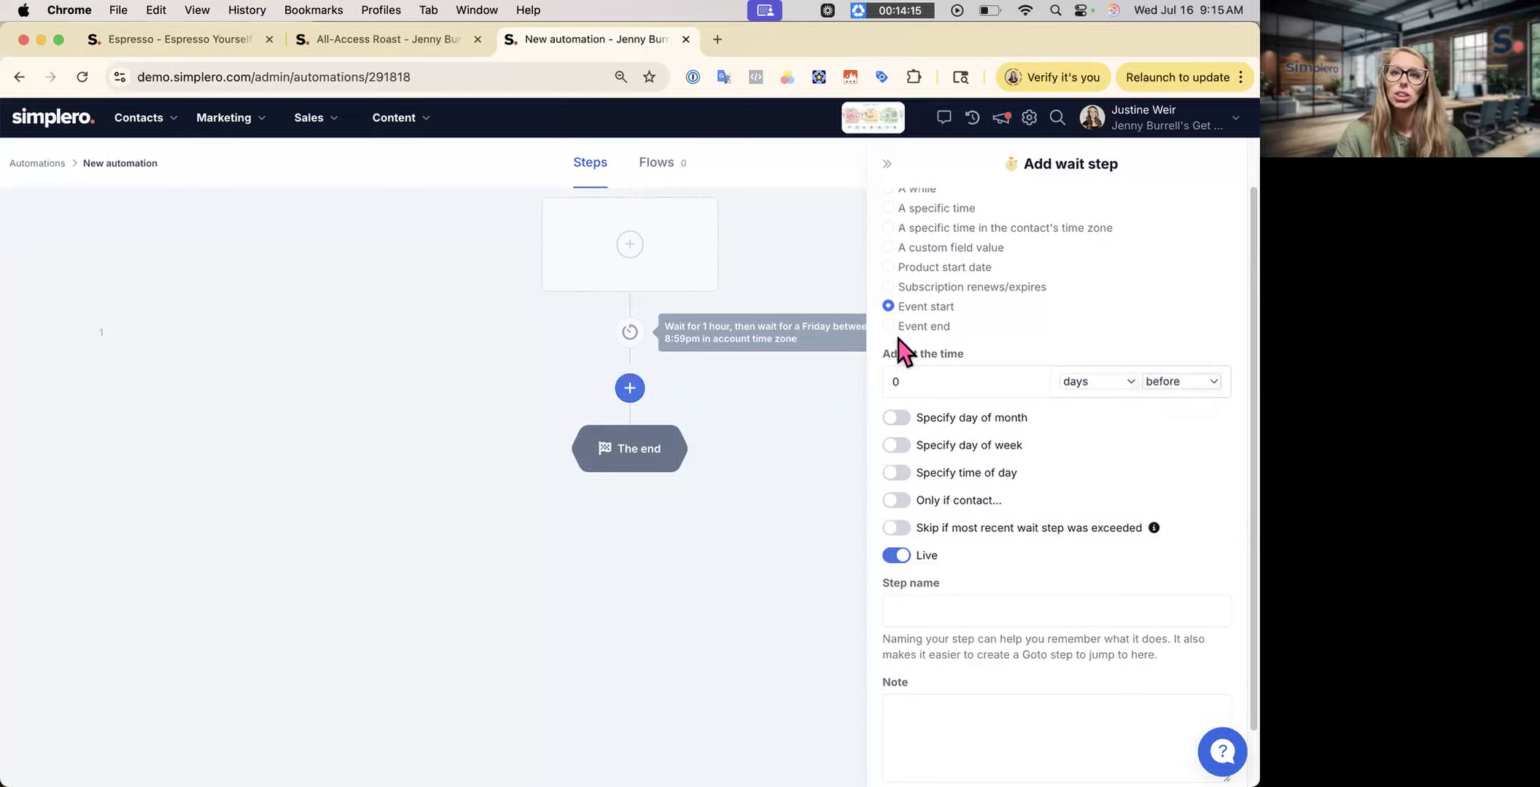
pyautogui.click(933, 328)
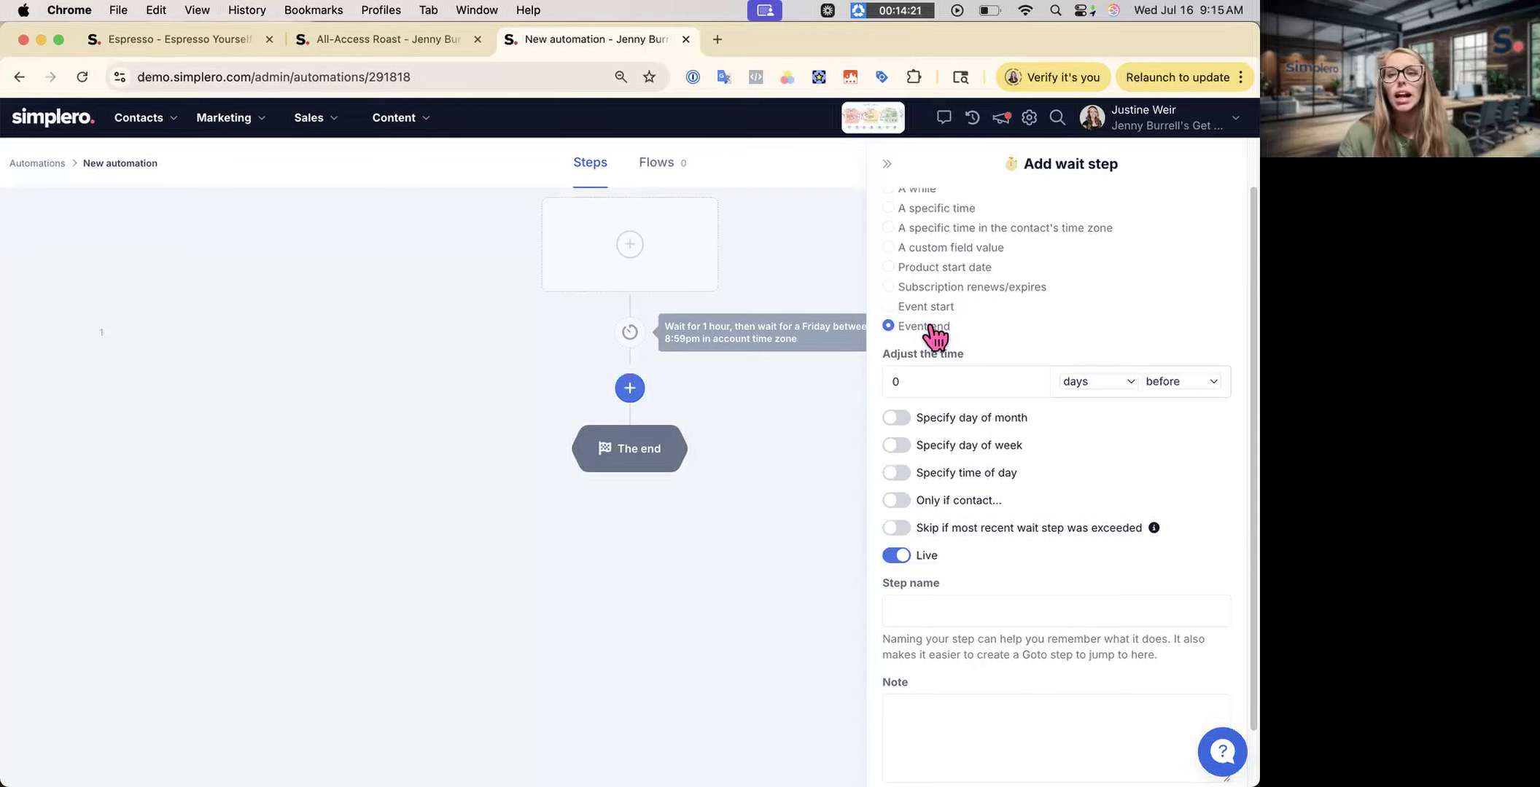
pyautogui.click(1159, 380)
pyautogui.click(1166, 398)
pyautogui.click(978, 378)
pyautogui.press('BackSpace')
pyautogui.write('1')
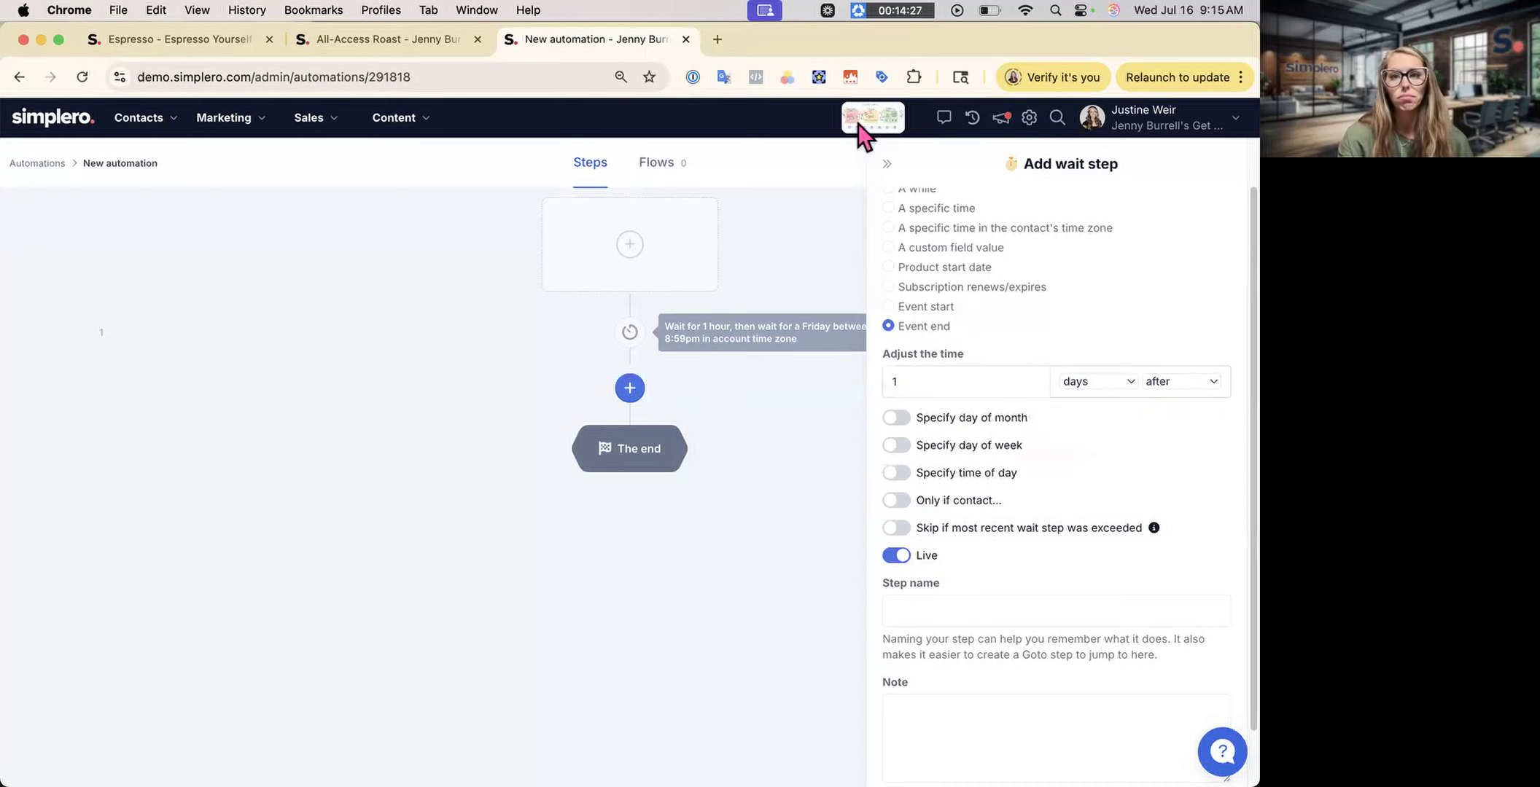
pyautogui.click(887, 163)
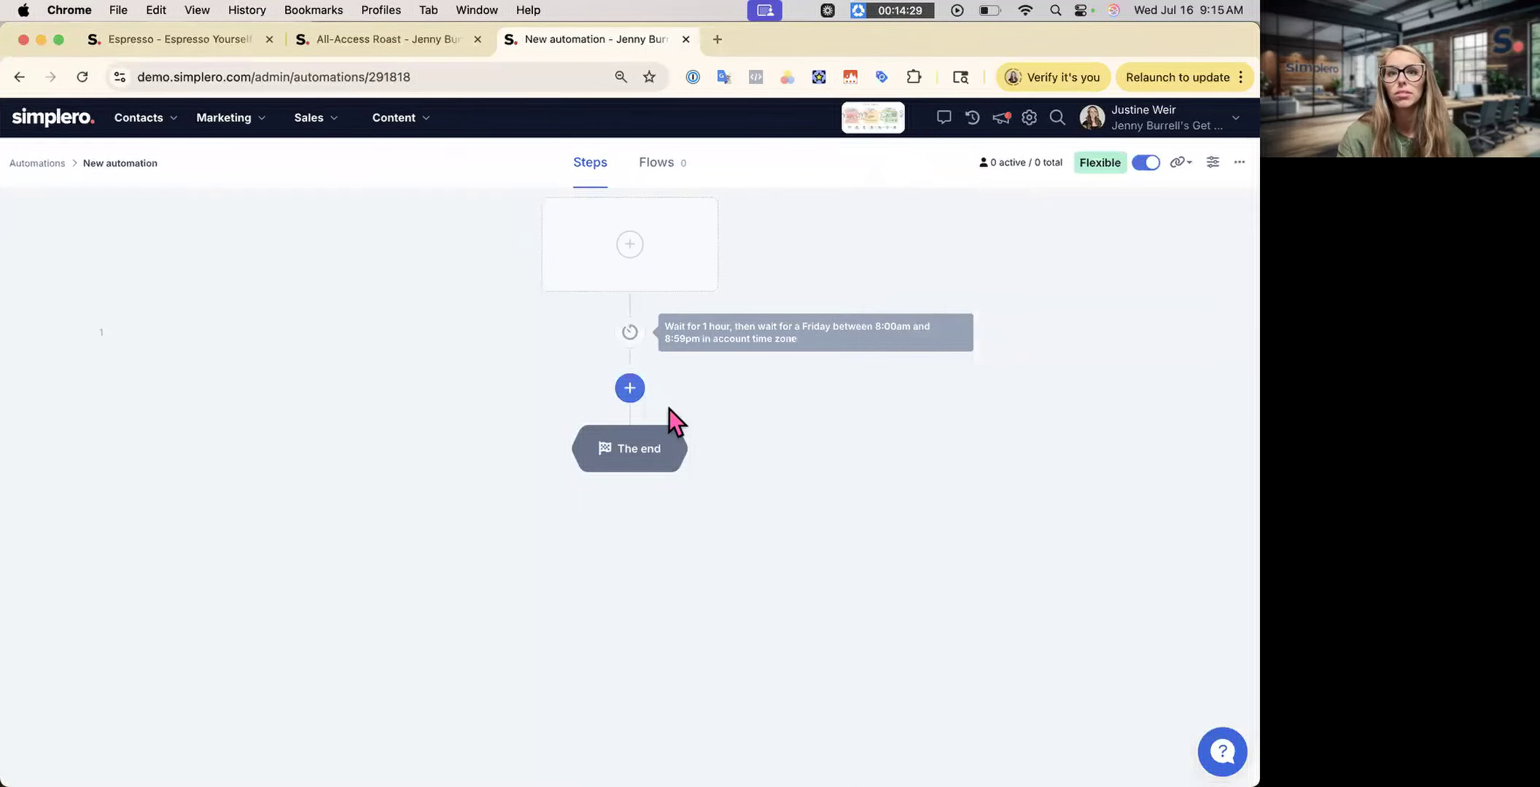
pyautogui.click(630, 388)
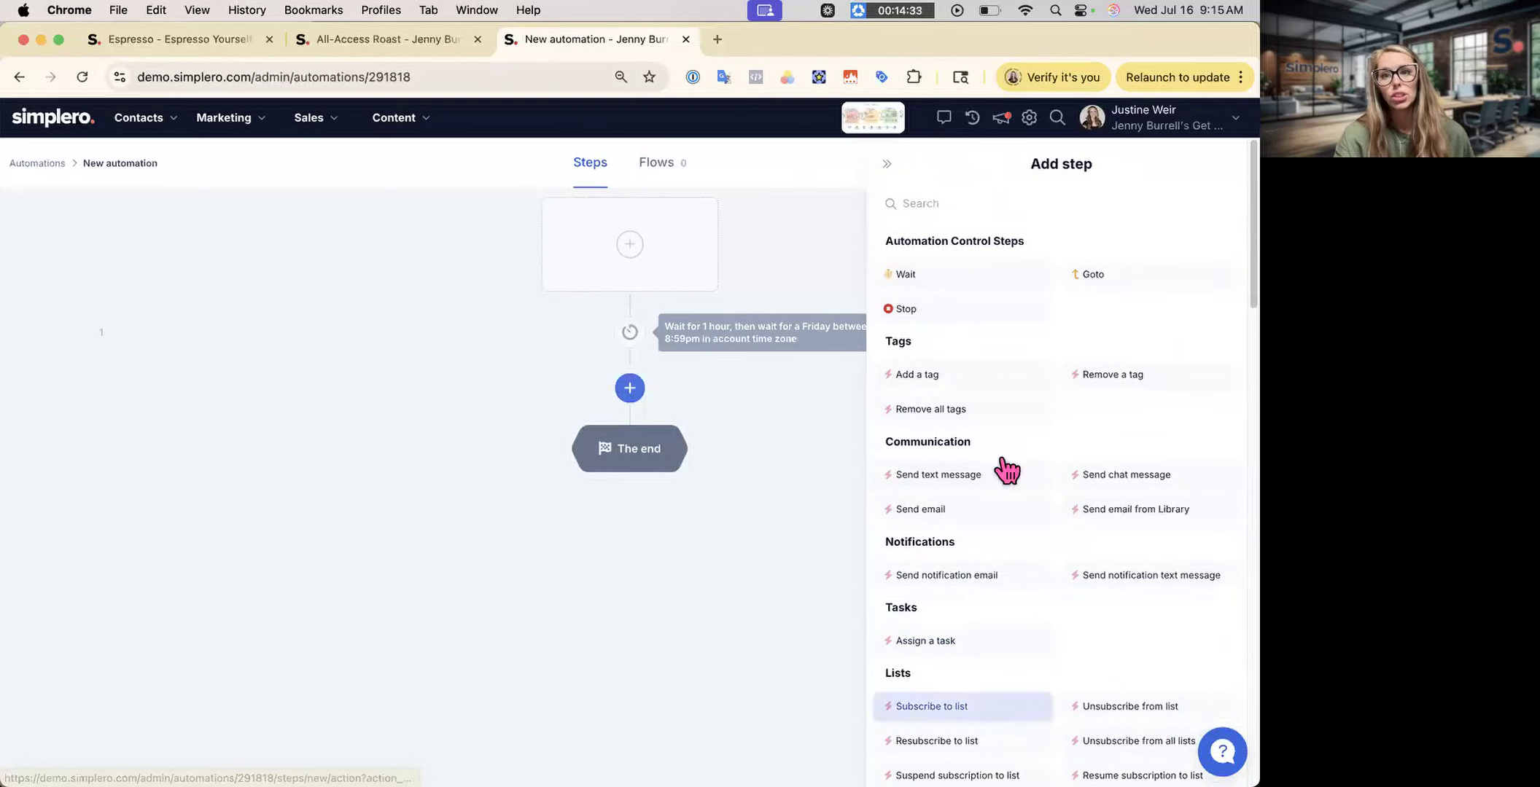
# - Scroll up and down through the Add step list to browse the available step types
pyautogui.scroll(-20, 1019, 662)
pyautogui.scroll(-5, 1019, 662)
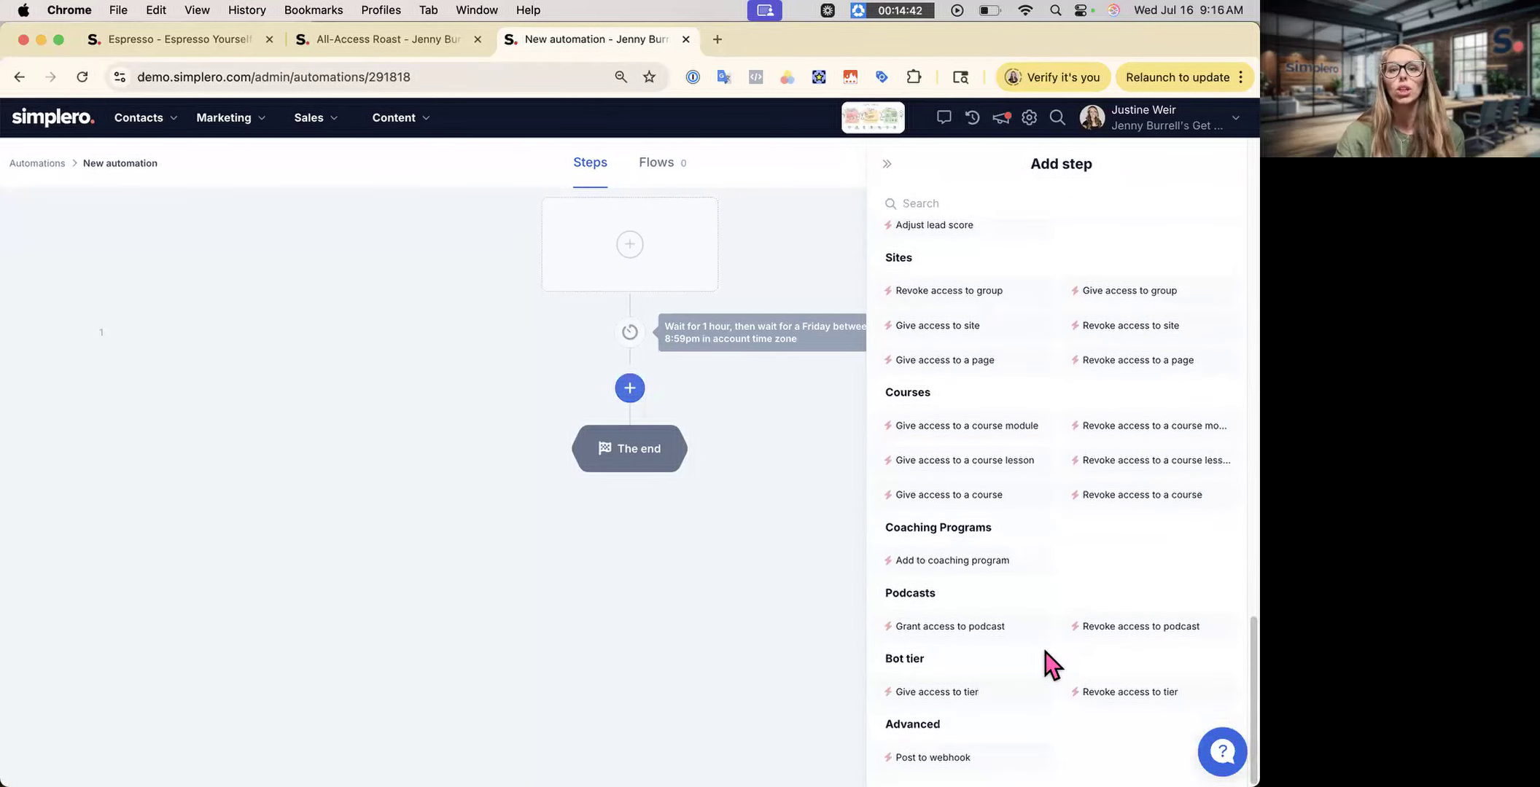
pyautogui.scroll(15, 1044, 652)
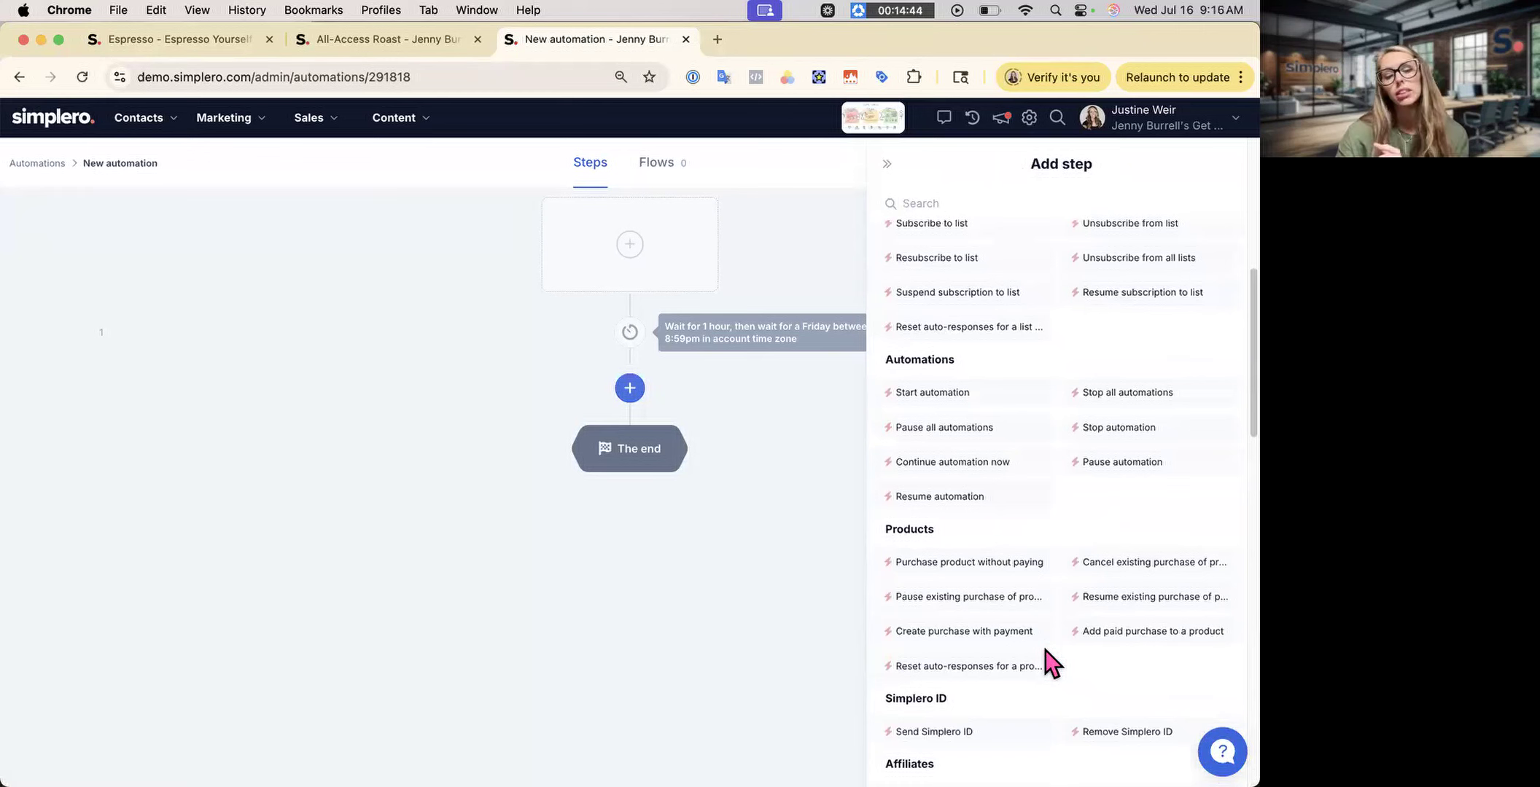
pyautogui.scroll(8, 1044, 651)
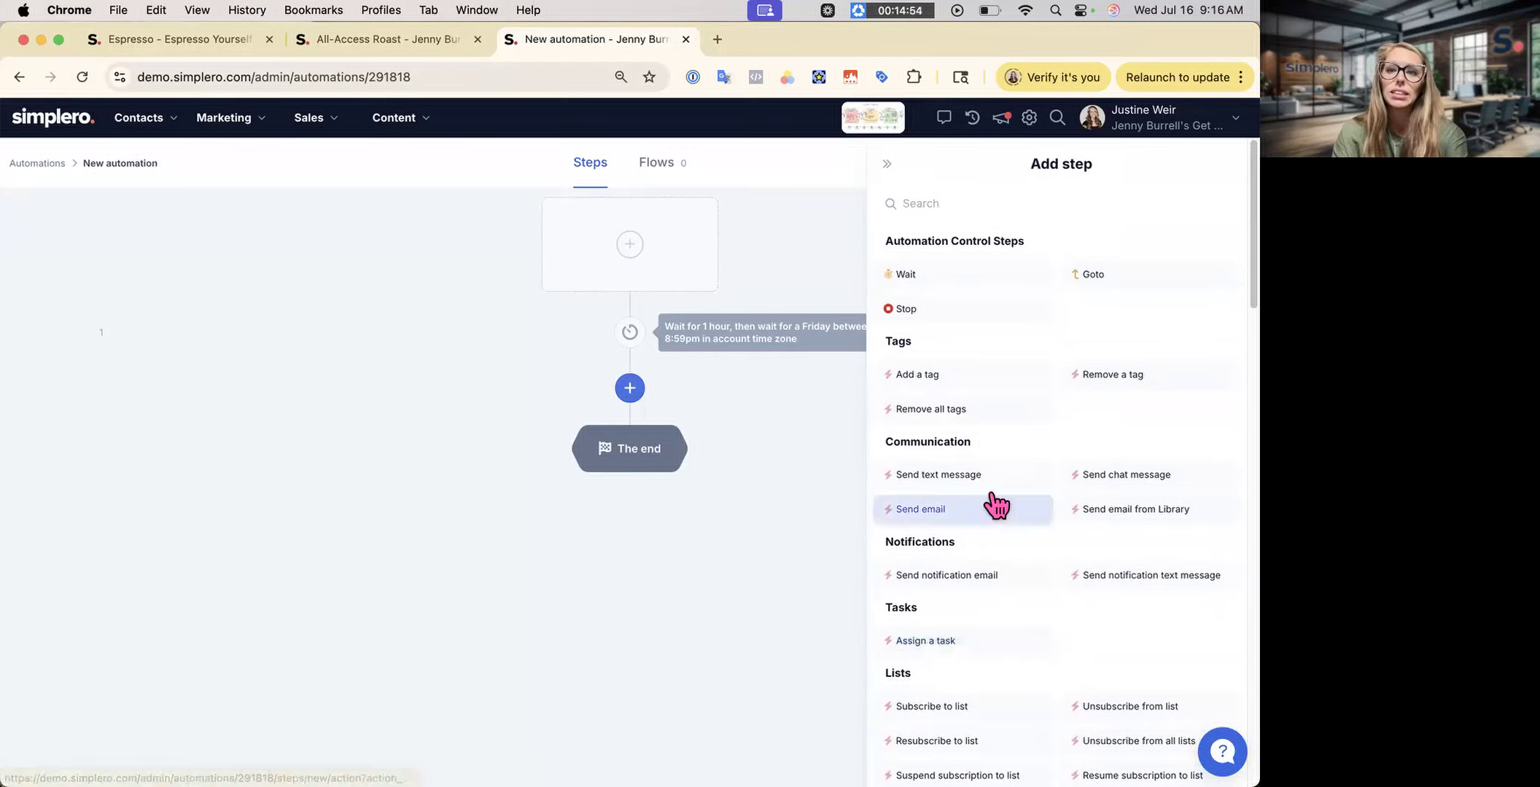
pyautogui.scroll(-10, 972, 739)
pyautogui.scroll(10, 972, 739)
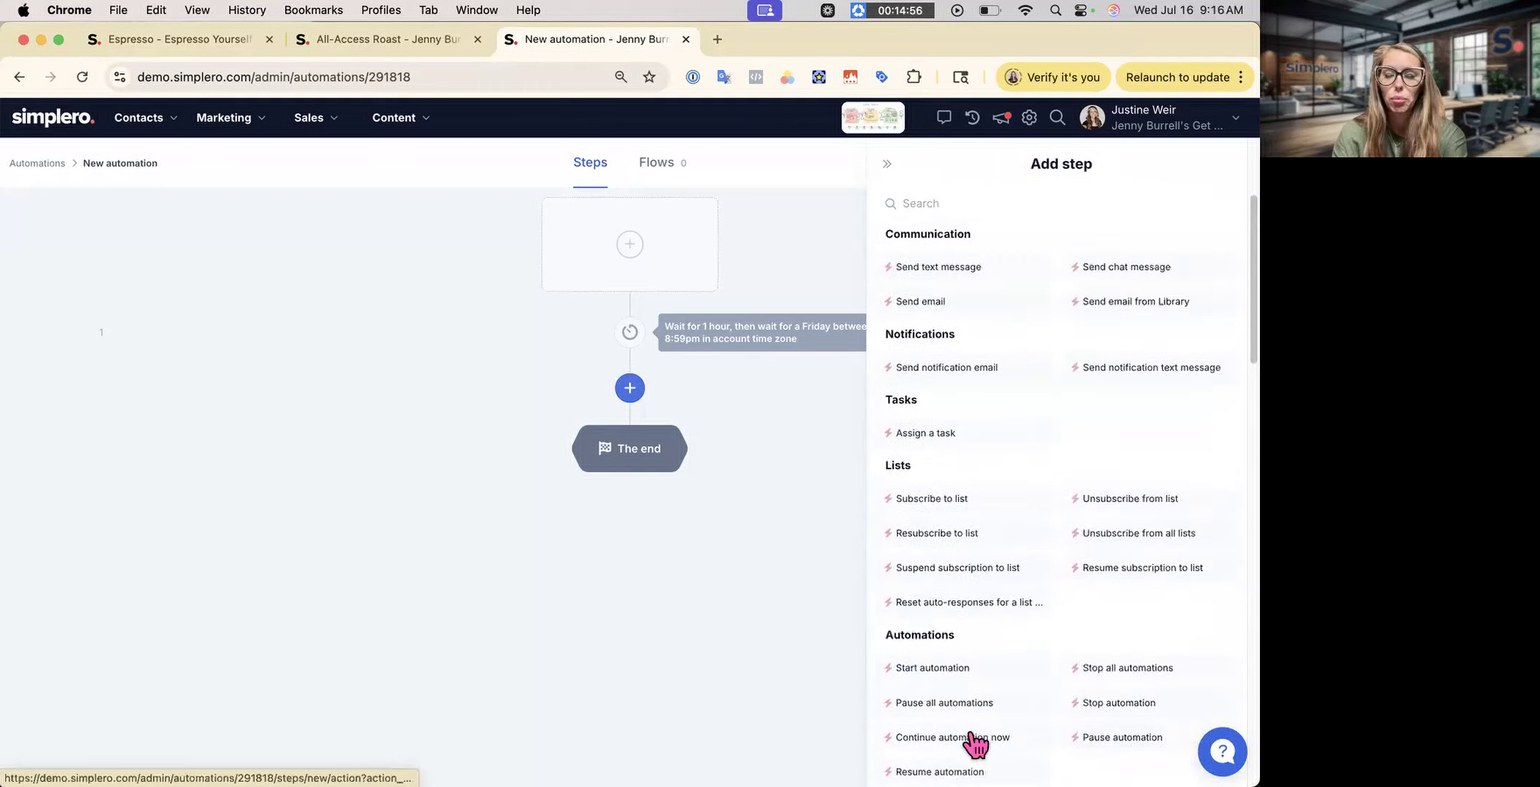
# - Add a Send email step limited to contacts matching a condition, browsing the condition types
pyautogui.click(962, 510)
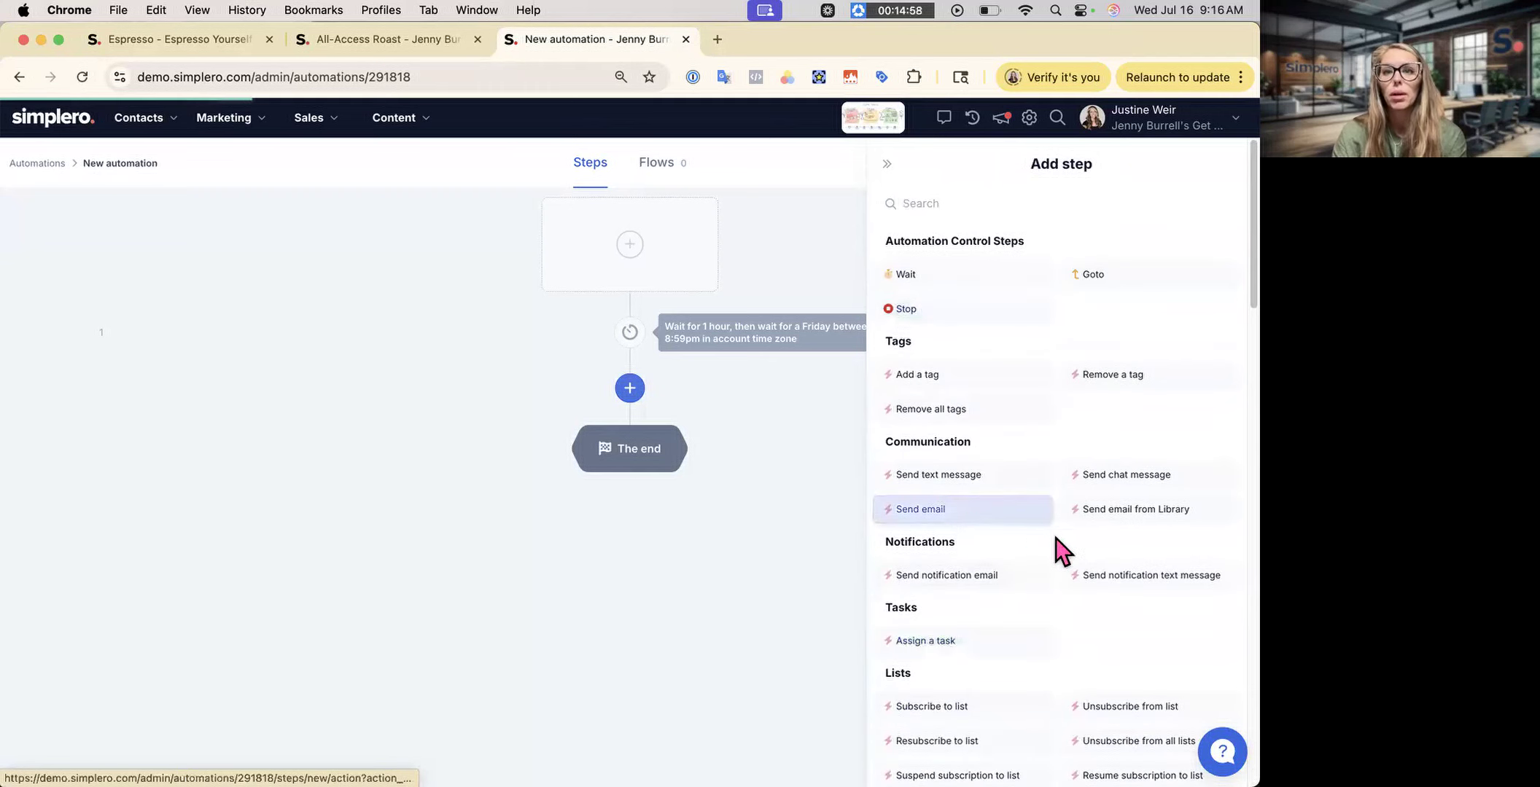
pyautogui.scroll(-3, 1064, 517)
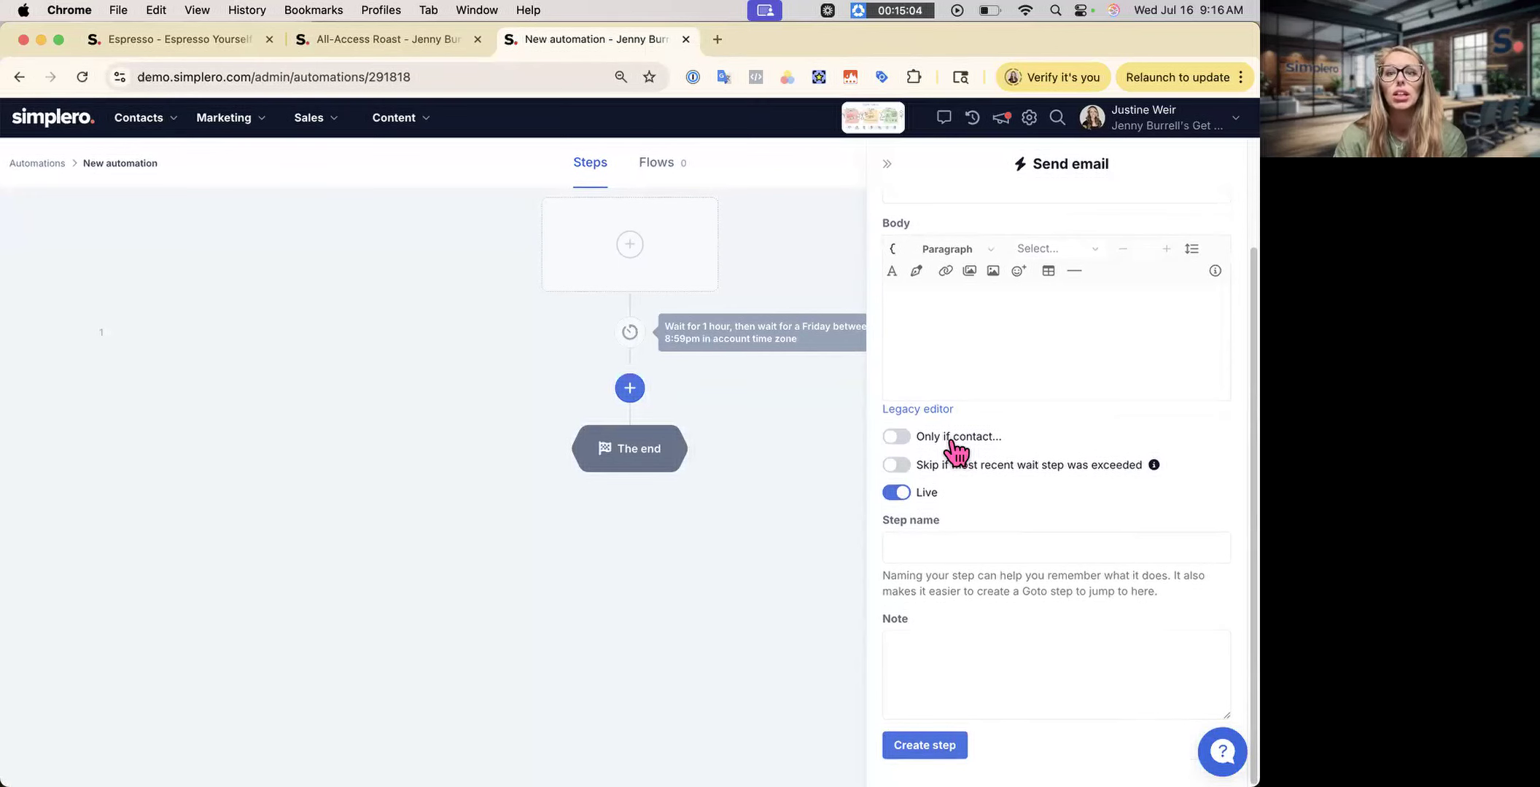
pyautogui.click(951, 437)
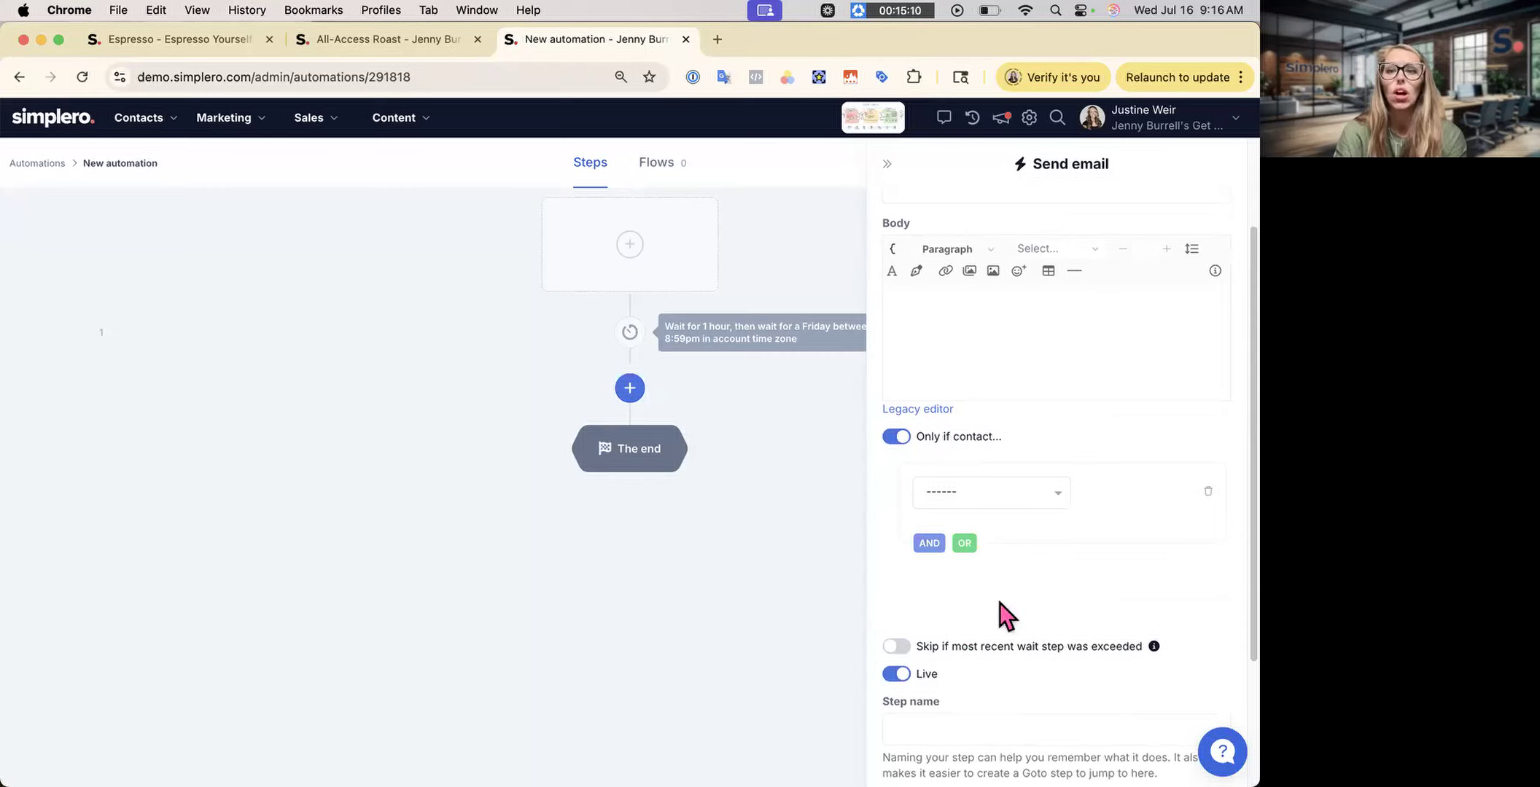
pyautogui.click(1039, 494)
pyautogui.scroll(-5, 1025, 680)
pyautogui.scroll(1, 1028, 684)
pyautogui.scroll(2, 996, 649)
pyautogui.scroll(-4, 993, 711)
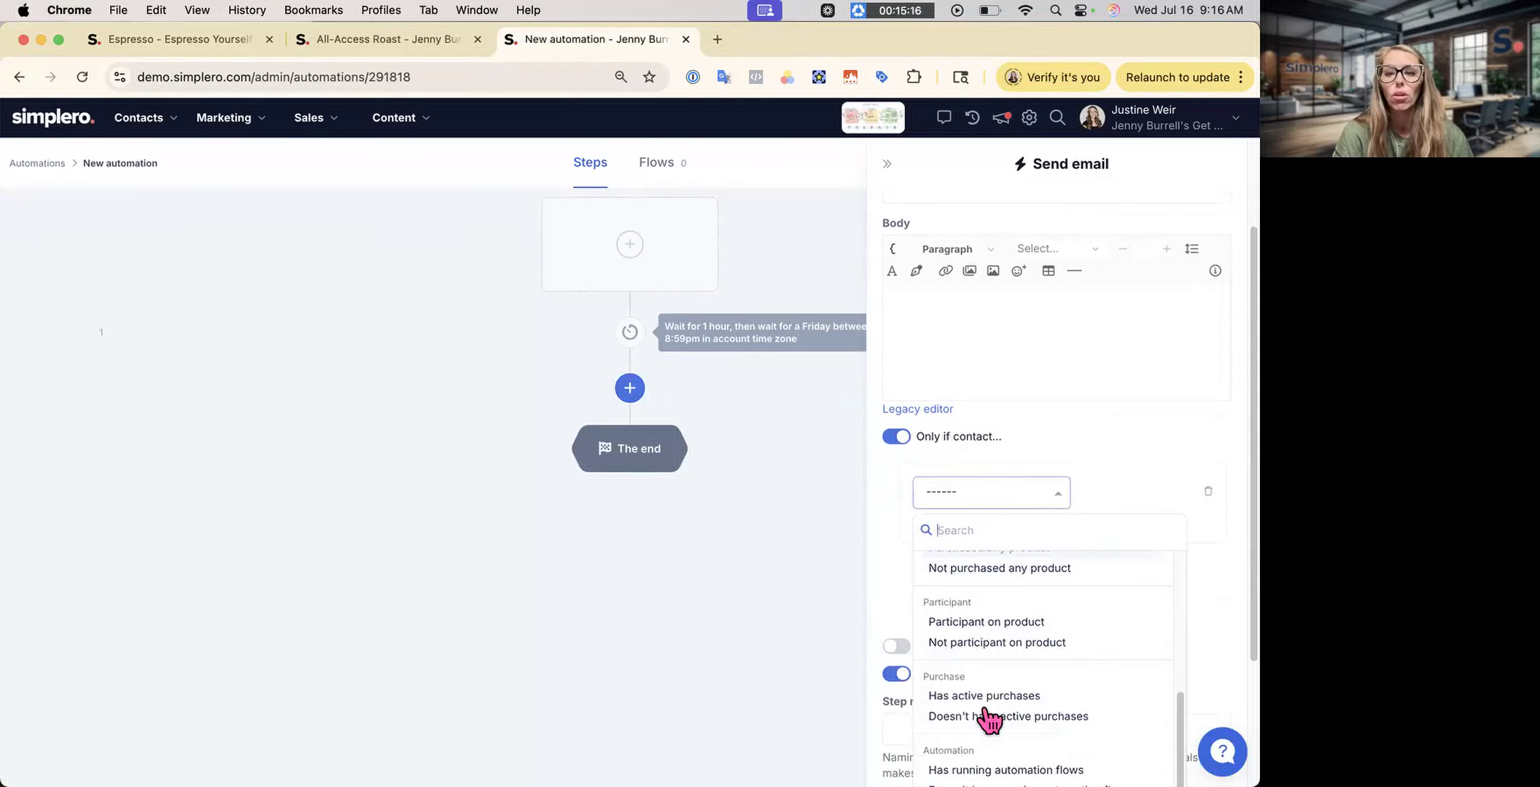
# - Require contacts not be 12 Week MegaFit participants, then add a second AND condition
pyautogui.click(984, 645)
pyautogui.click(992, 533)
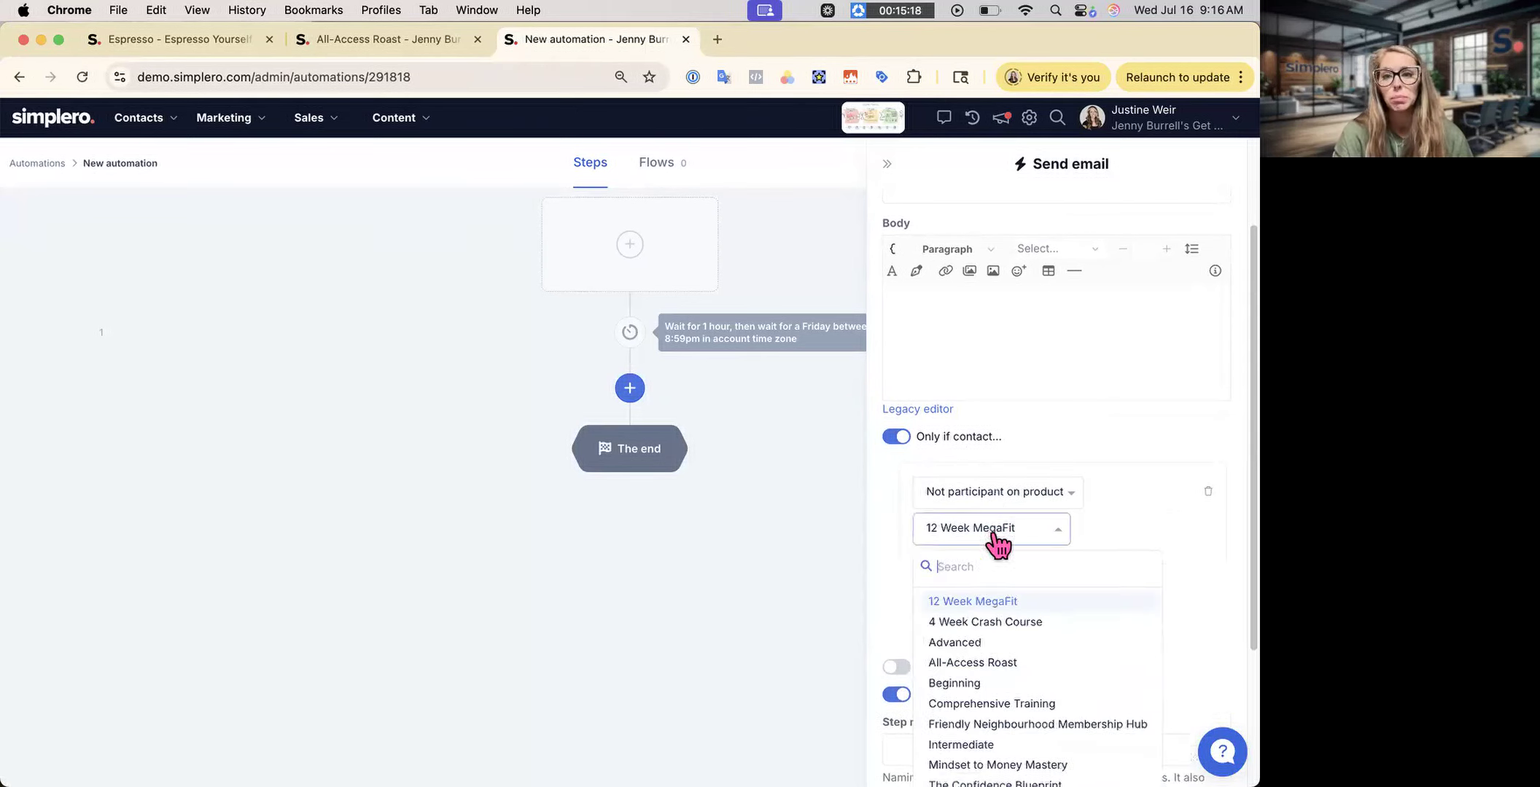
pyautogui.click(1085, 541)
pyautogui.click(942, 565)
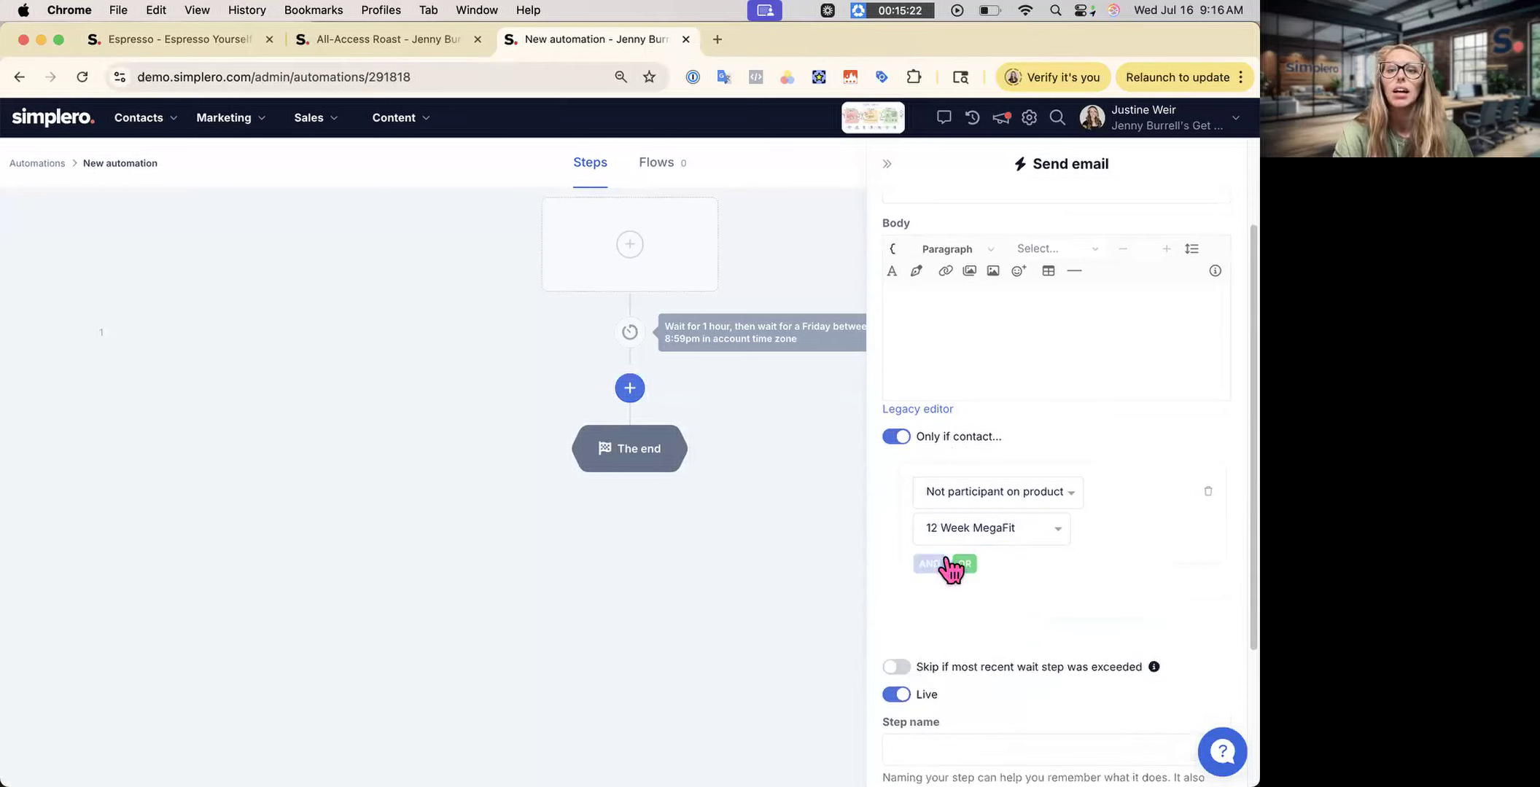
pyautogui.click(975, 616)
pyautogui.scroll(-10, 1004, 714)
pyautogui.scroll(-15, 1035, 656)
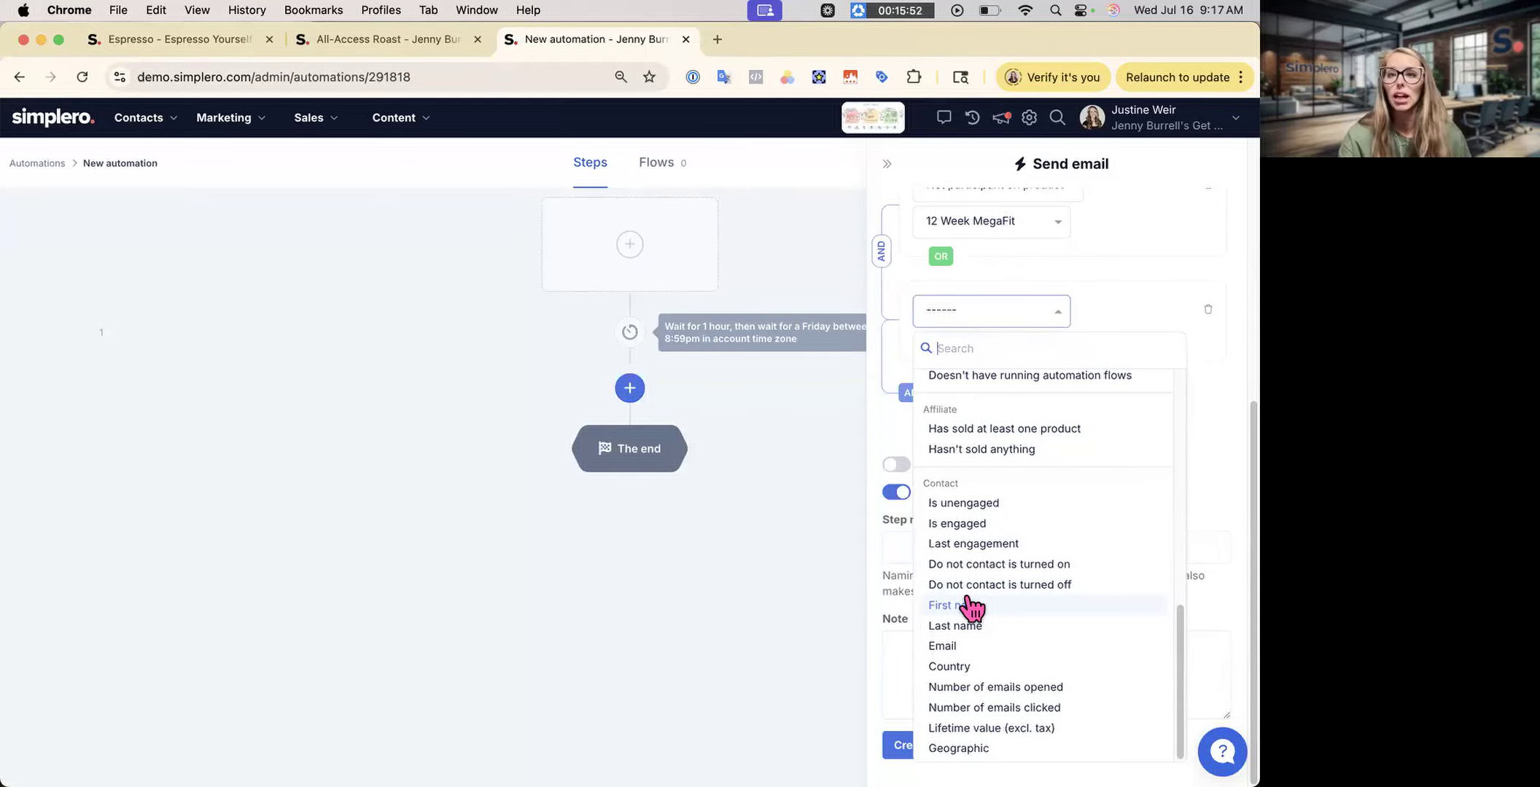
# - Leave the second condition empty and turn on 'Skip if most recent wait step was exceeded'
pyautogui.click(1068, 268)
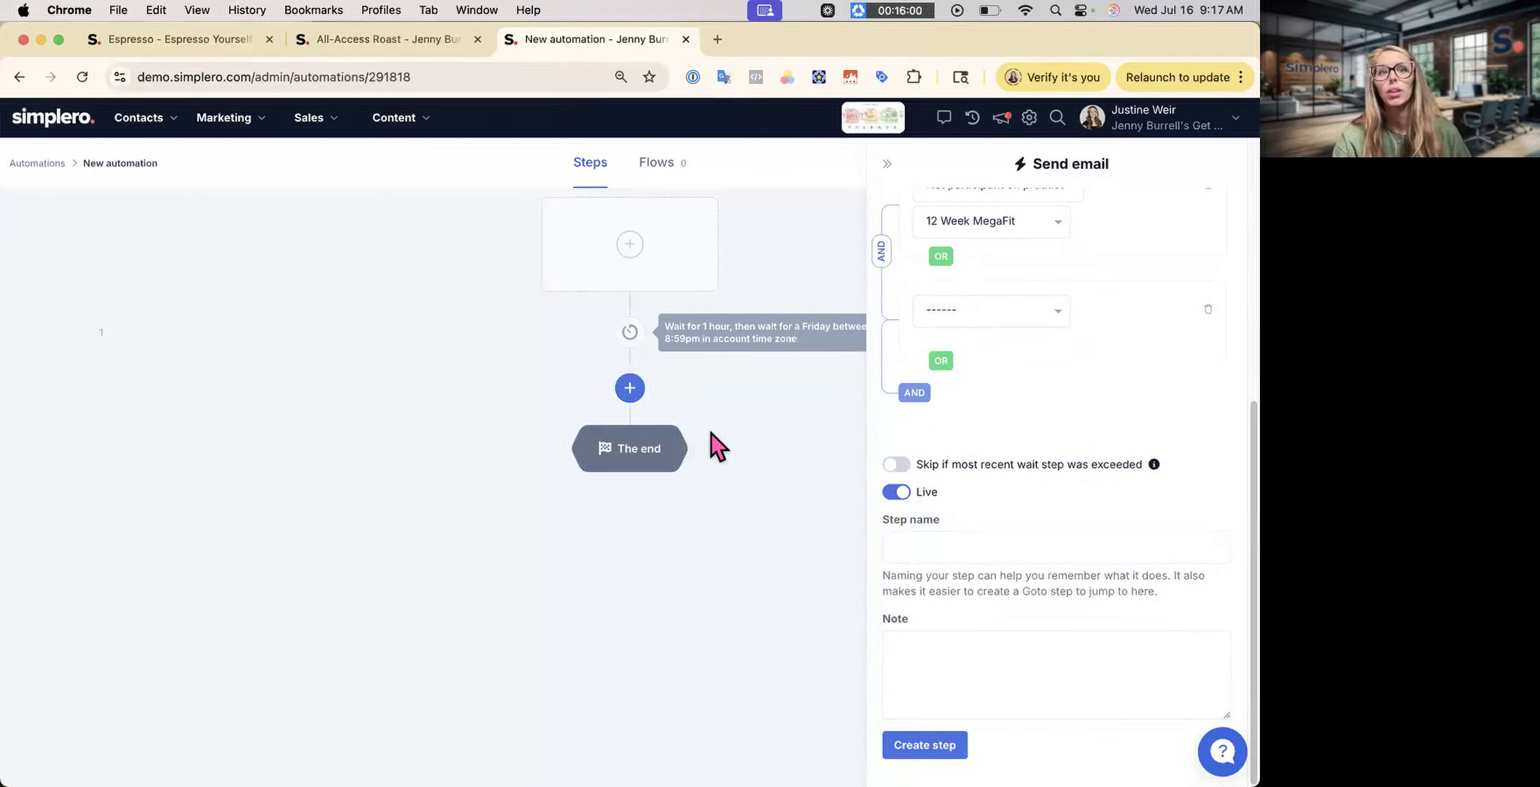
pyautogui.scroll(3, 1093, 532)
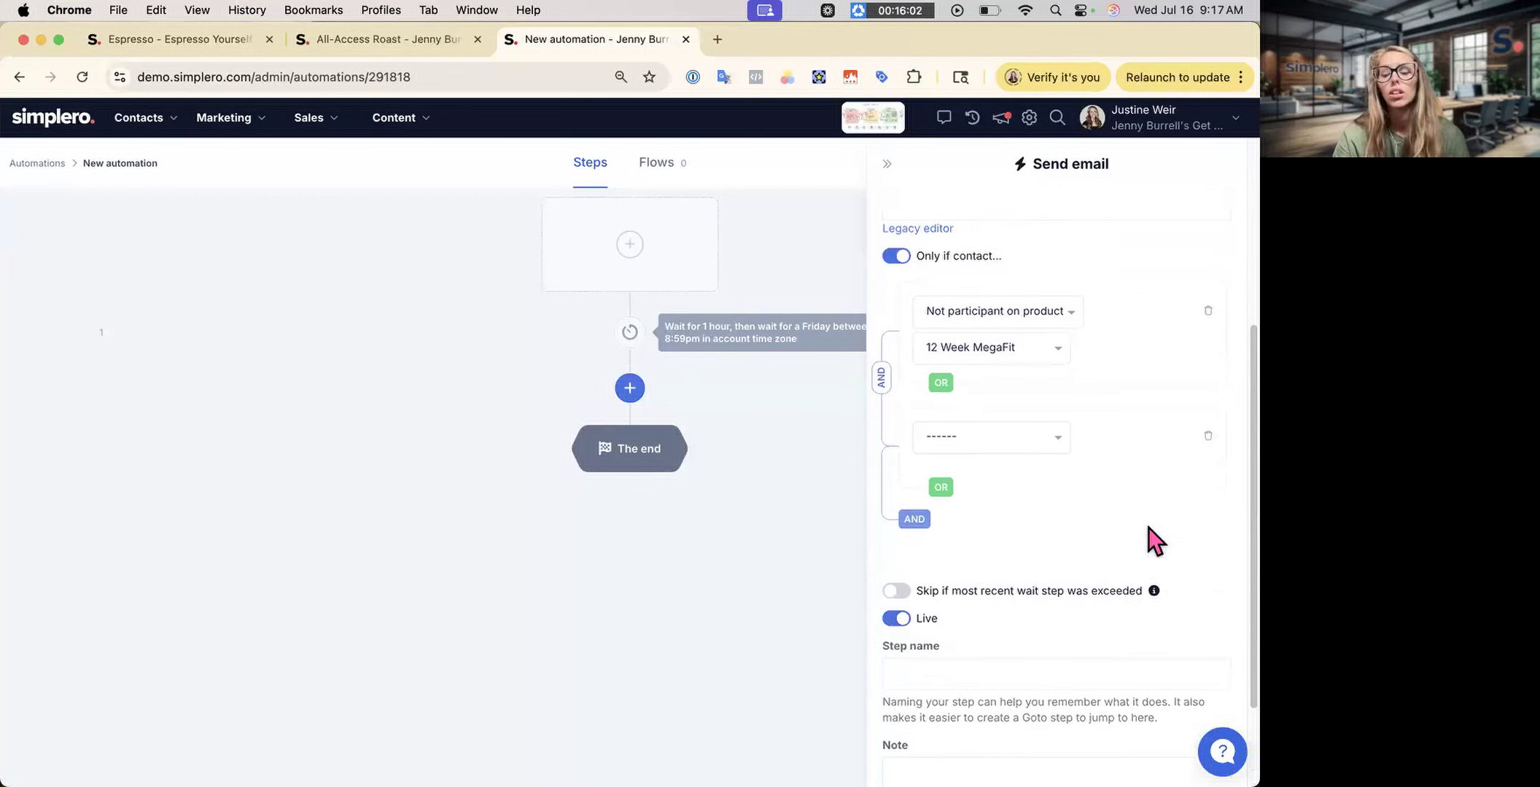
pyautogui.click(966, 594)
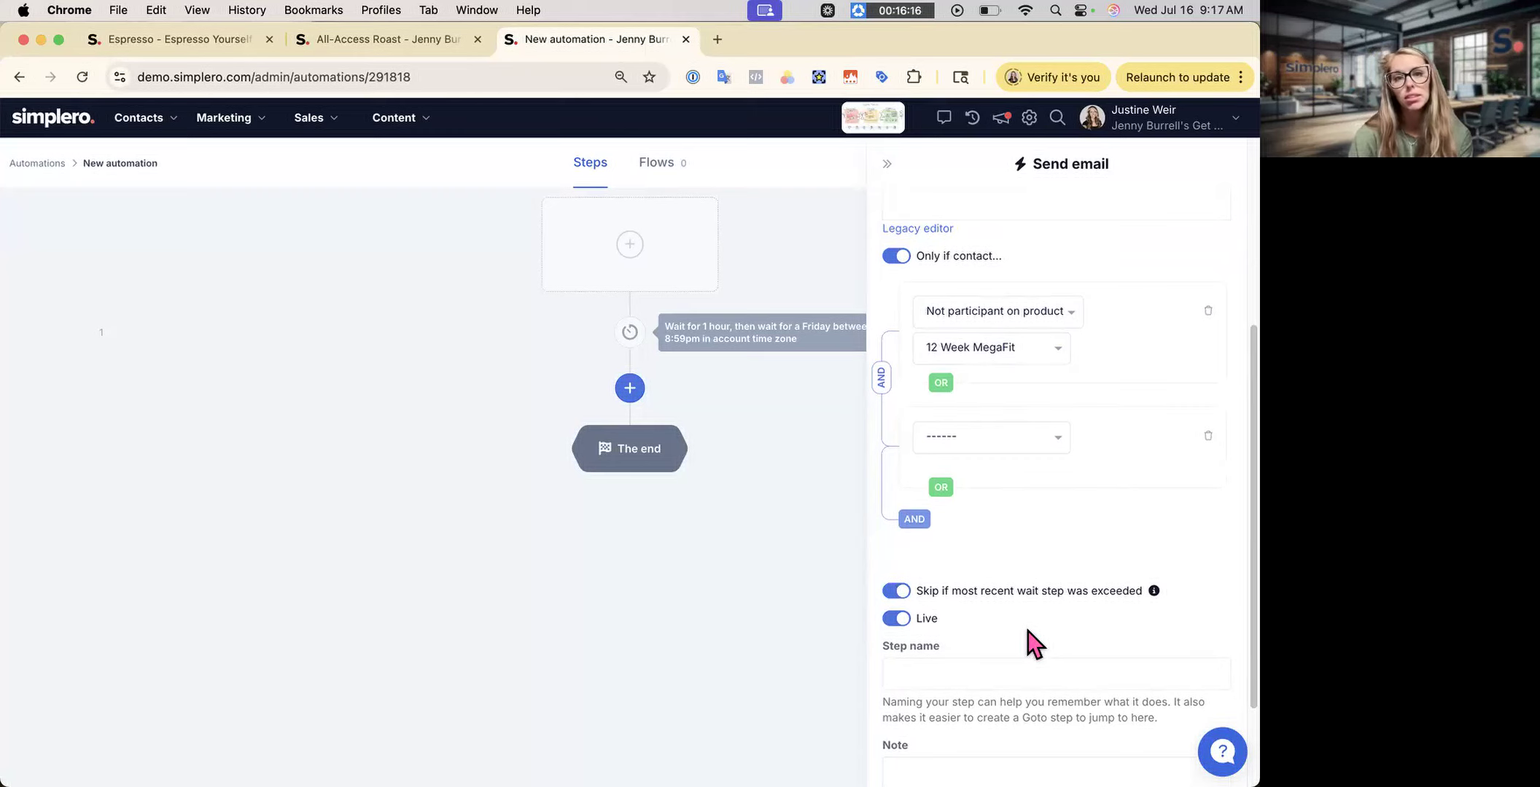
# - Enter subject 'New' and body 'New email', then create the Send email step
pyautogui.scroll(5, 1001, 503)
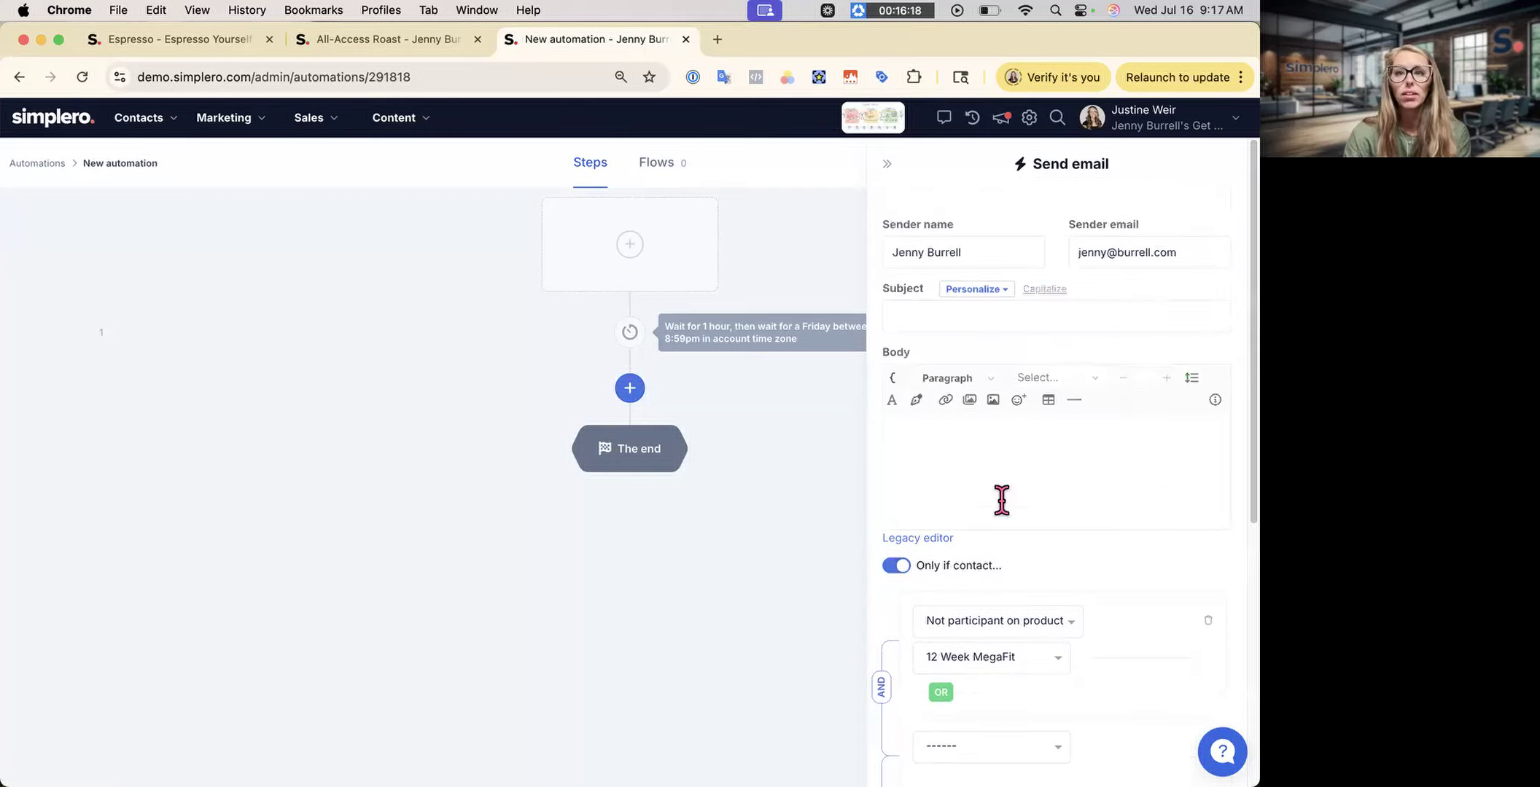
pyautogui.click(1121, 314)
pyautogui.write('New')
pyautogui.click(1096, 445)
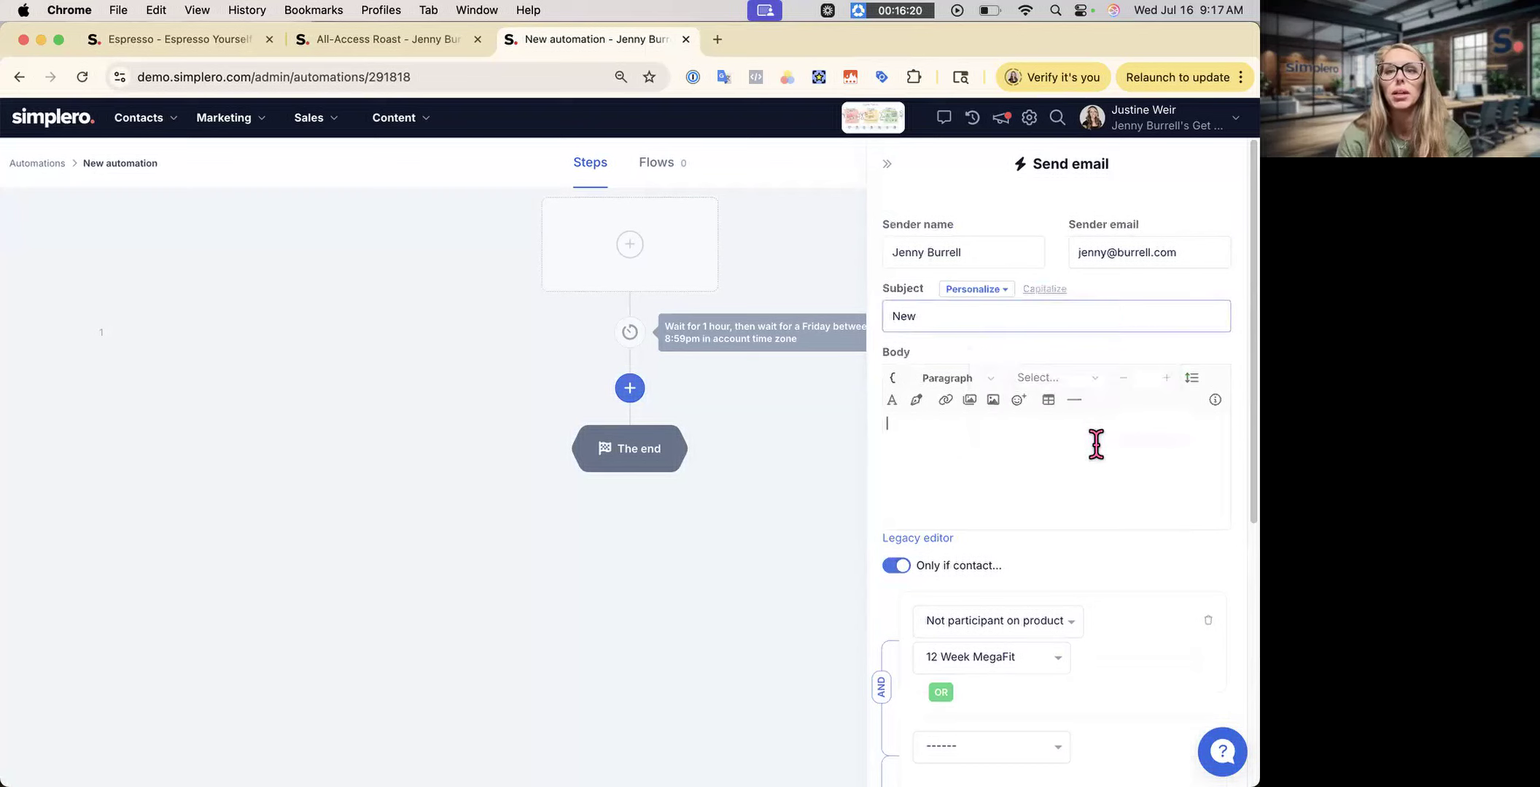
pyautogui.write('New email')
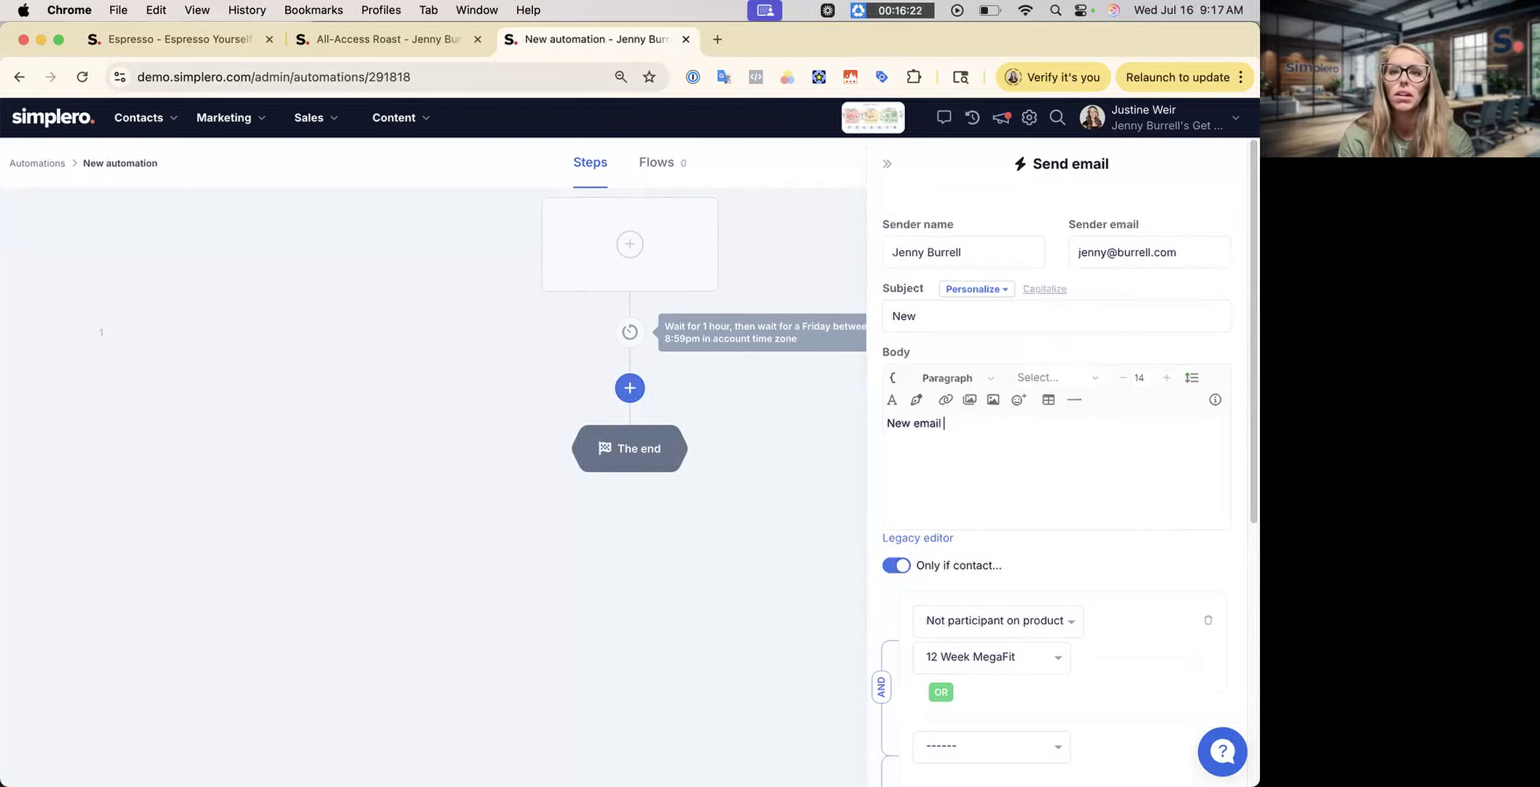
pyautogui.scroll(-7, 880, 591)
pyautogui.click(917, 744)
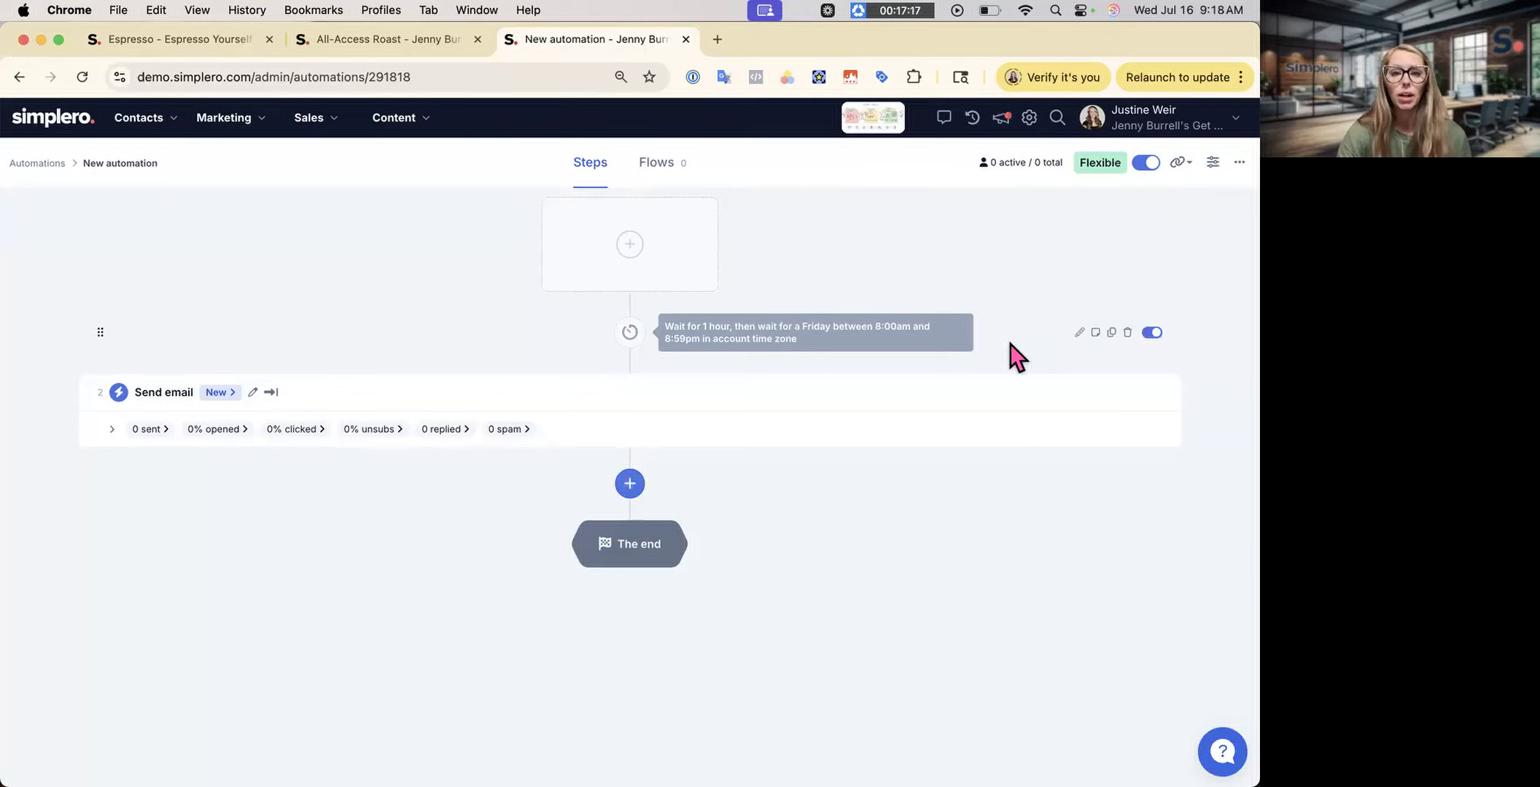
# - Add a Goto step at the end of the flow that jumps back to Step 1
pyautogui.click(631, 486)
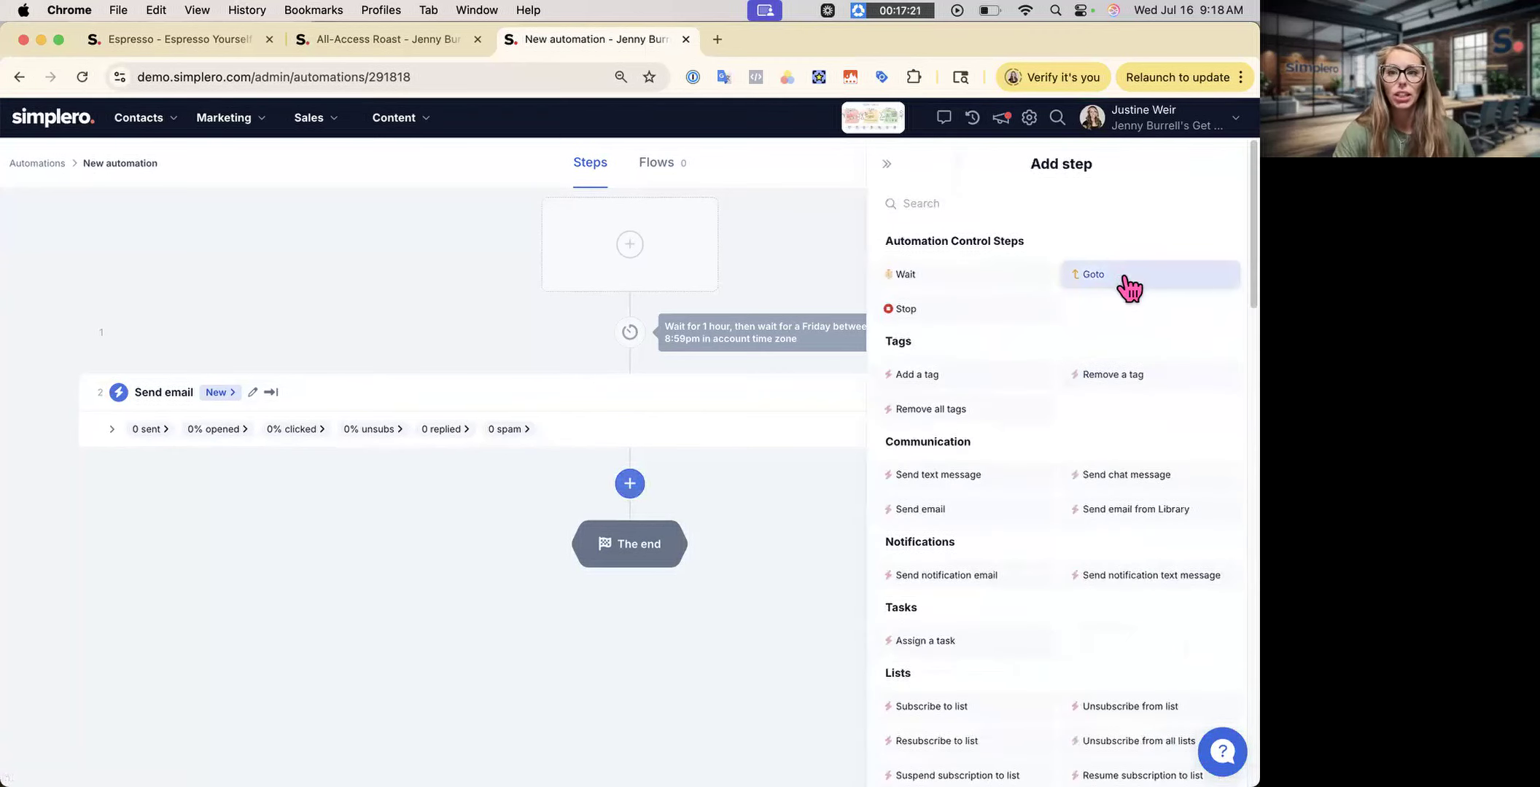
pyautogui.click(1150, 280)
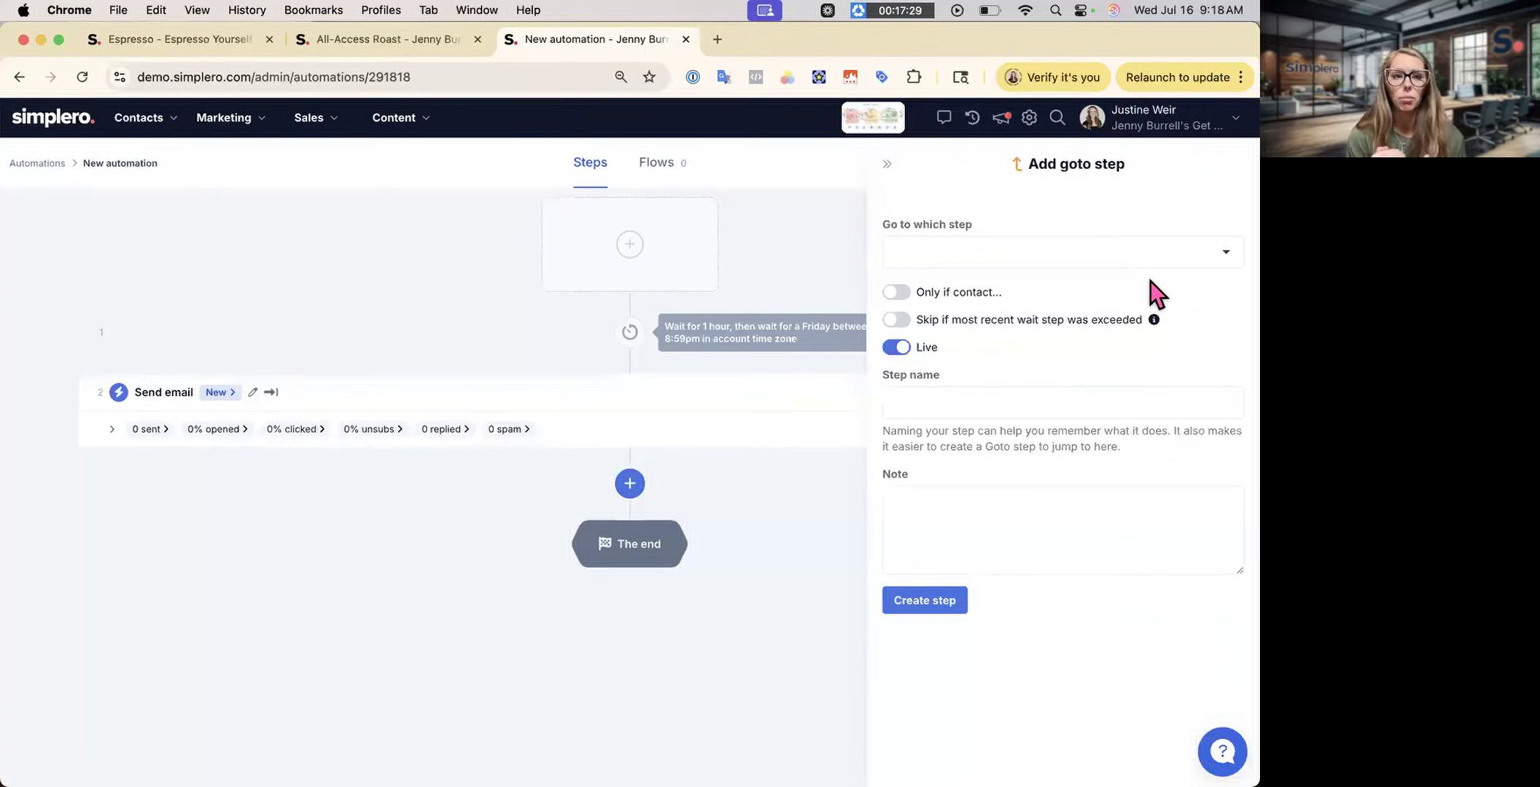
pyautogui.click(1151, 254)
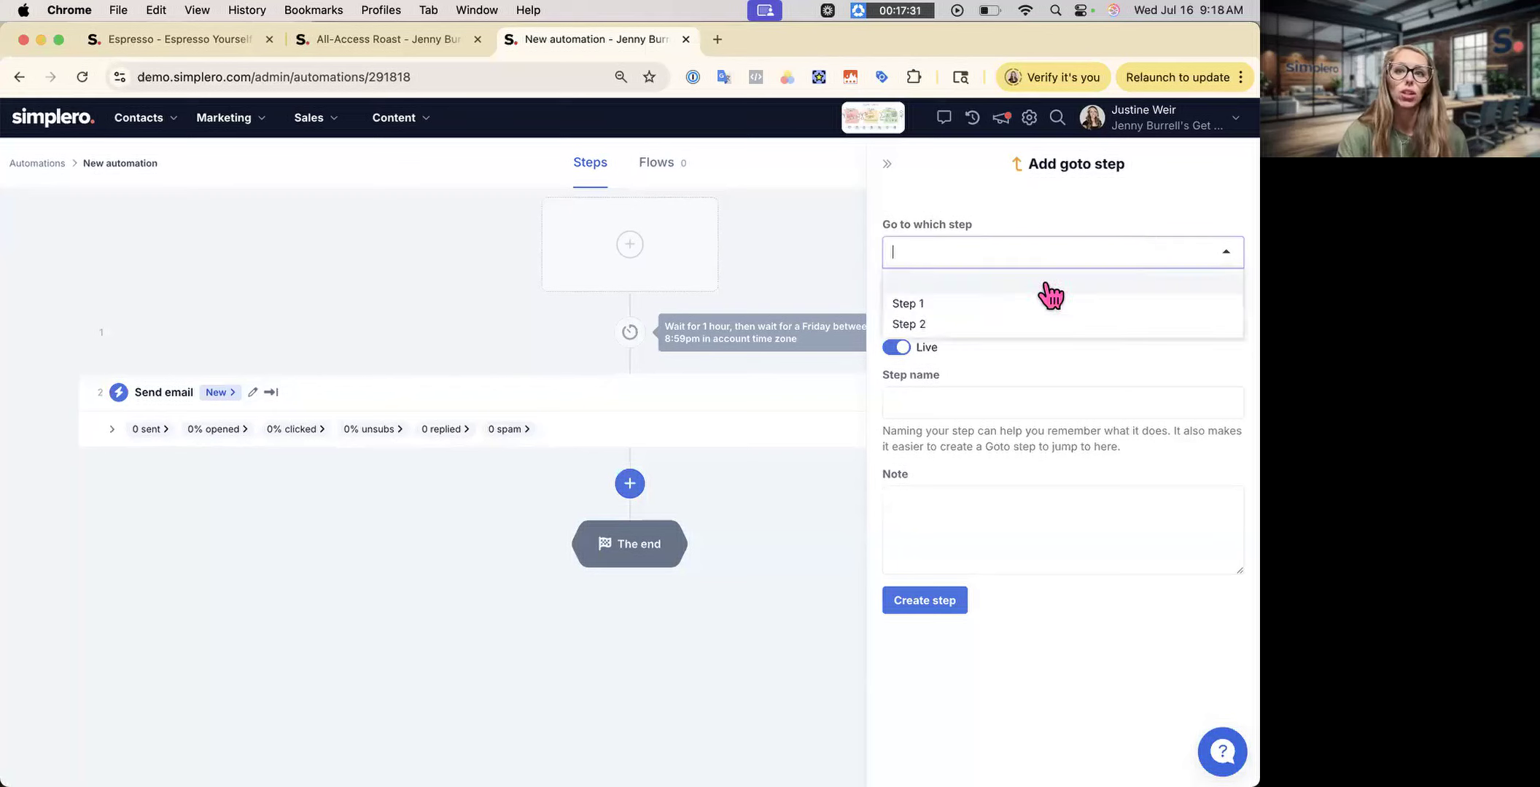
pyautogui.click(1004, 303)
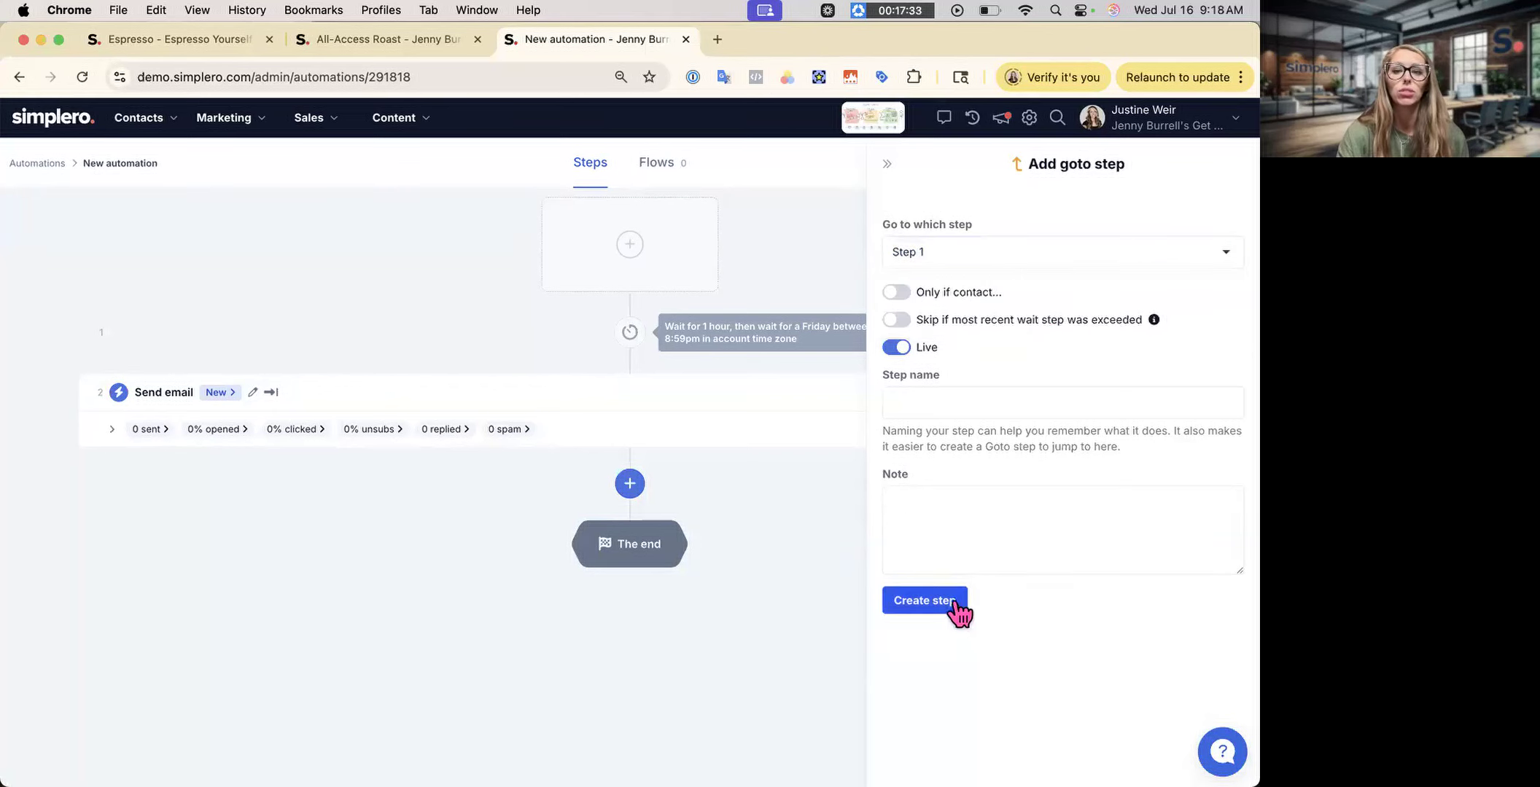
pyautogui.click(924, 600)
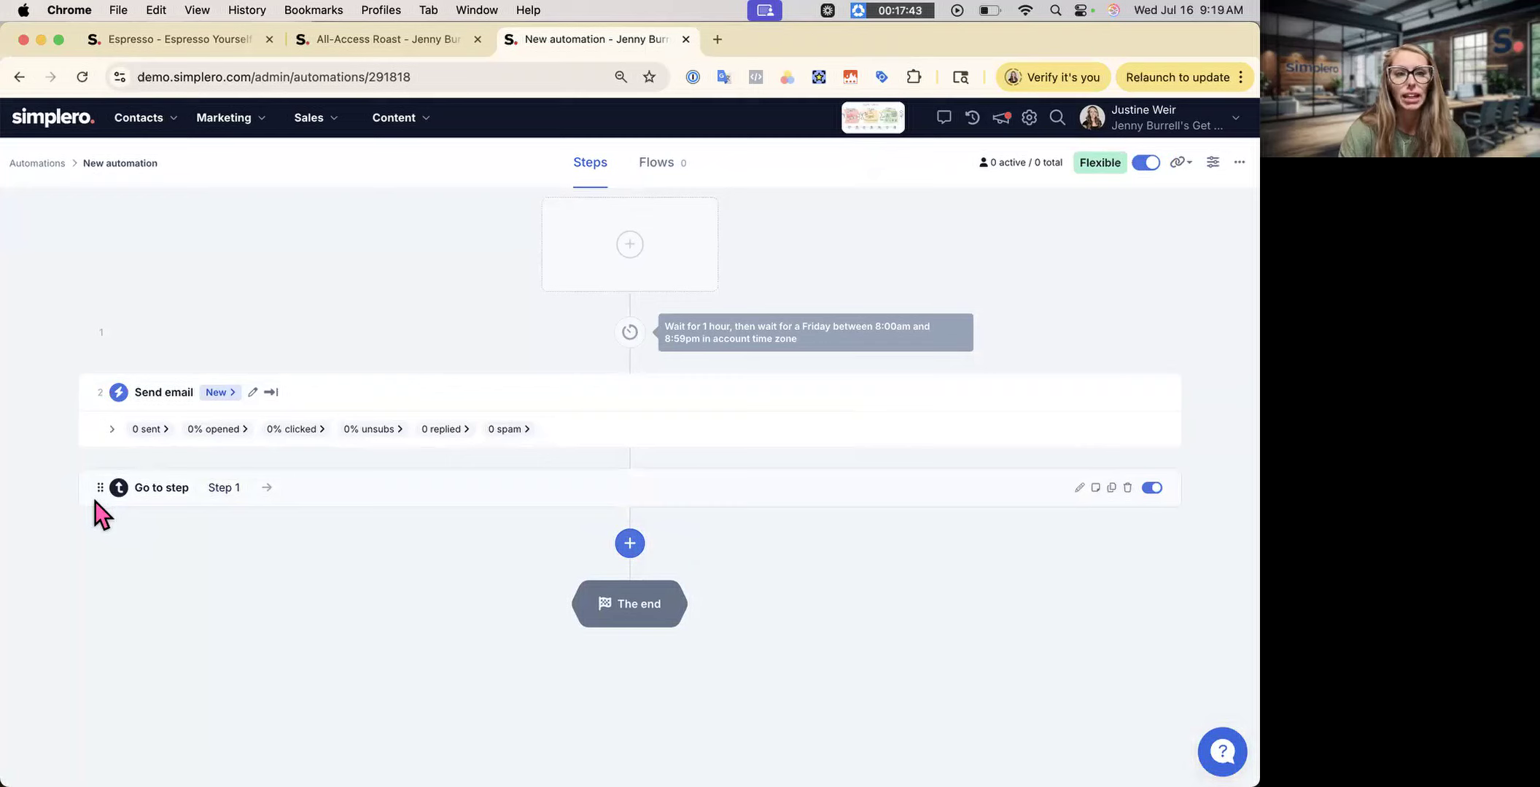
# - Drag the Go to step above Send email and review its settings without changing them
pyautogui.moveTo(104, 493); pyautogui.dragTo(104, 372)
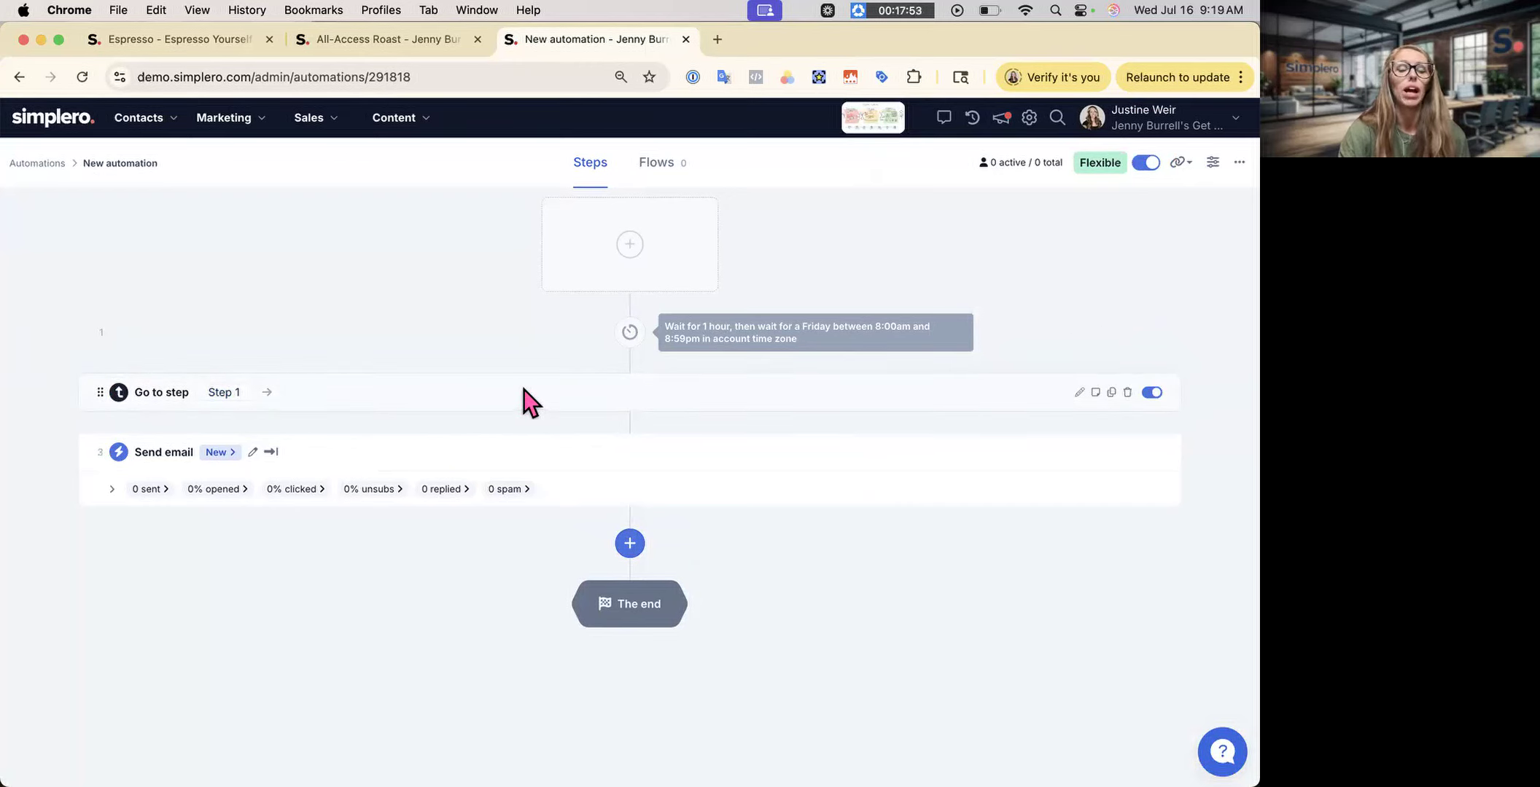
pyautogui.click(1079, 393)
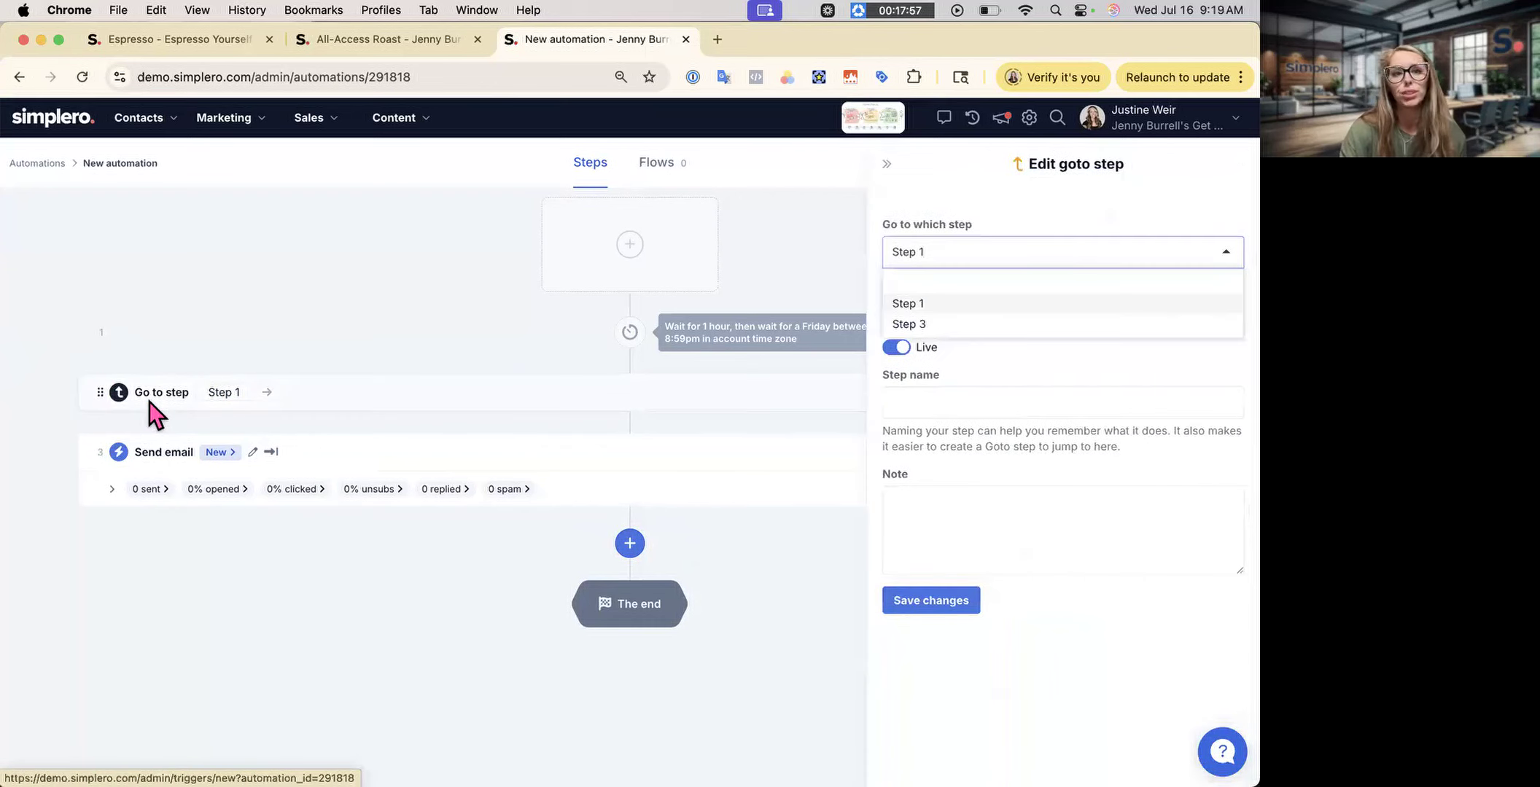
pyautogui.click(968, 372)
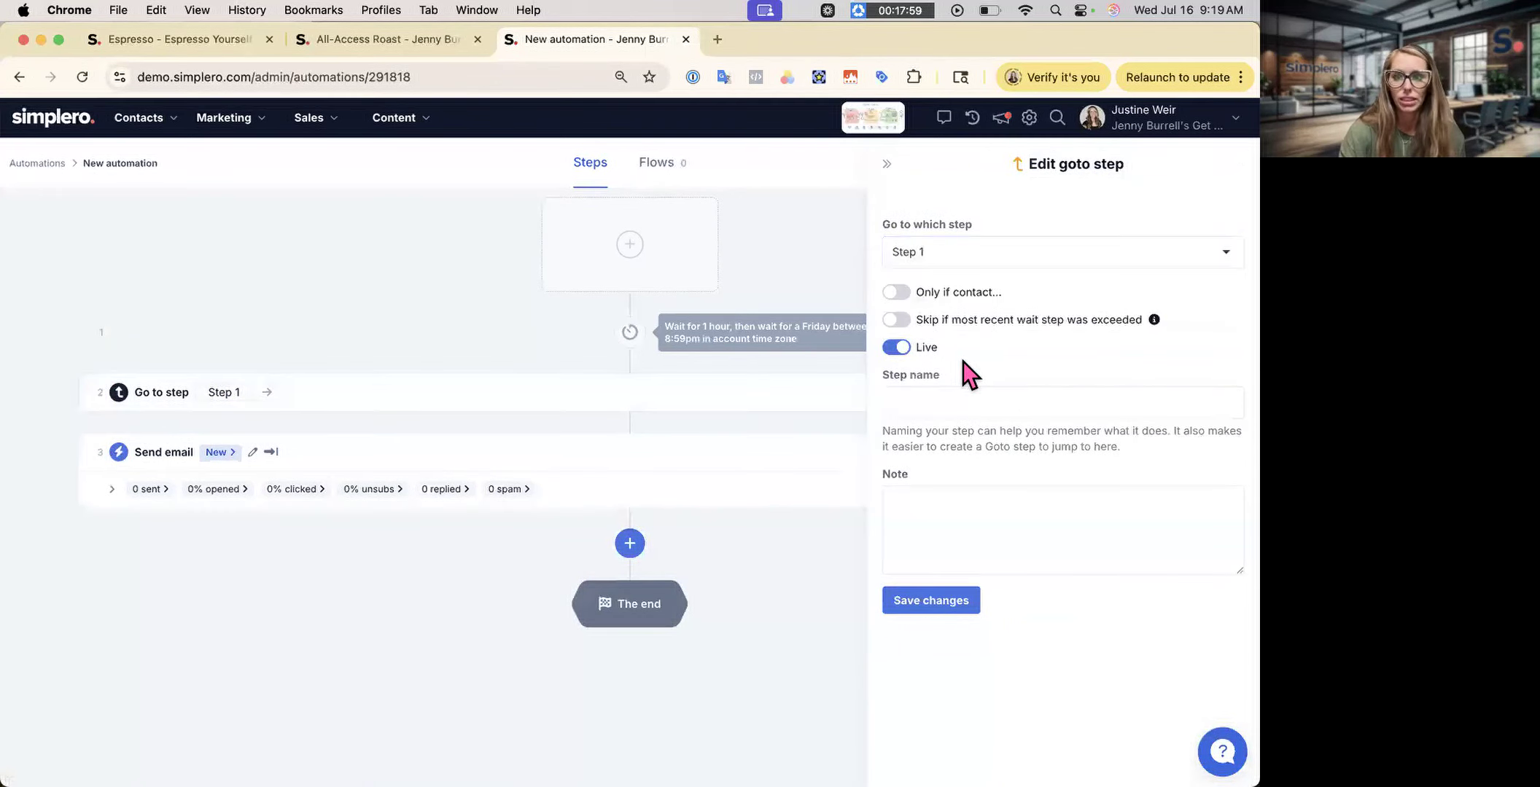
pyautogui.click(896, 292)
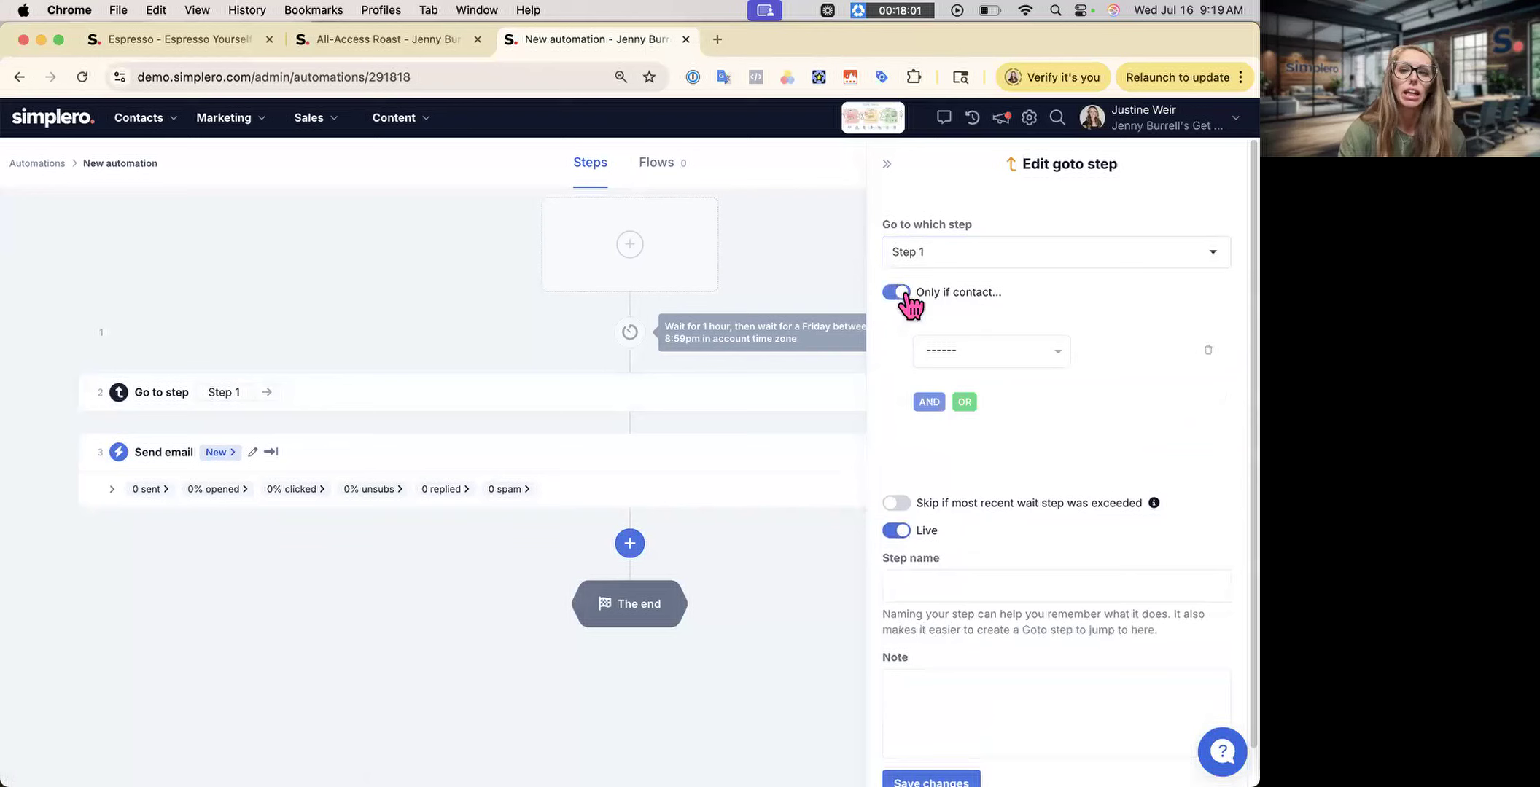
pyautogui.click(973, 346)
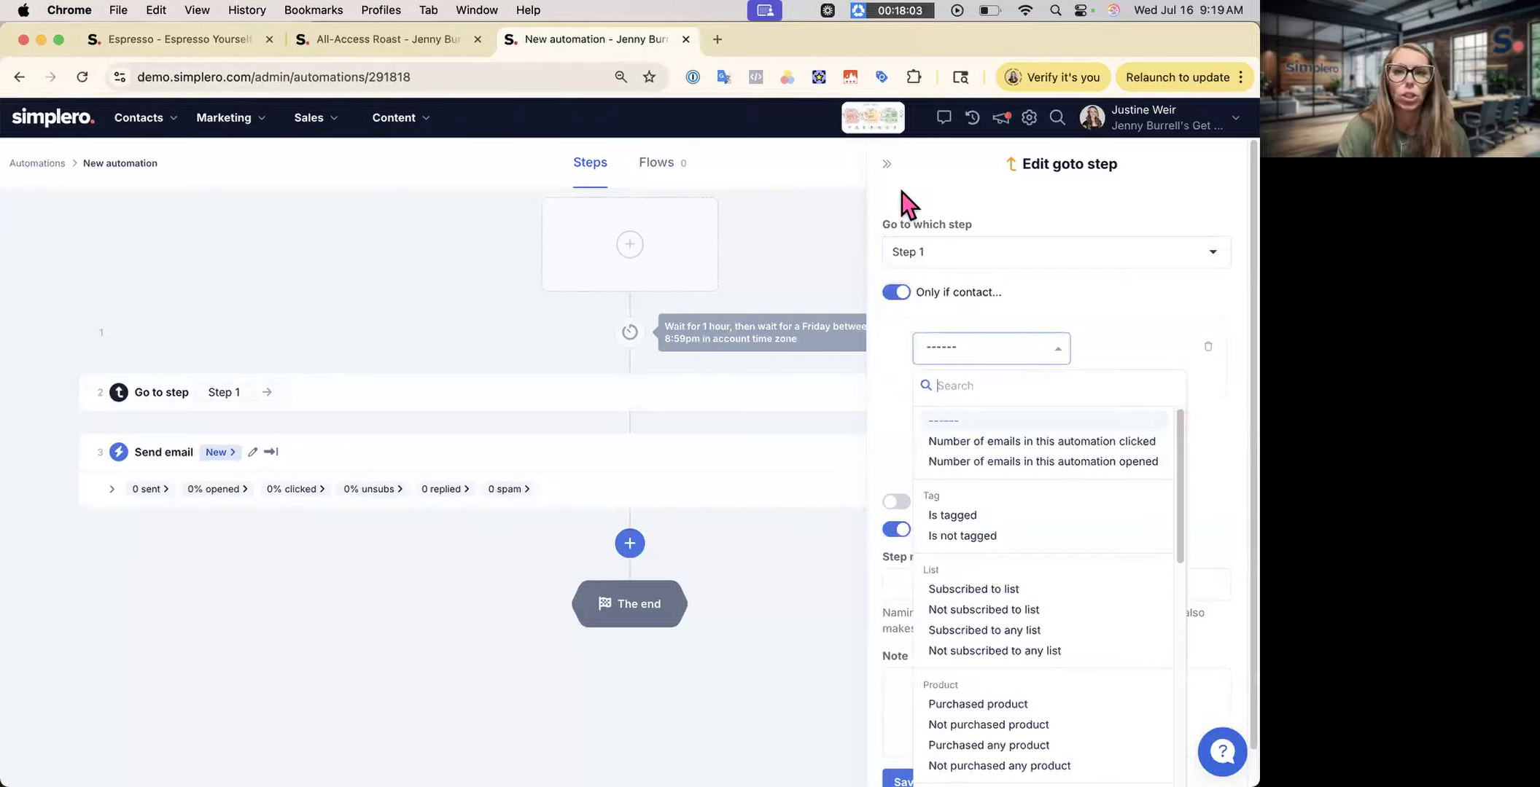
pyautogui.click(886, 164)
pyautogui.click(886, 165)
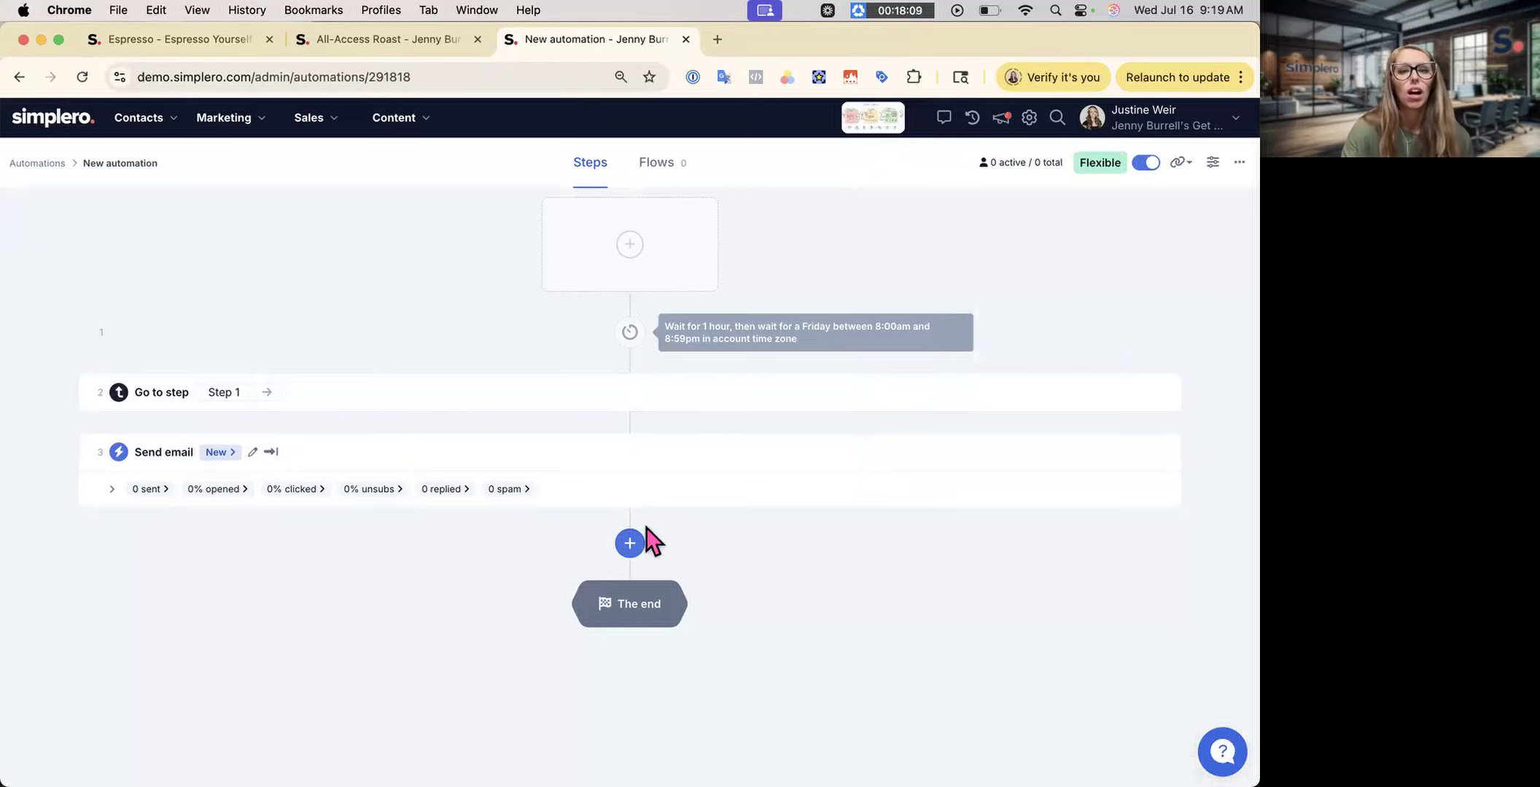
# - Glance at the Add step options, then switch to the Espresso - Espresso Yourself site
pyautogui.click(631, 543)
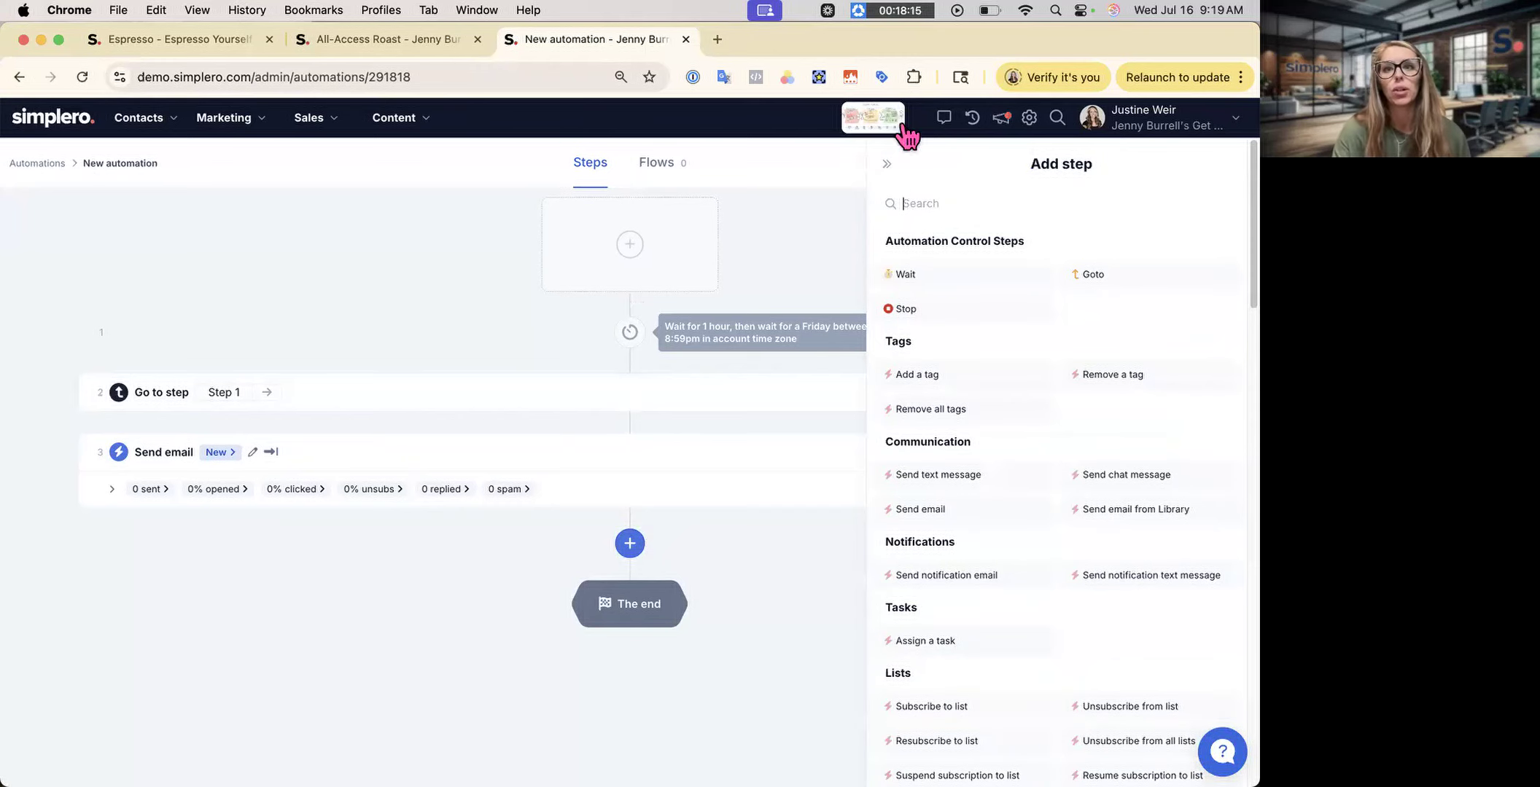
pyautogui.click(888, 169)
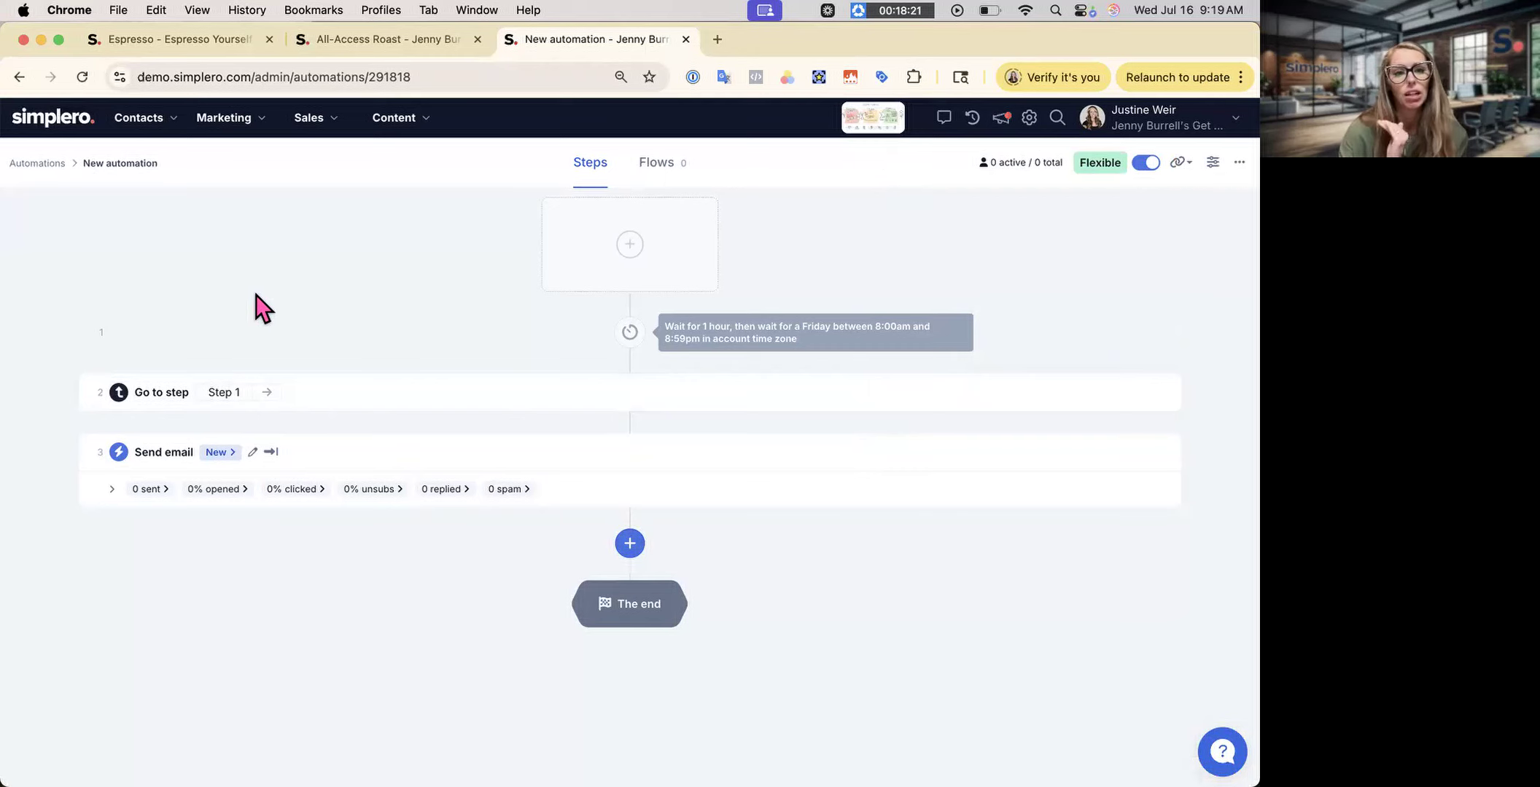
pyautogui.click(195, 45)
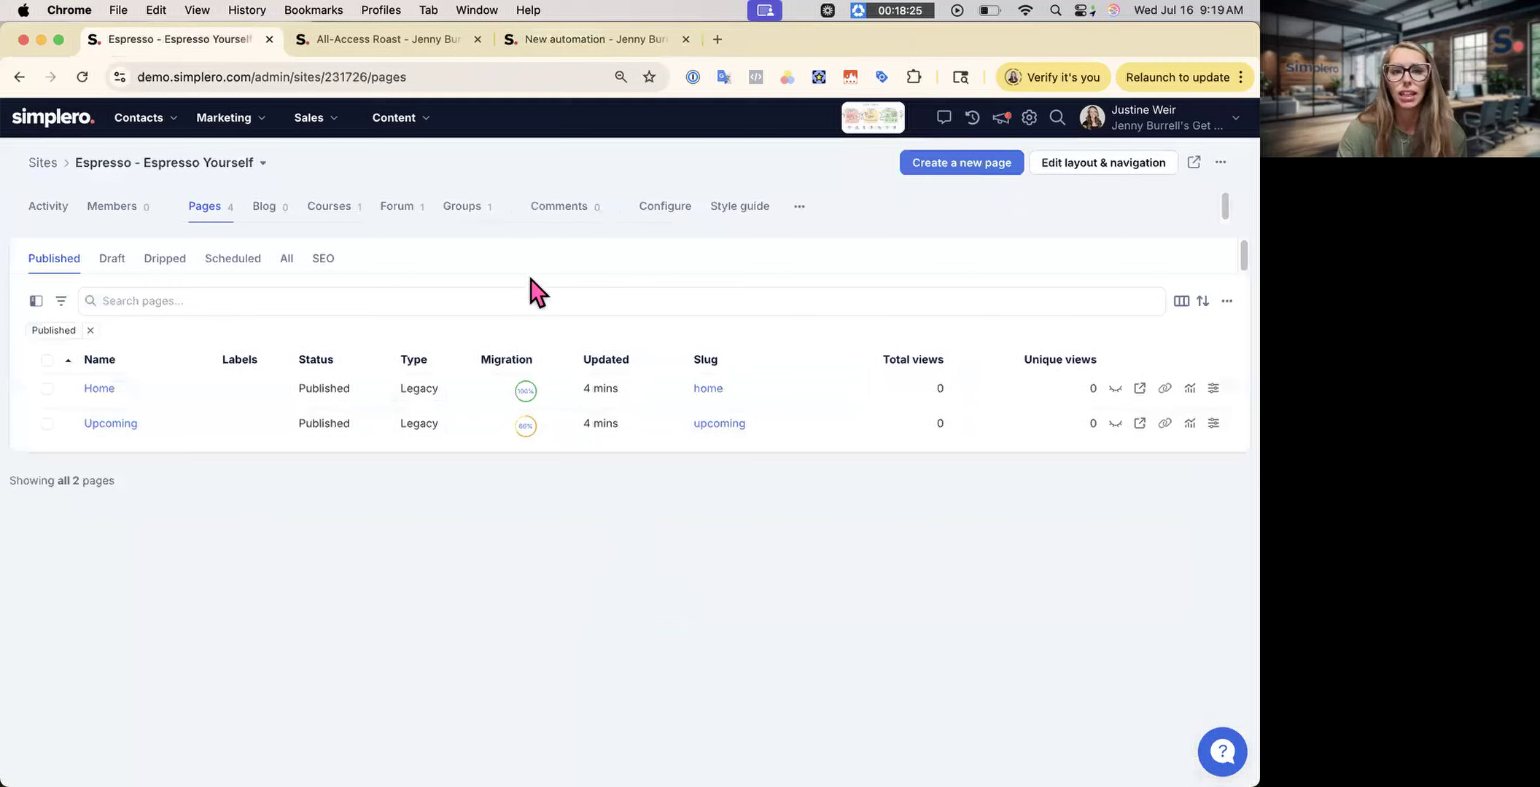
# - Open the Espresso - Mugs & Mindset course from Courses and scroll through its settings
pyautogui.click(347, 211)
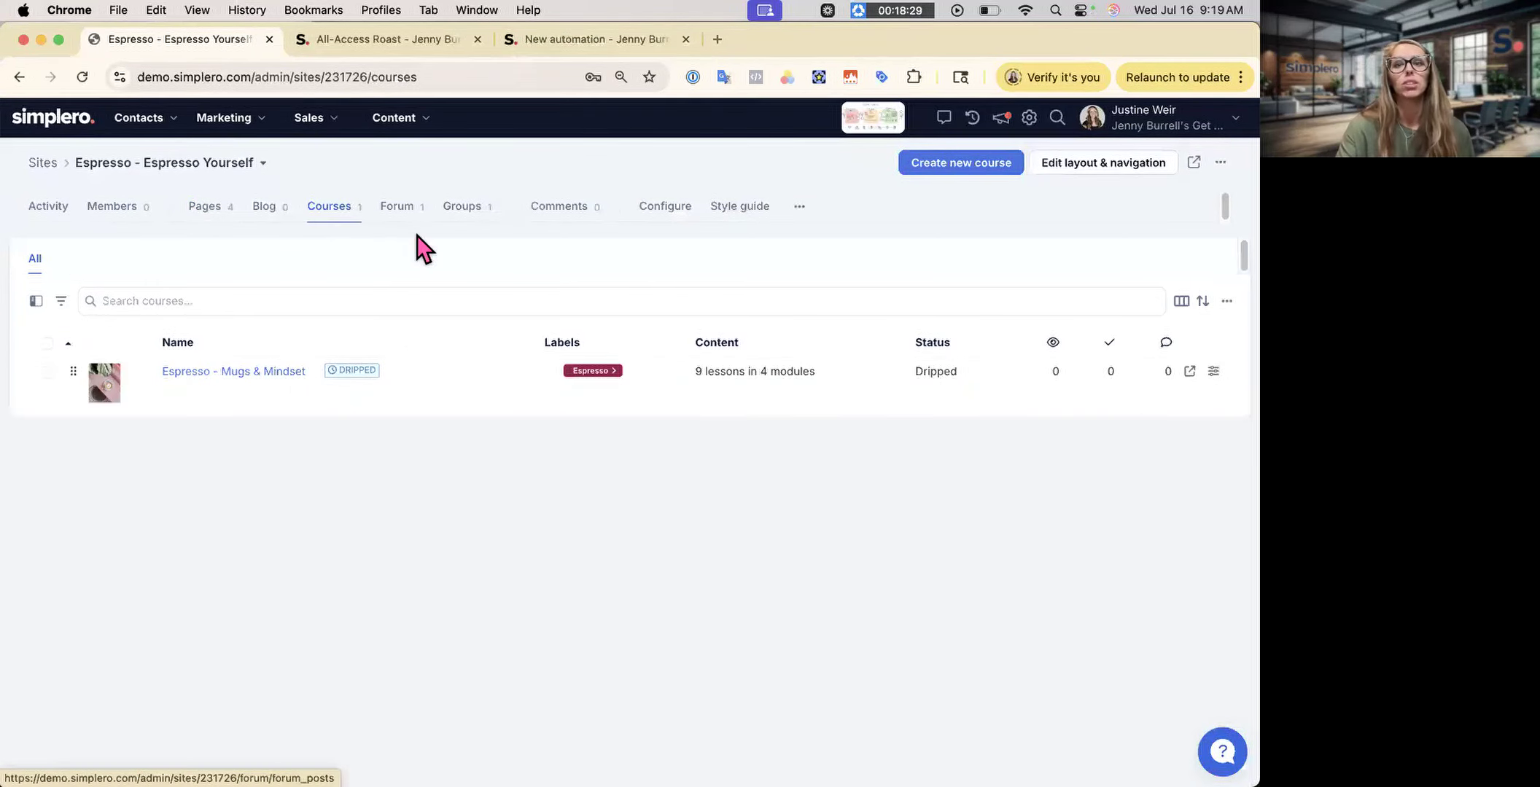
pyautogui.click(226, 372)
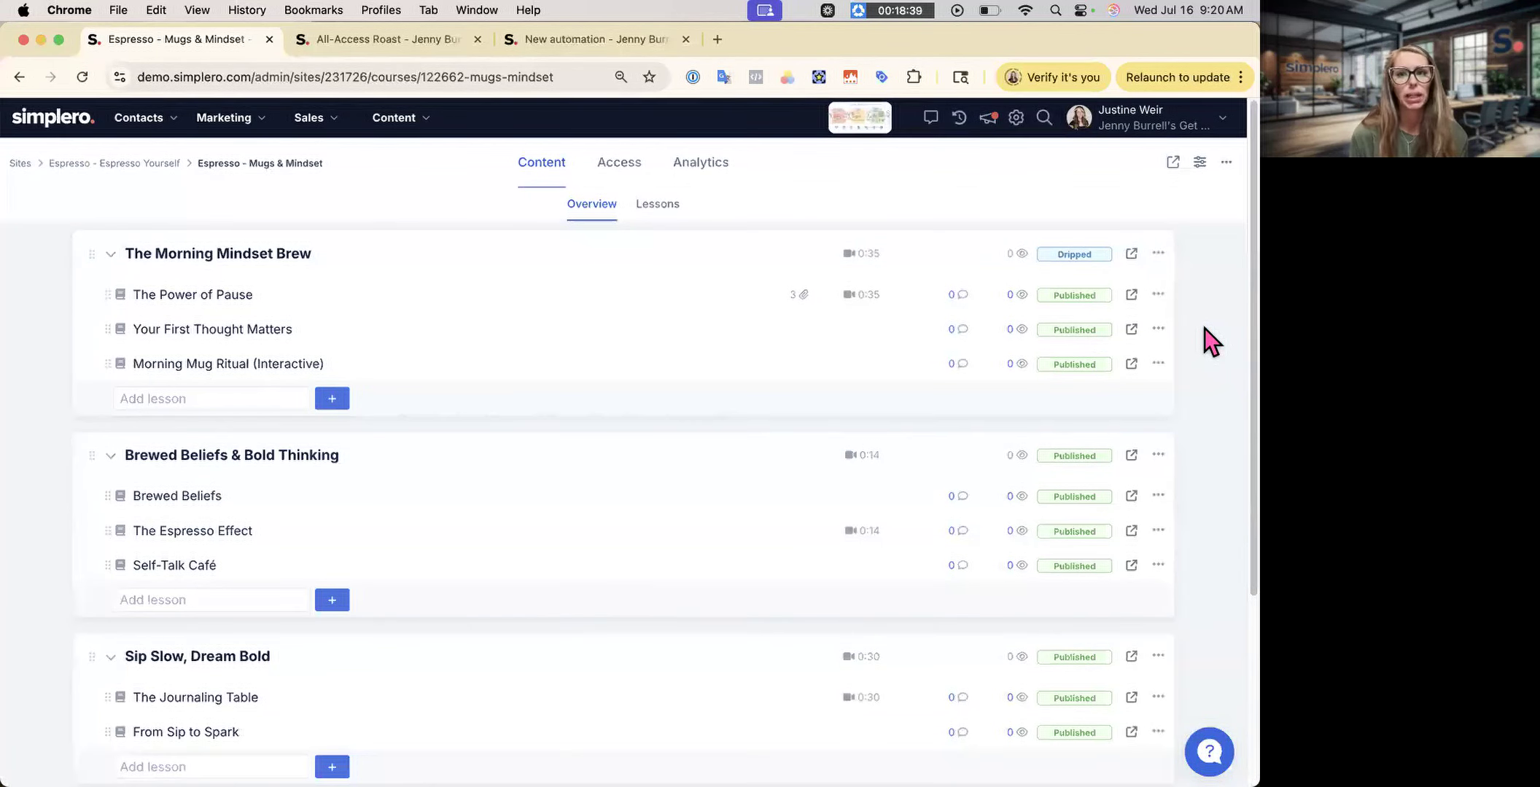
pyautogui.click(1200, 164)
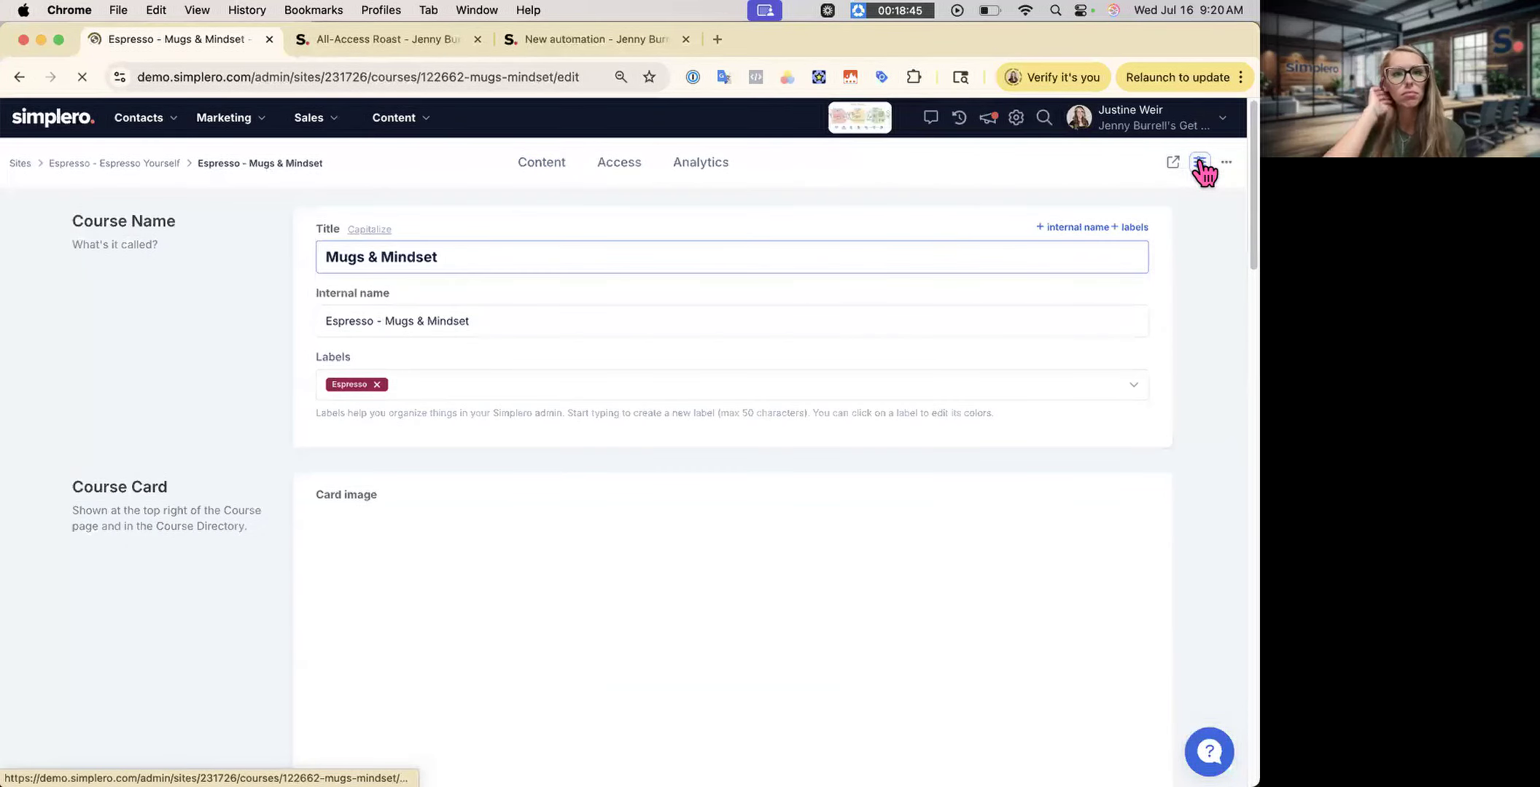
pyautogui.scroll(-4, 1149, 355)
pyautogui.scroll(-12, 1149, 355)
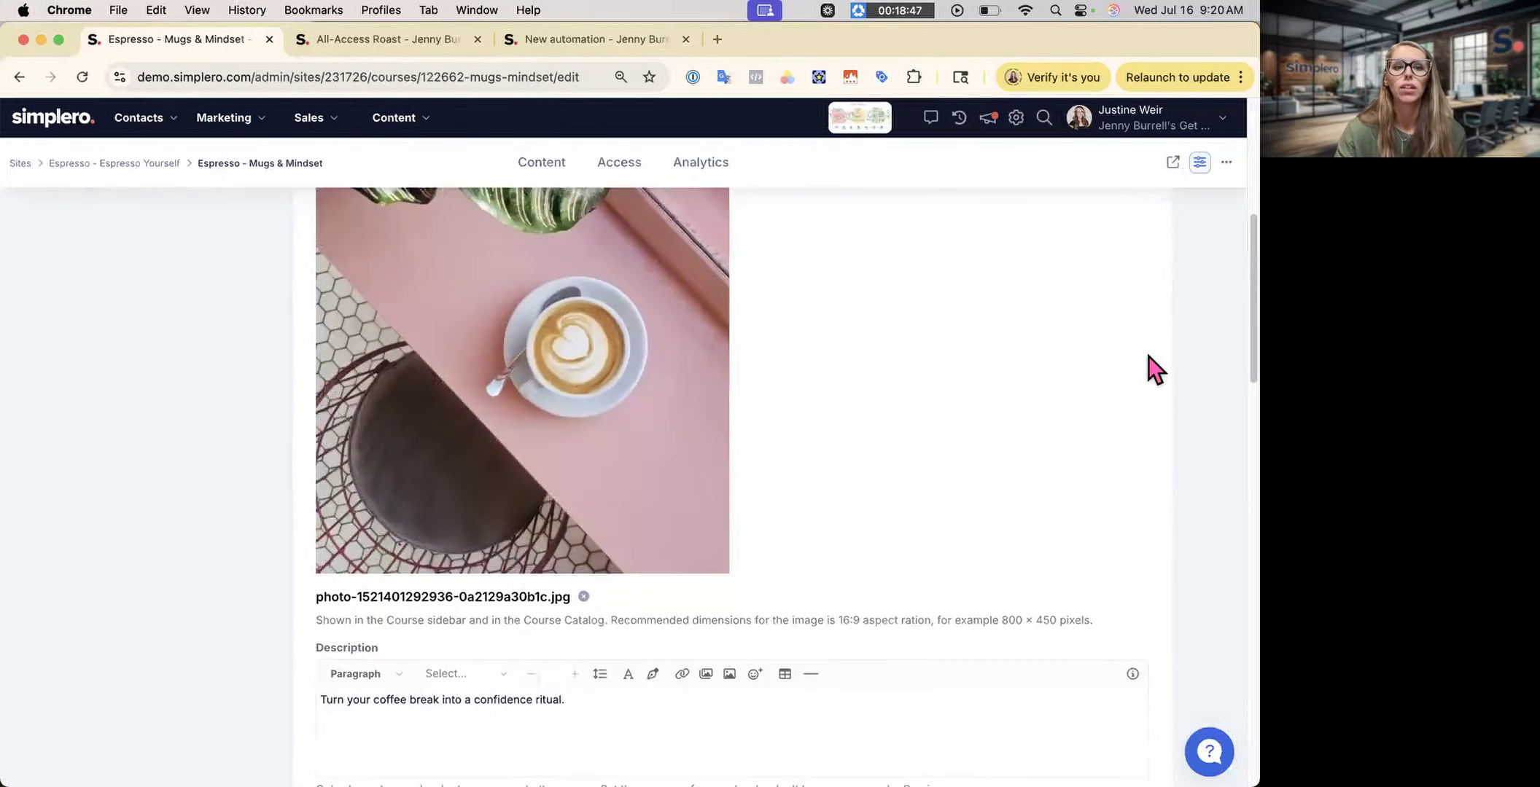
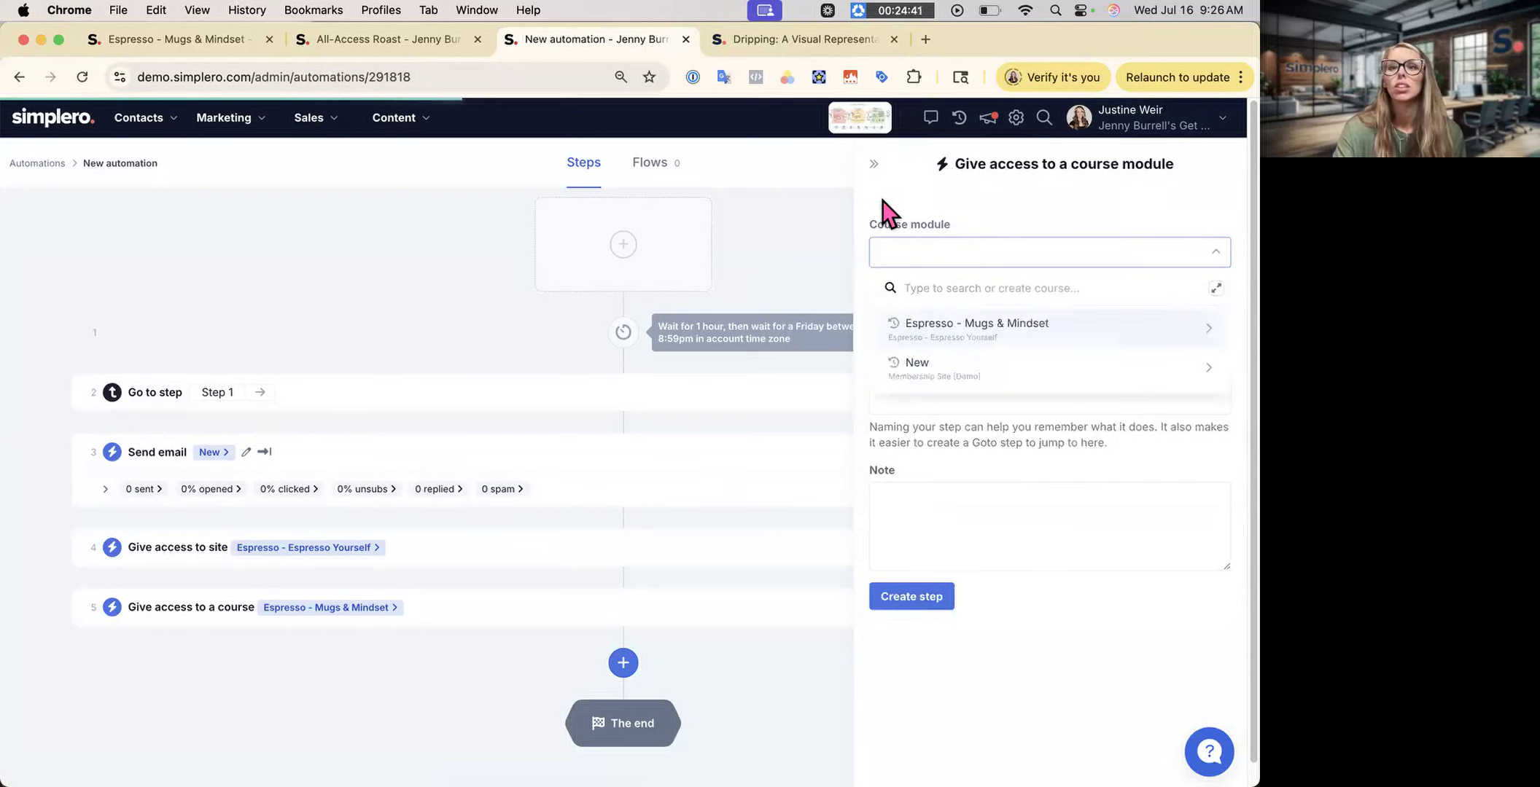
# - Add a step granting access to The Power of Pause lesson in Espresso - Mugs & Mindset
pyautogui.write('acce')
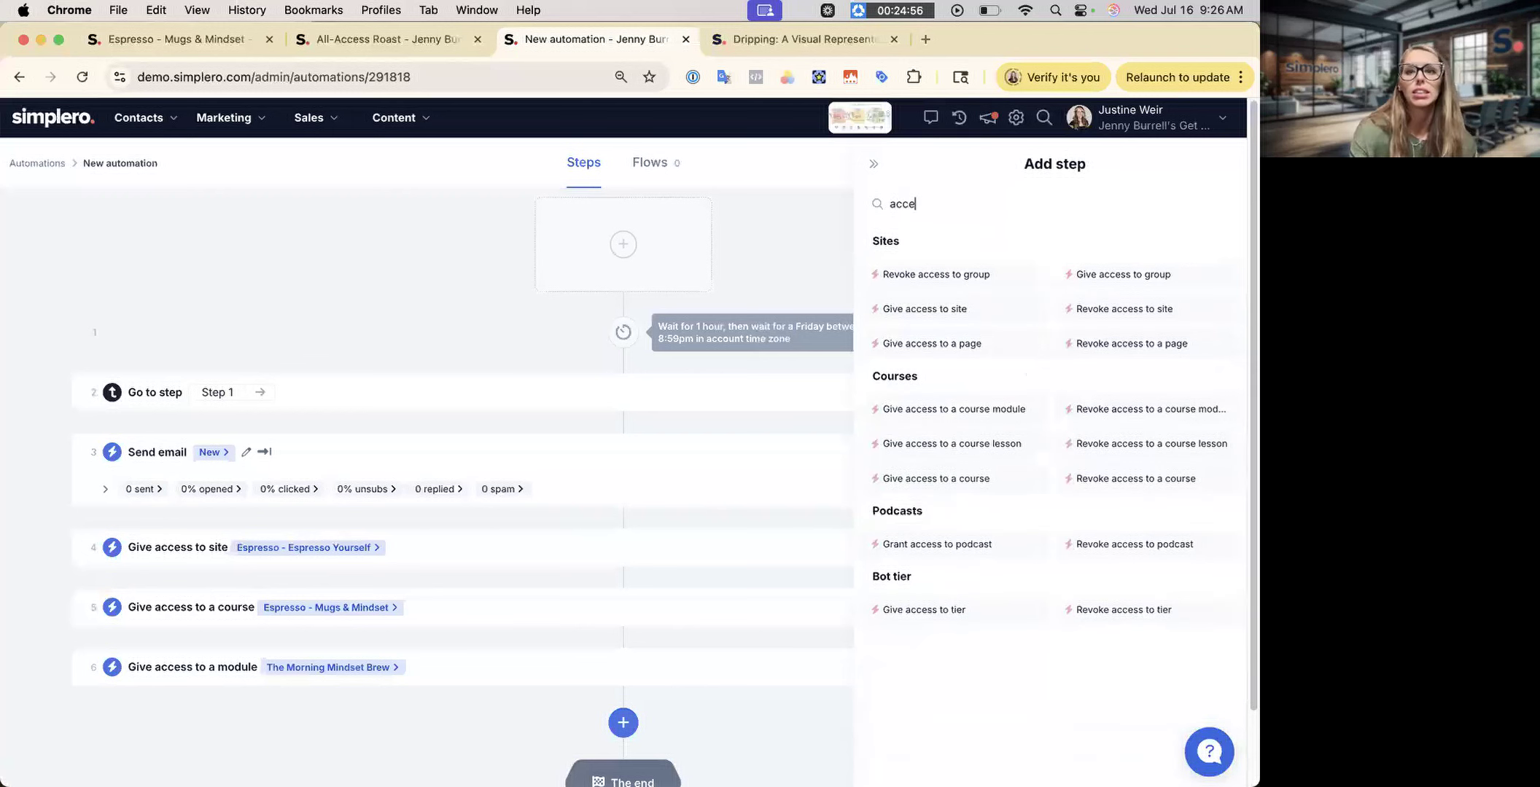
pyautogui.click(996, 452)
pyautogui.click(1050, 337)
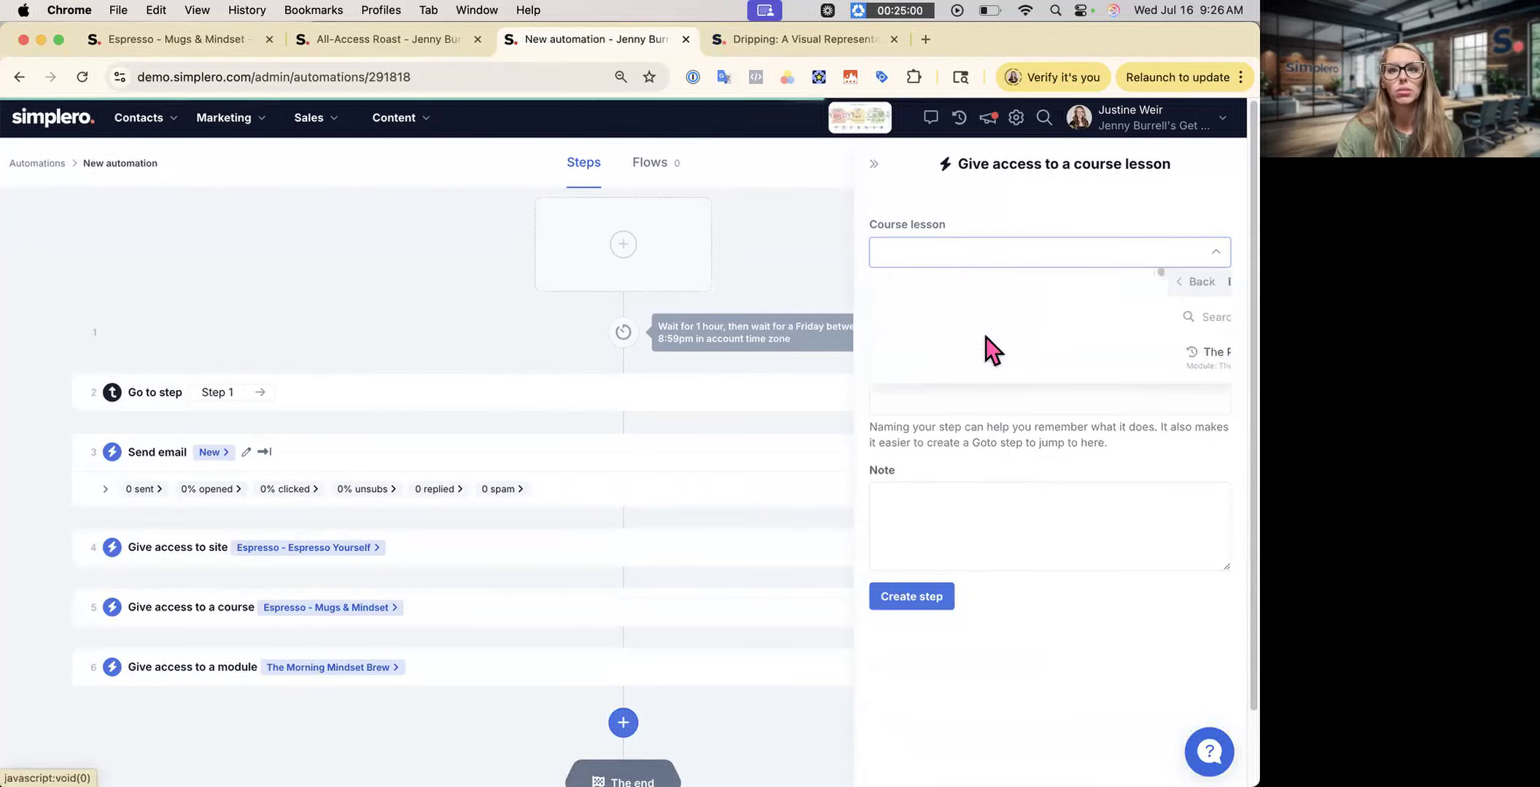
pyautogui.click(977, 364)
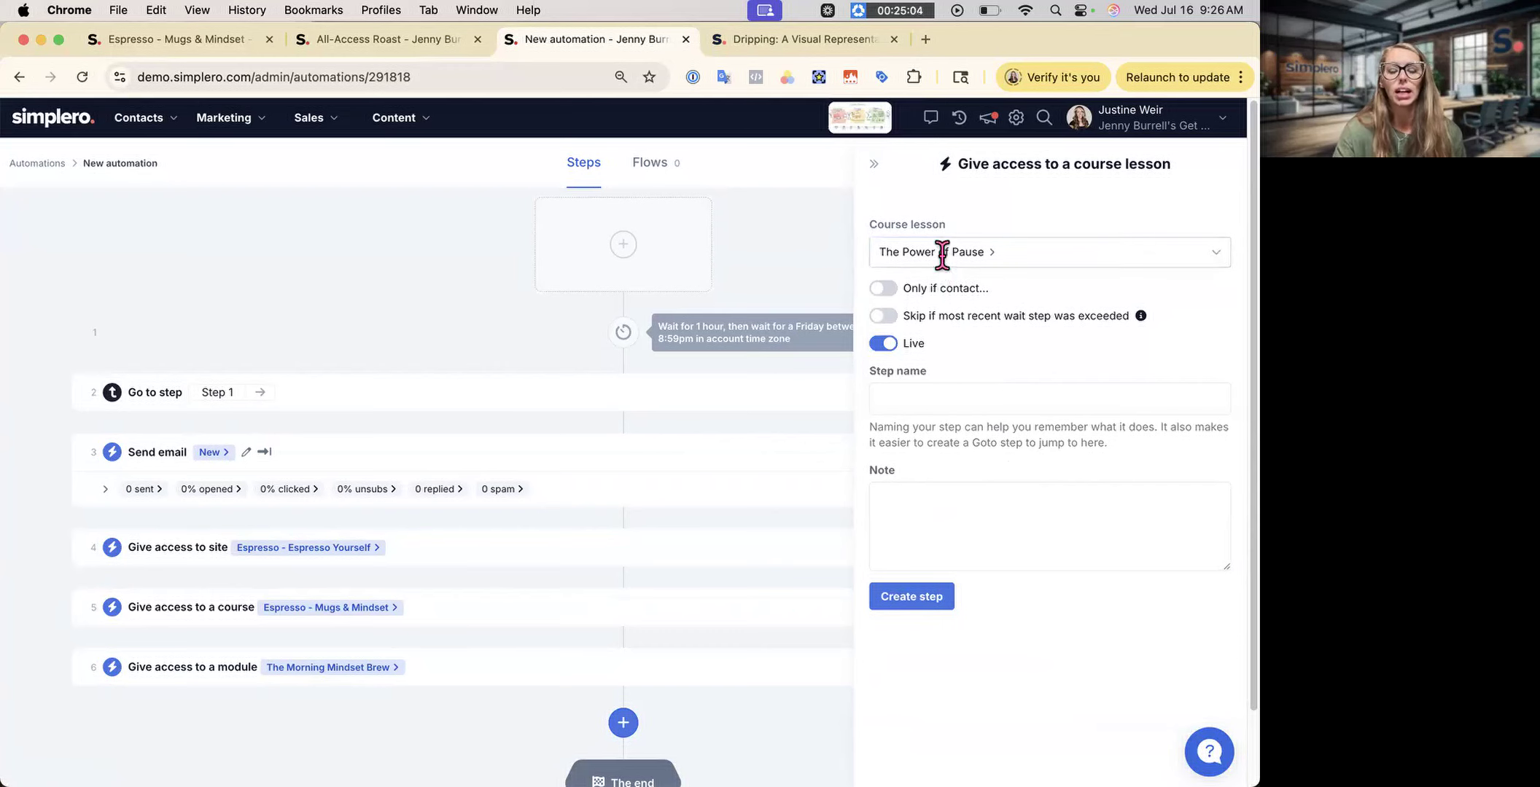
pyautogui.click(922, 601)
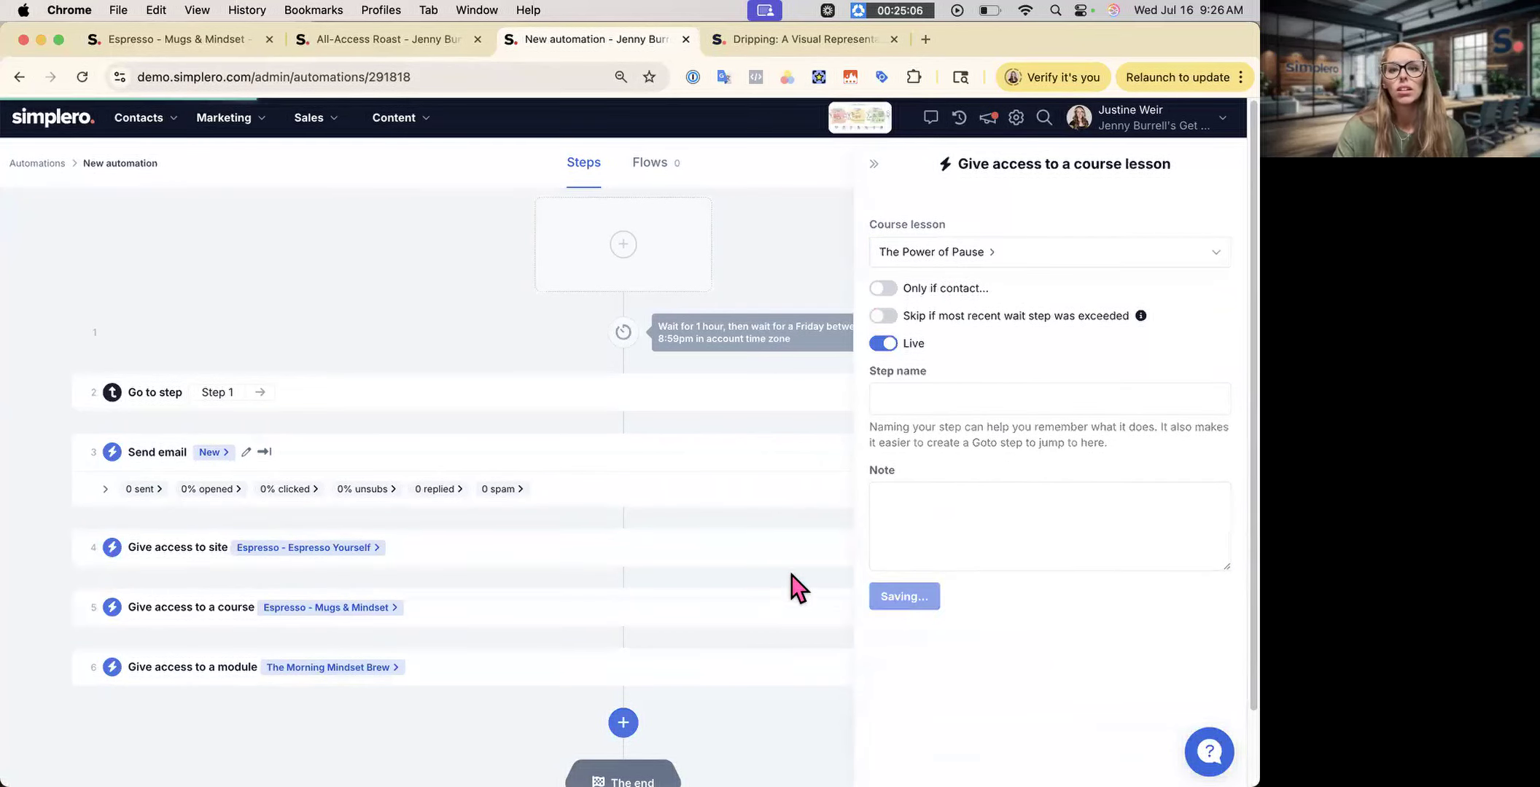
pyautogui.scroll(-3, 779, 577)
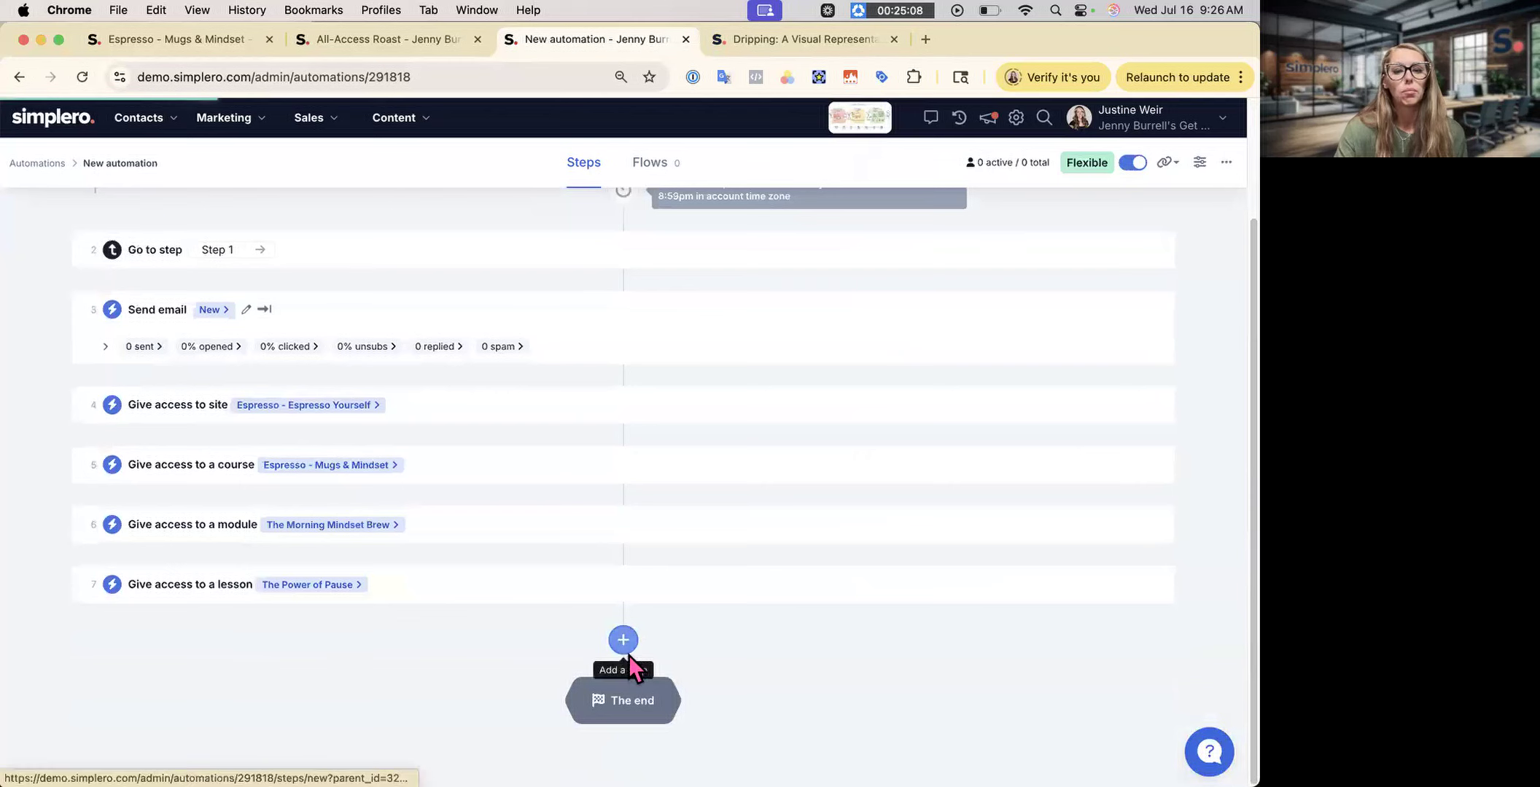
pyautogui.click(622, 641)
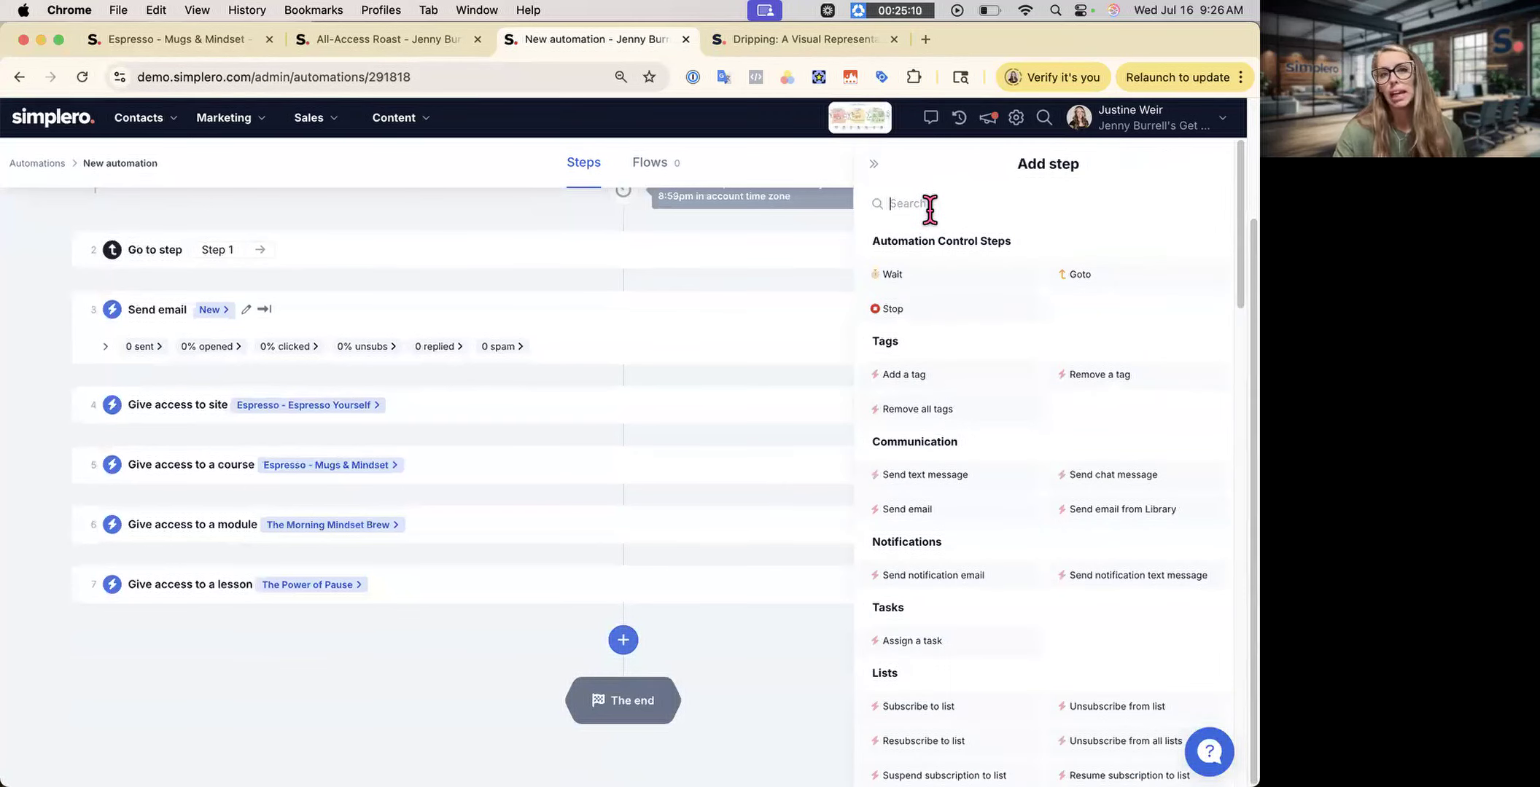
# - Go to the Espresso - Espresso Yourself site's pages and look over the dripped and published lists
pyautogui.click(211, 45)
pyautogui.click(182, 163)
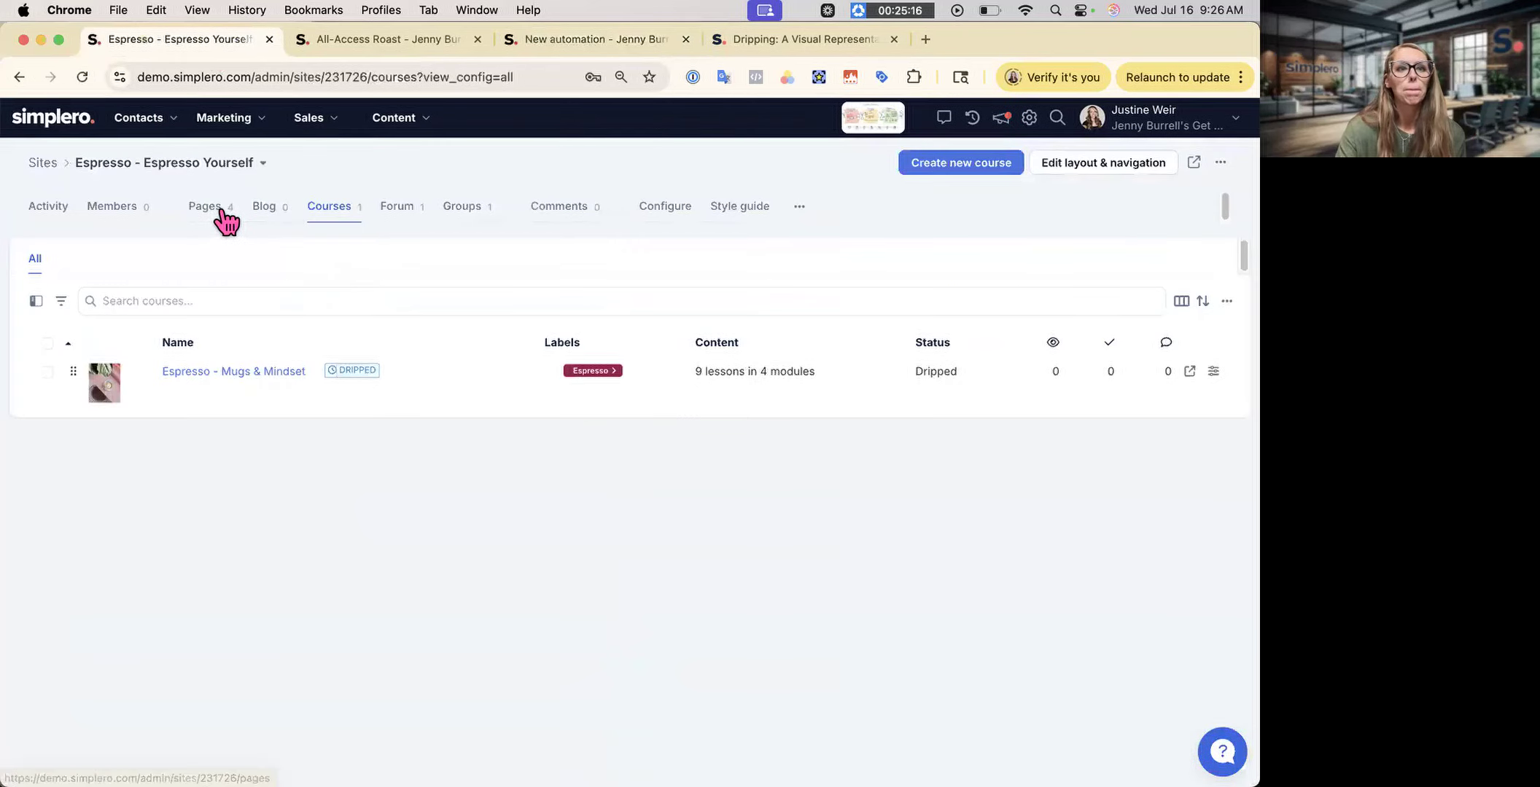
pyautogui.click(222, 212)
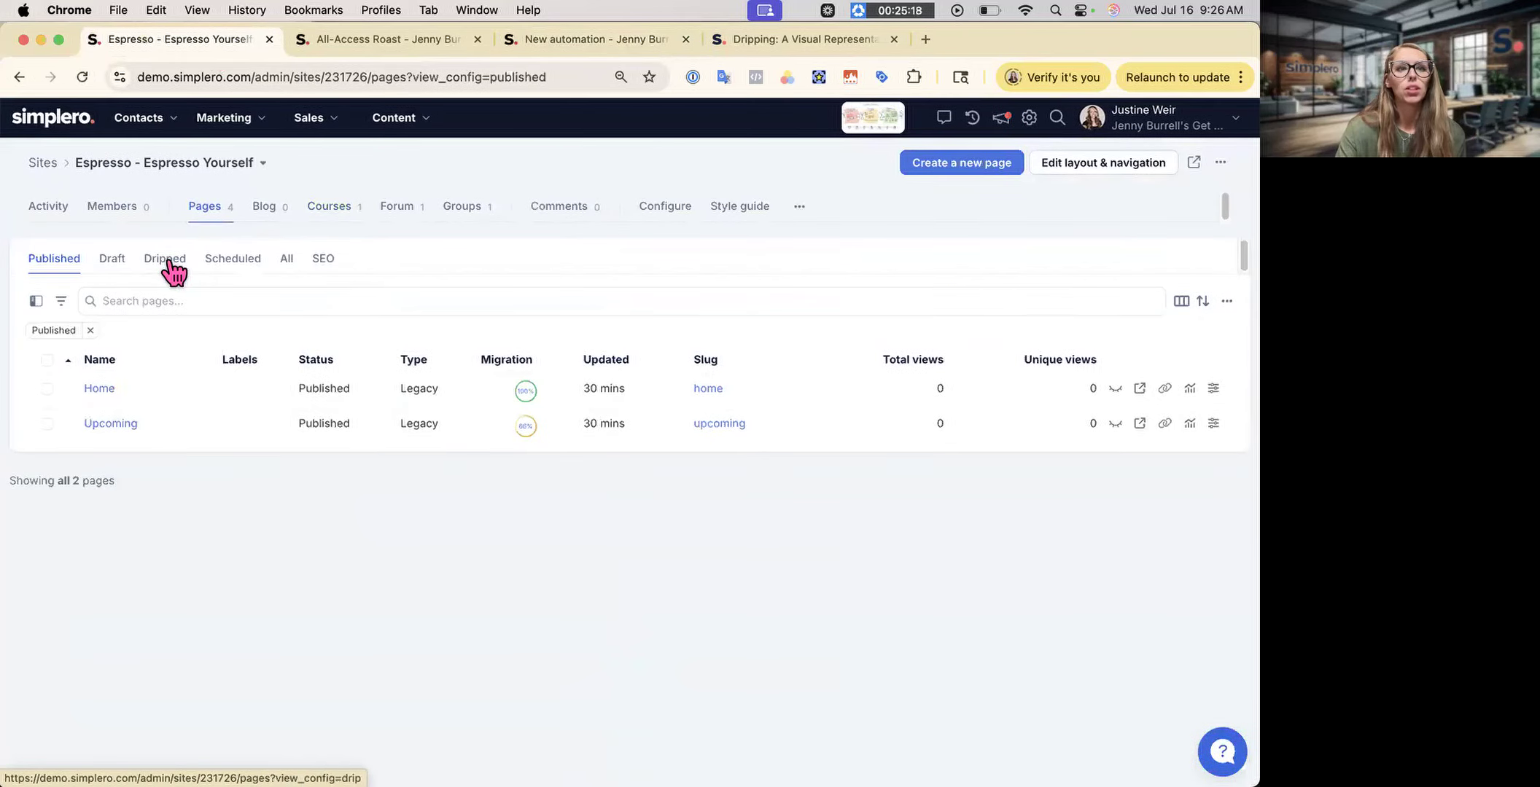
pyautogui.click(167, 262)
pyautogui.click(64, 261)
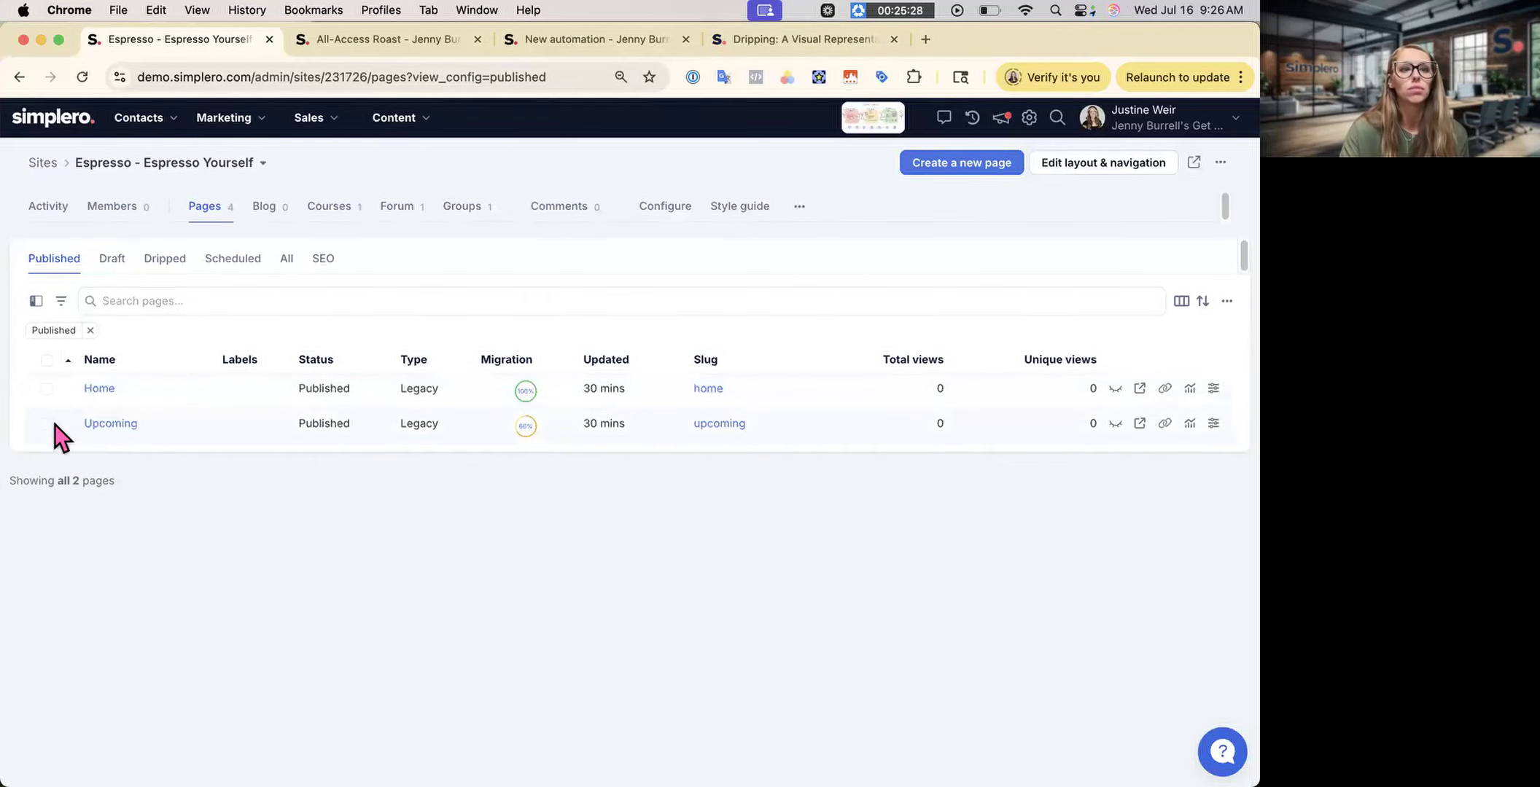
# - Switch the Upcoming page from published to dripped, then go back to the automation
pyautogui.click(156, 440)
pyautogui.click(194, 358)
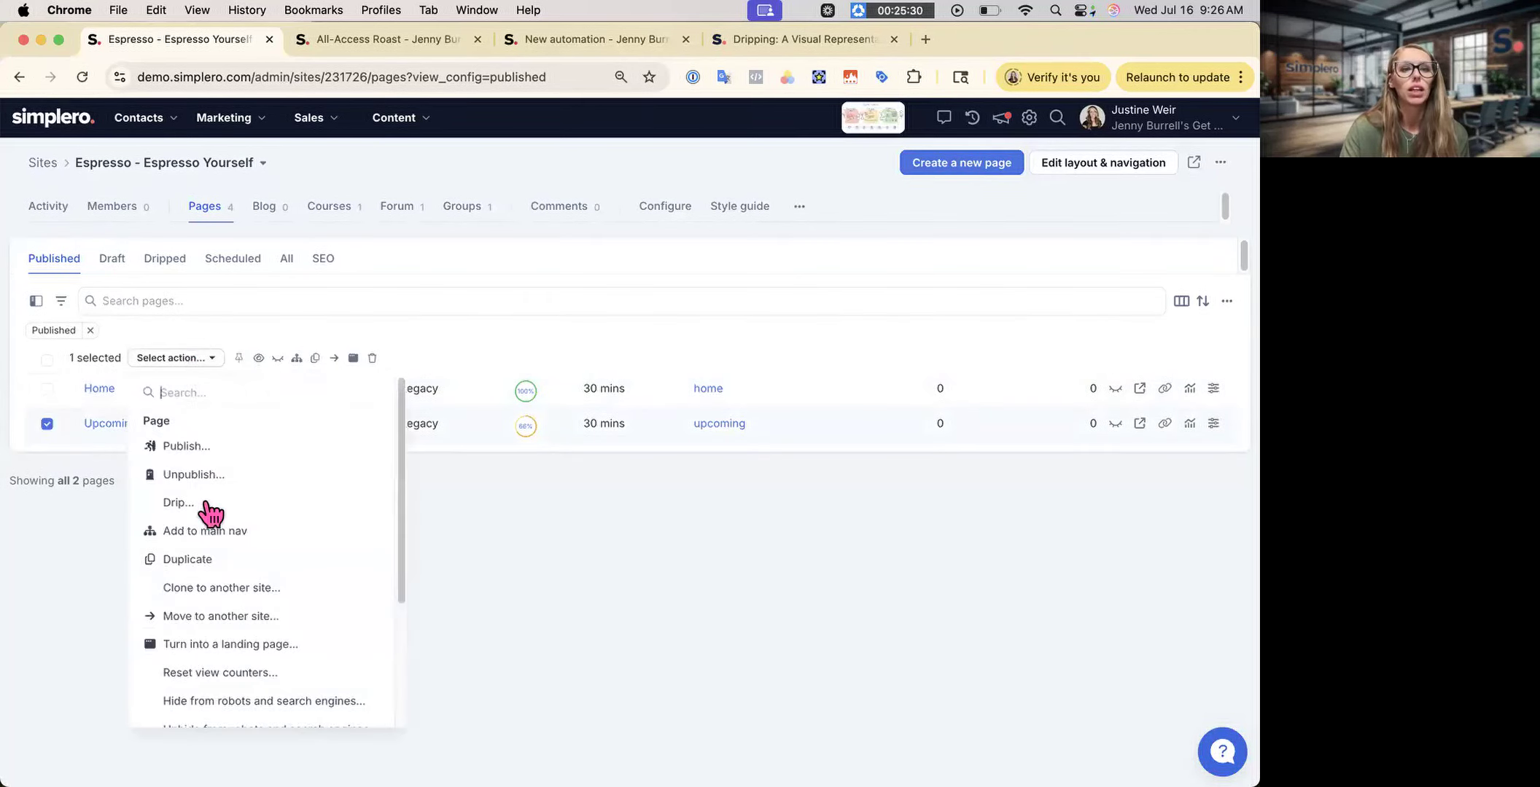
pyautogui.click(208, 506)
pyautogui.click(775, 187)
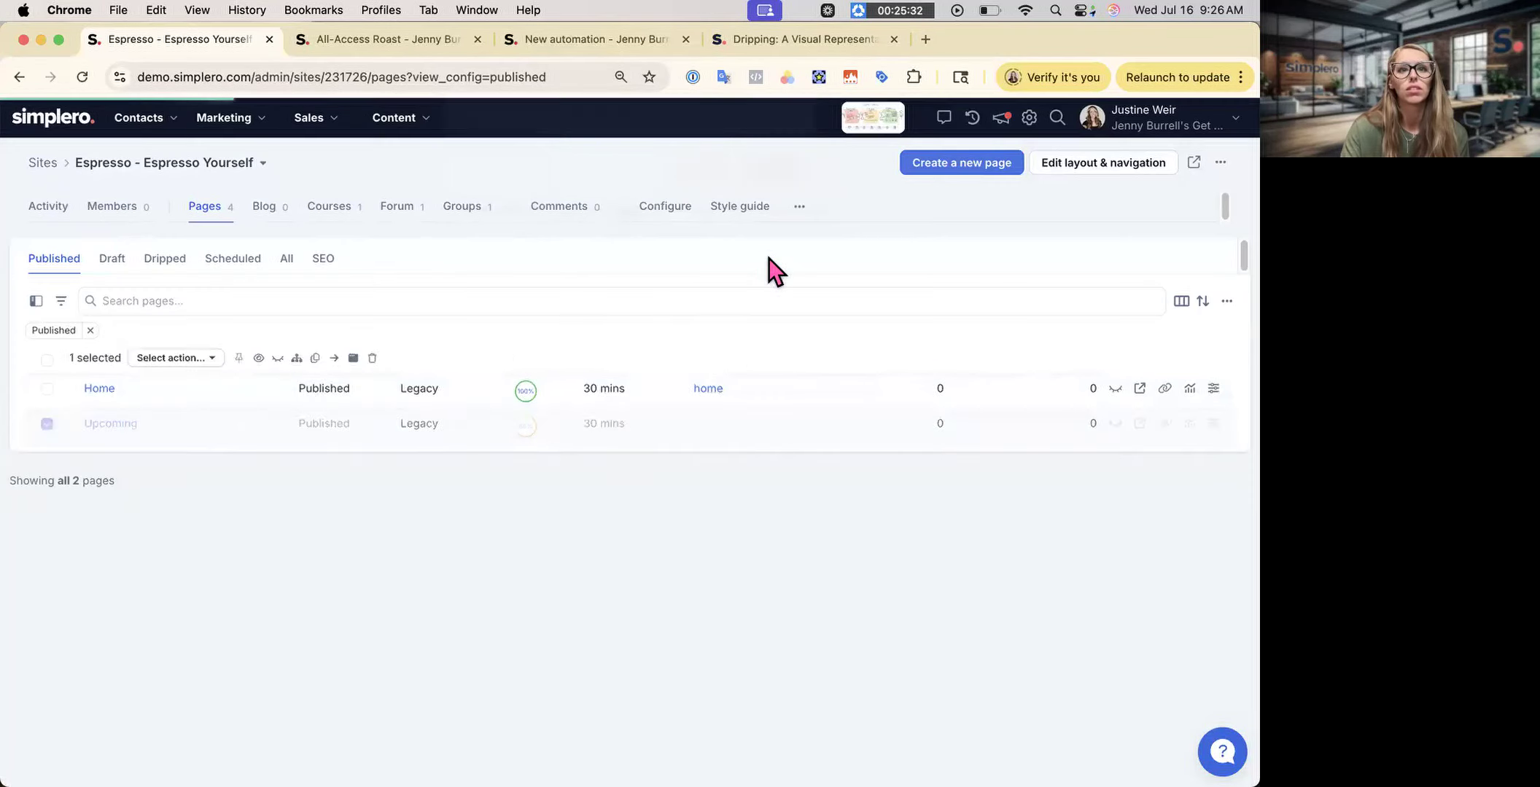
pyautogui.click(630, 44)
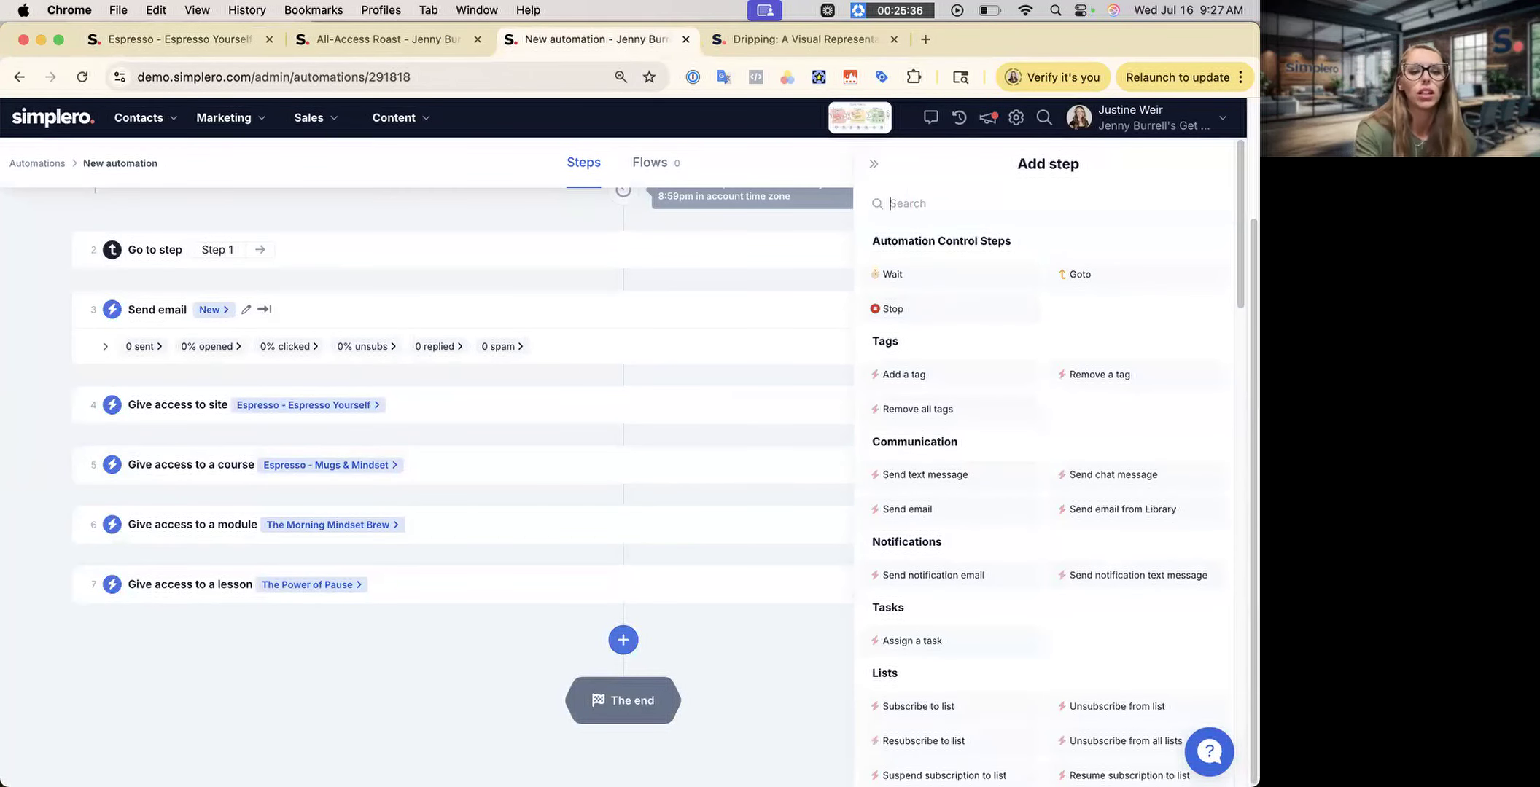
# - Add a step giving access to the Upcoming page of the Espresso - Espresso Yourself site
pyautogui.write('acce')
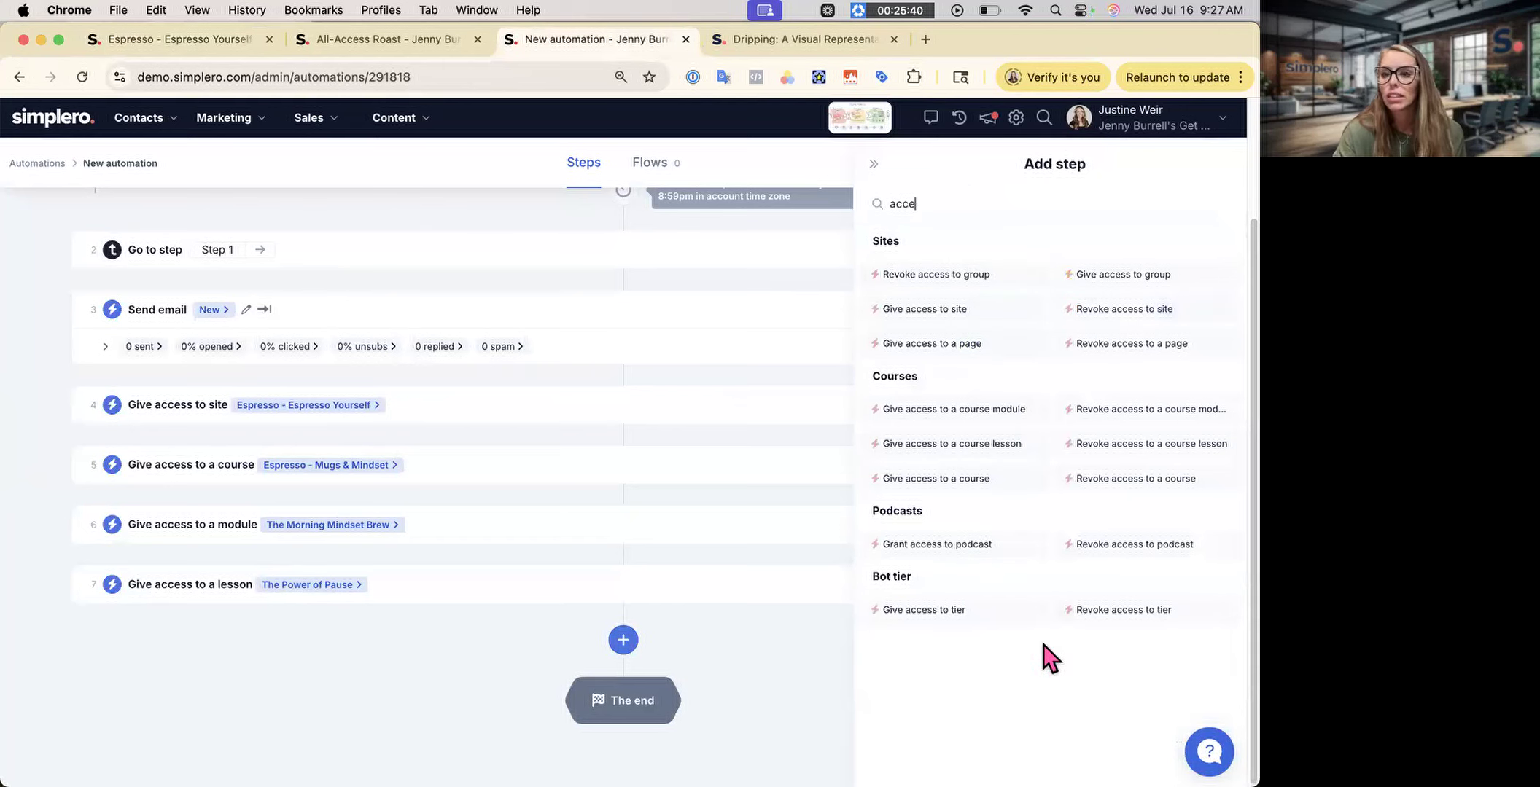
pyautogui.click(977, 355)
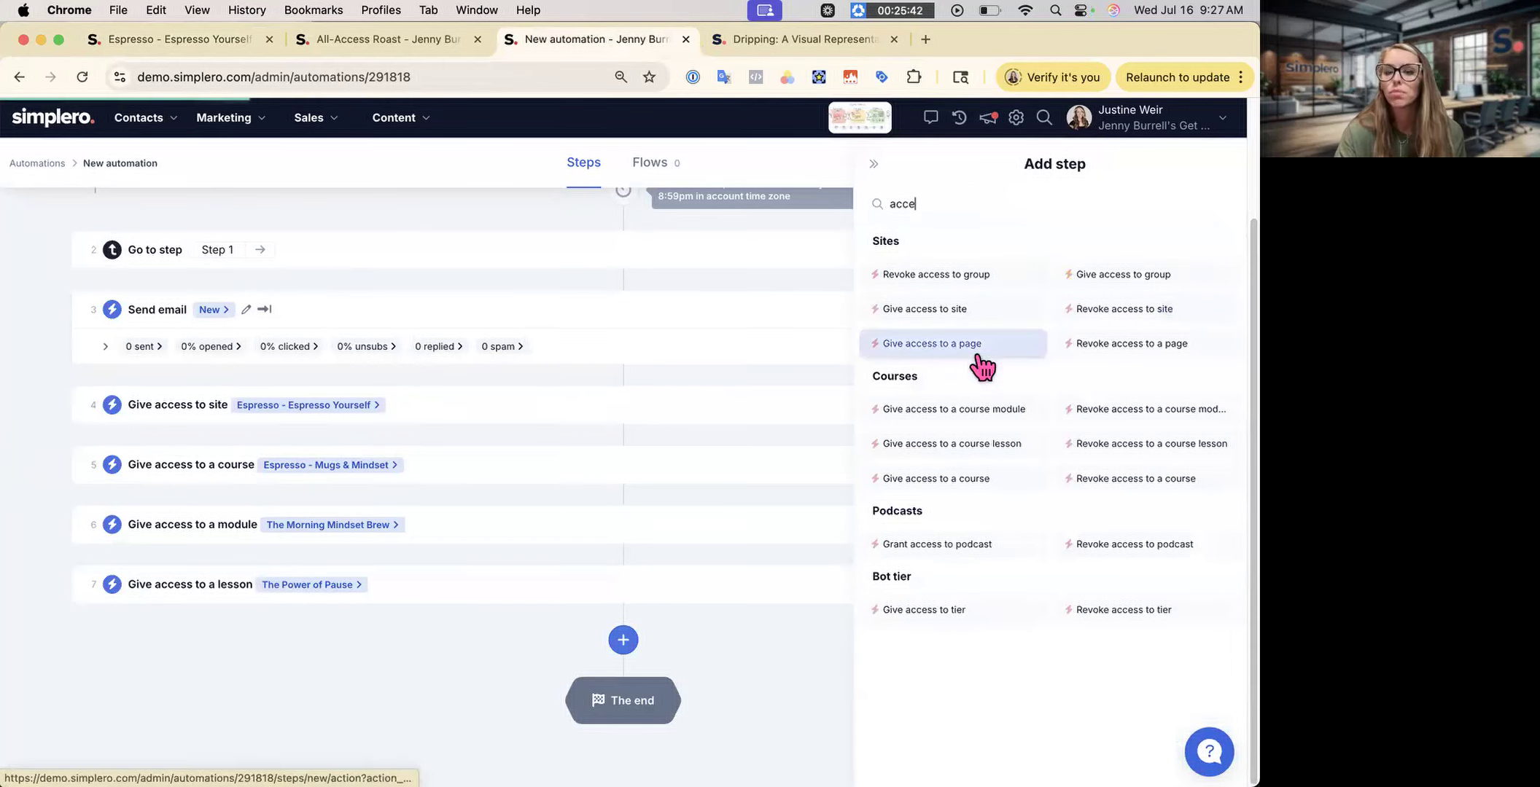
pyautogui.click(973, 336)
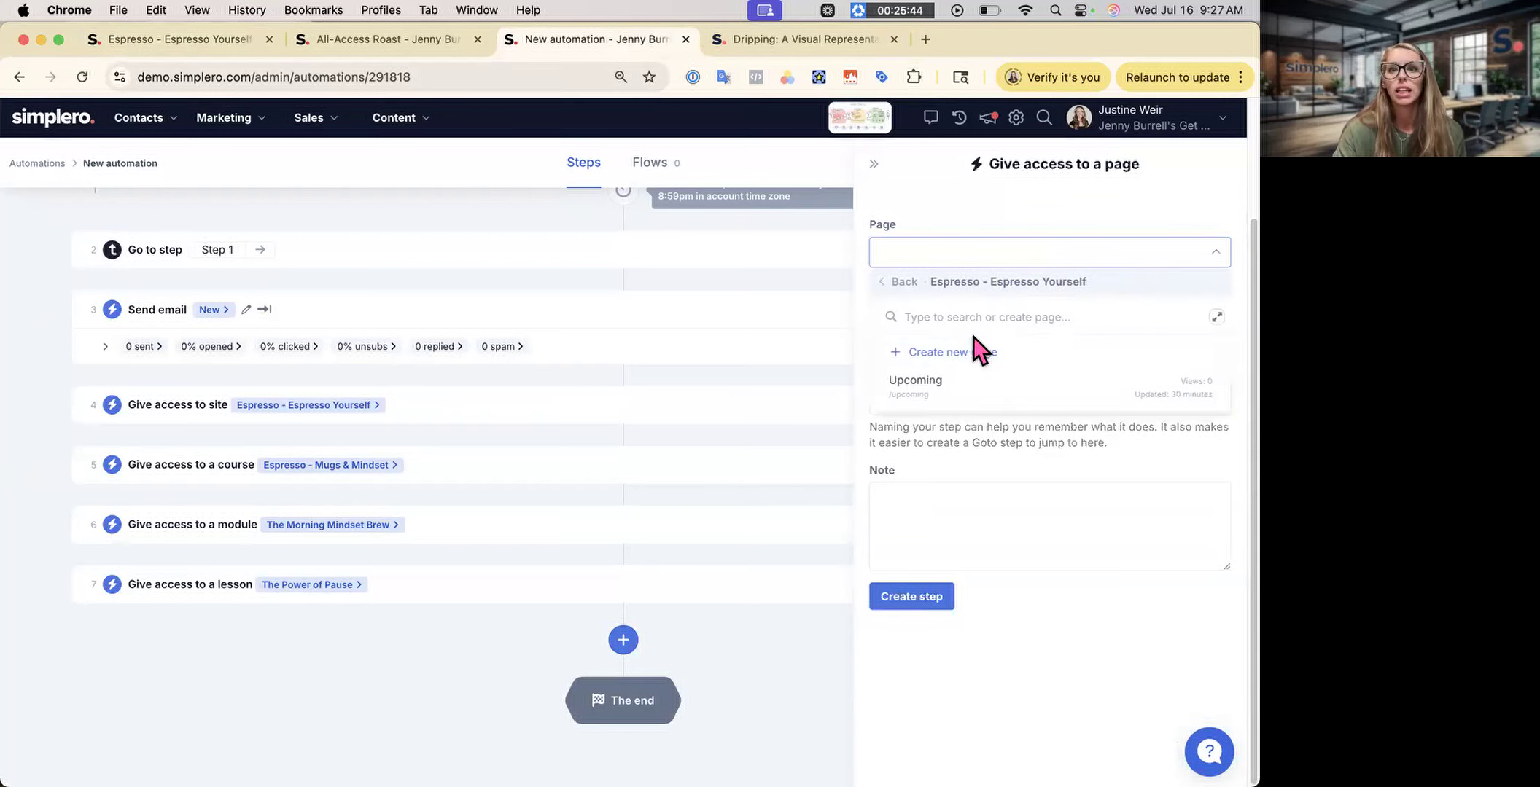
pyautogui.click(1010, 397)
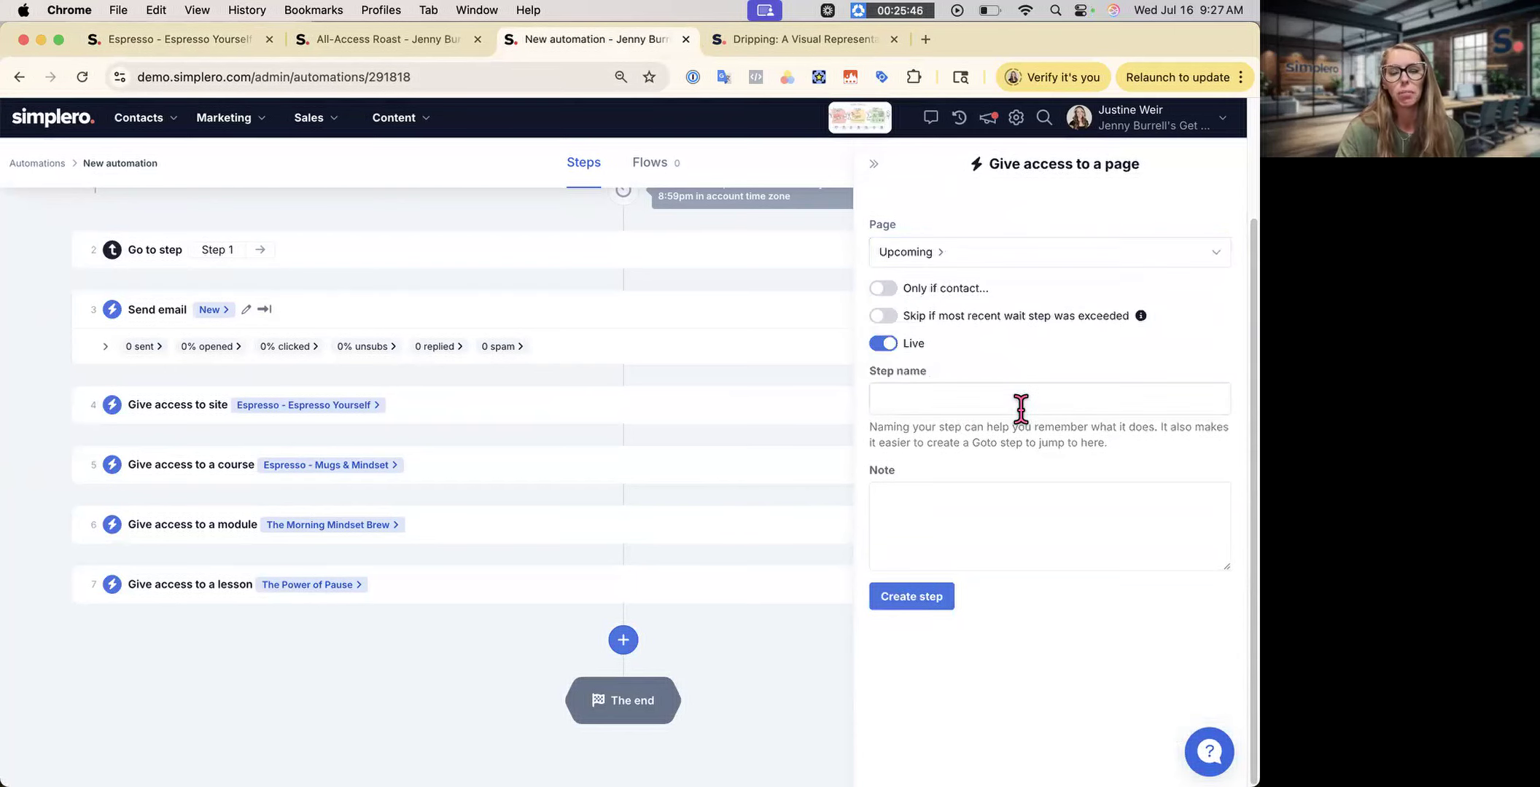
pyautogui.click(943, 599)
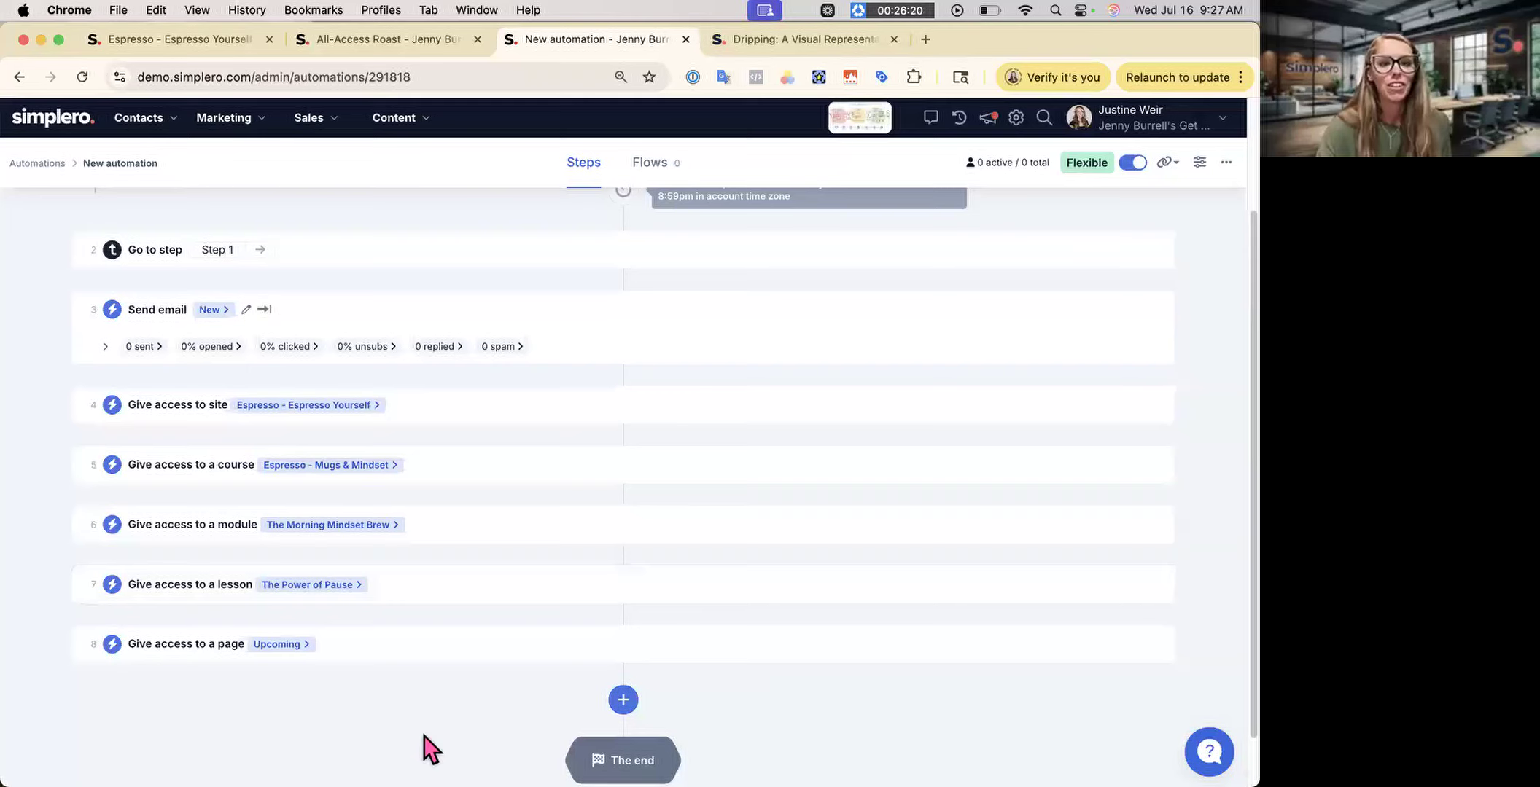
pyautogui.scroll(-2, 387, 593)
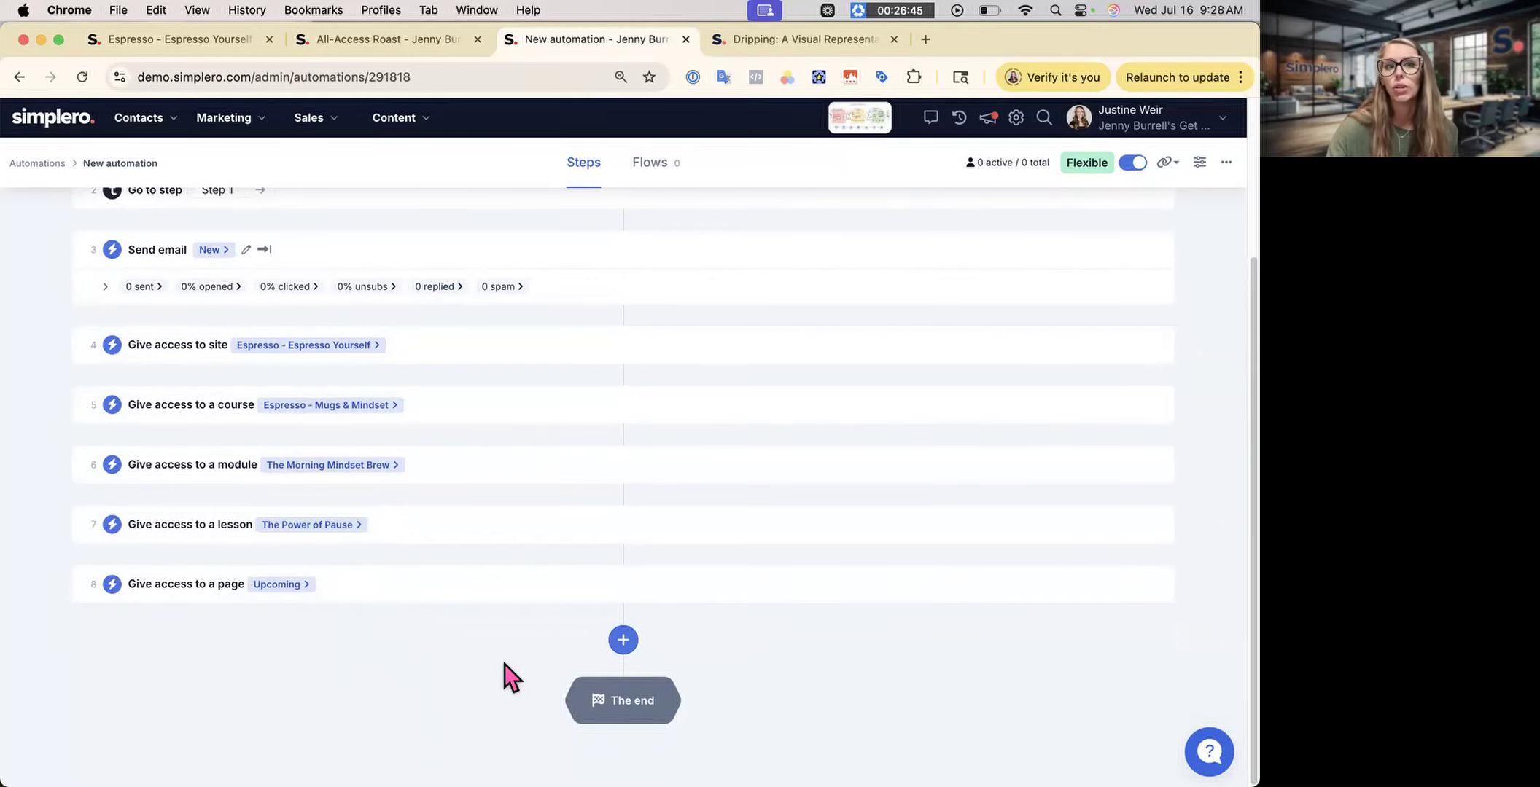
# - Delete the Go to step that loops back to step 1
pyautogui.scroll(3, 503, 669)
pyautogui.scroll(-3, 533, 667)
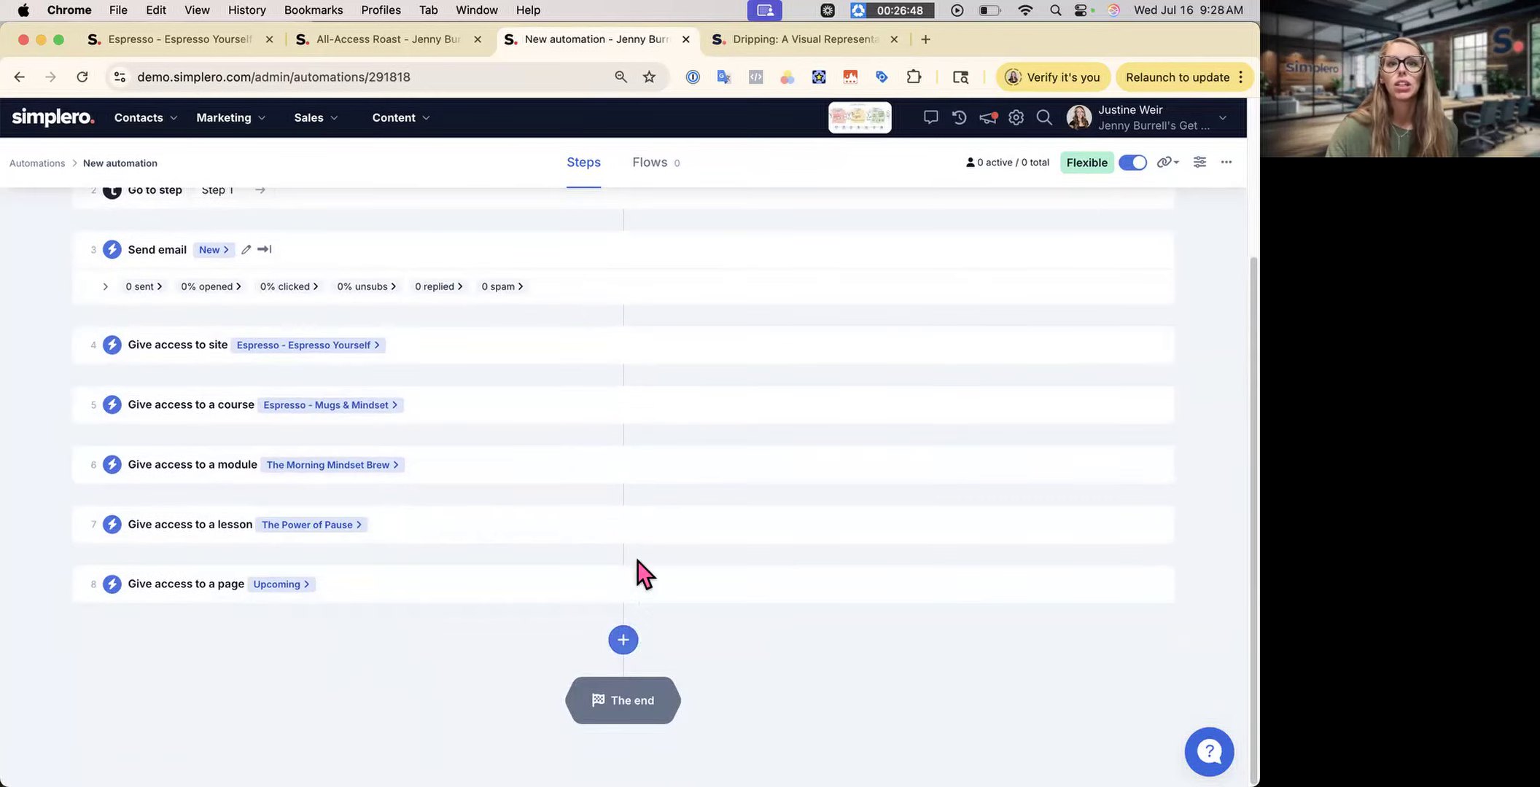
pyautogui.scroll(3, 637, 560)
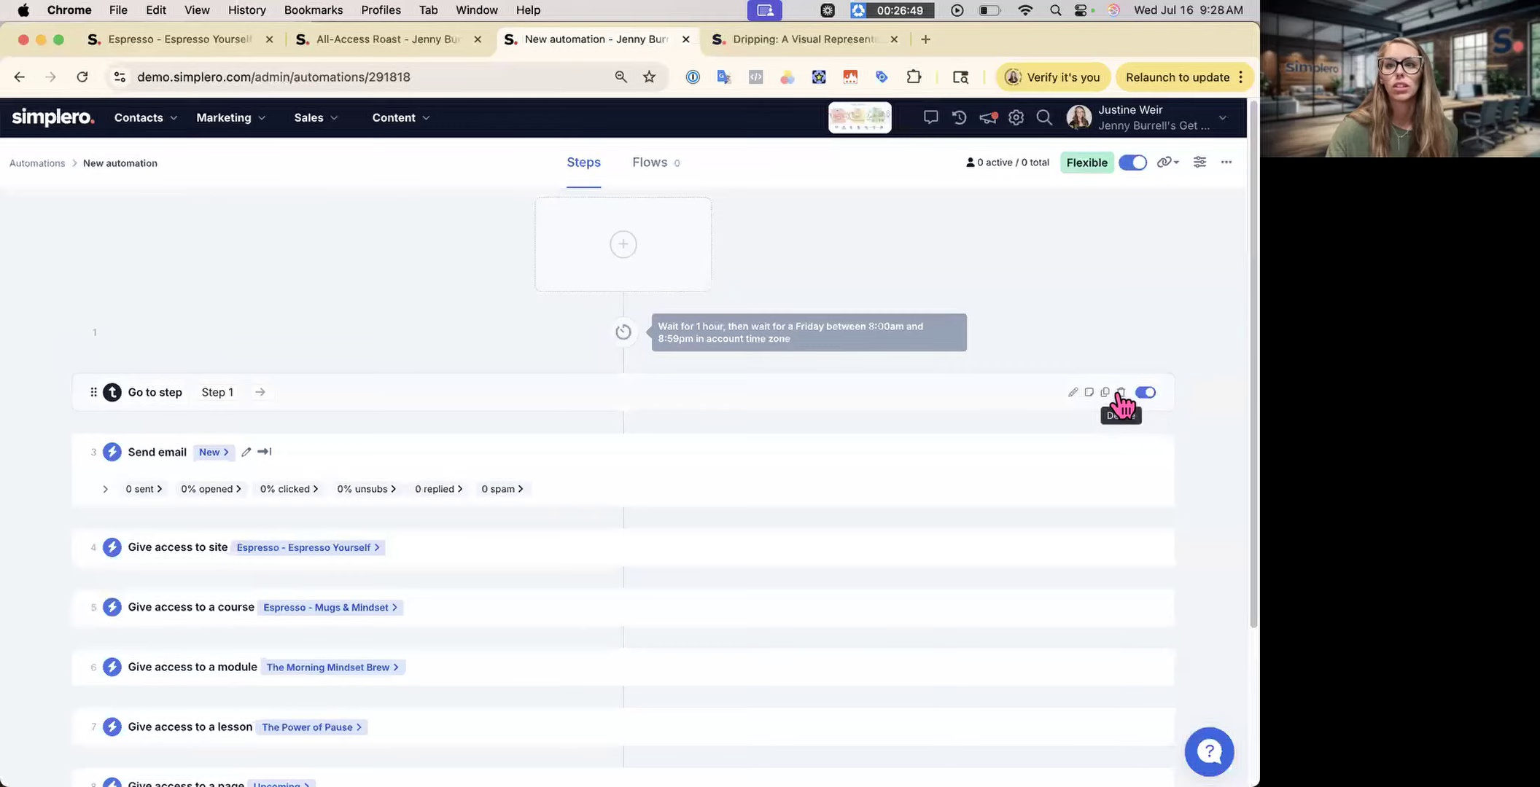
pyautogui.click(1120, 392)
pyautogui.click(786, 191)
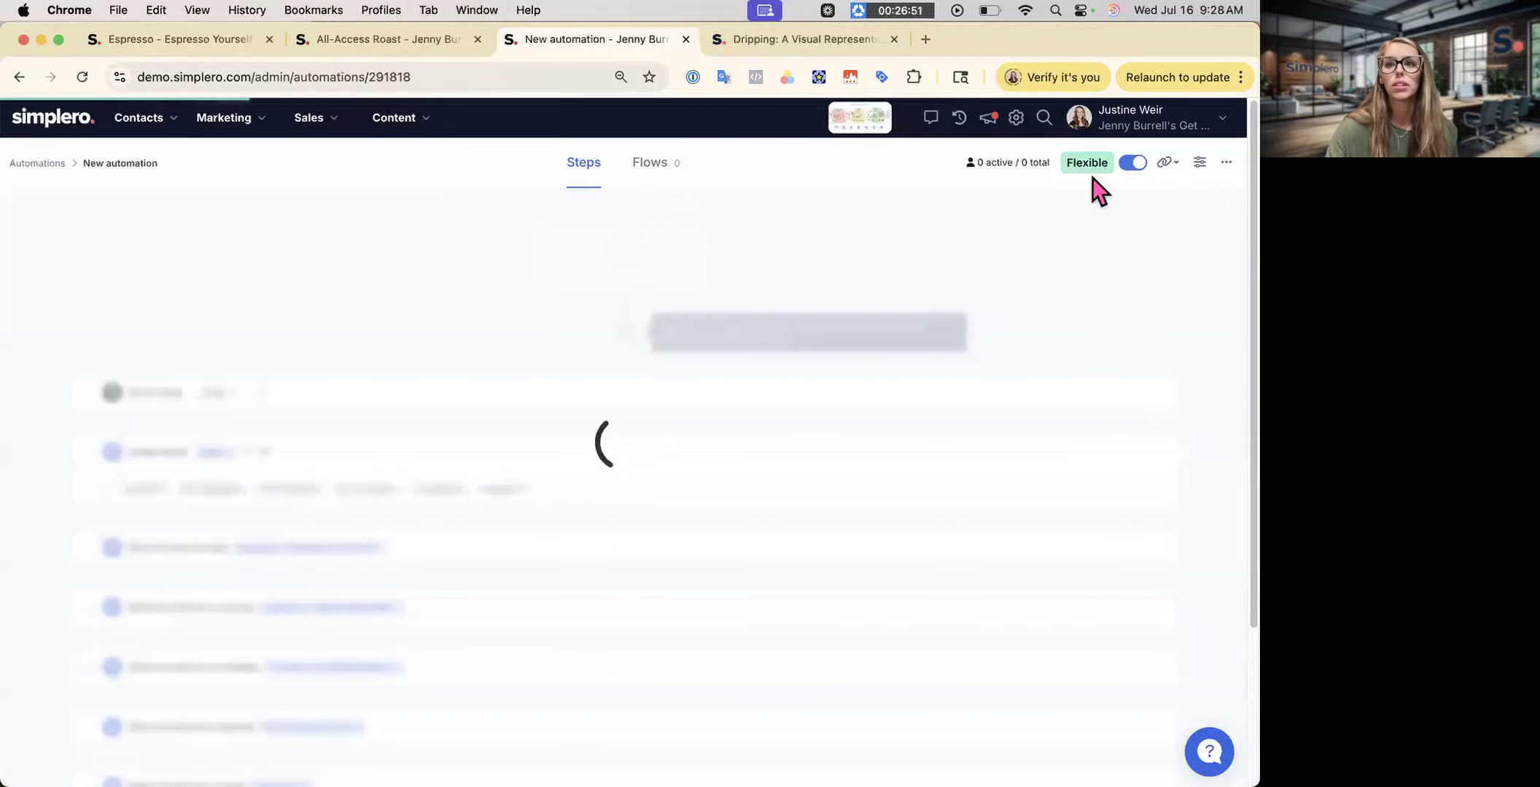
pyautogui.click(1226, 162)
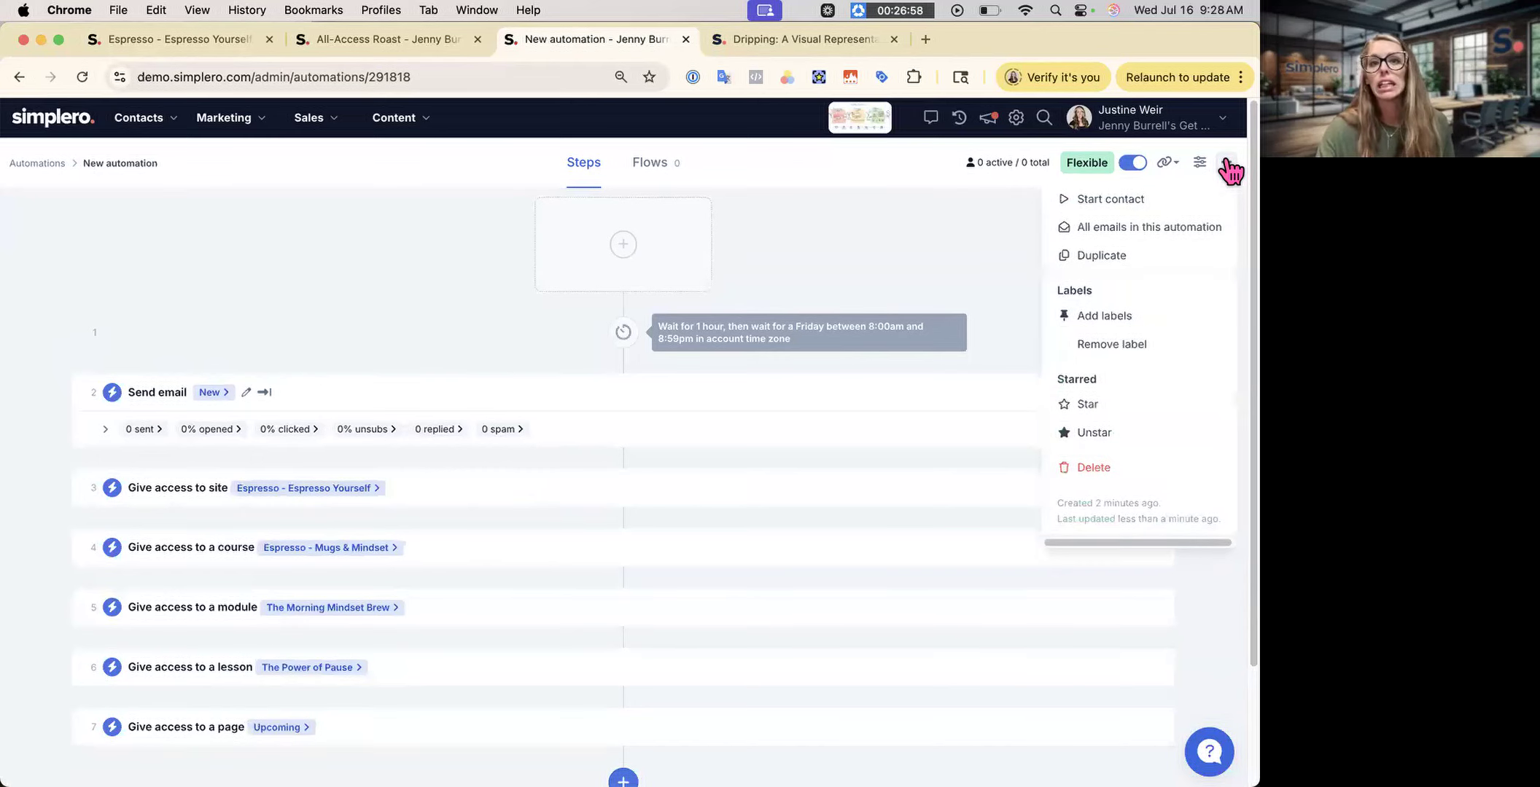
# - Start the automation for a newly created contact with a name and e-mail, then reload the page
pyautogui.click(1126, 200)
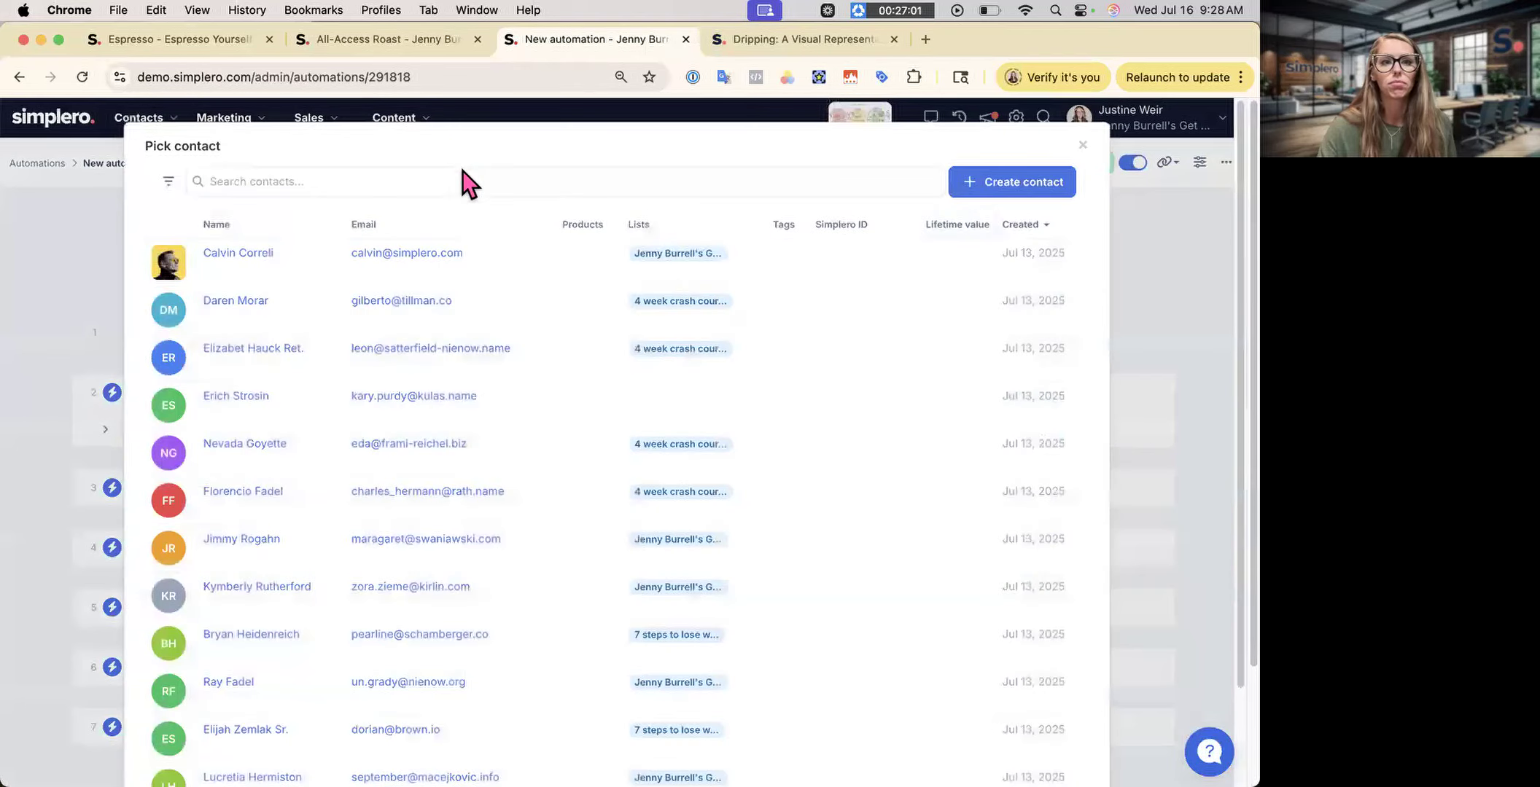
pyautogui.write('Justine')
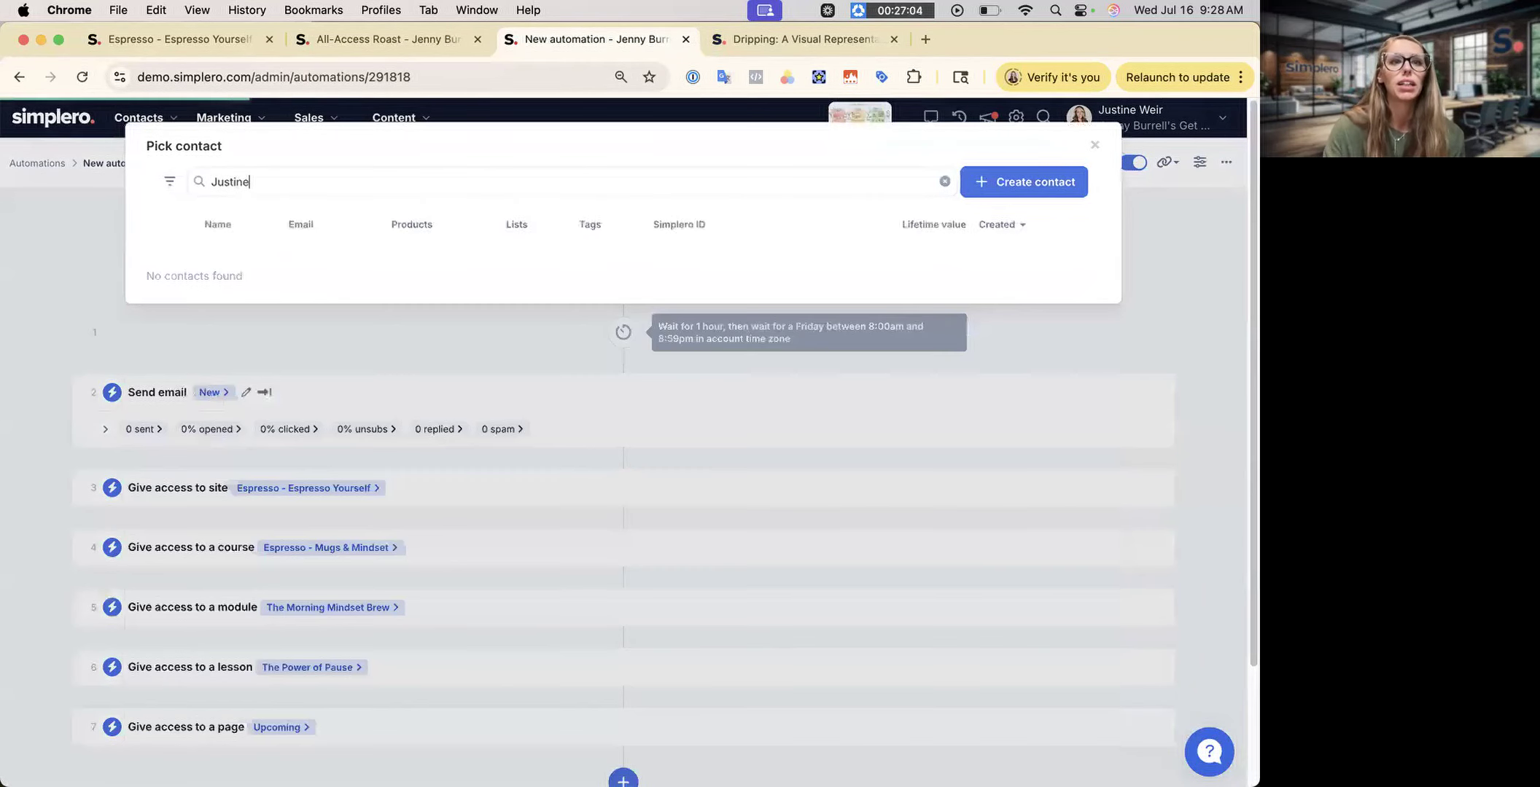
pyautogui.click(1061, 182)
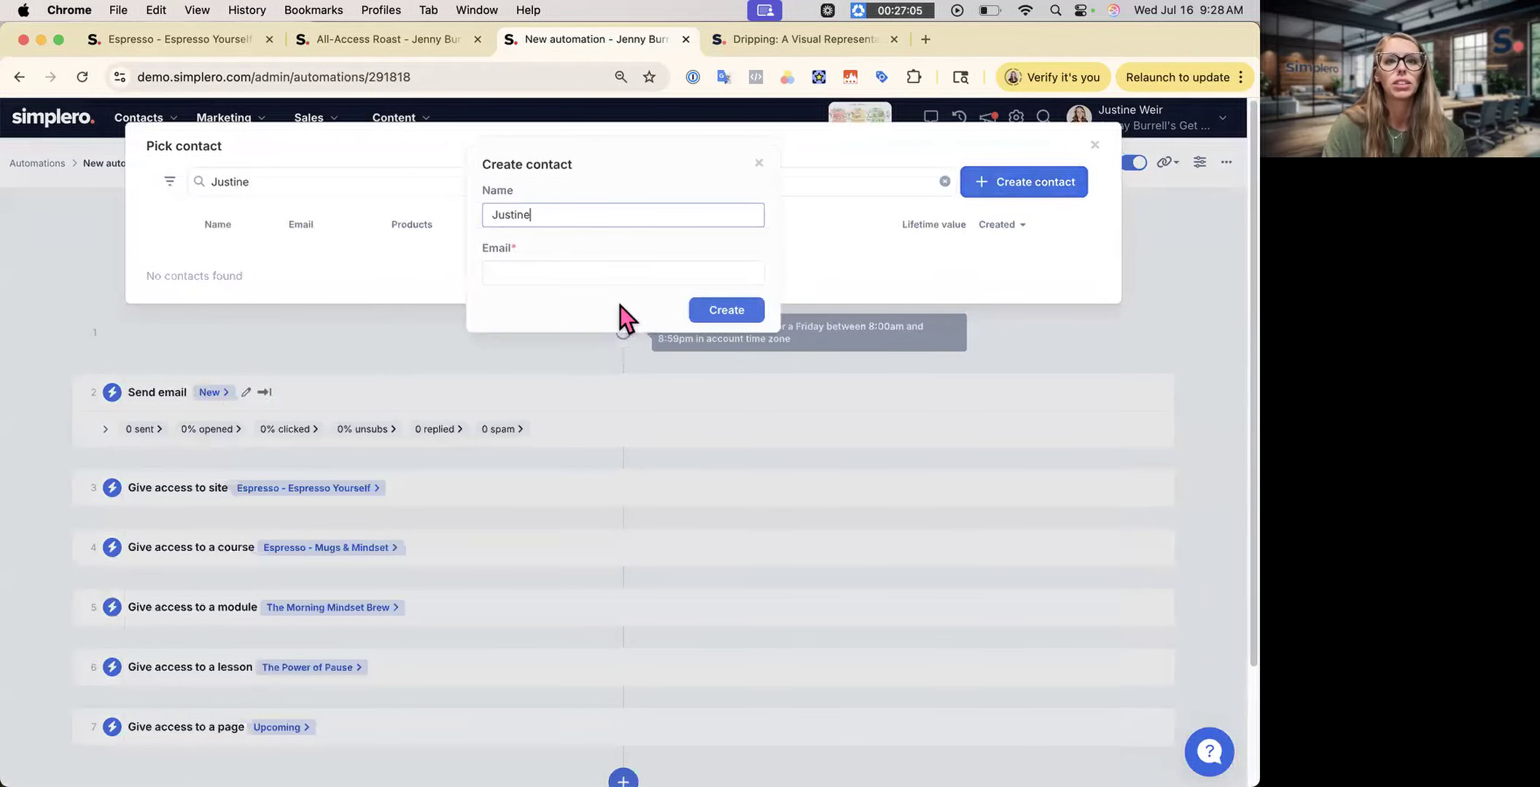
pyautogui.click(619, 280)
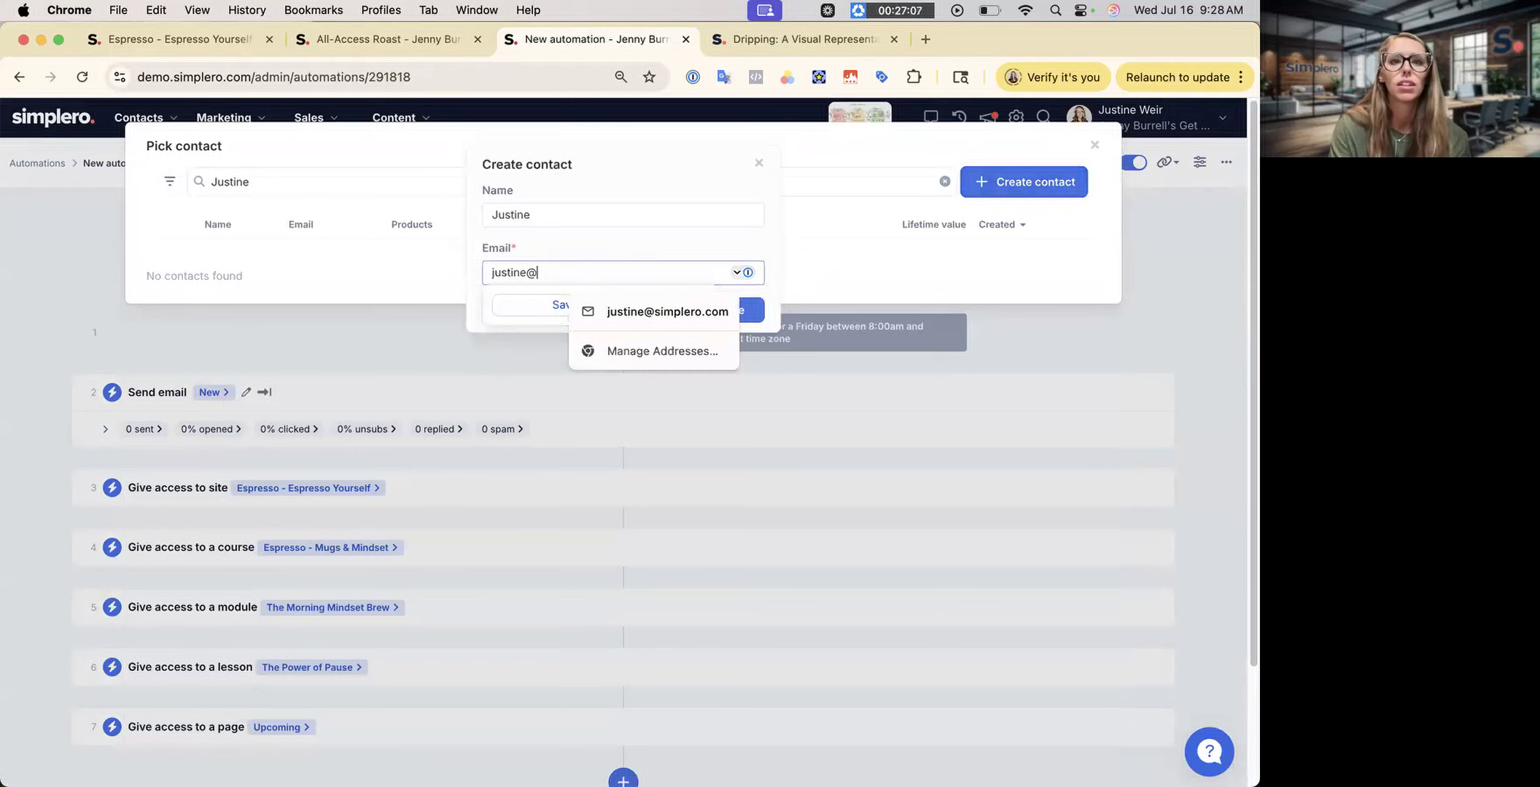
pyautogui.click(618, 321)
pyautogui.click(744, 308)
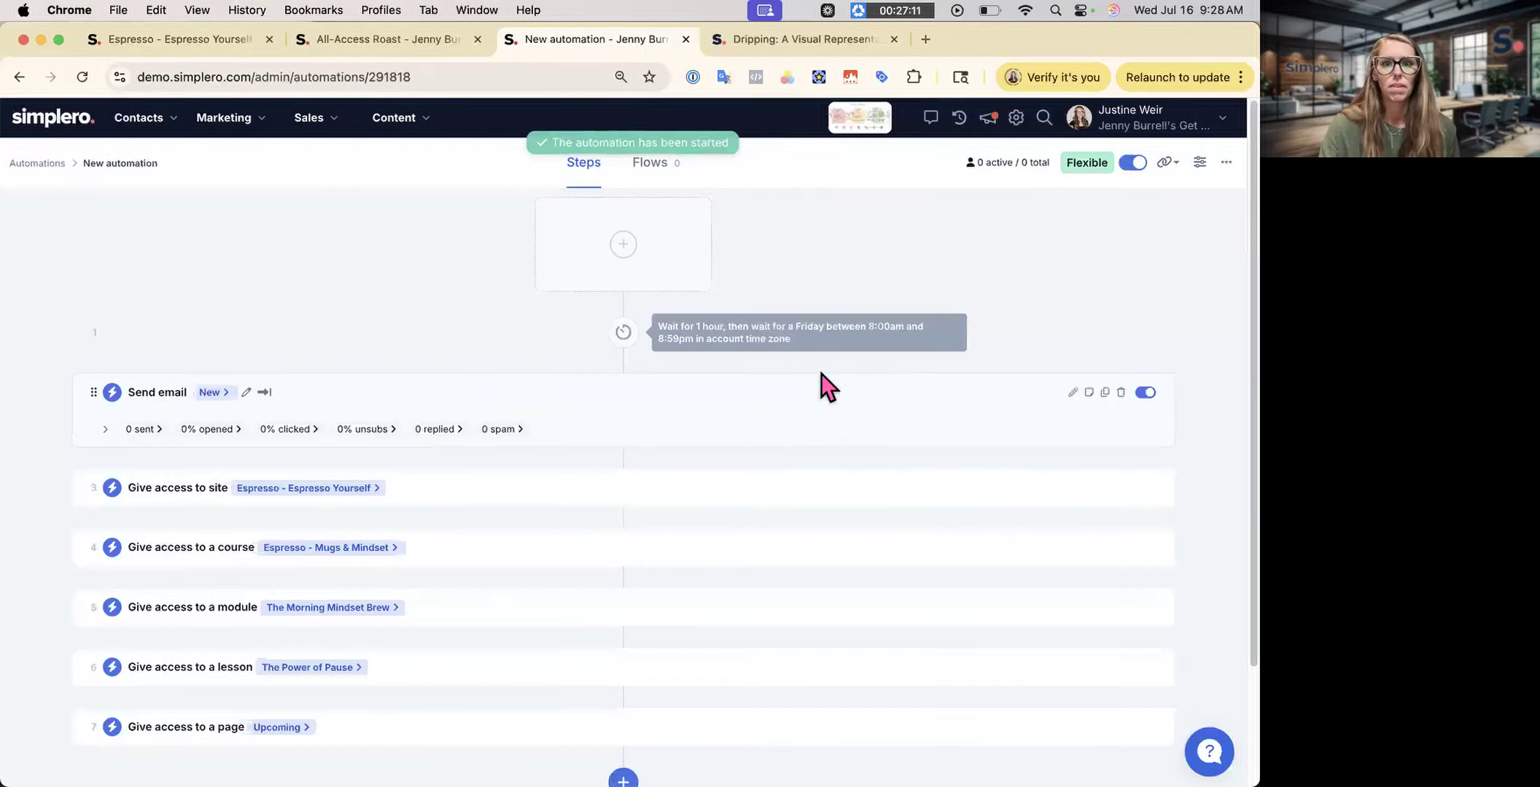
pyautogui.click(82, 77)
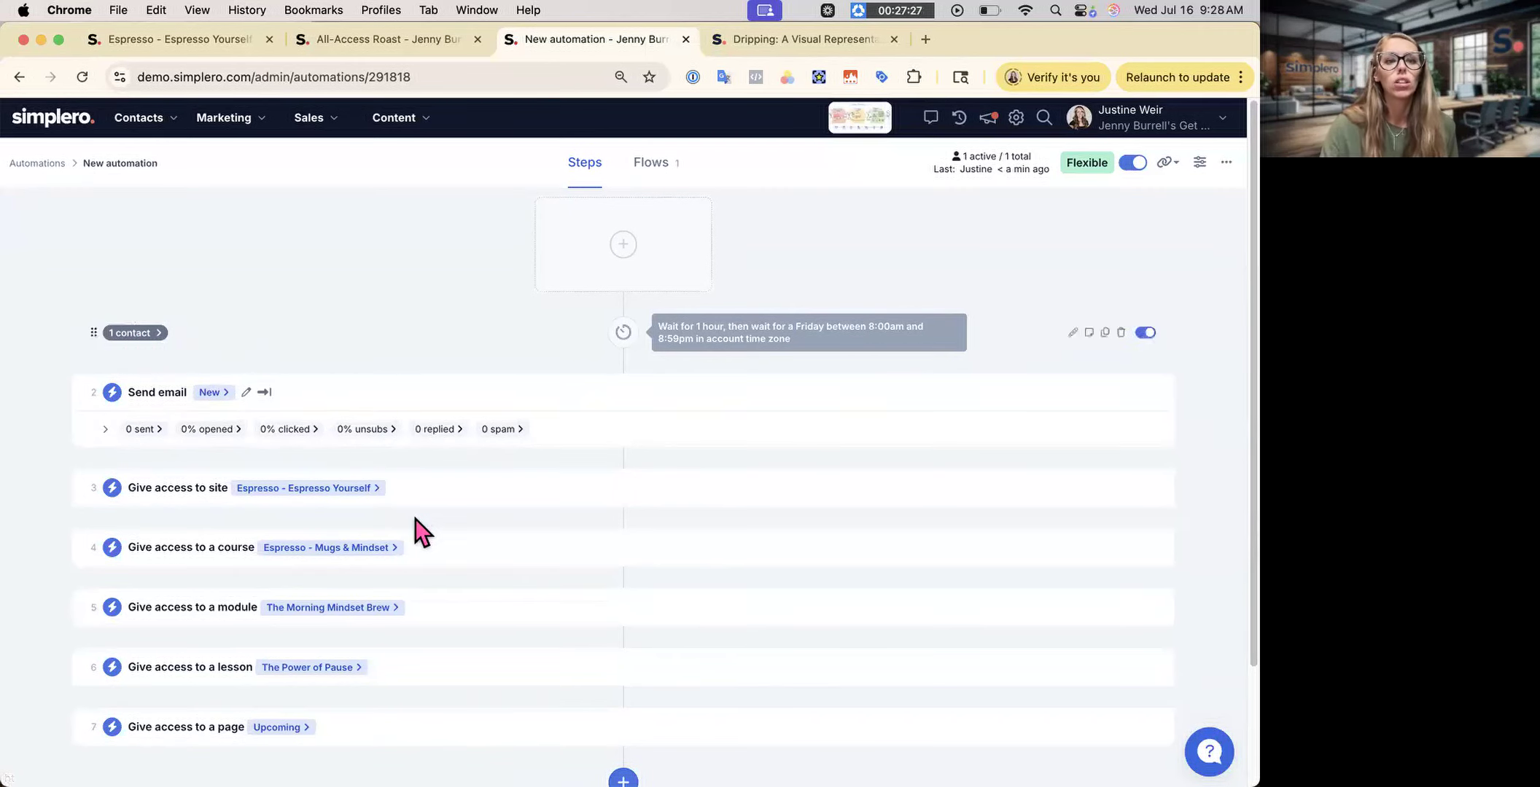
pyautogui.scroll(-3, 413, 520)
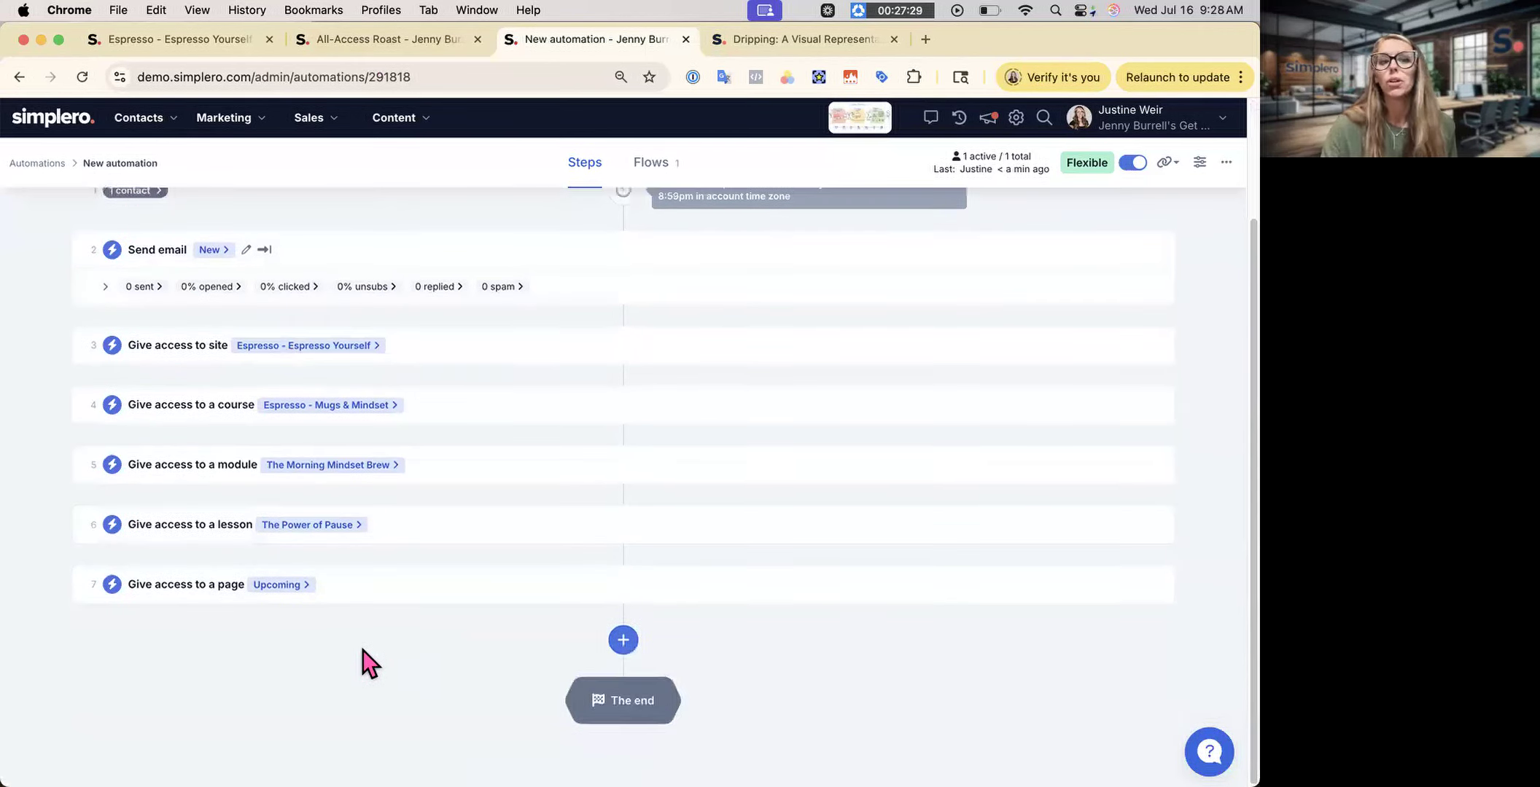
pyautogui.scroll(3, 370, 434)
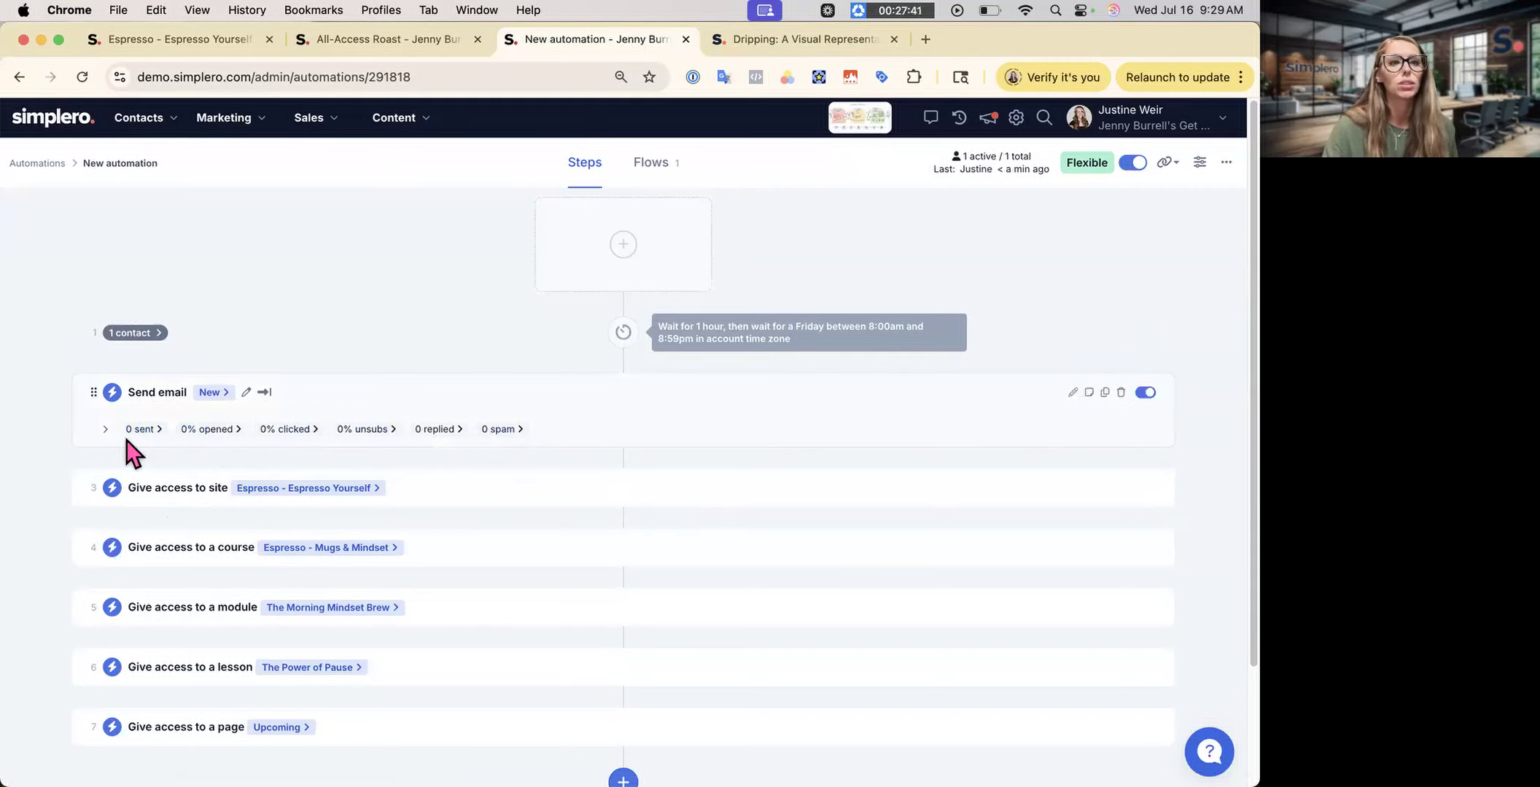
# - Inspect the test contact's active flow, its scheduled continue time, and its profile
pyautogui.click(649, 162)
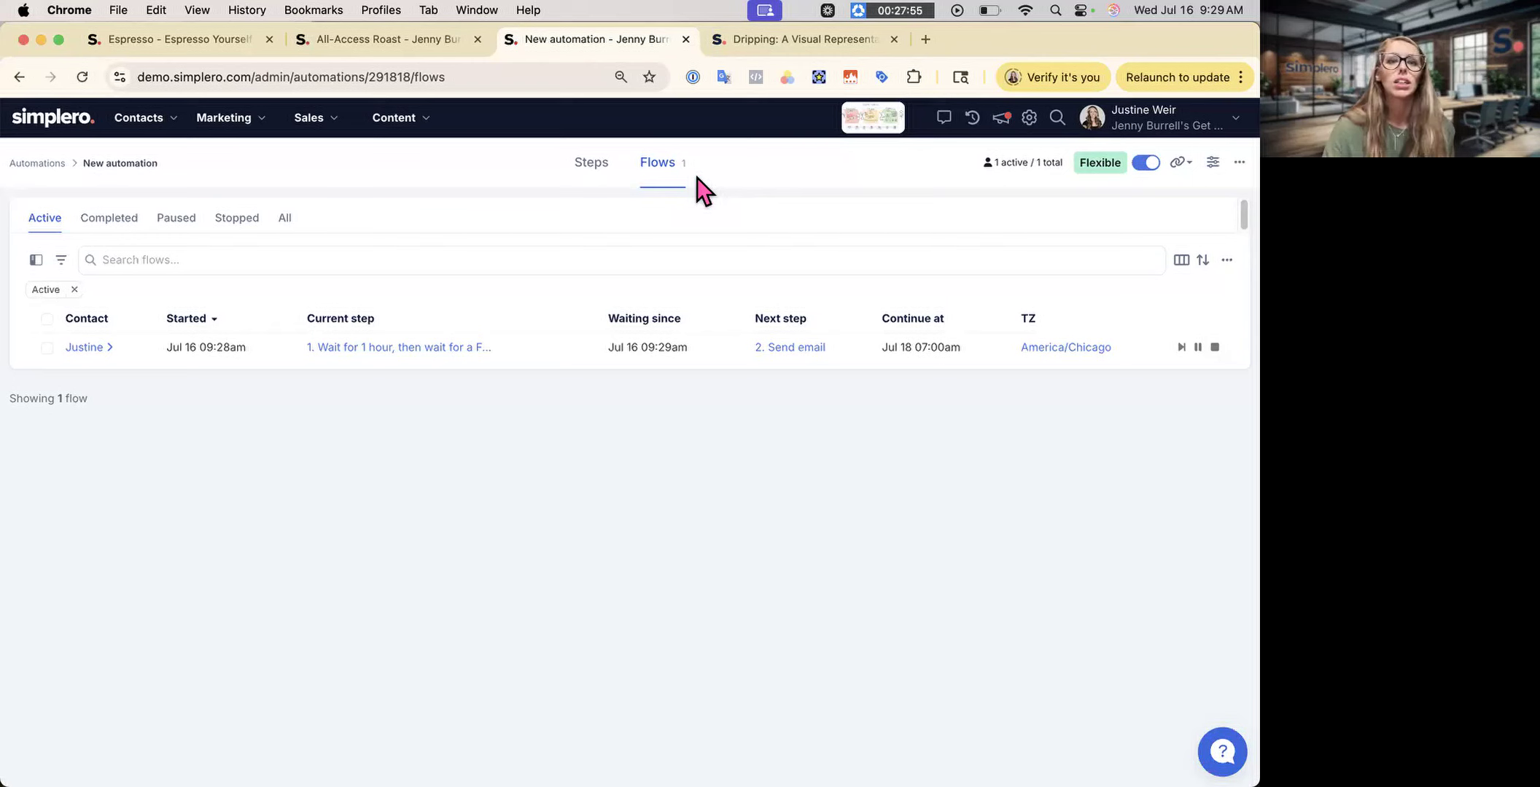
pyautogui.click(83, 347)
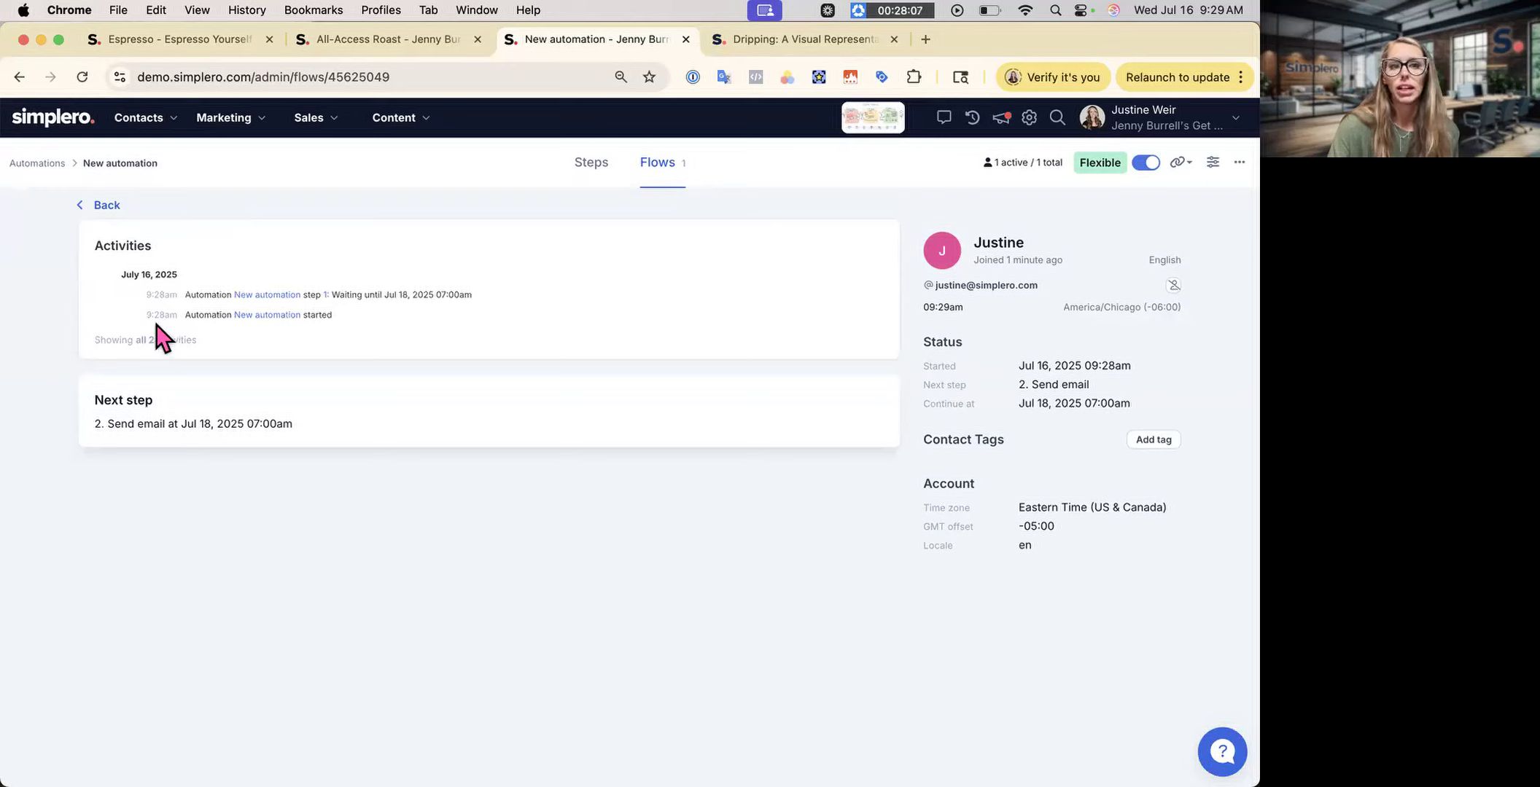
pyautogui.moveTo(385, 295); pyautogui.dragTo(492, 305)
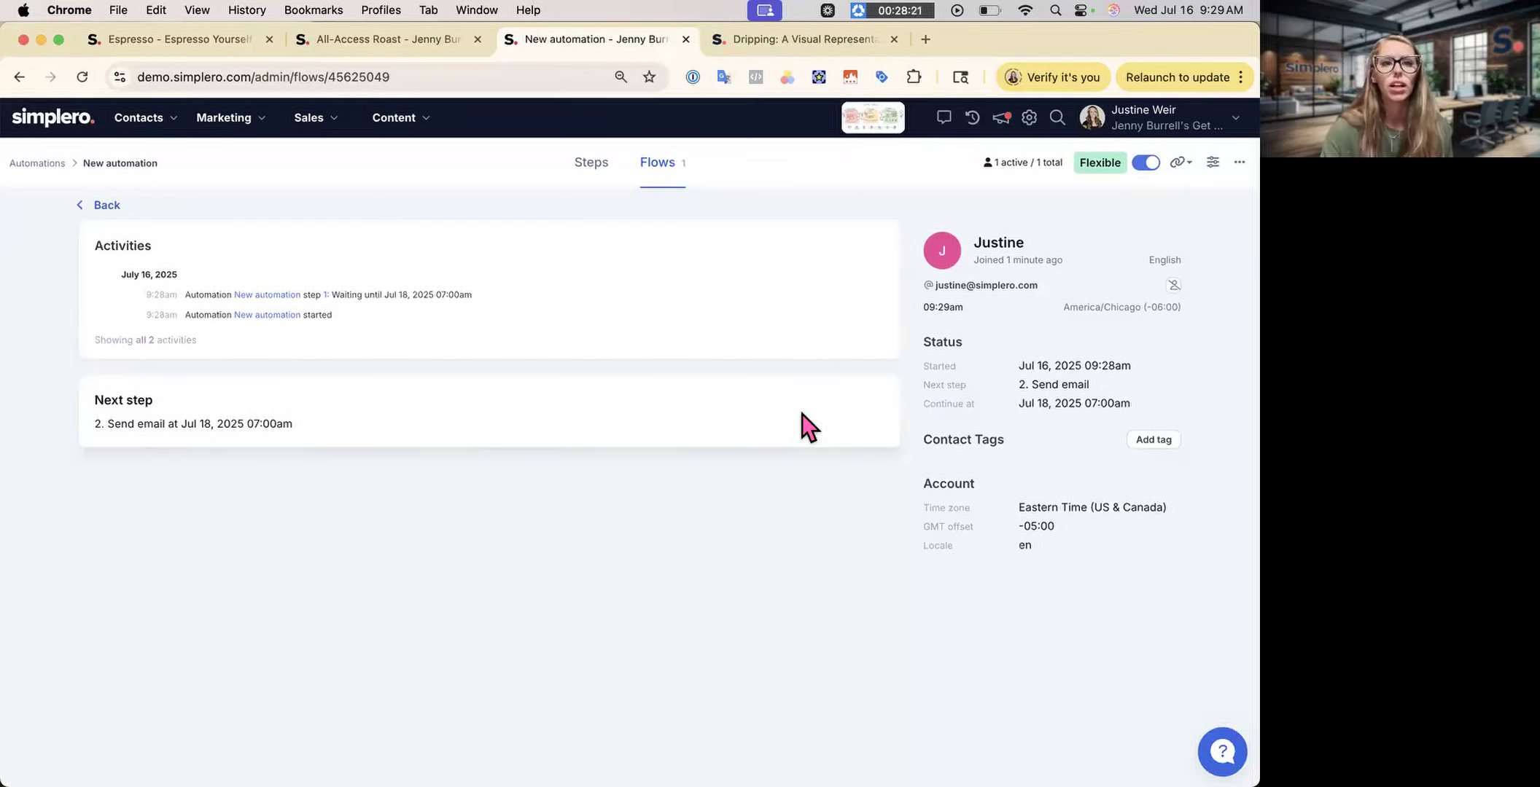
pyautogui.click(1003, 243)
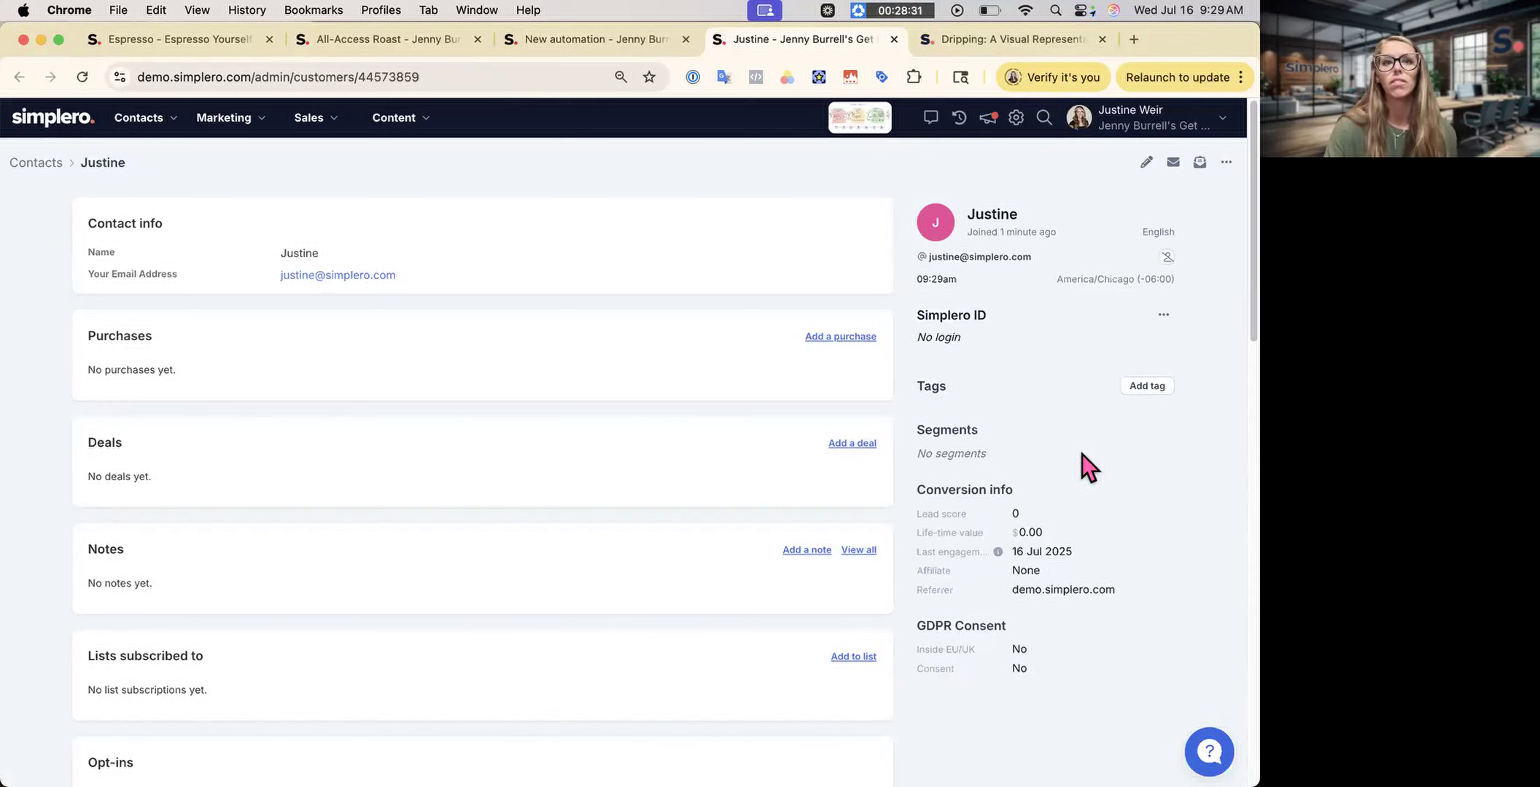
pyautogui.click(606, 37)
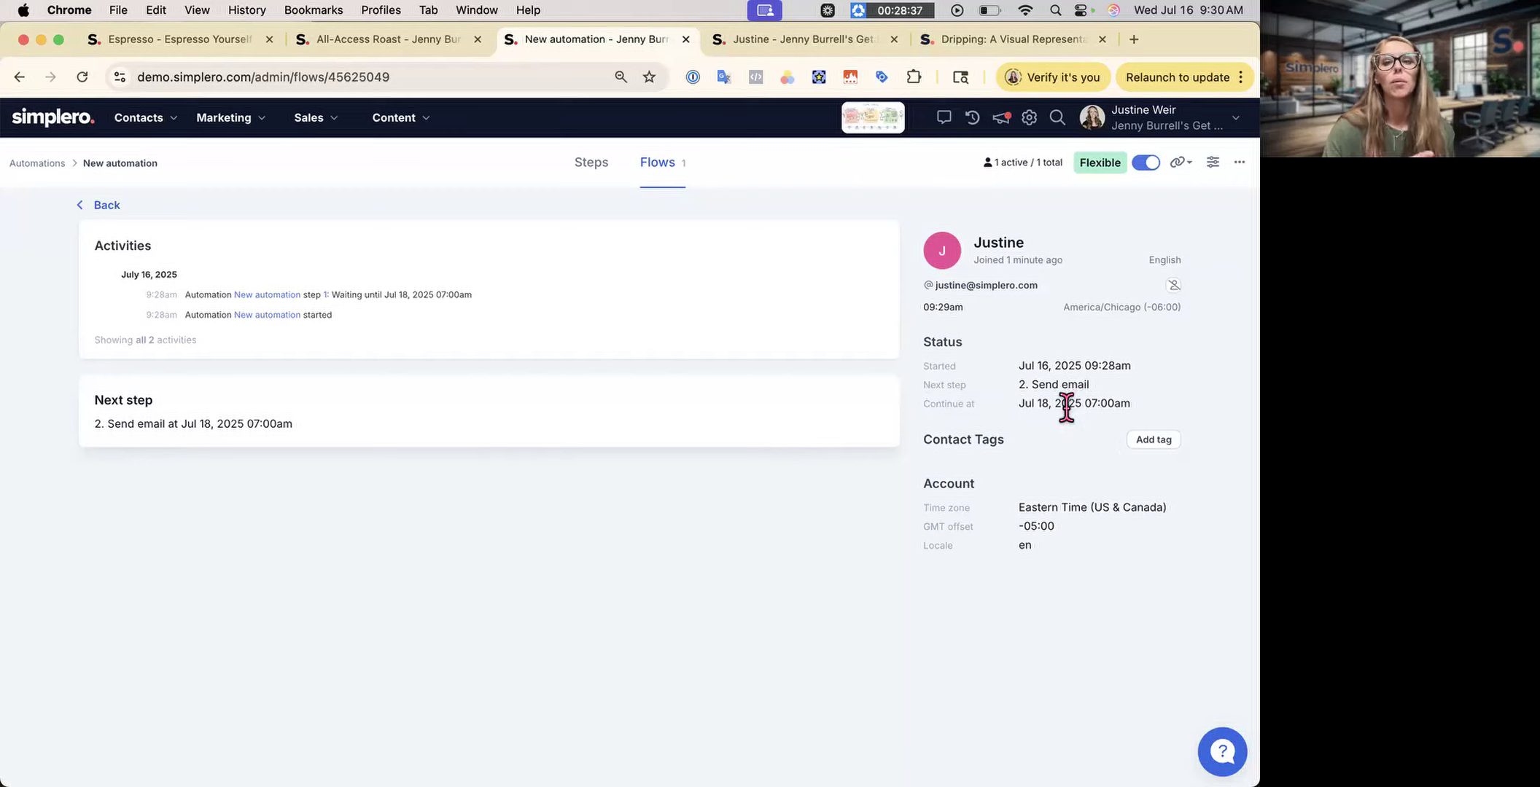
# - Check the empty Stopped, Completed and Paused flow lists, then return to the automation's steps
pyautogui.click(109, 207)
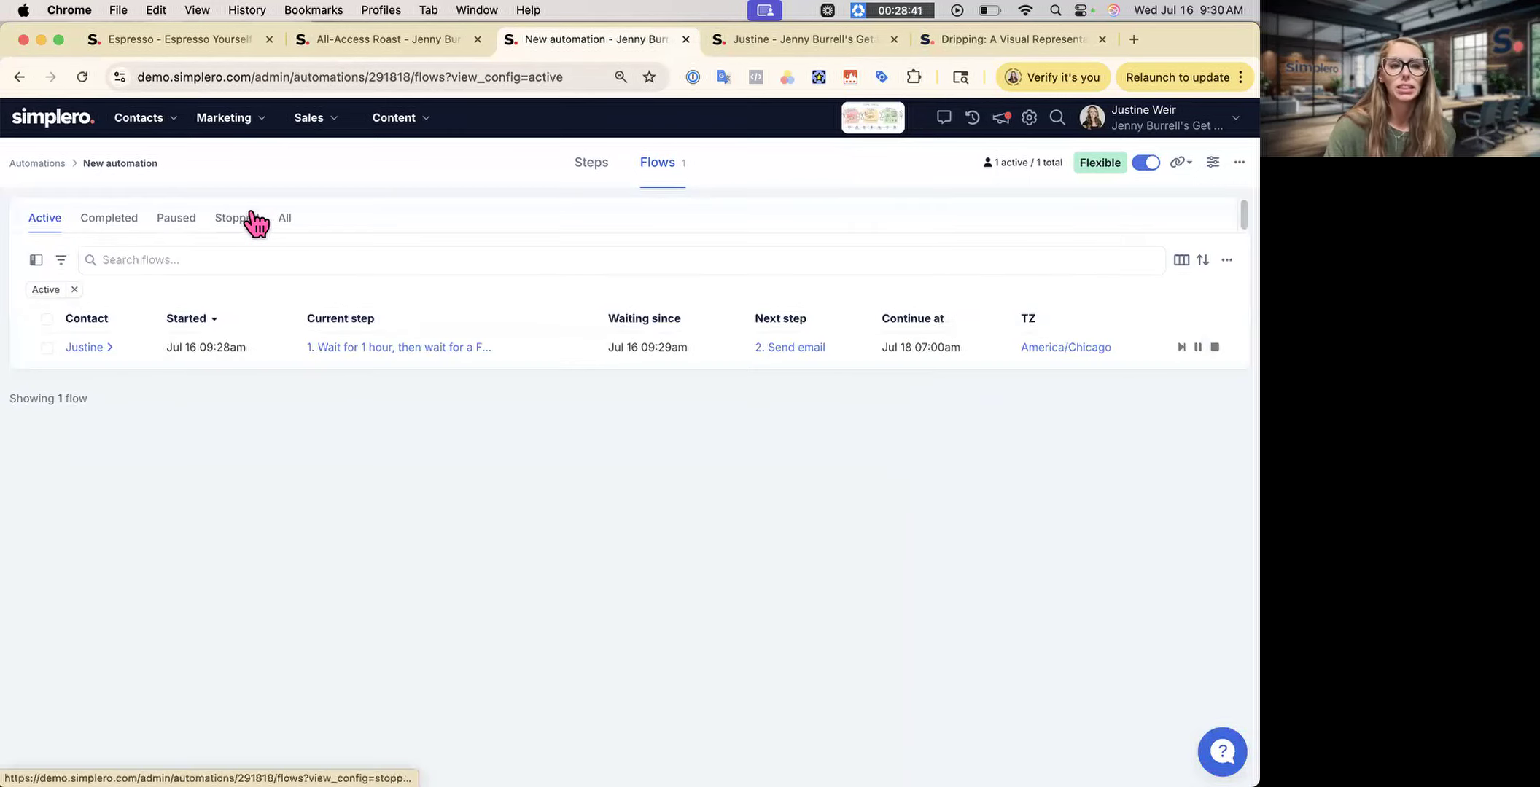
pyautogui.click(248, 218)
pyautogui.click(110, 227)
pyautogui.click(182, 220)
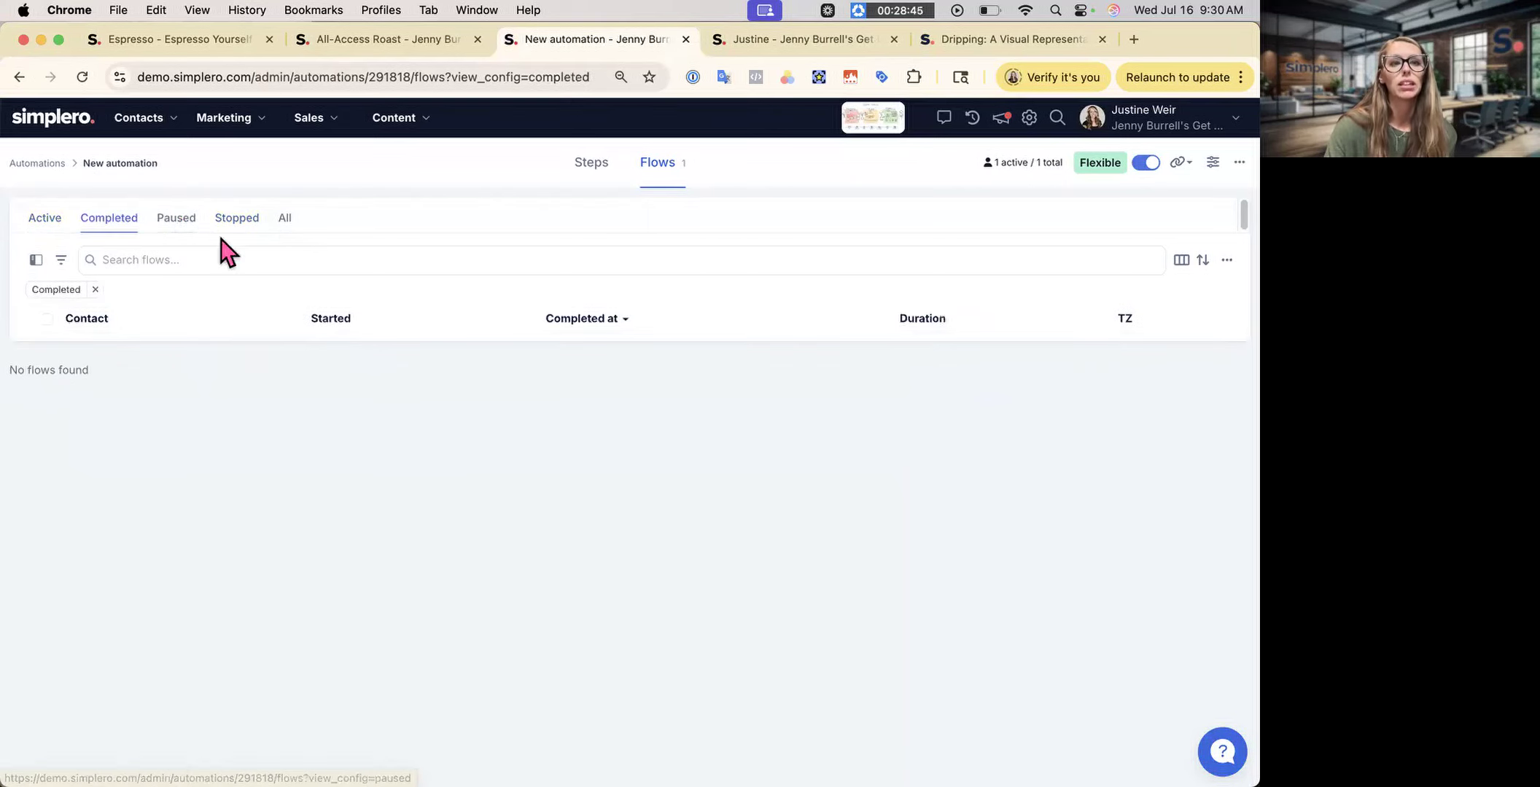
pyautogui.click(599, 184)
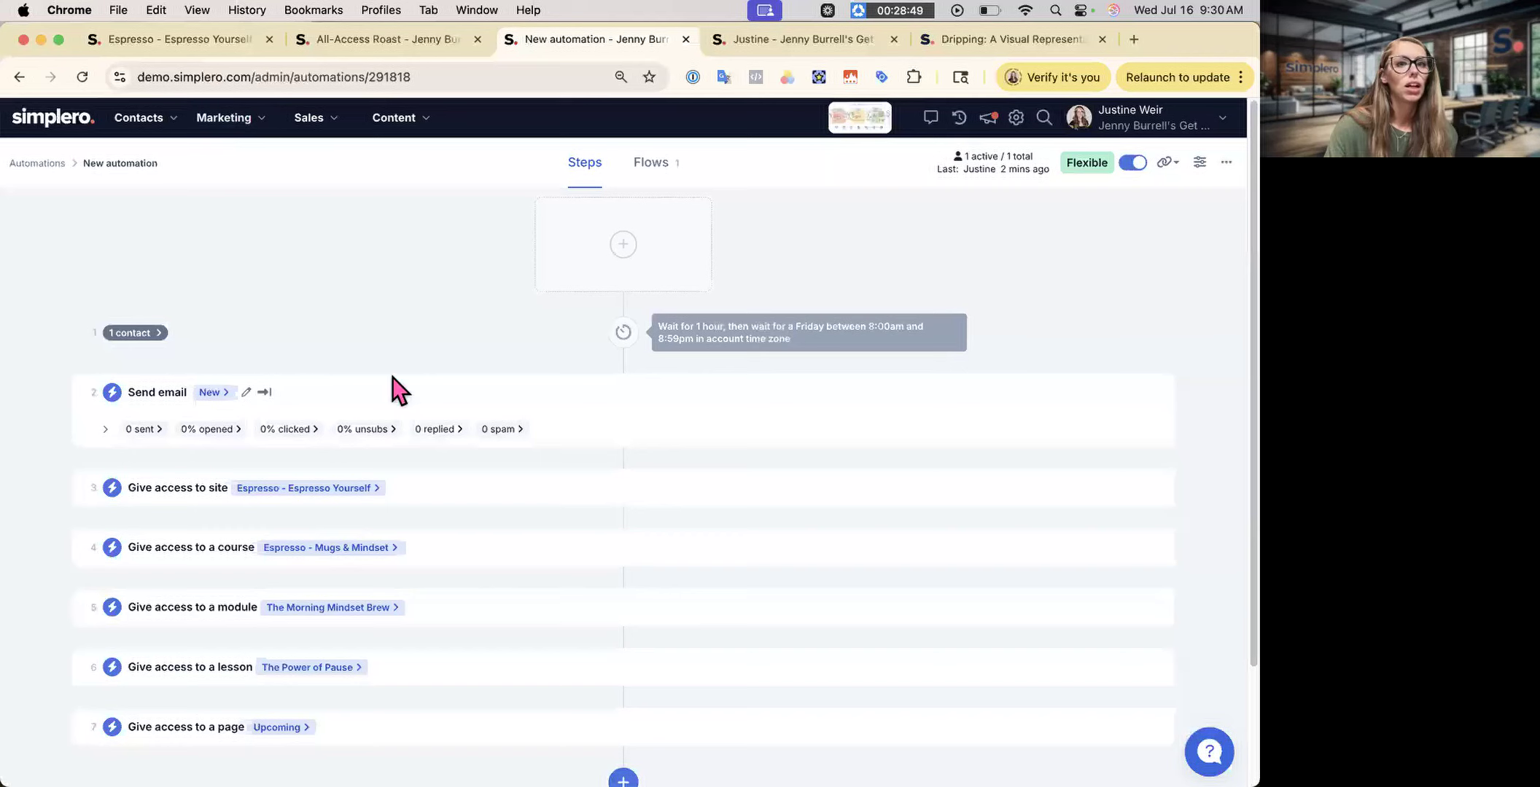
# - Open the content settings of the All-Access Roast product
pyautogui.scroll(-2, 570, 683)
pyautogui.scroll(1, 332, 589)
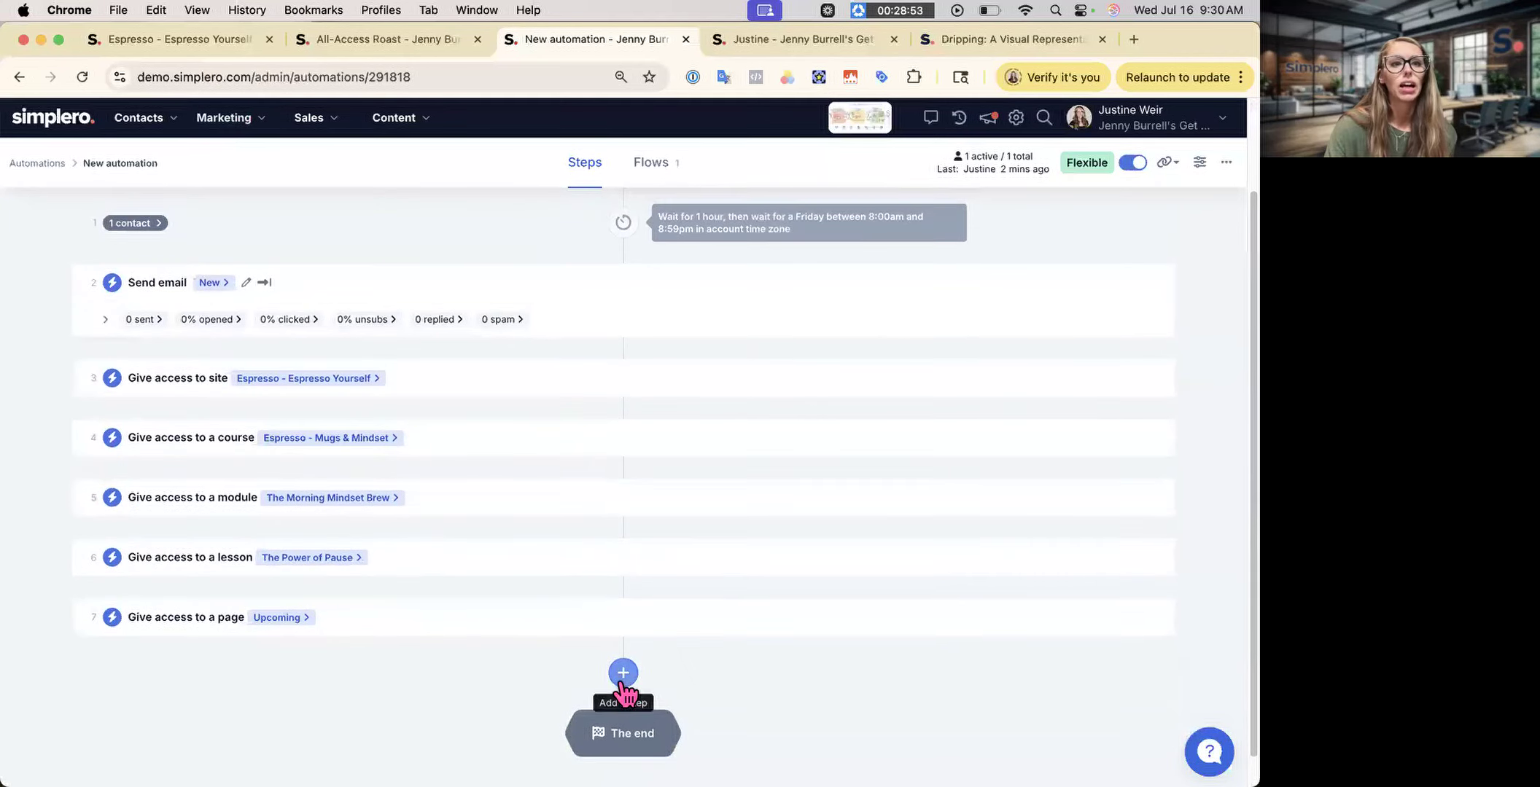
pyautogui.moveTo(324, 119)
pyautogui.click(384, 192)
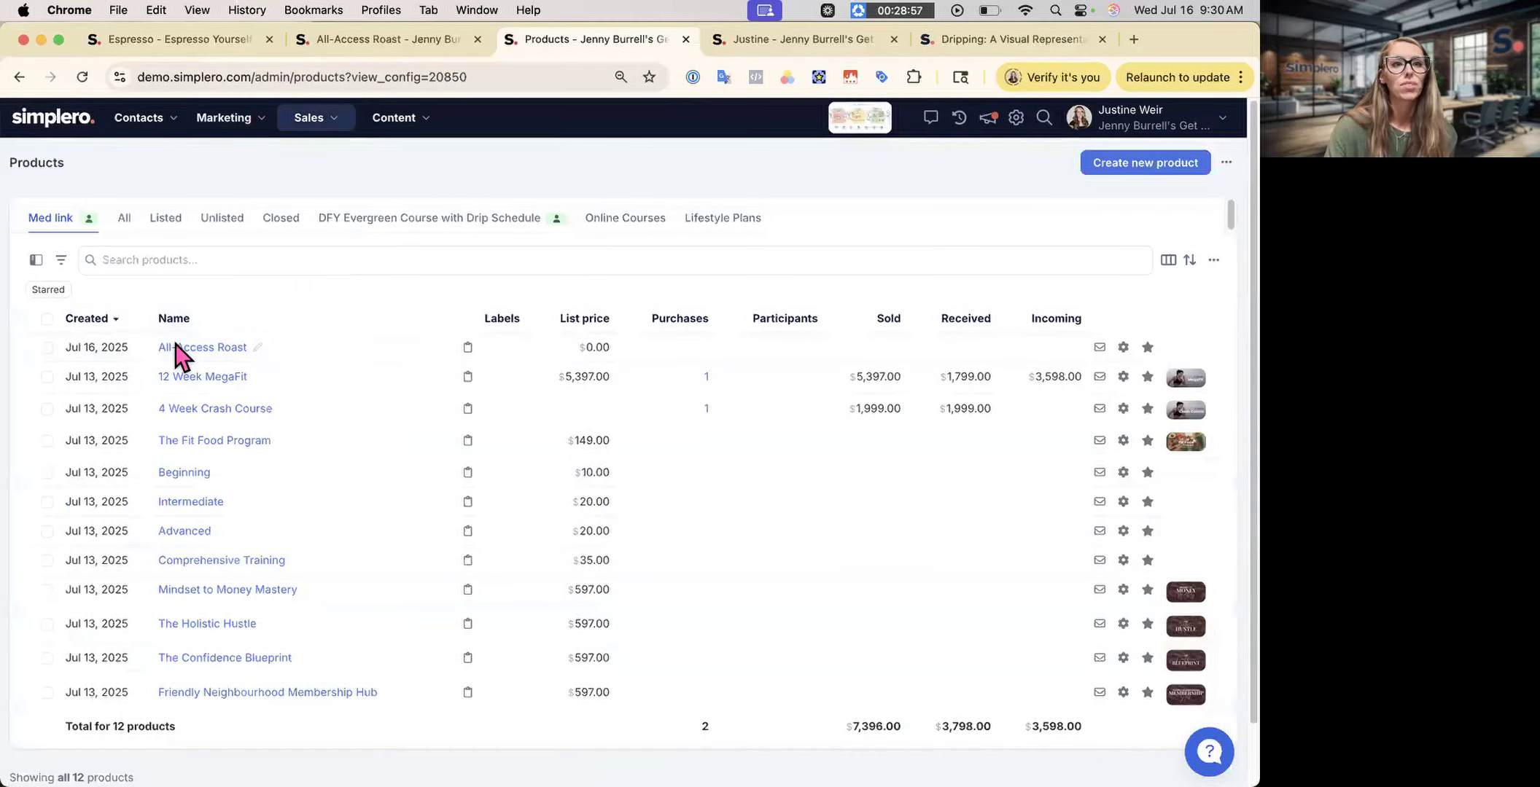
pyautogui.click(178, 349)
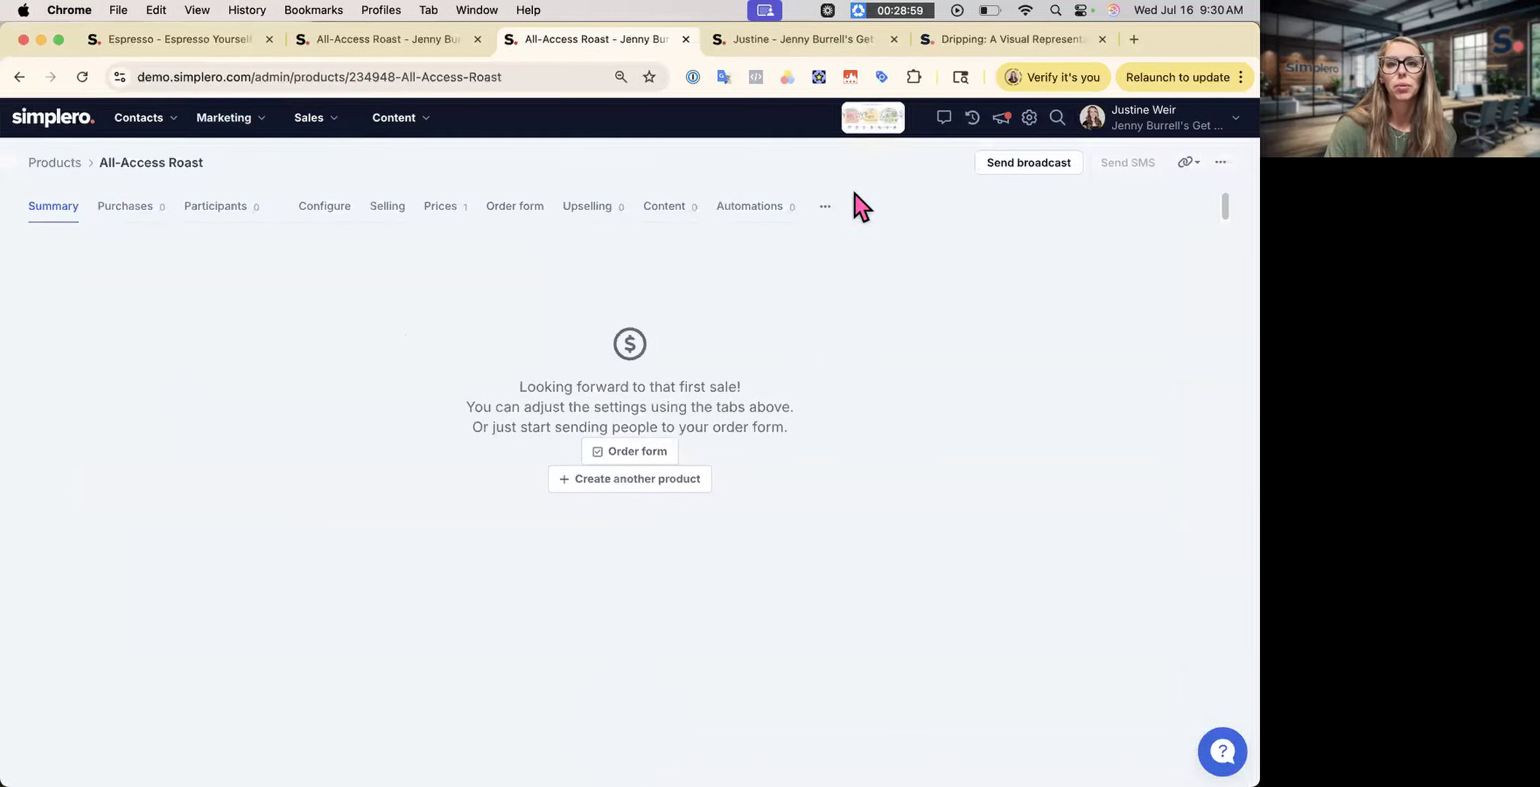
pyautogui.click(826, 212)
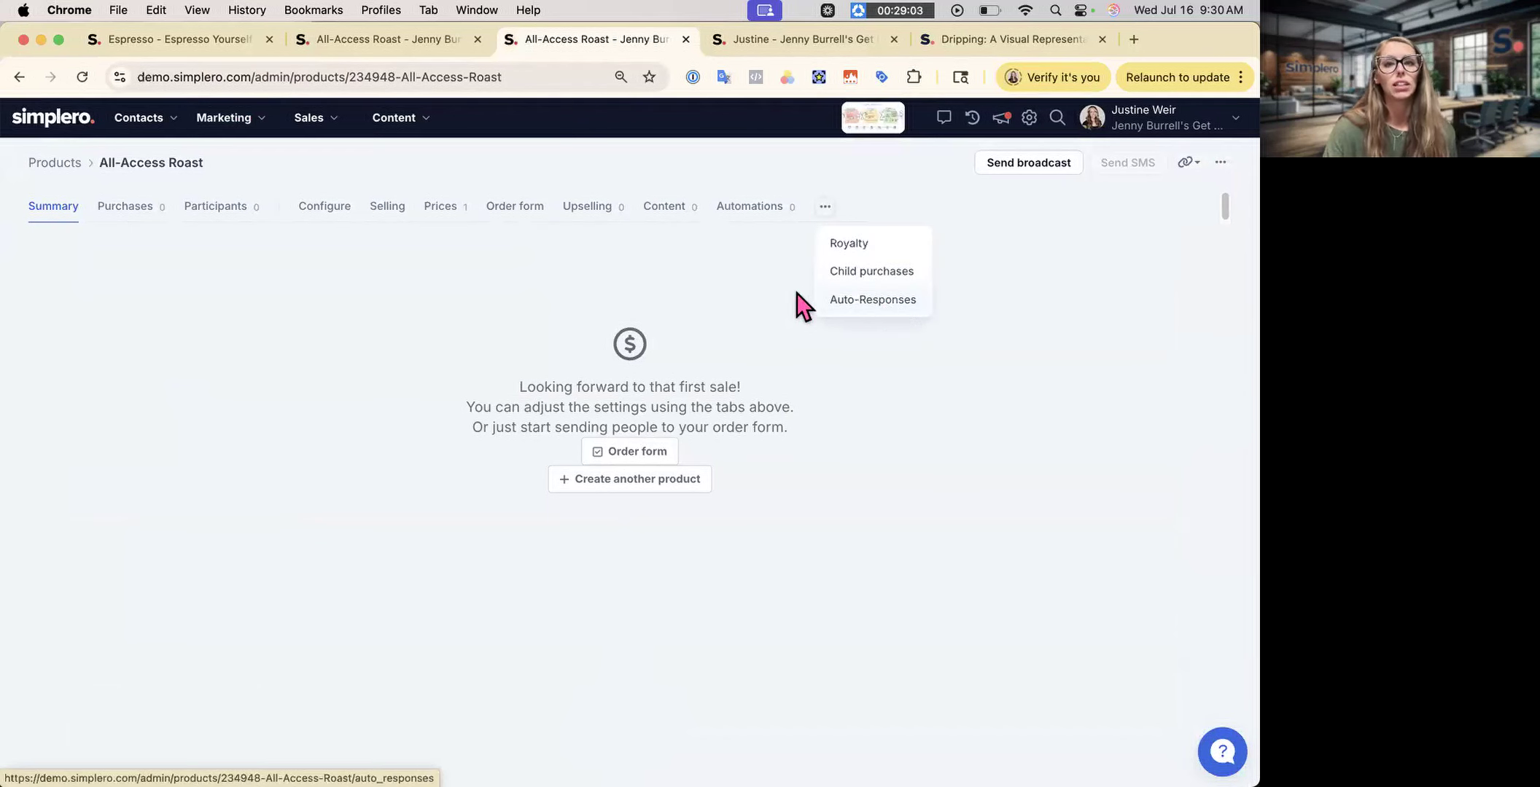
pyautogui.click(667, 209)
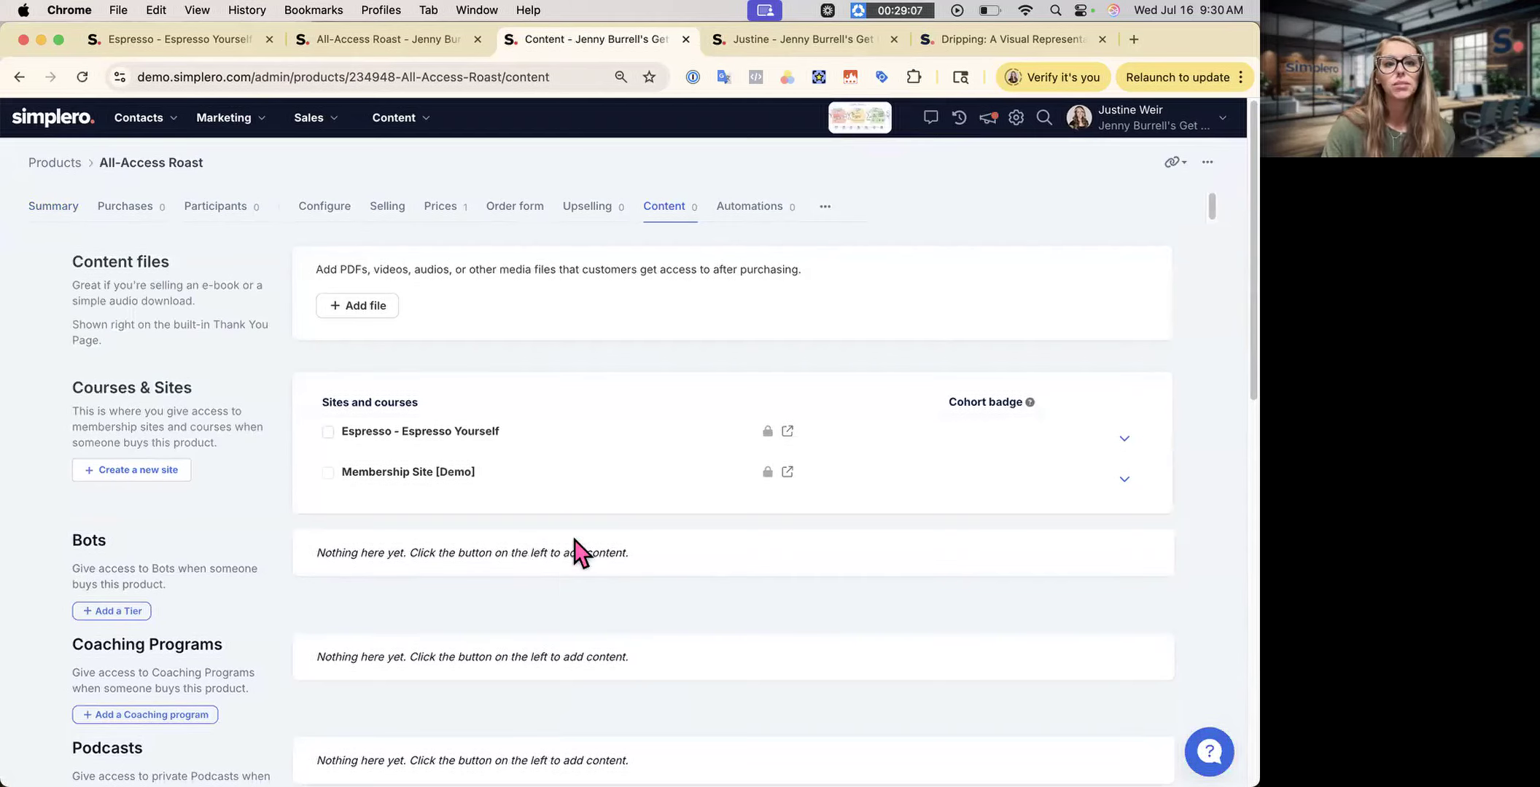
# - Attach New automation, include the Espresso - Espresso Yourself site, and save the changes
pyautogui.scroll(-15, 554, 570)
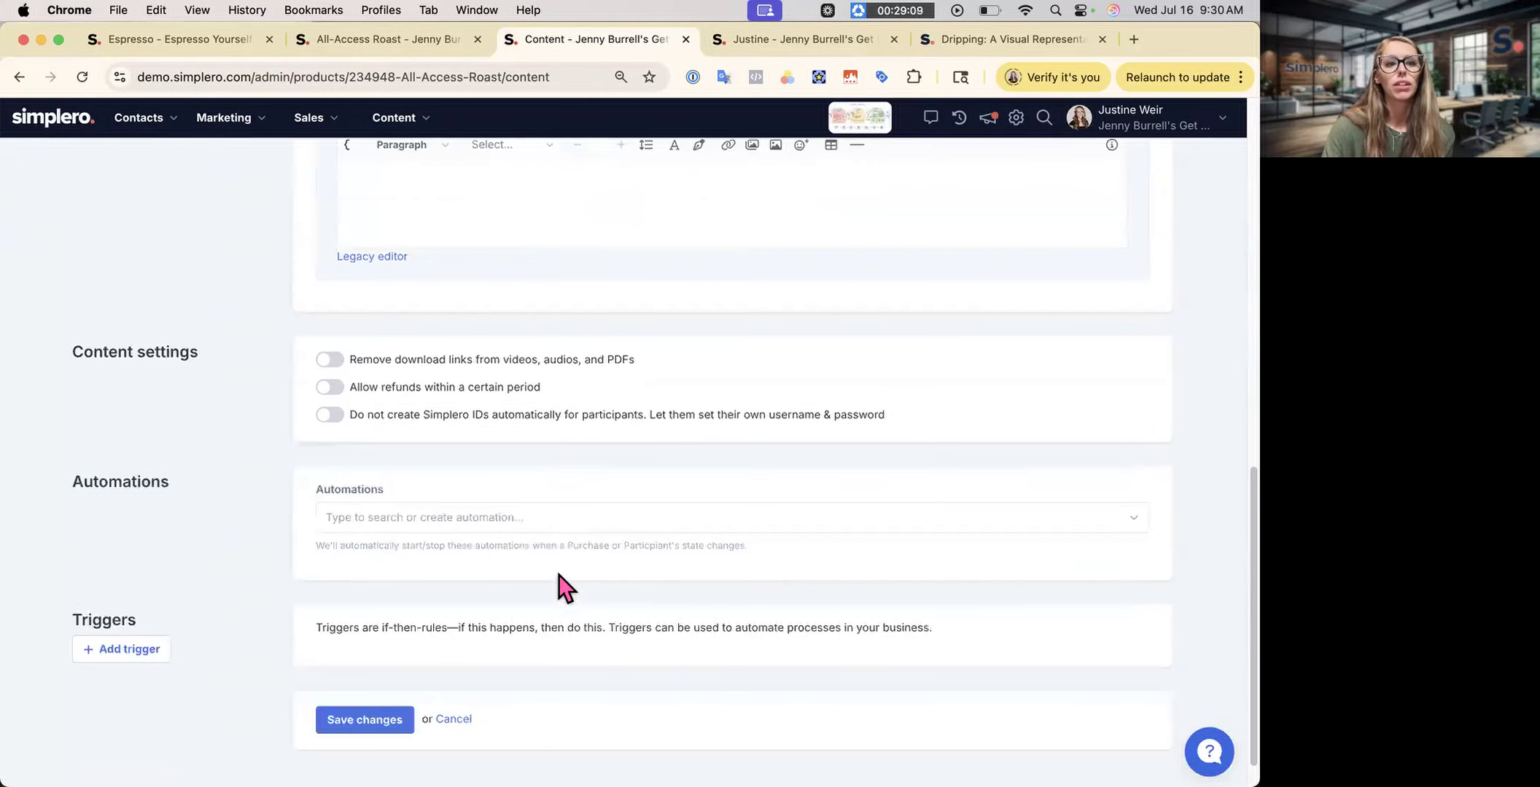
pyautogui.click(447, 478)
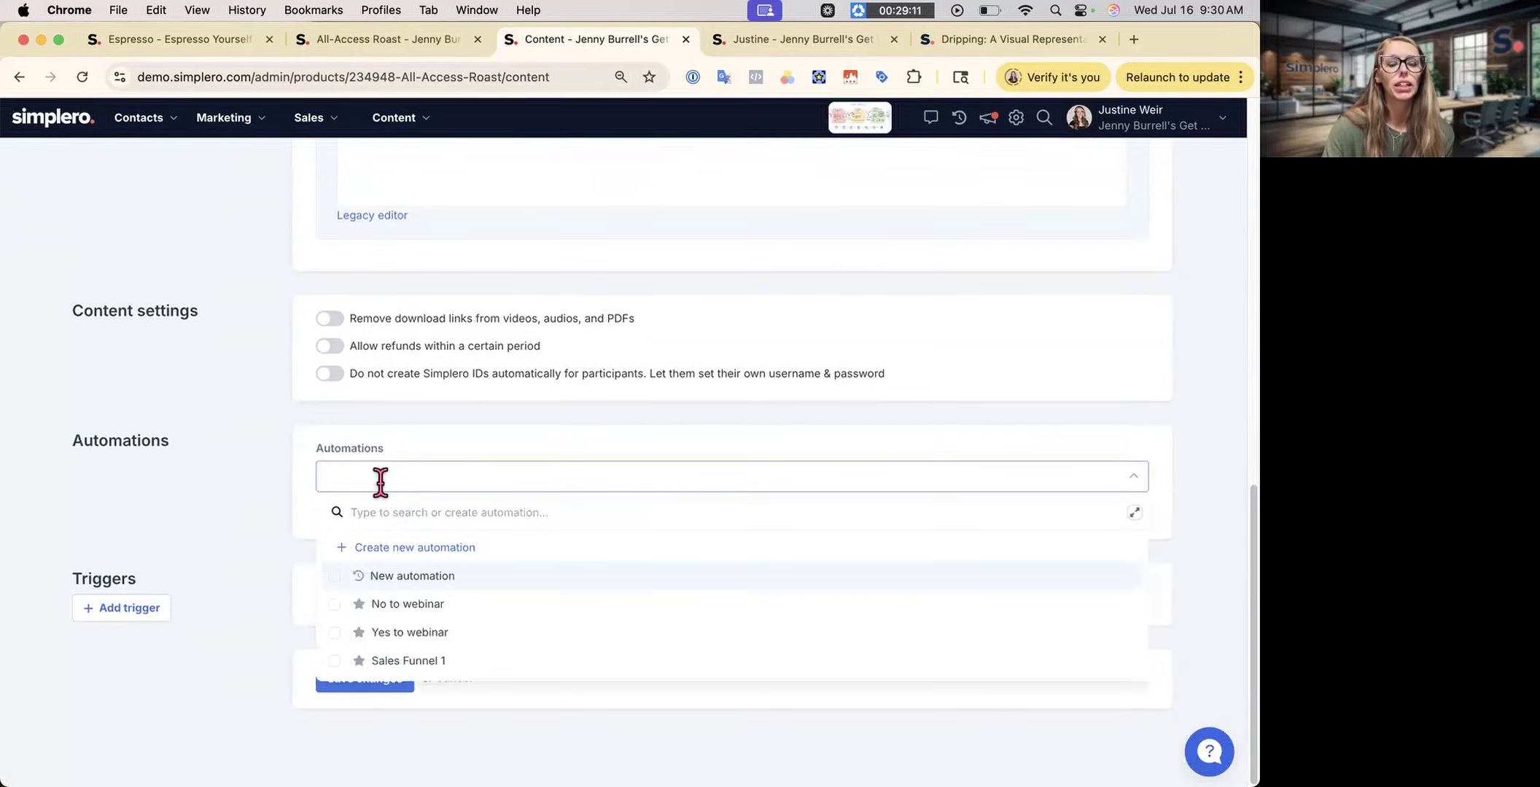
pyautogui.click(406, 580)
pyautogui.click(194, 496)
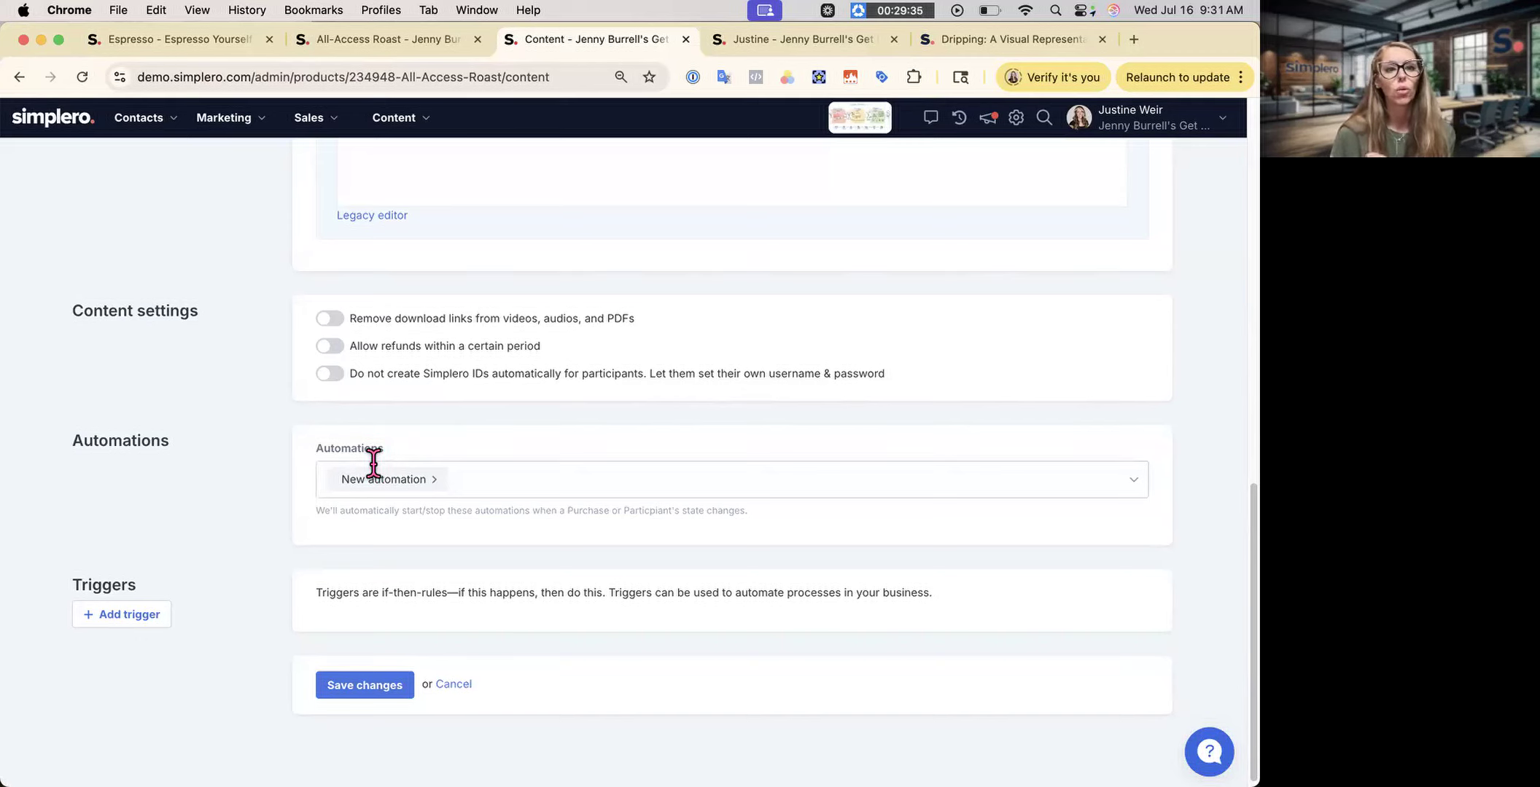
pyautogui.scroll(15, 375, 467)
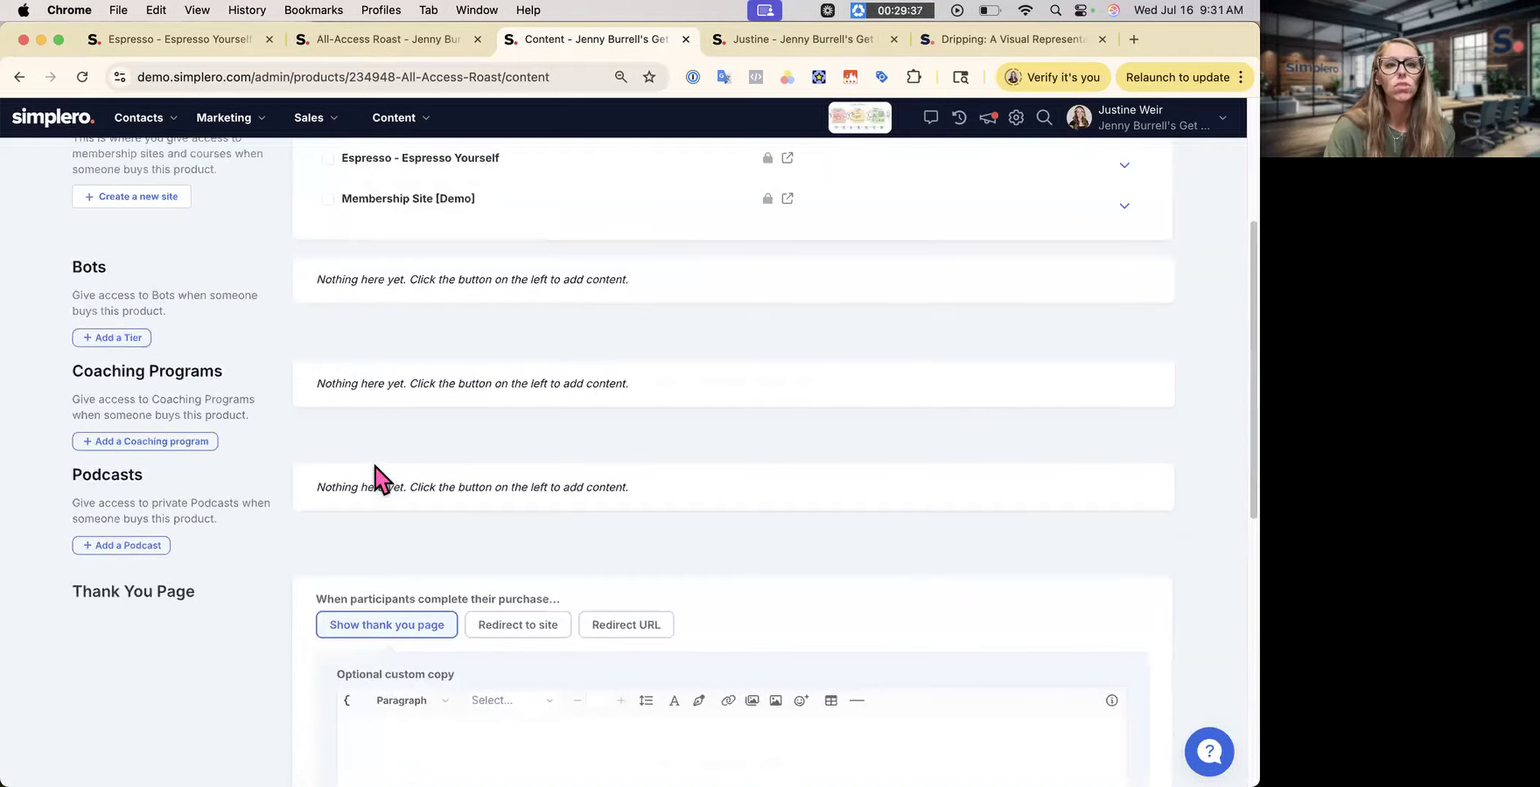
pyautogui.click(325, 416)
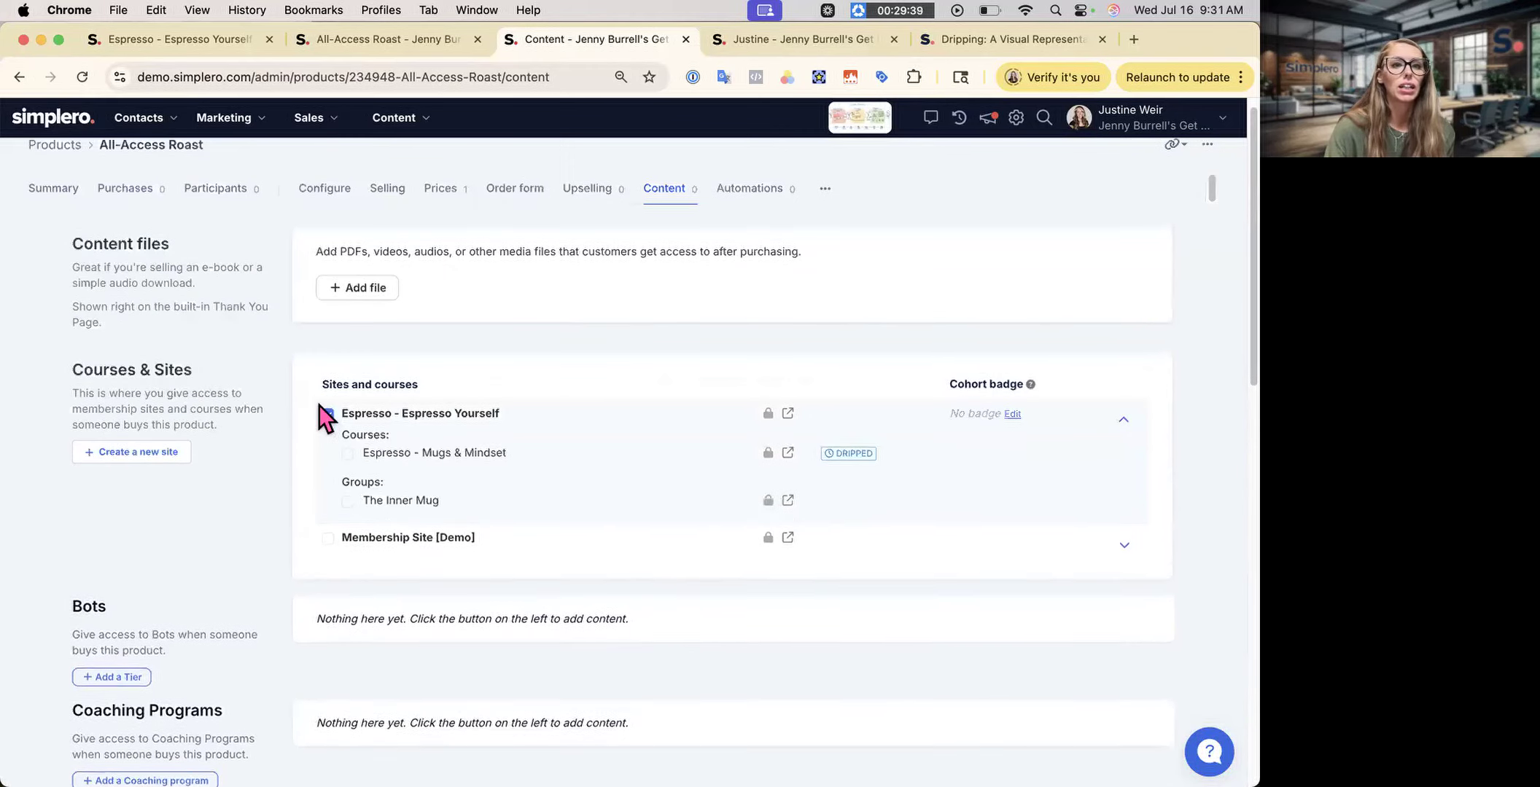
pyautogui.scroll(-1, 541, 586)
pyautogui.scroll(-15, 541, 586)
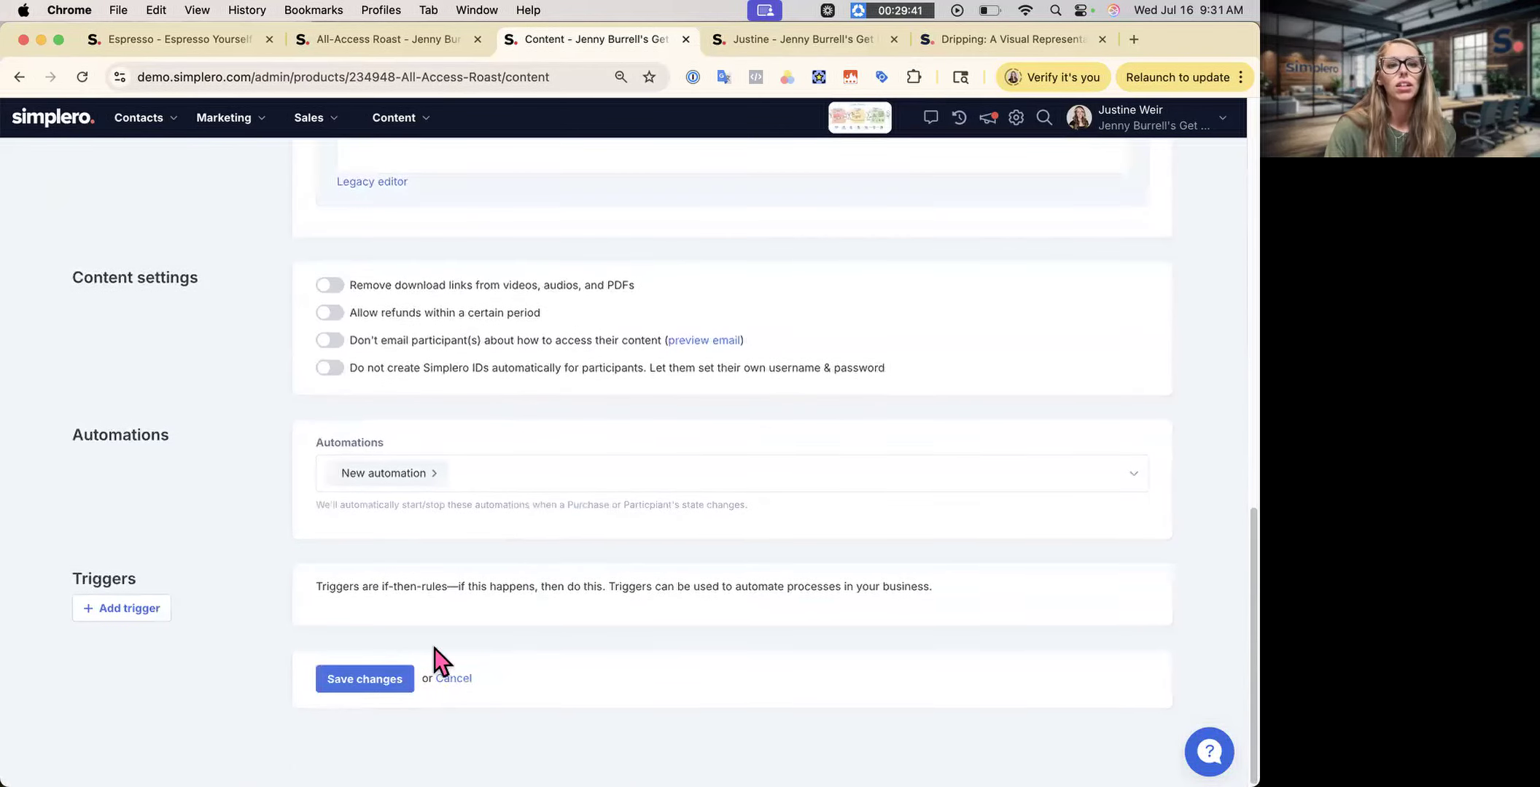
pyautogui.click(348, 680)
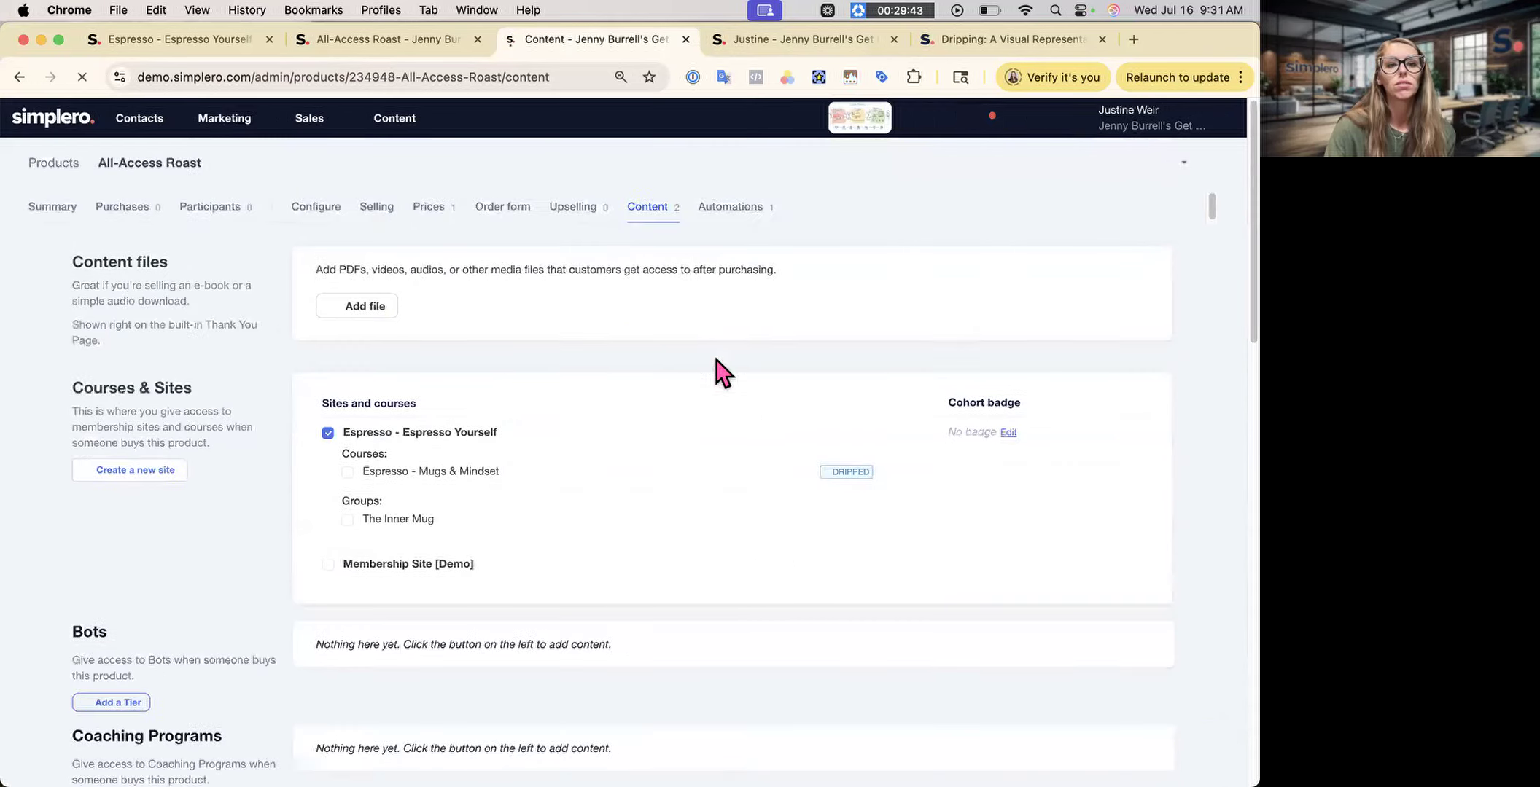
# - Create an auto-response titled 'New email 2.0' for All-Access Roast
pyautogui.click(822, 207)
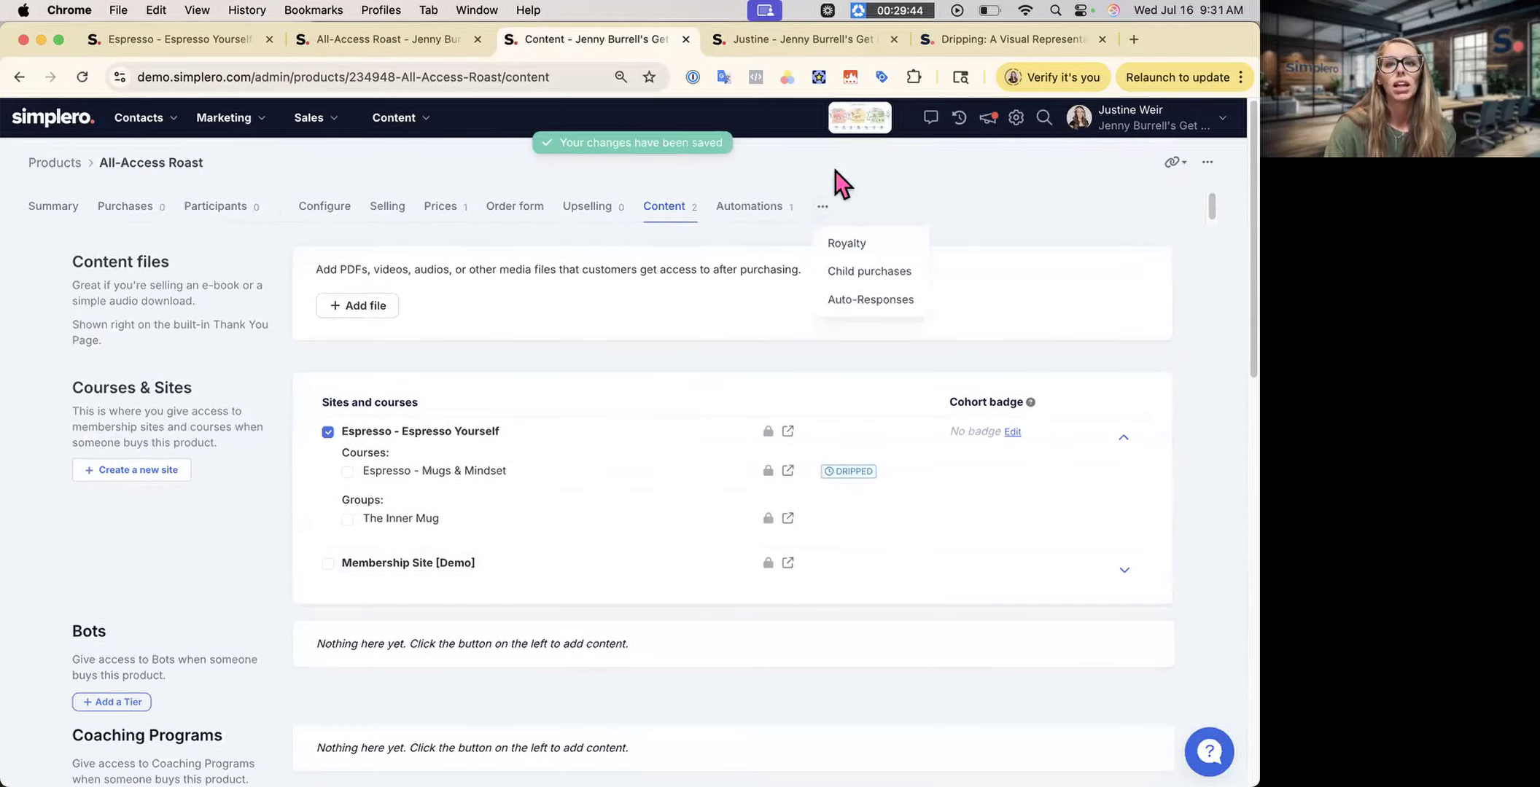
pyautogui.click(874, 300)
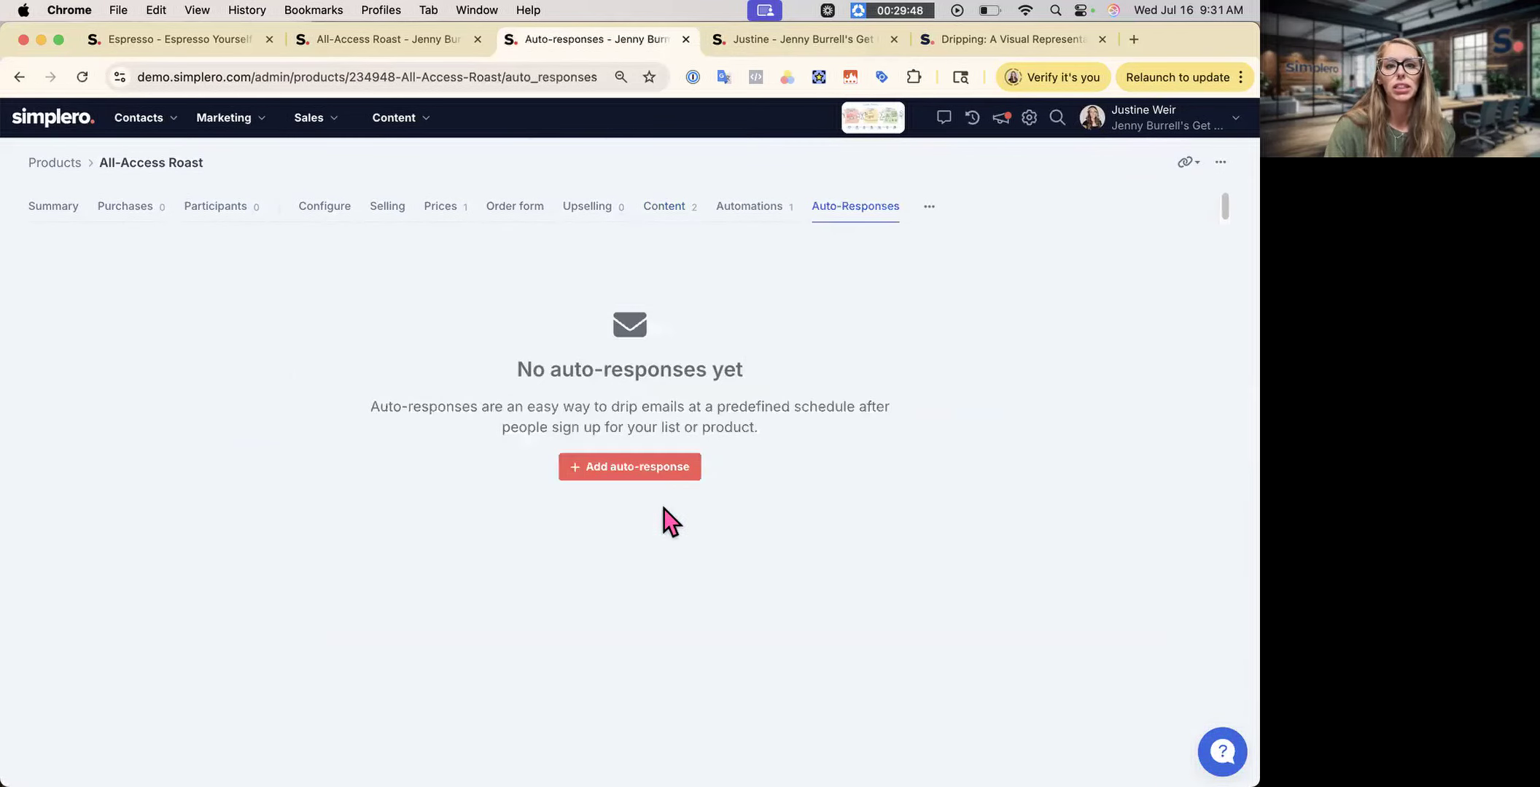
pyautogui.click(649, 467)
pyautogui.write('New email ')
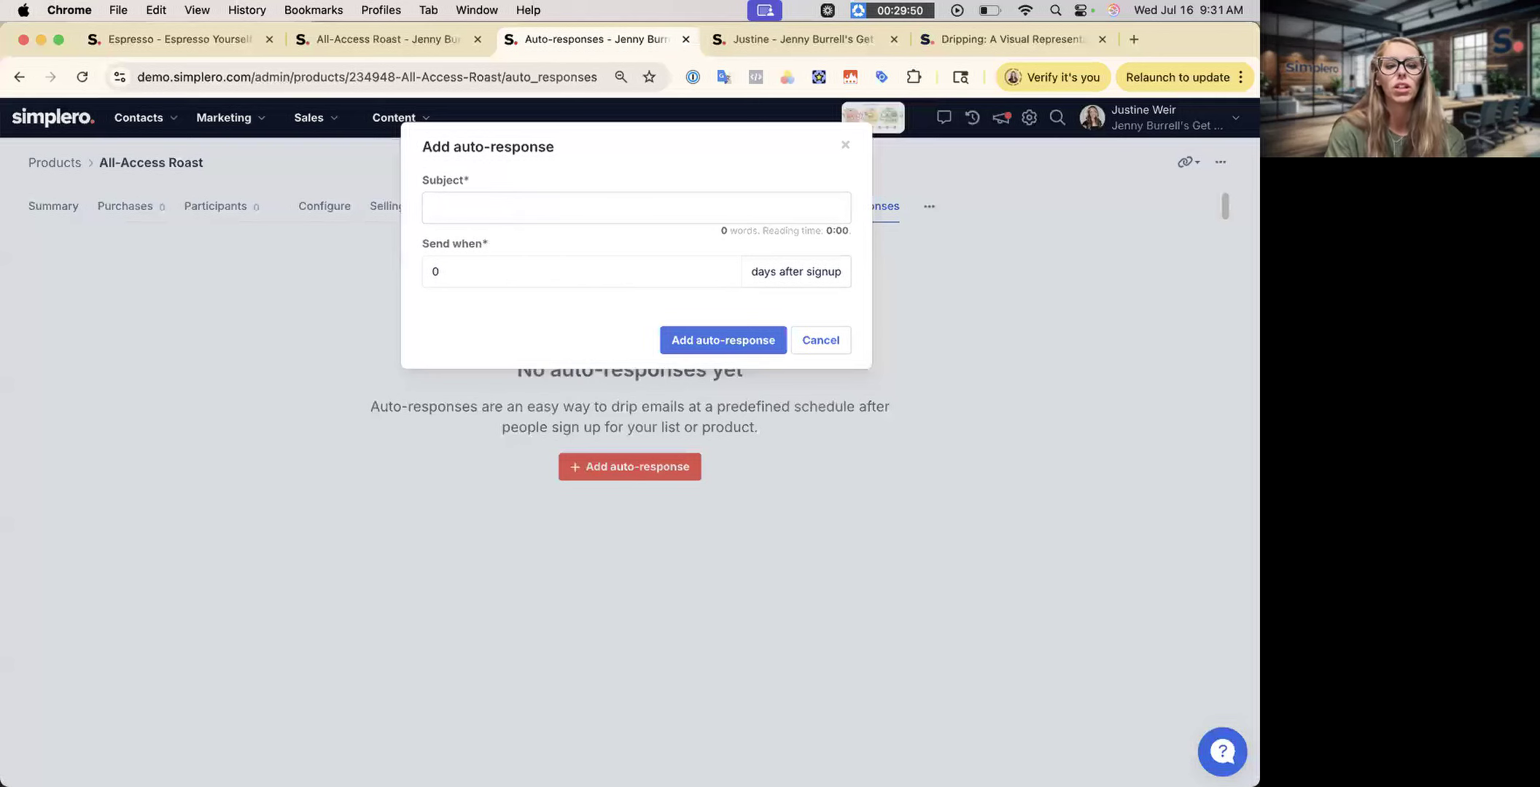
pyautogui.write('2.0')
pyautogui.click(667, 337)
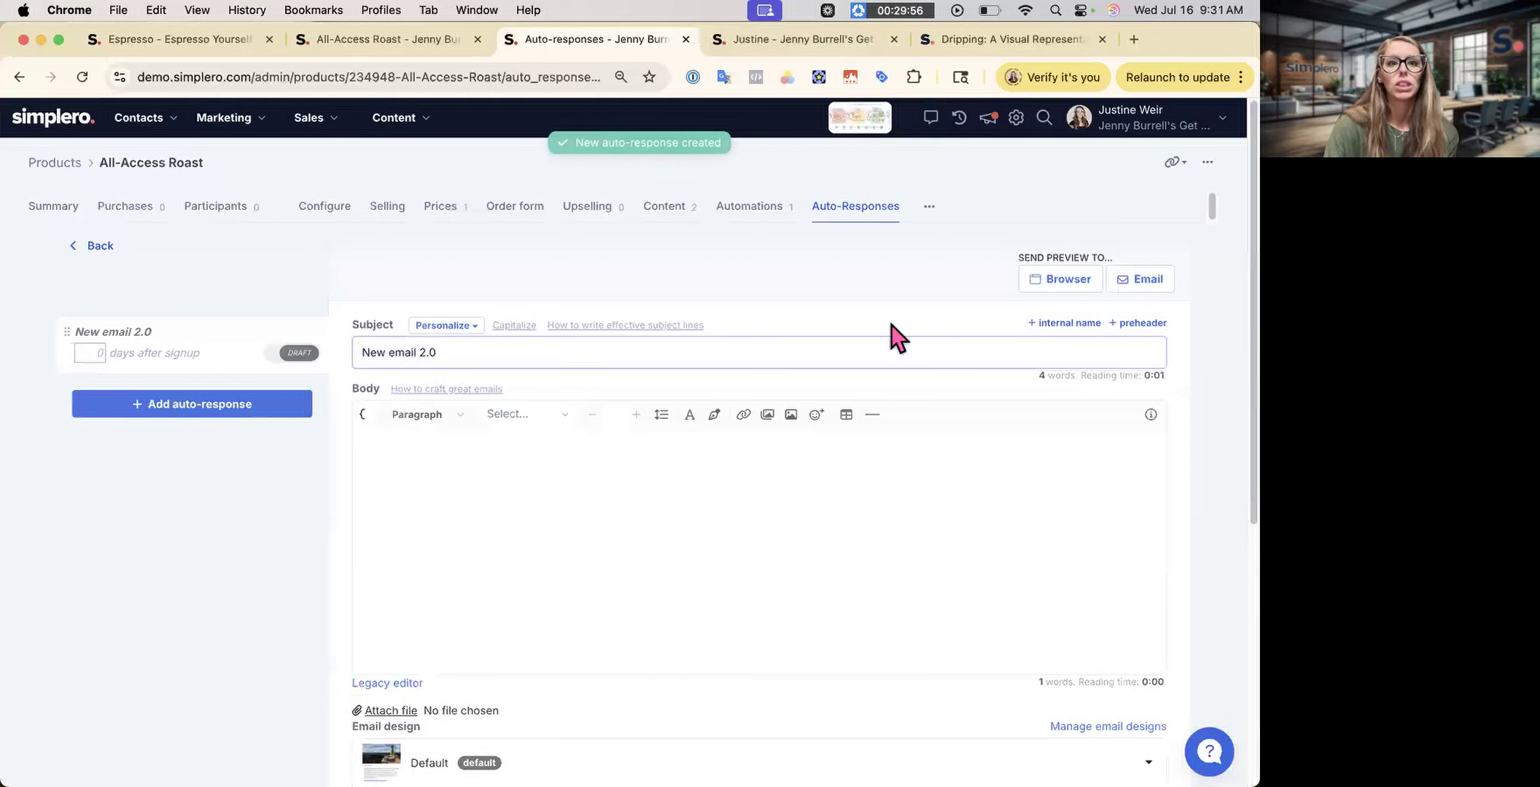
# - Tick the release options for the course material, including The Morning Mindset Brew and its lesson
pyautogui.scroll(-5, 674, 421)
pyautogui.scroll(-1, 674, 421)
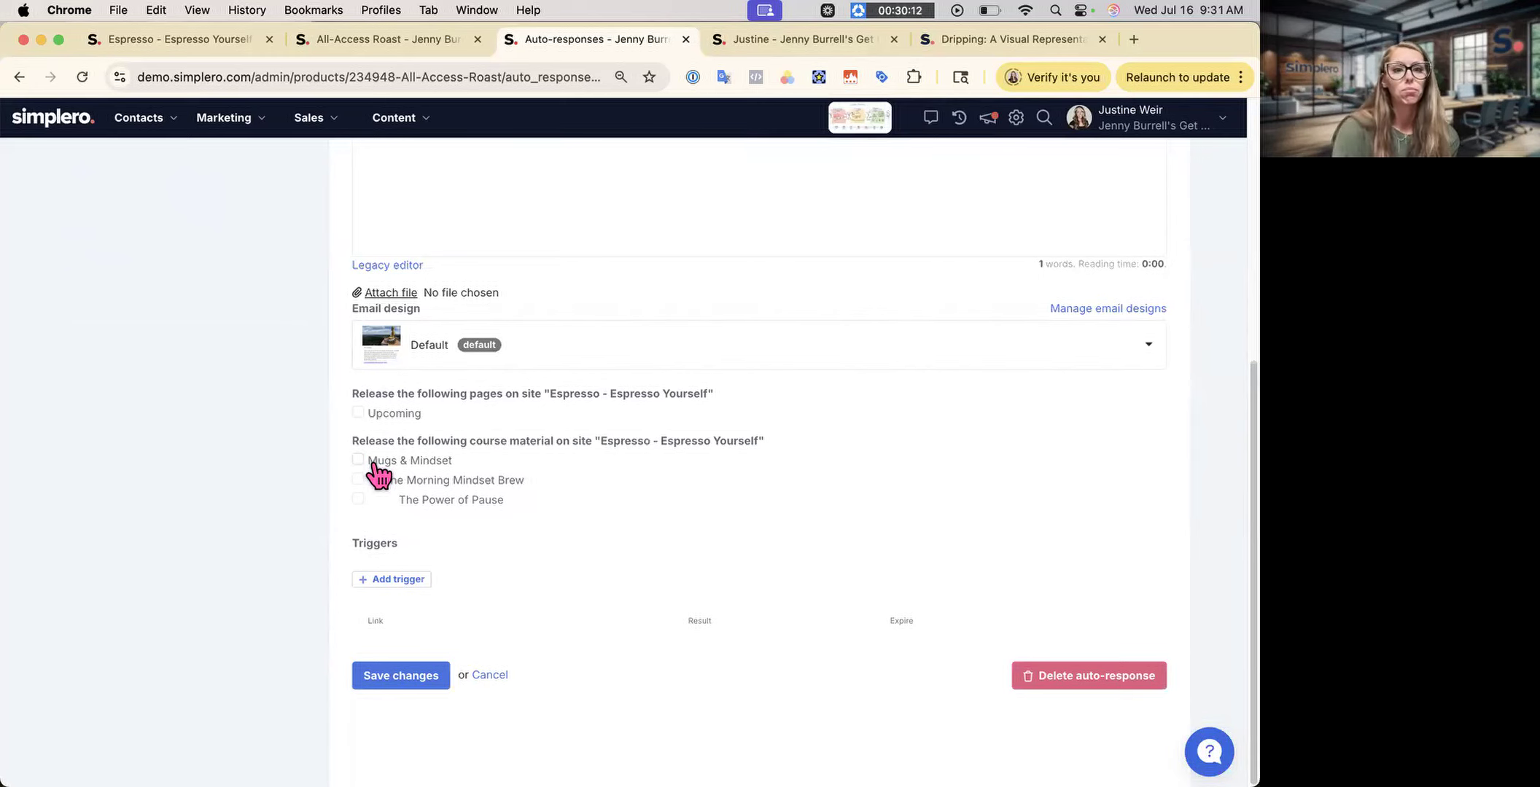
pyautogui.scroll(10, 378, 475)
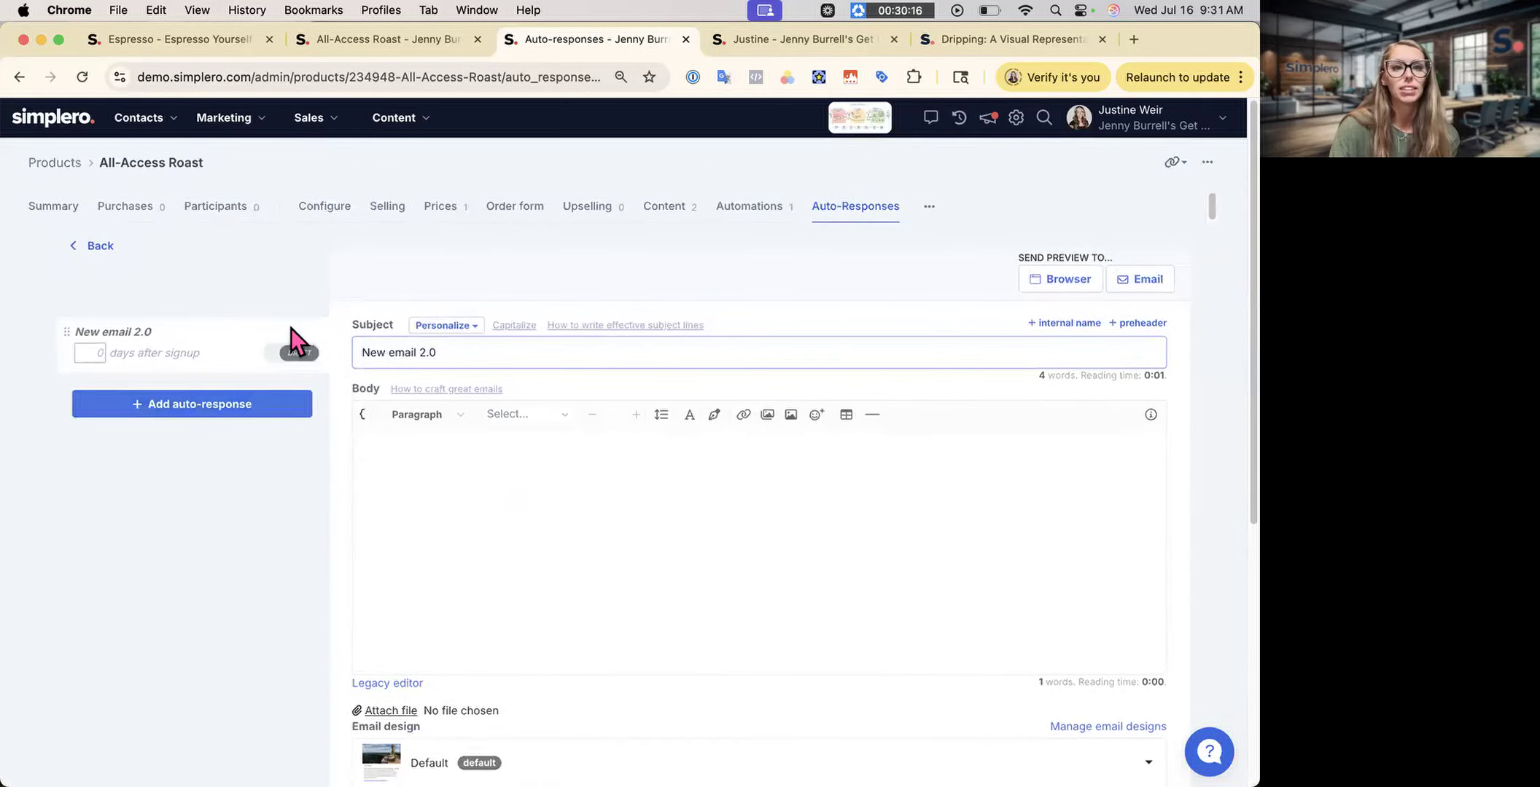
pyautogui.scroll(-6, 403, 563)
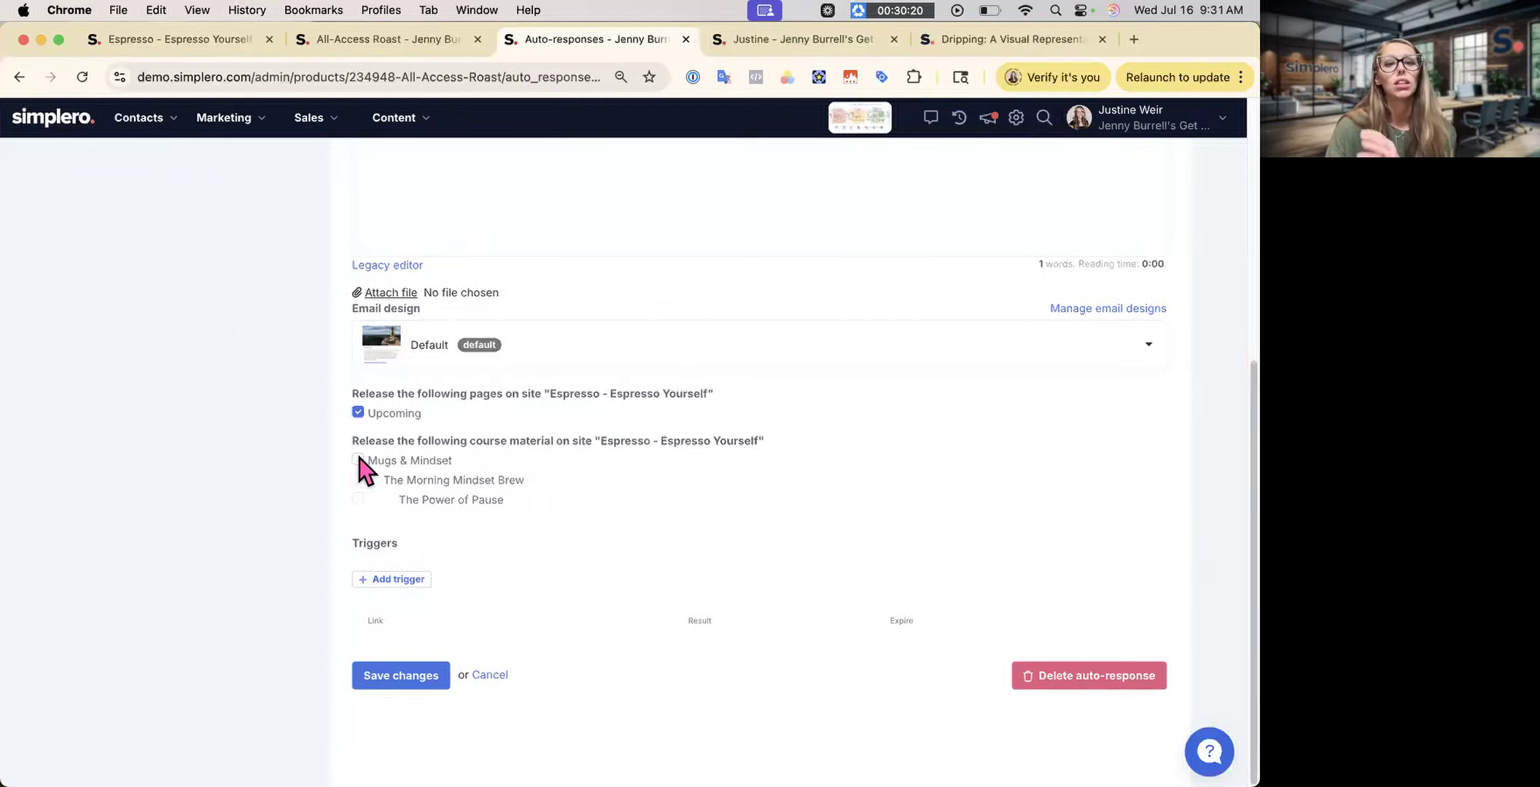
pyautogui.click(357, 479)
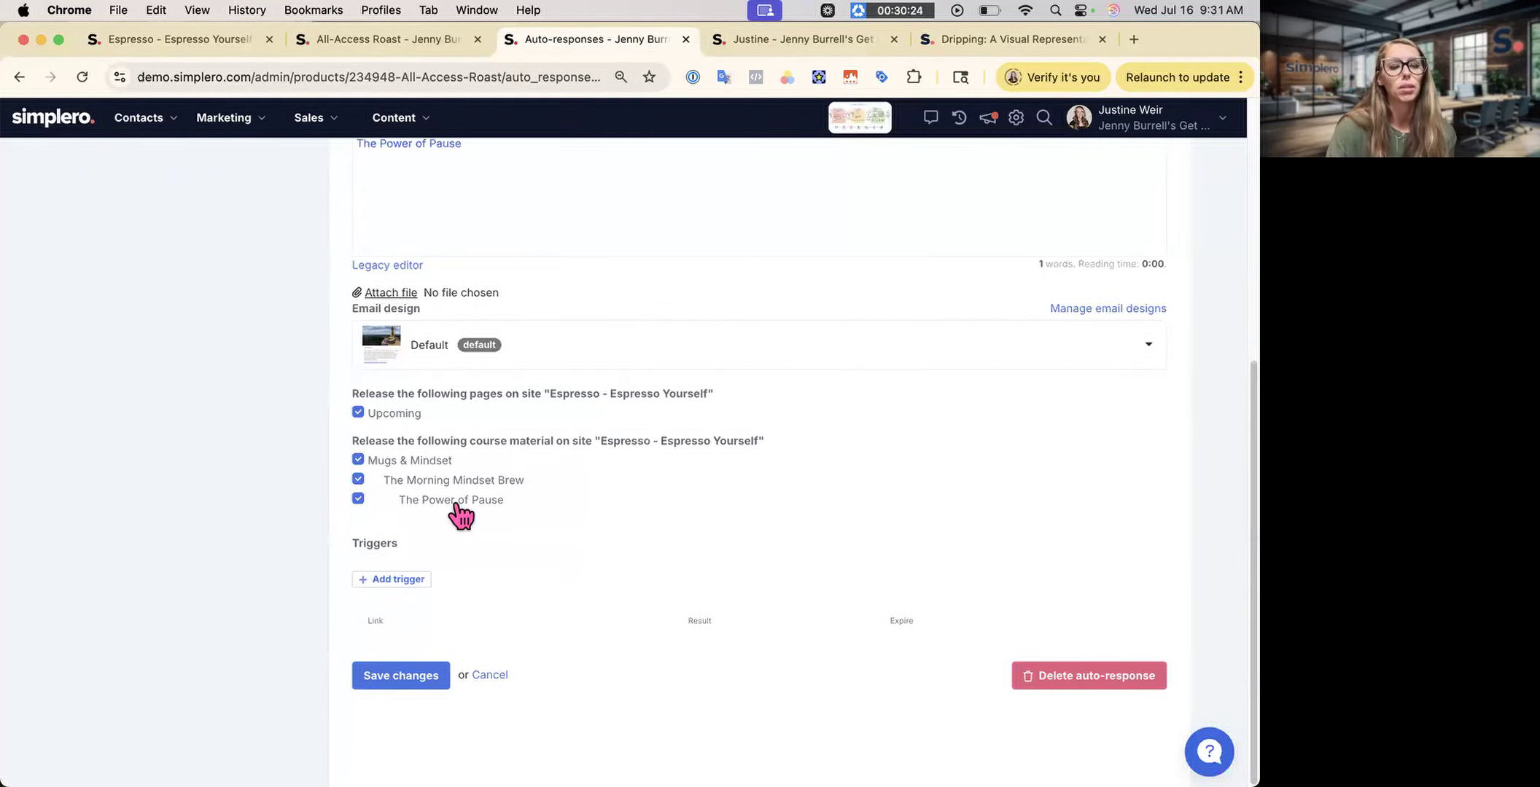
pyautogui.scroll(6, 459, 514)
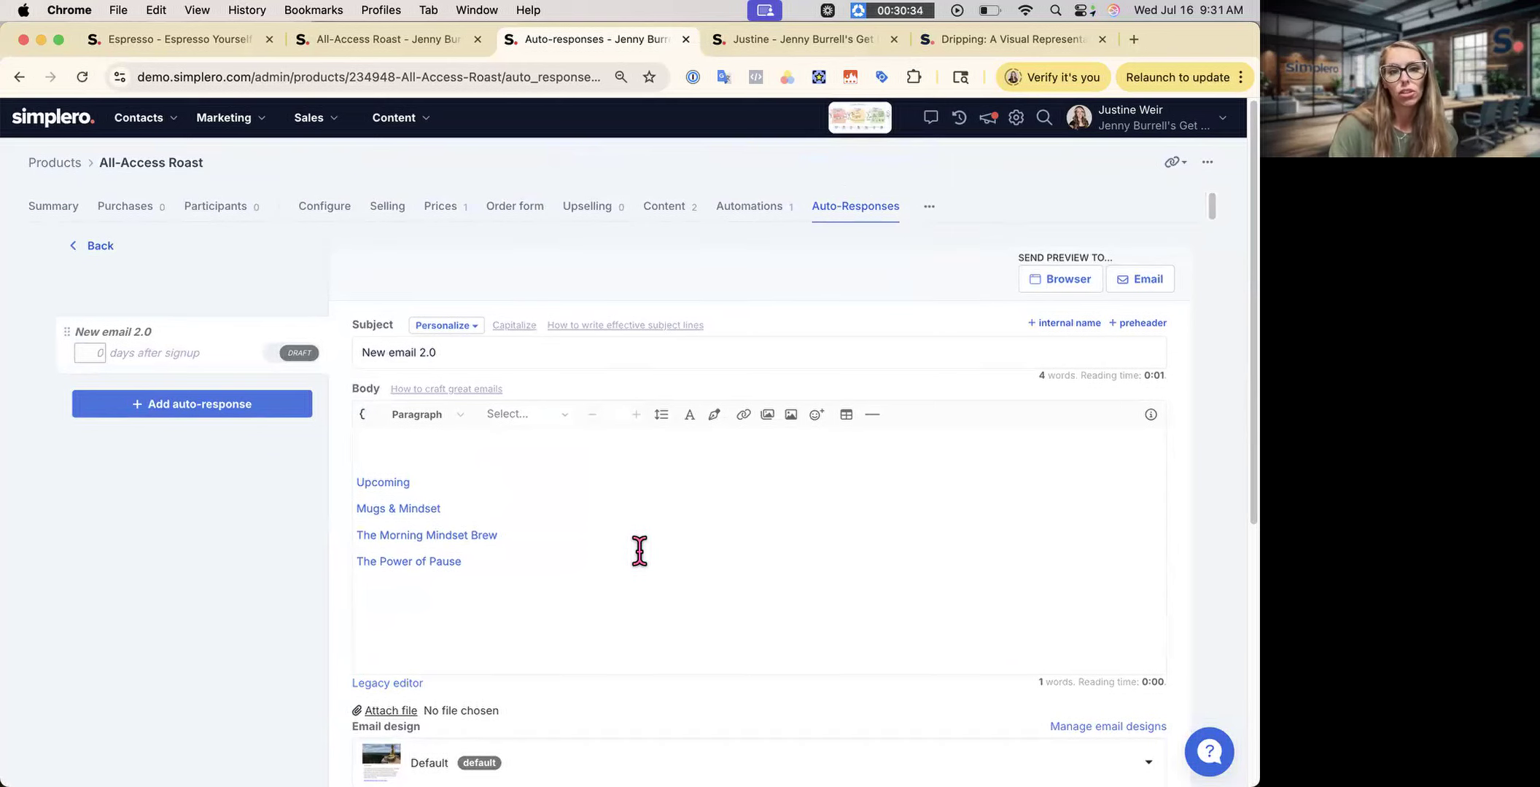
pyautogui.scroll(-3, 639, 551)
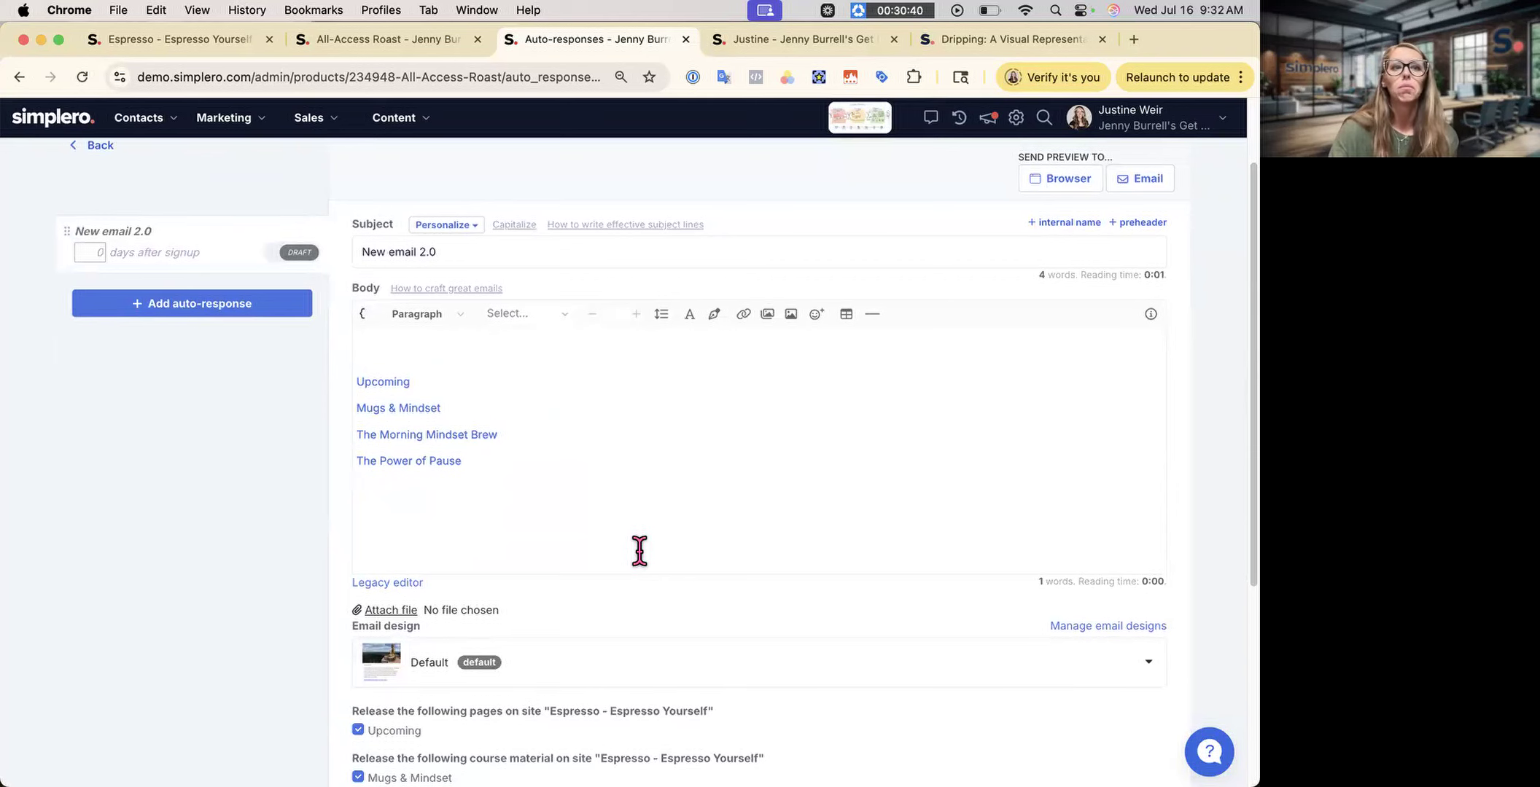
pyautogui.scroll(3, 640, 551)
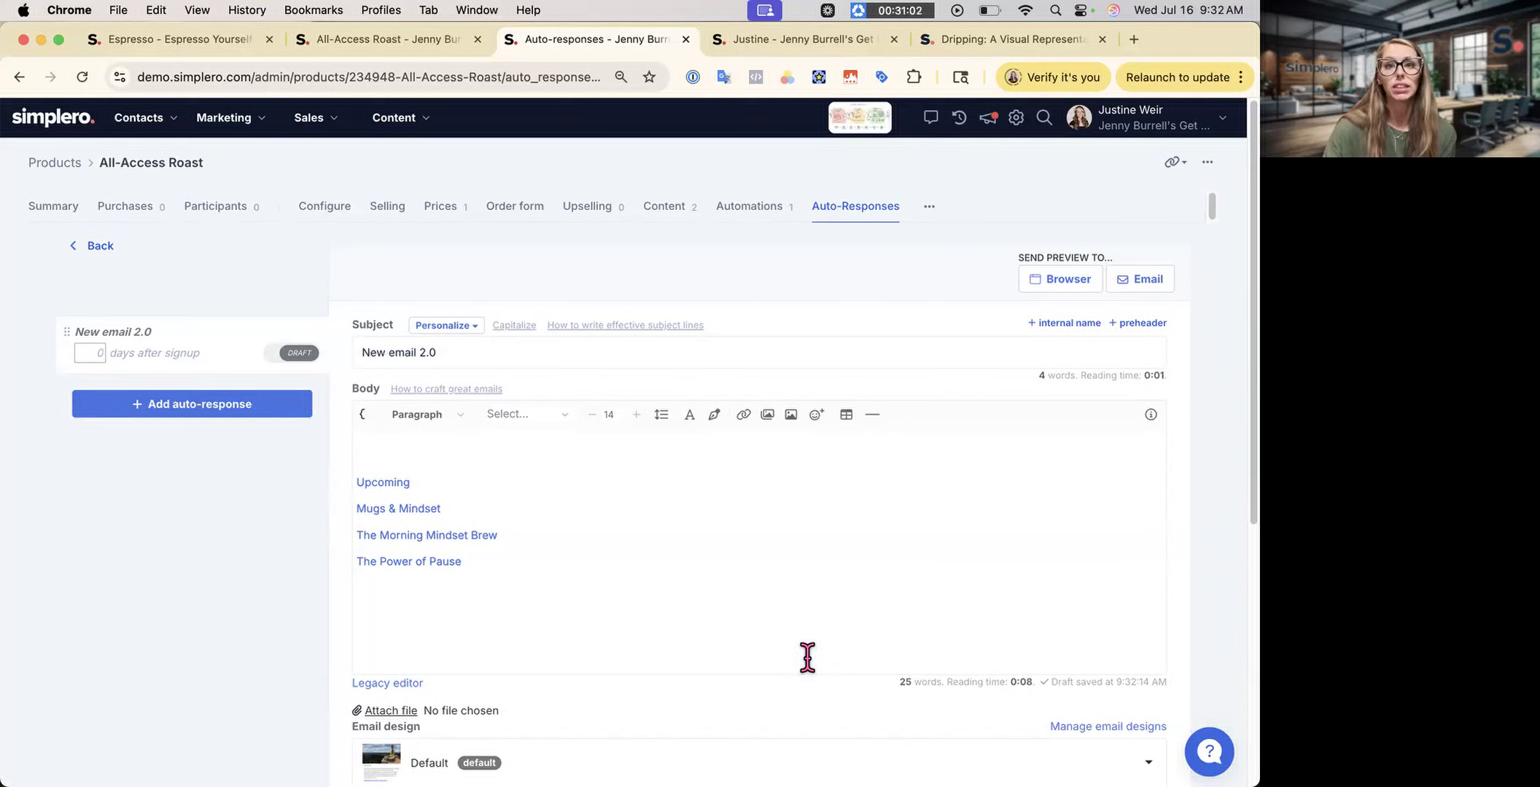
# - Return to the New automation's list of steps
pyautogui.click(313, 45)
pyautogui.click(237, 125)
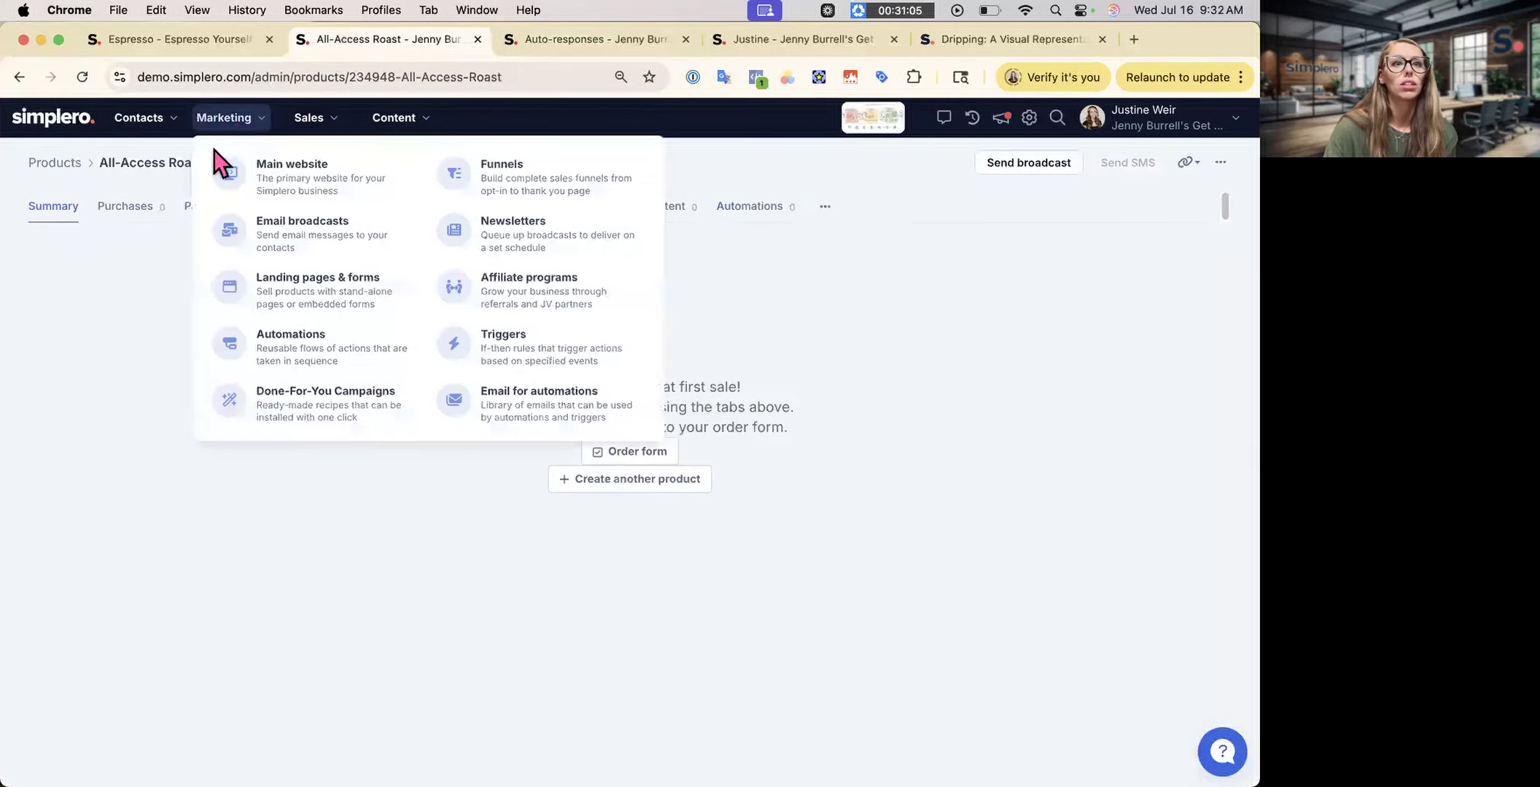
pyautogui.click(287, 361)
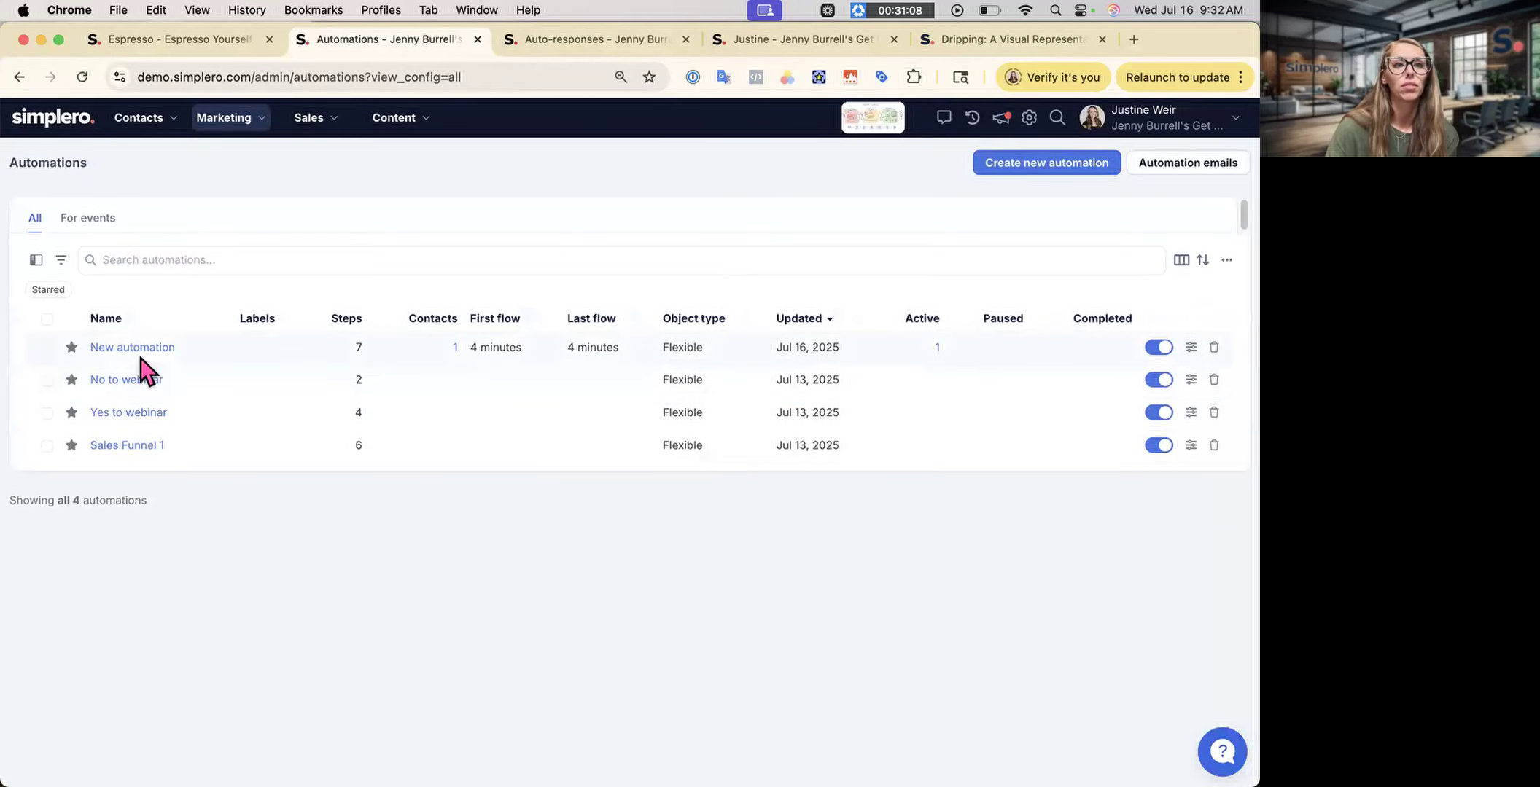
pyautogui.click(174, 362)
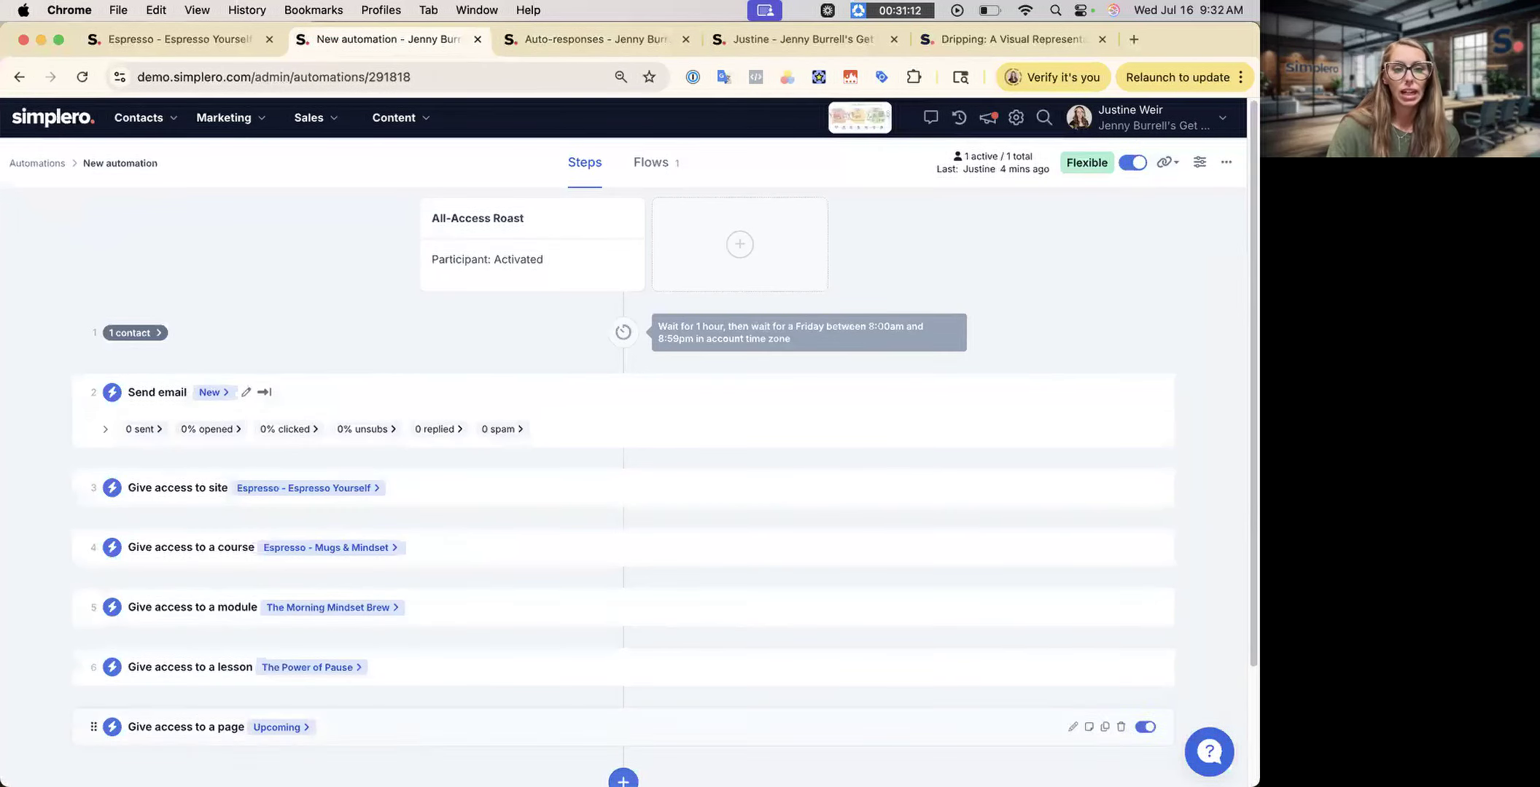
pyautogui.scroll(-4, 426, 707)
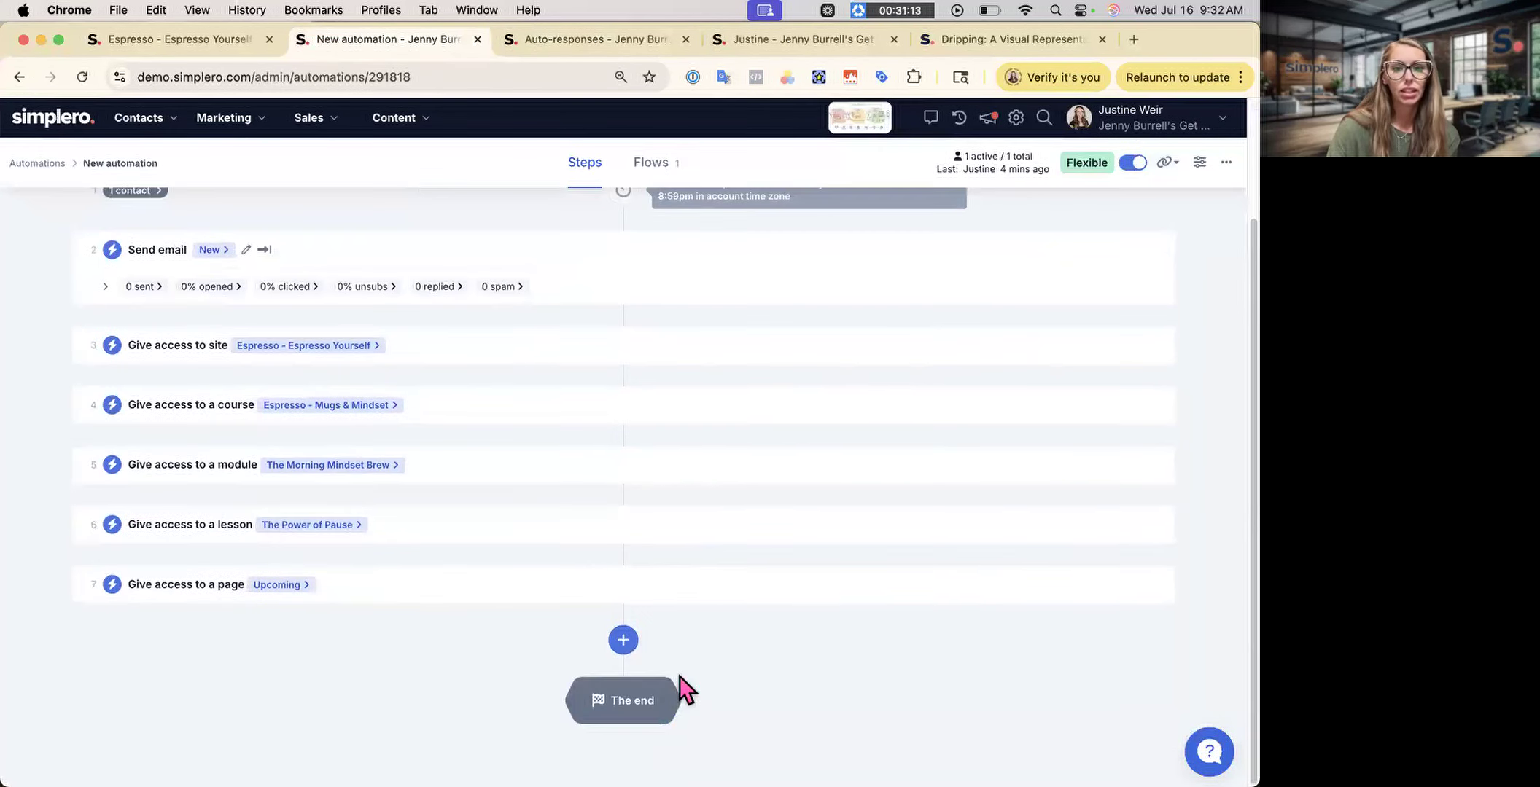
# - Add a Wait step lasting 1 month at the end of the automation
pyautogui.click(624, 641)
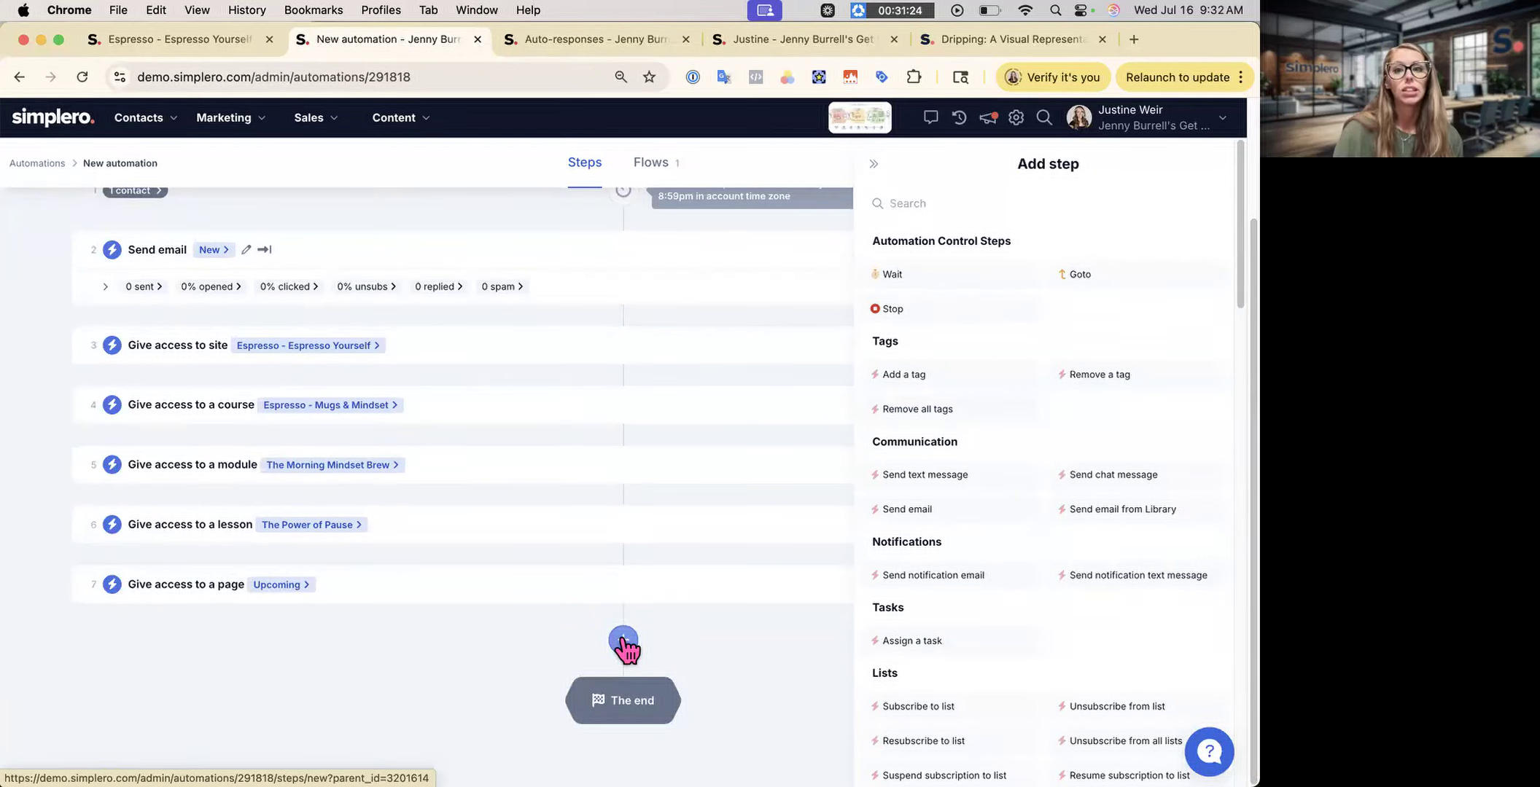
pyautogui.click(893, 274)
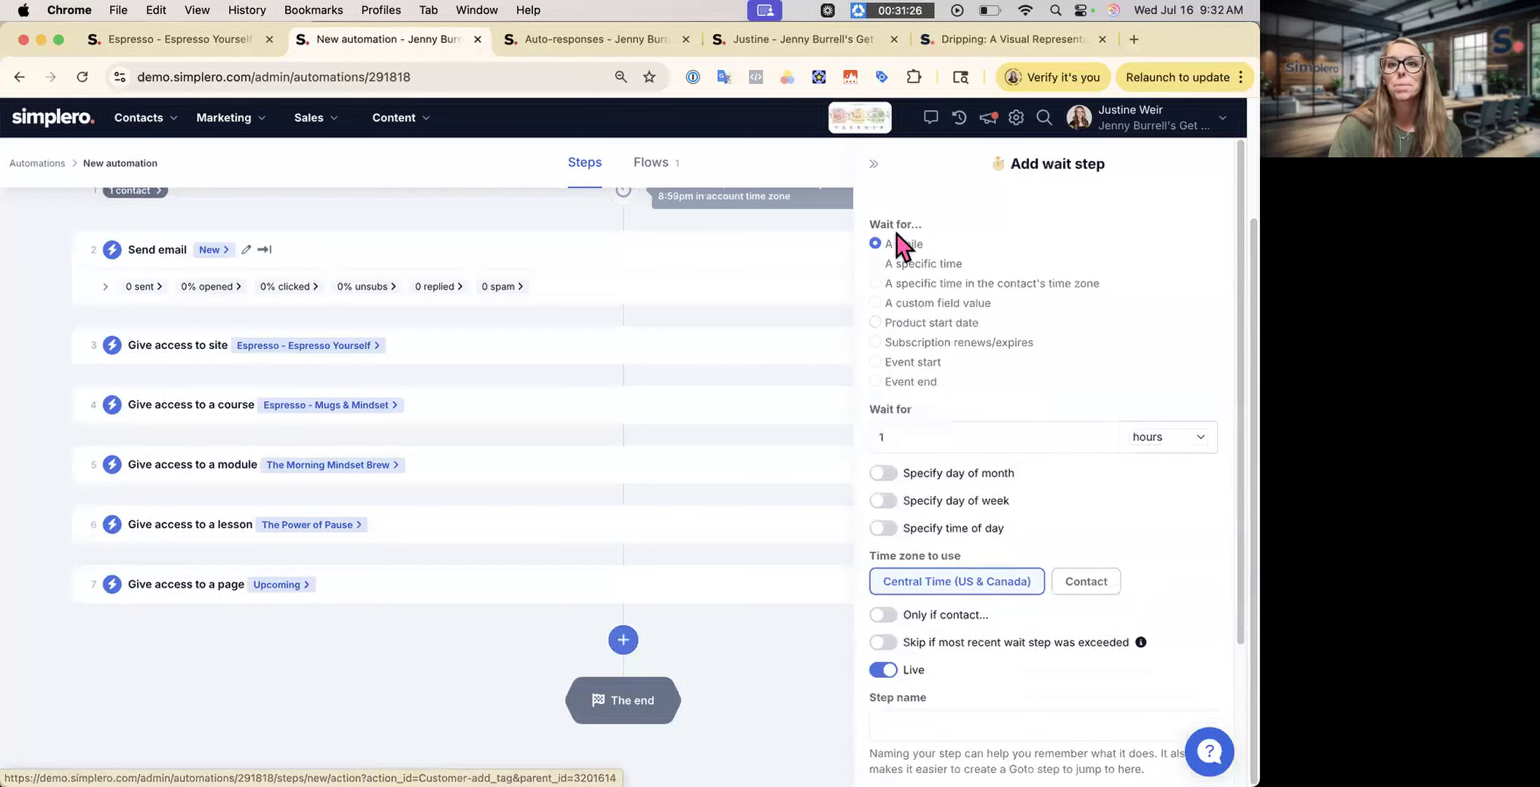
pyautogui.click(1167, 441)
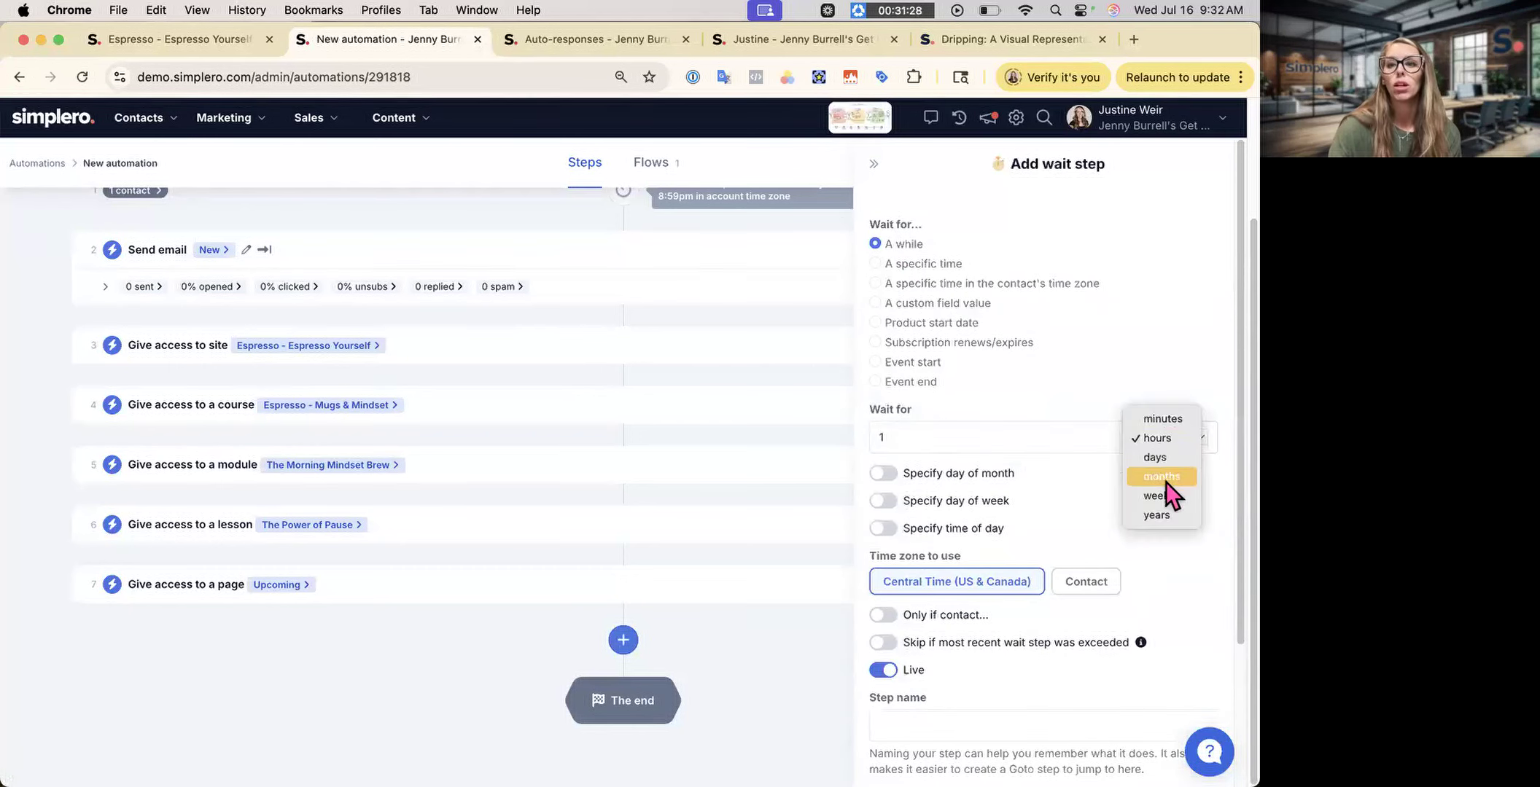
pyautogui.click(1159, 476)
pyautogui.scroll(-3, 955, 654)
pyautogui.click(926, 744)
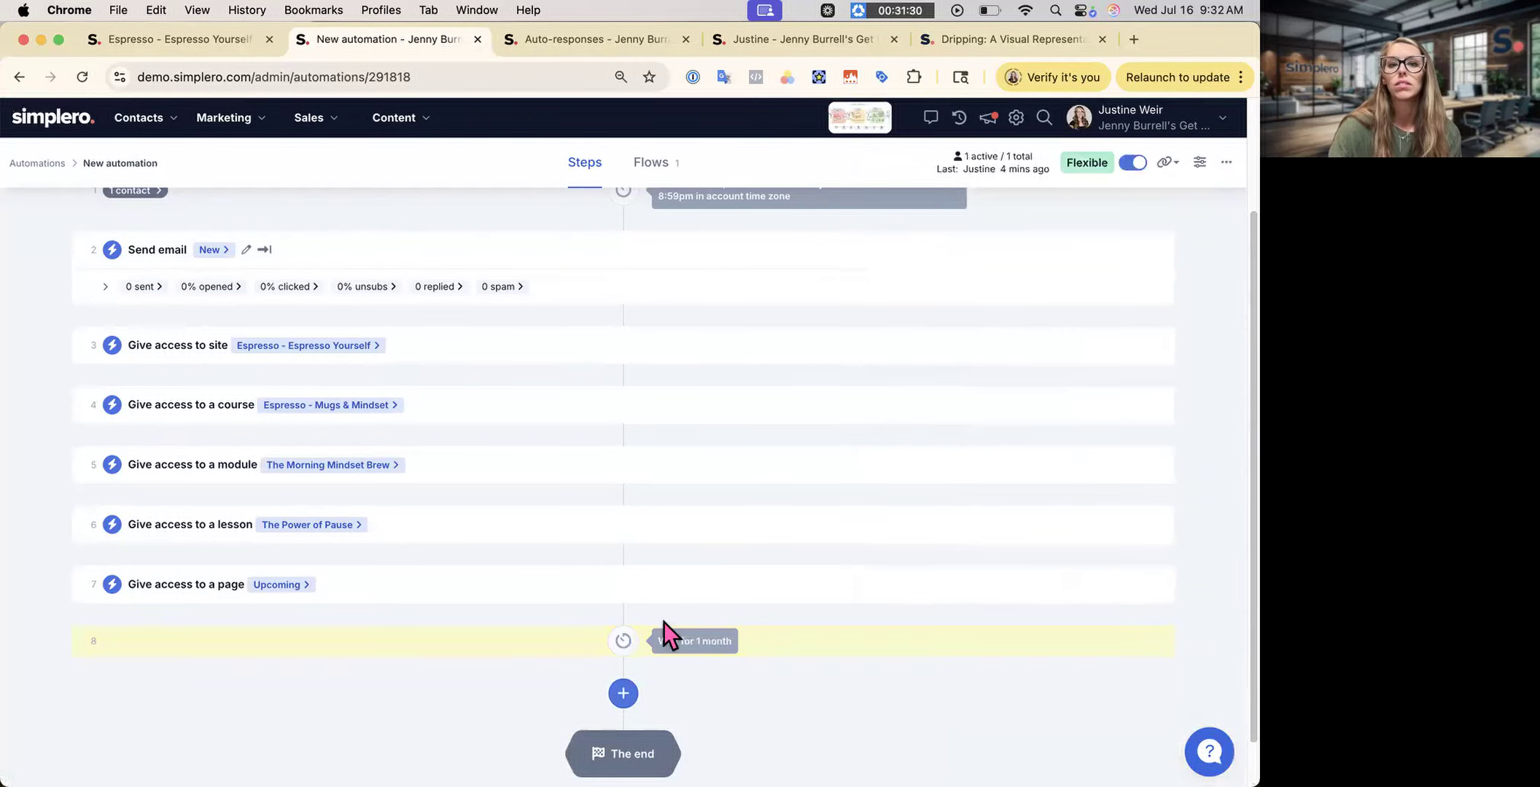
# - Add a step revoking access to the Espresso - Espresso Yourself site
pyautogui.click(623, 694)
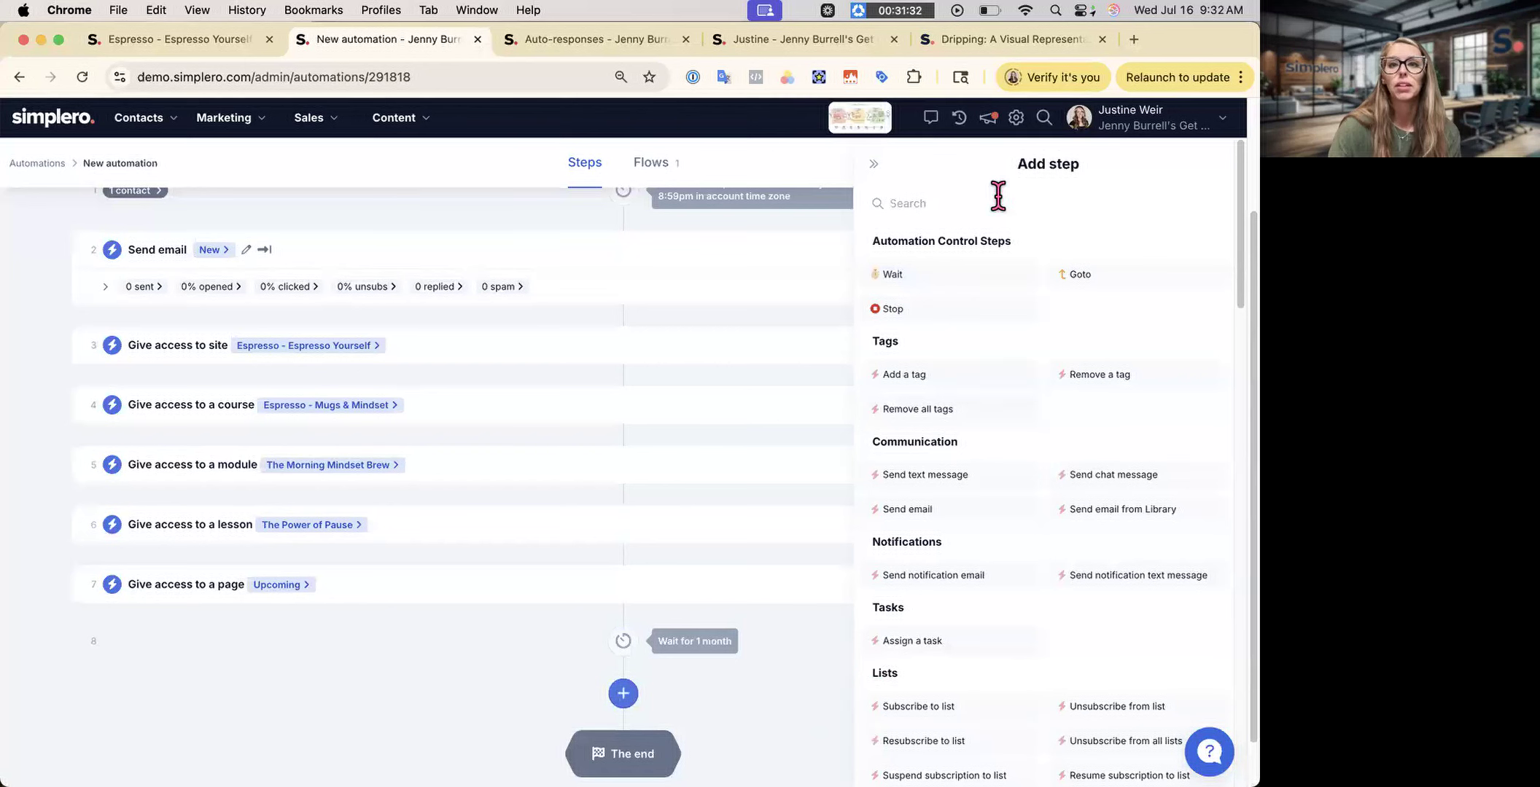
pyautogui.write('revok')
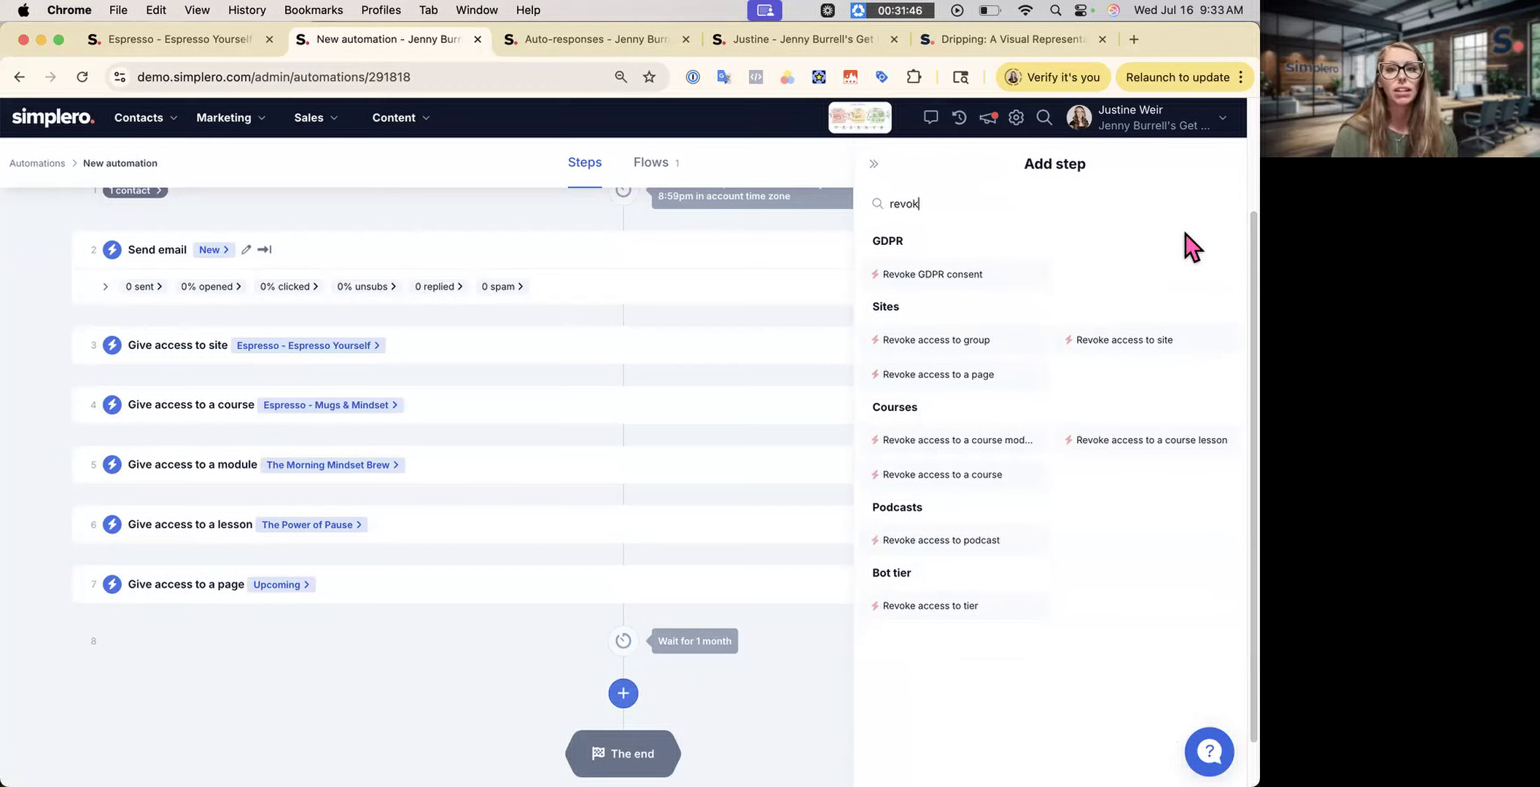
pyautogui.click(1160, 355)
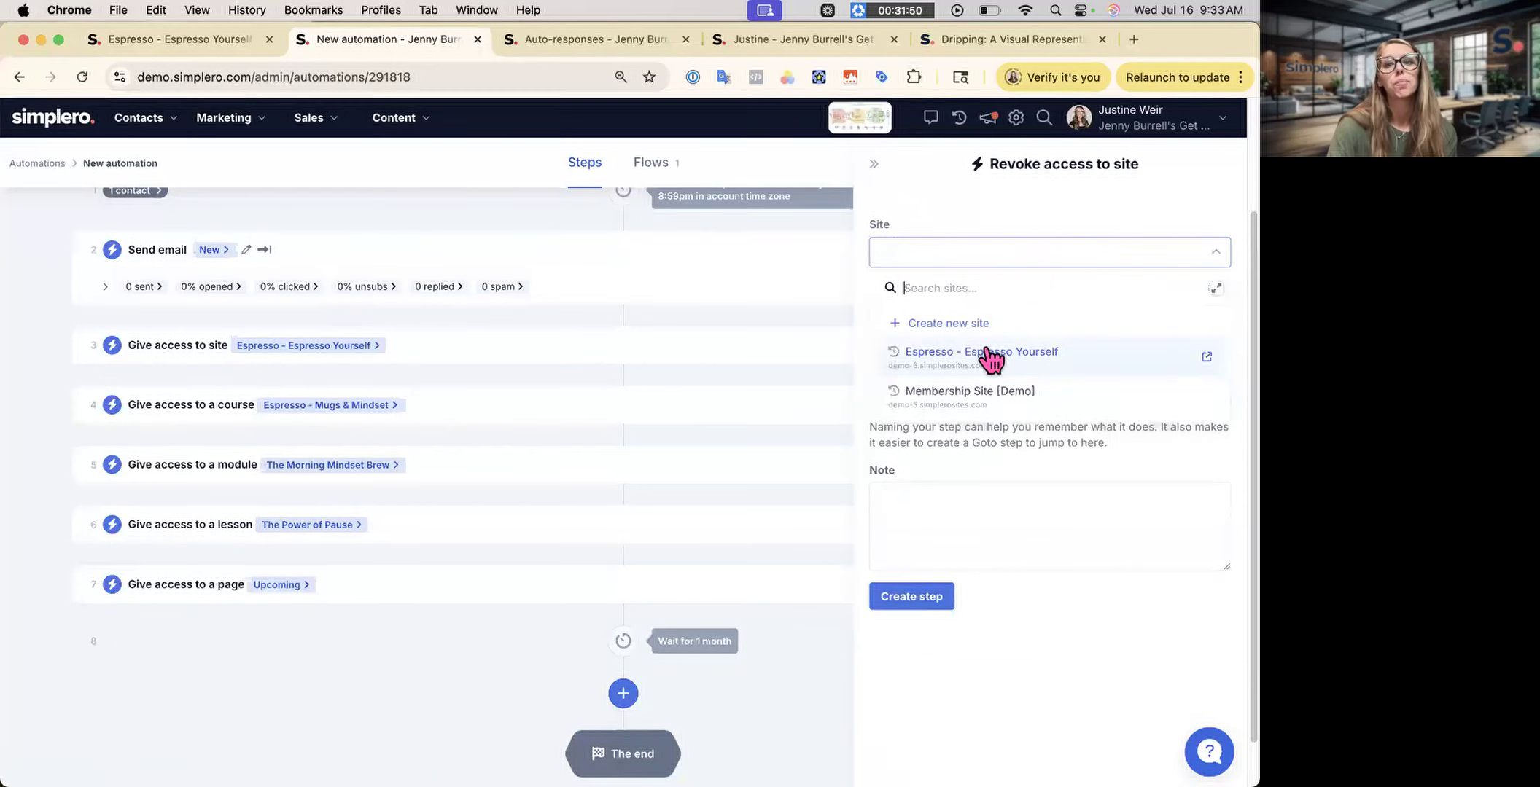
pyautogui.click(990, 348)
pyautogui.click(921, 618)
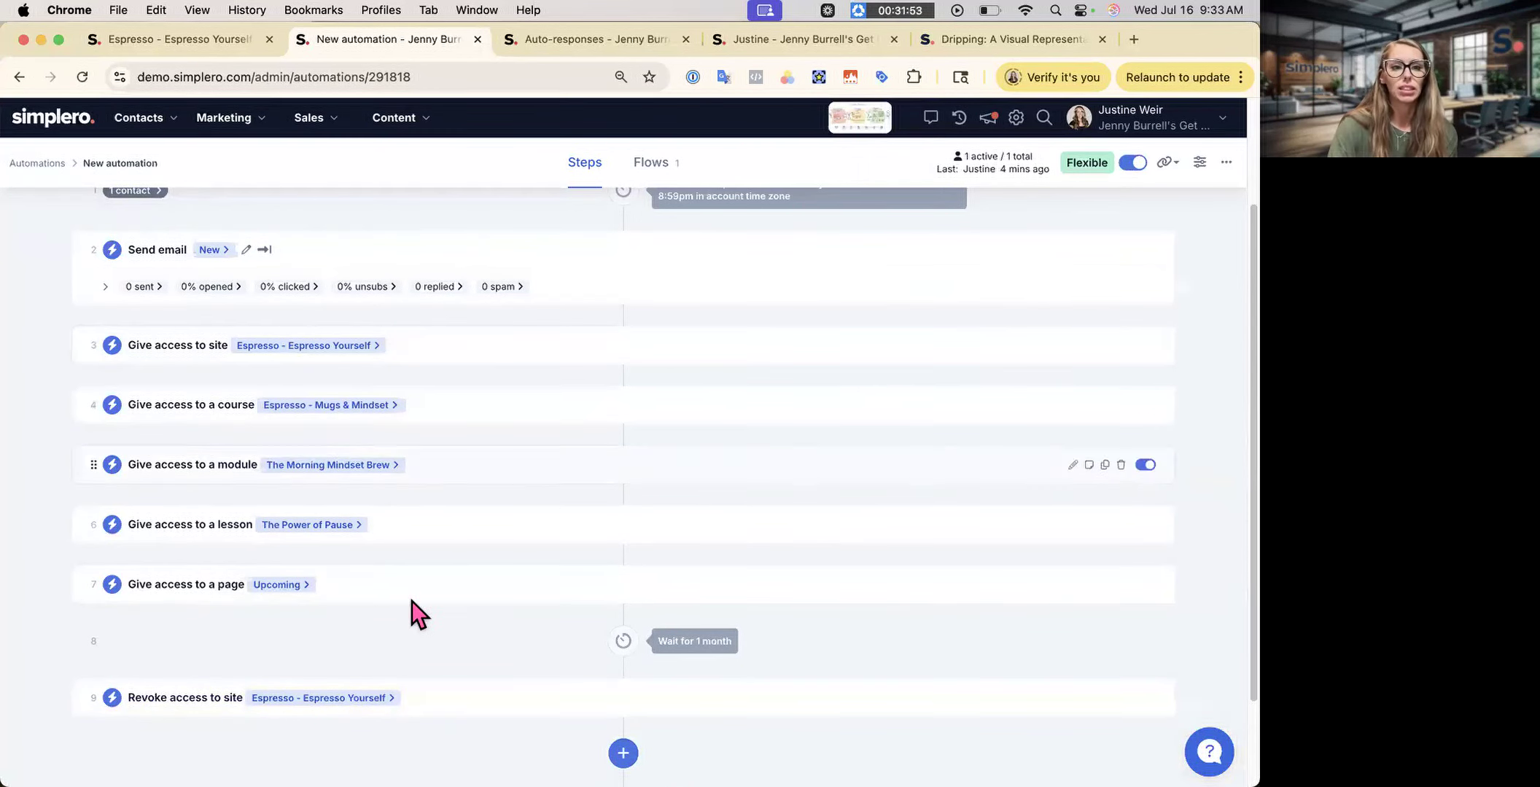
# - Switch over to All-Access Roast's auto-responses page
pyautogui.scroll(-2, 642, 630)
pyautogui.click(621, 640)
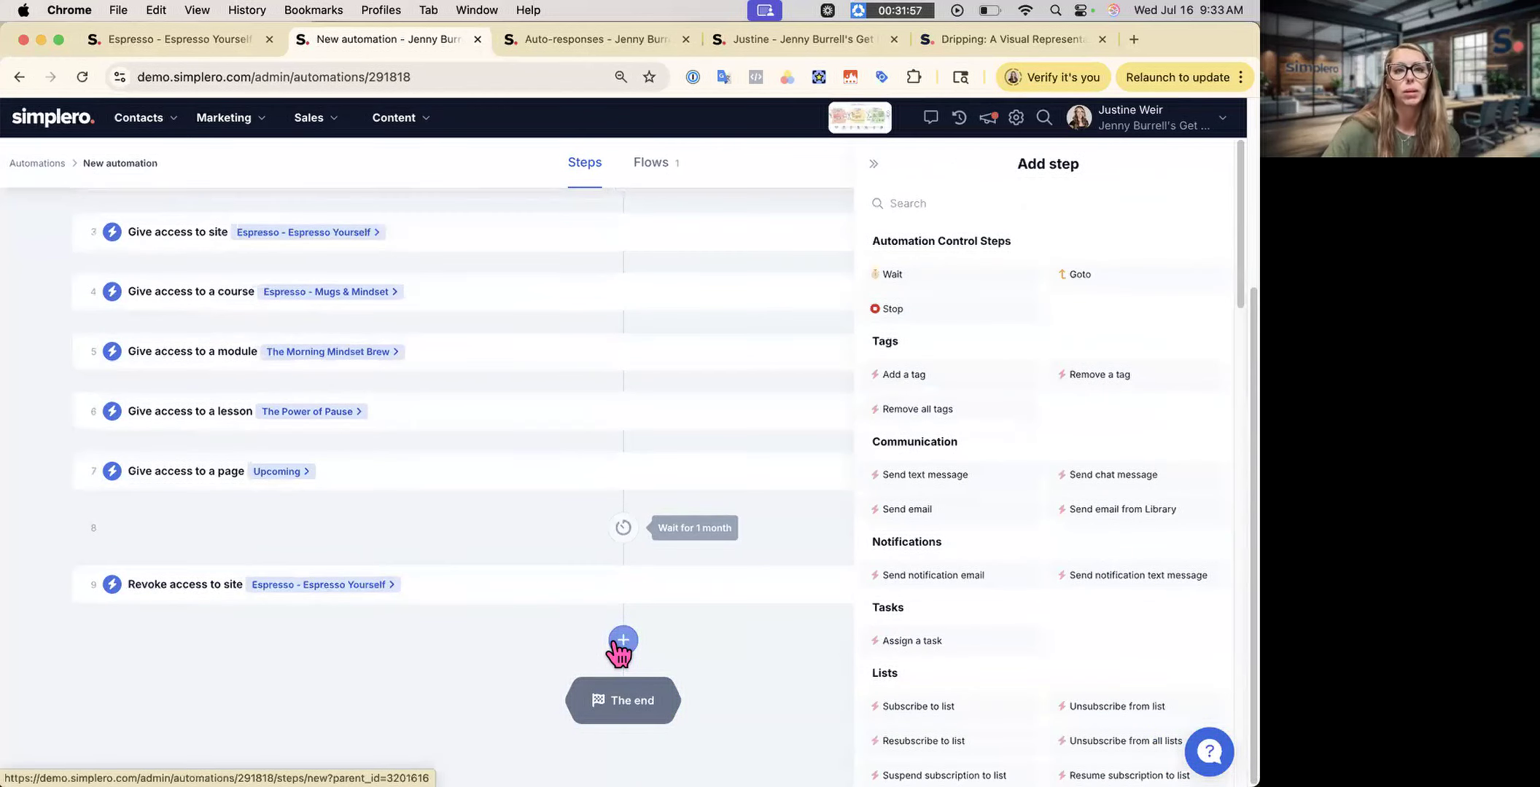
pyautogui.click(587, 38)
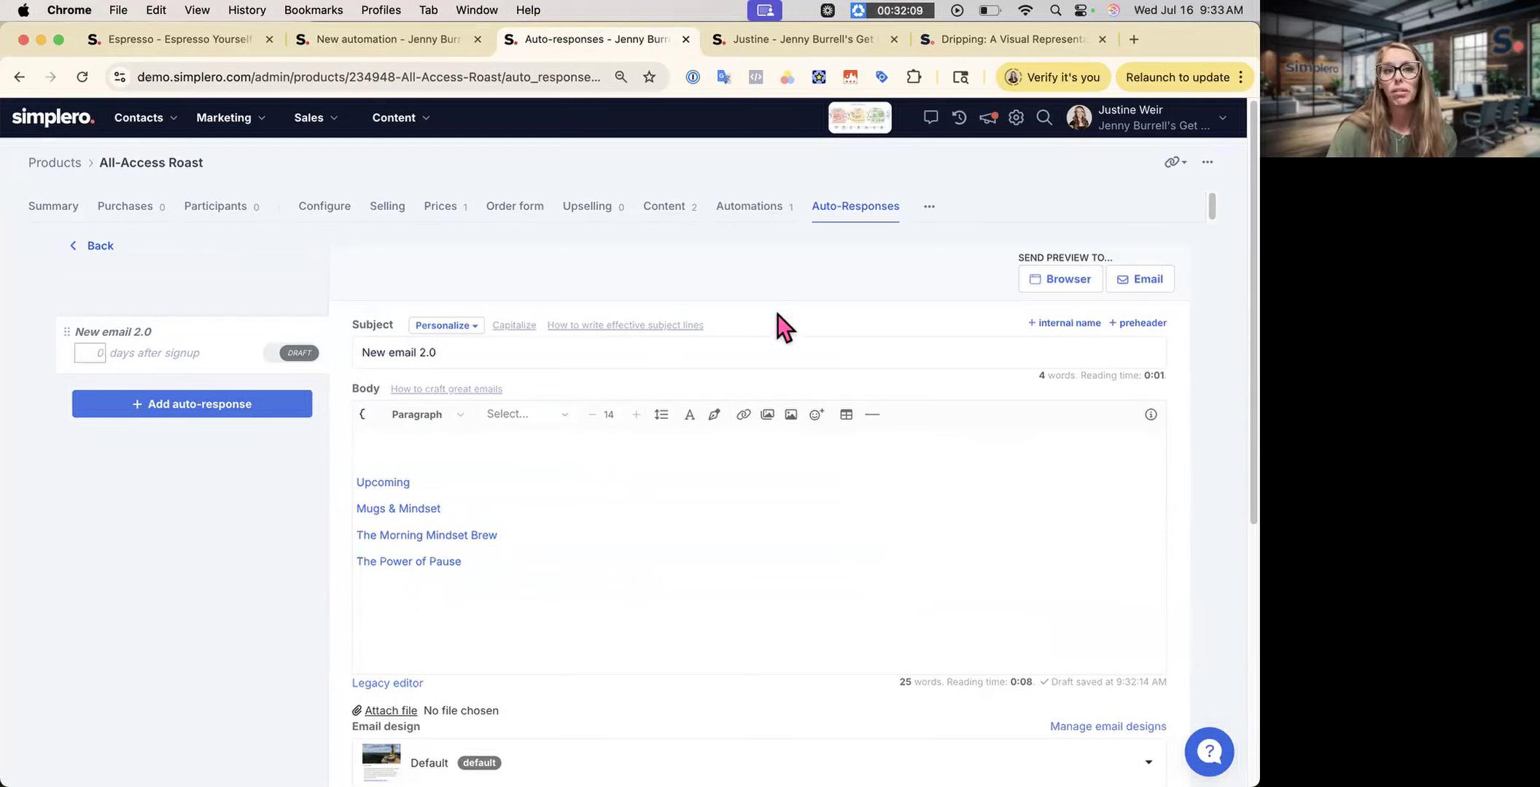
# - Show the automations linked to the All-Access Roast product
pyautogui.click(773, 210)
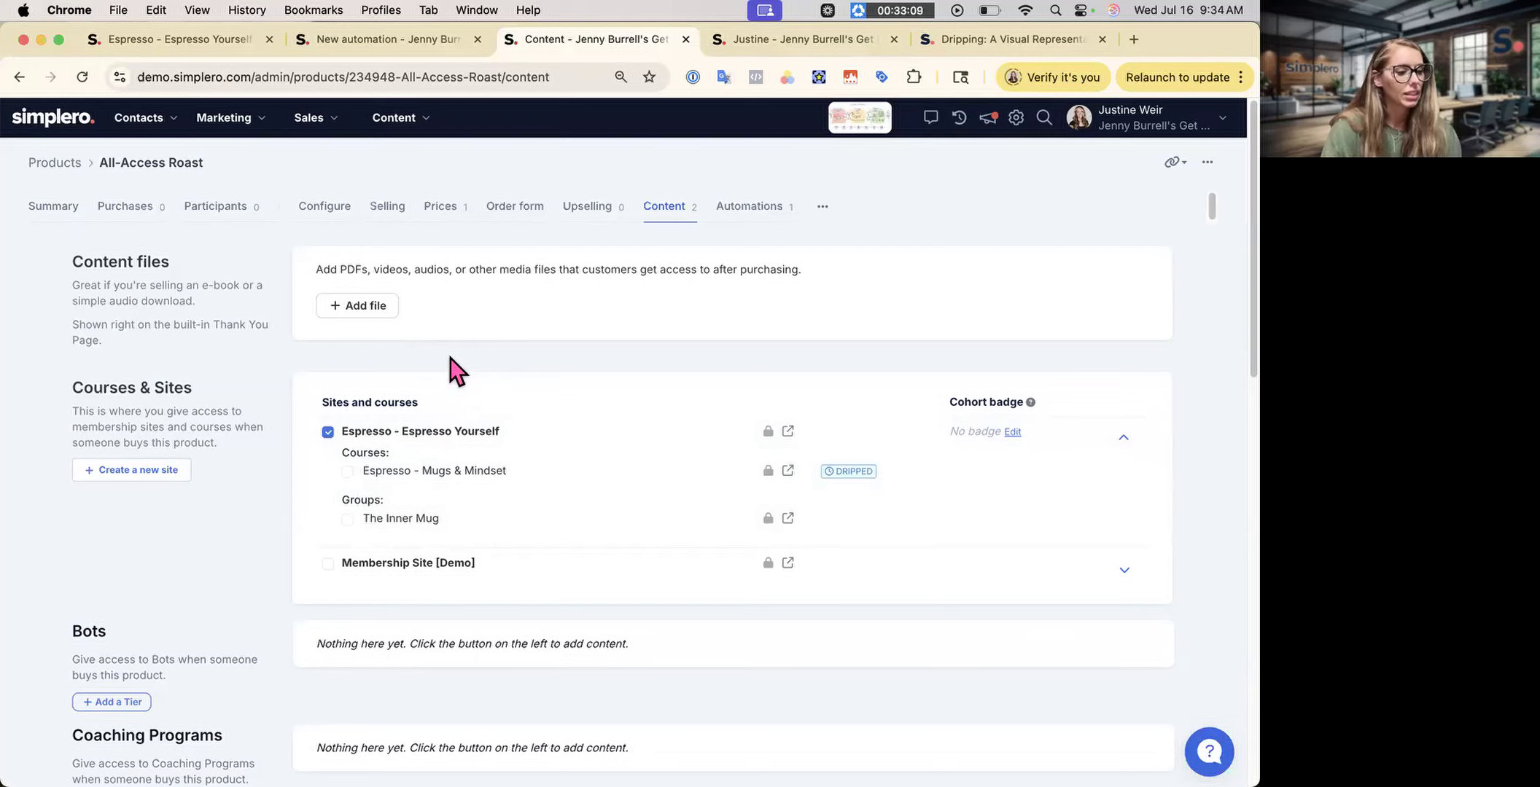
# - Open the full contacts list and select the first contact
pyautogui.click(138, 117)
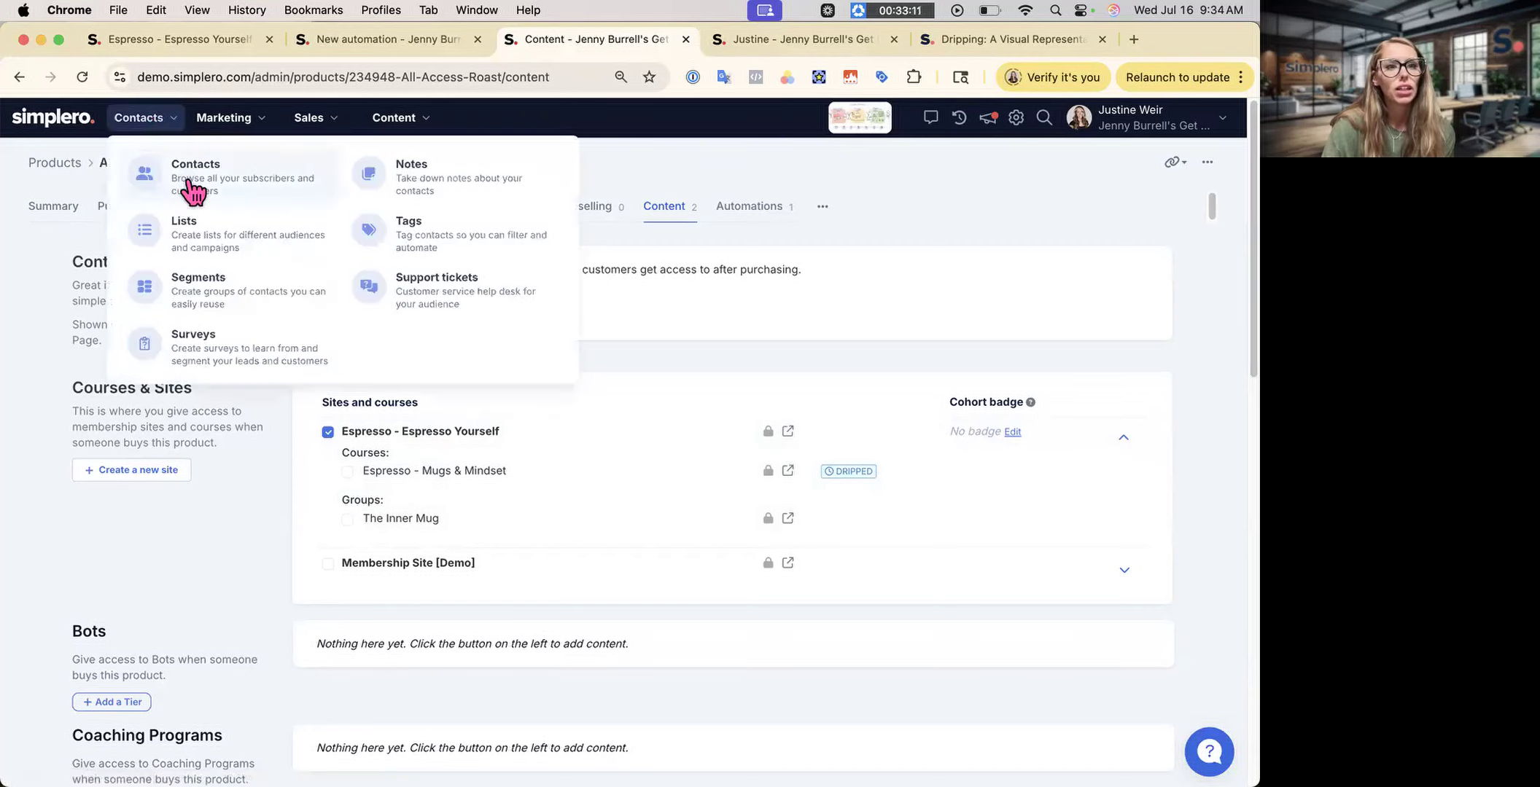
pyautogui.click(192, 188)
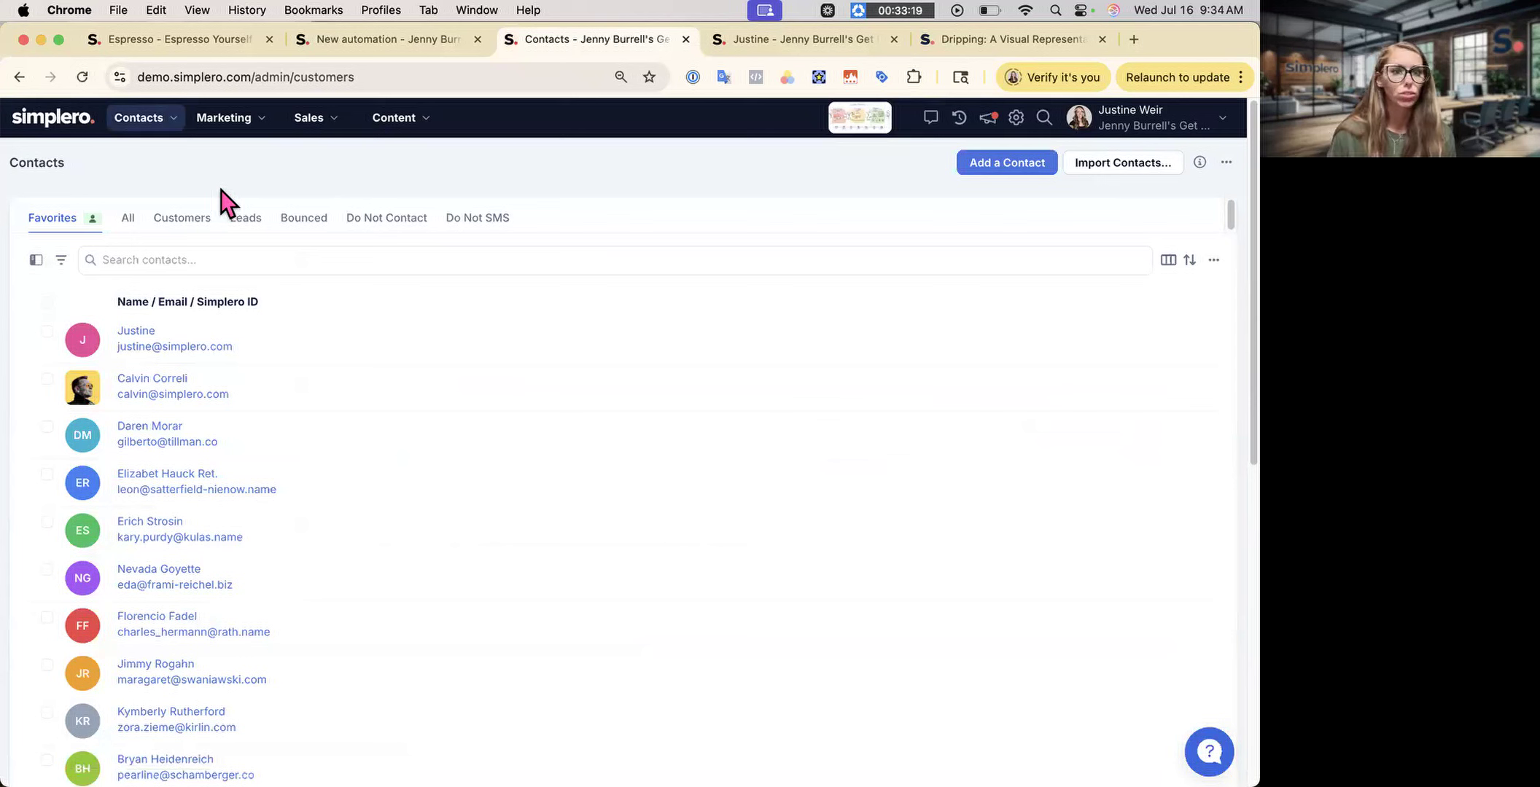
pyautogui.click(49, 332)
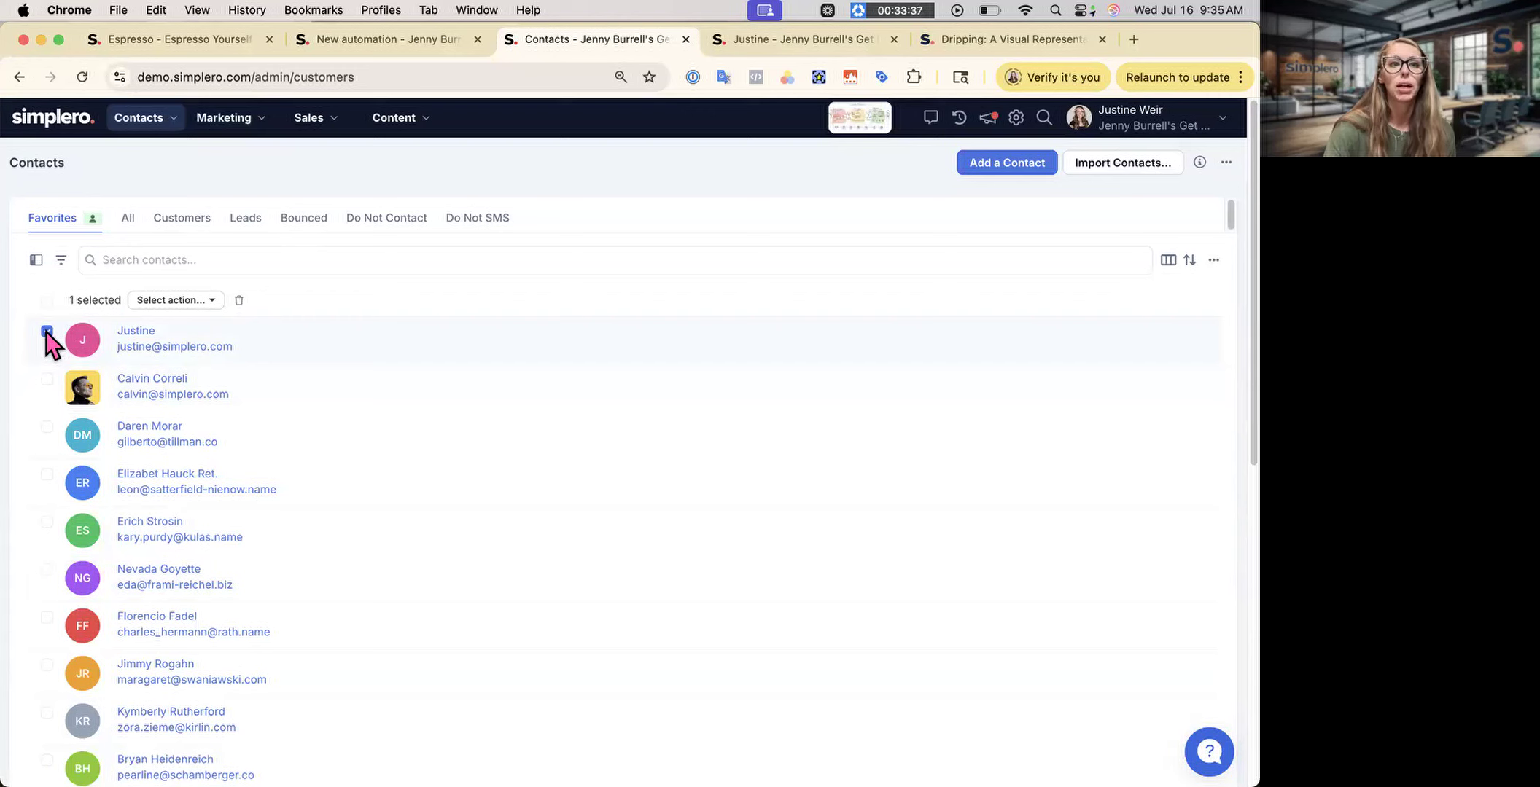
# - Preview the Start automation dialog for that contact, dismiss it, and open the contact's record
pyautogui.click(153, 301)
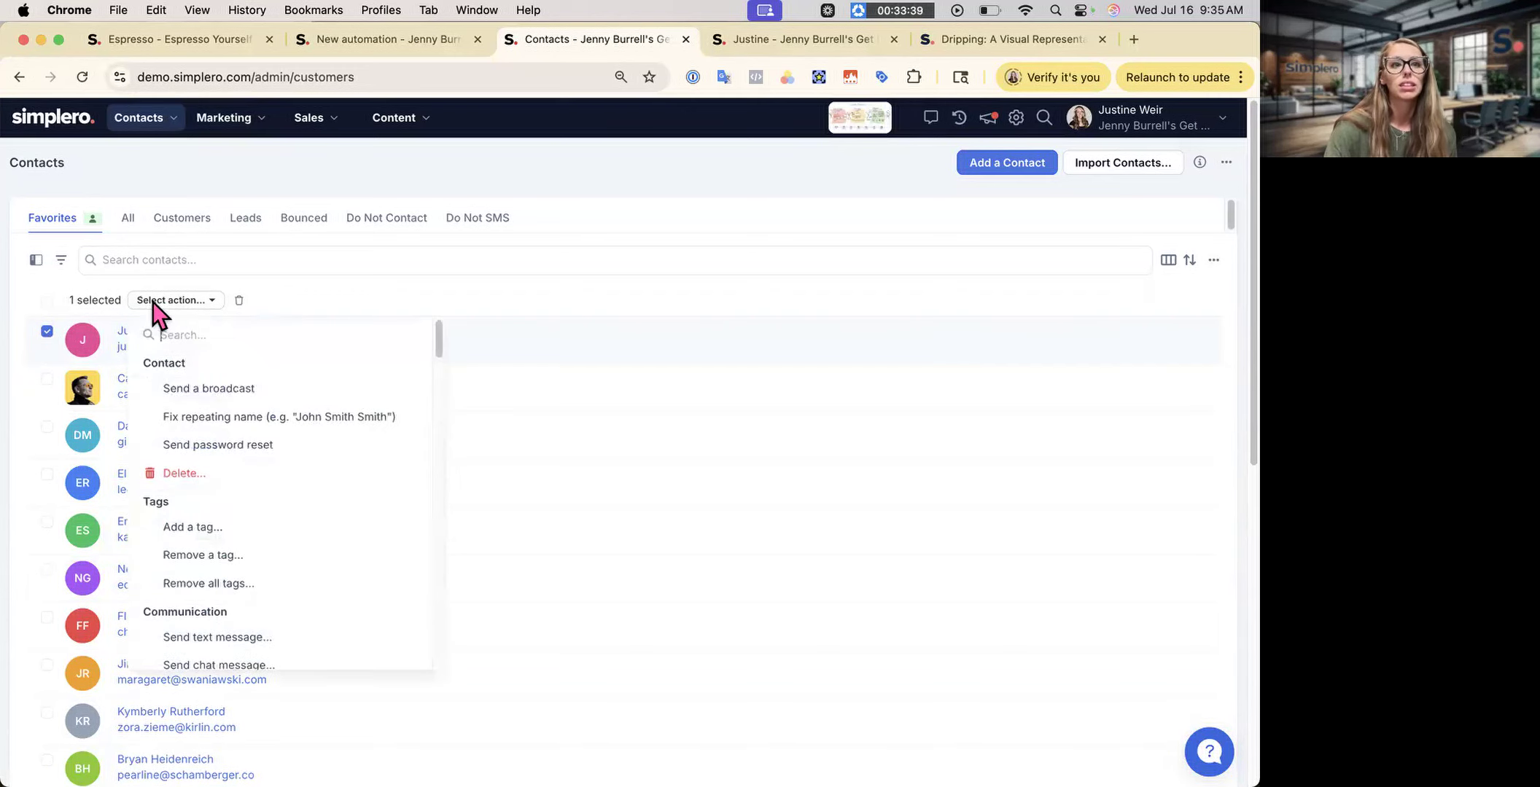
pyautogui.scroll(-3, 264, 583)
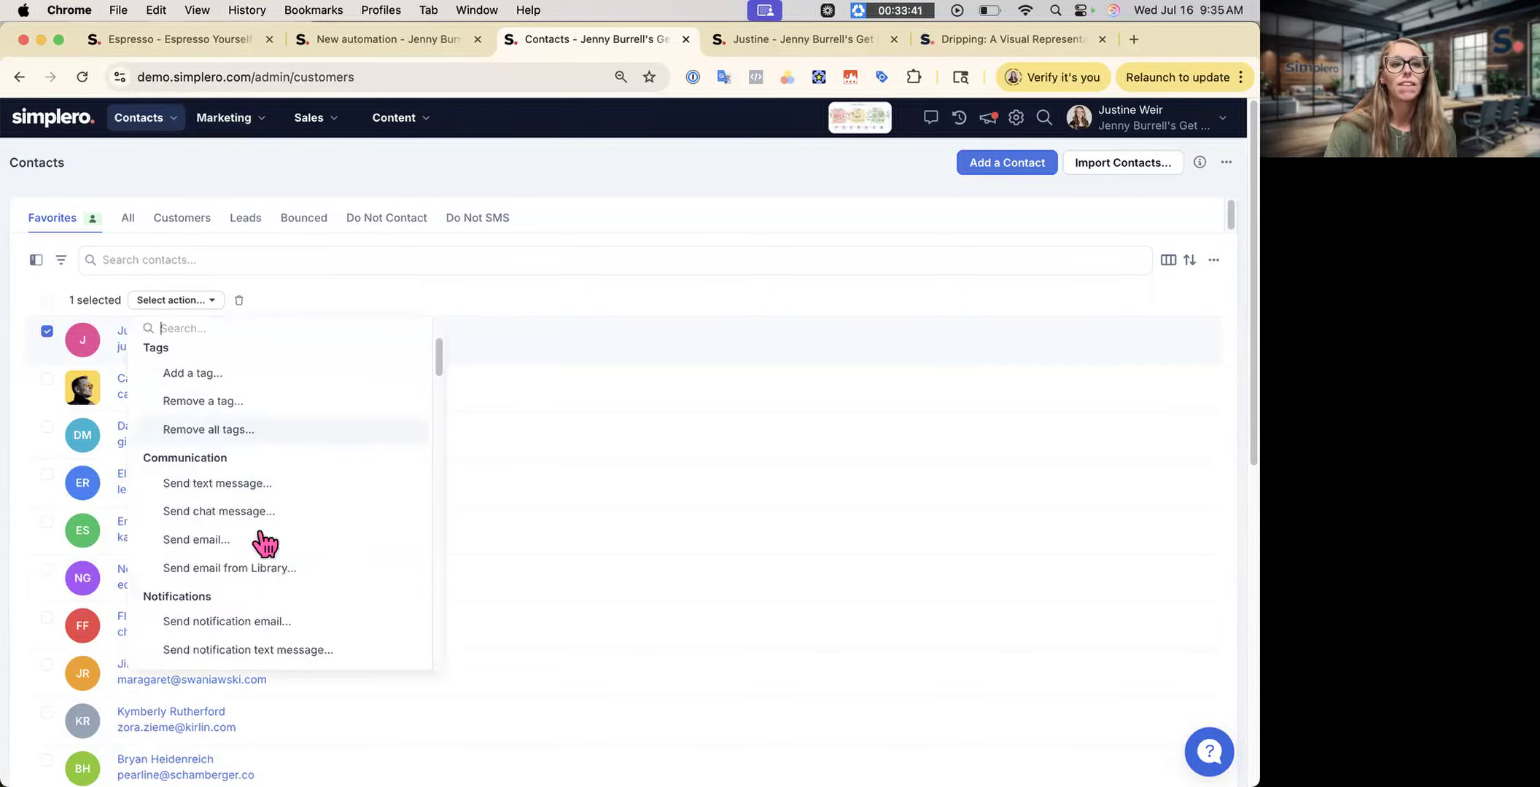
pyautogui.scroll(-10, 227, 621)
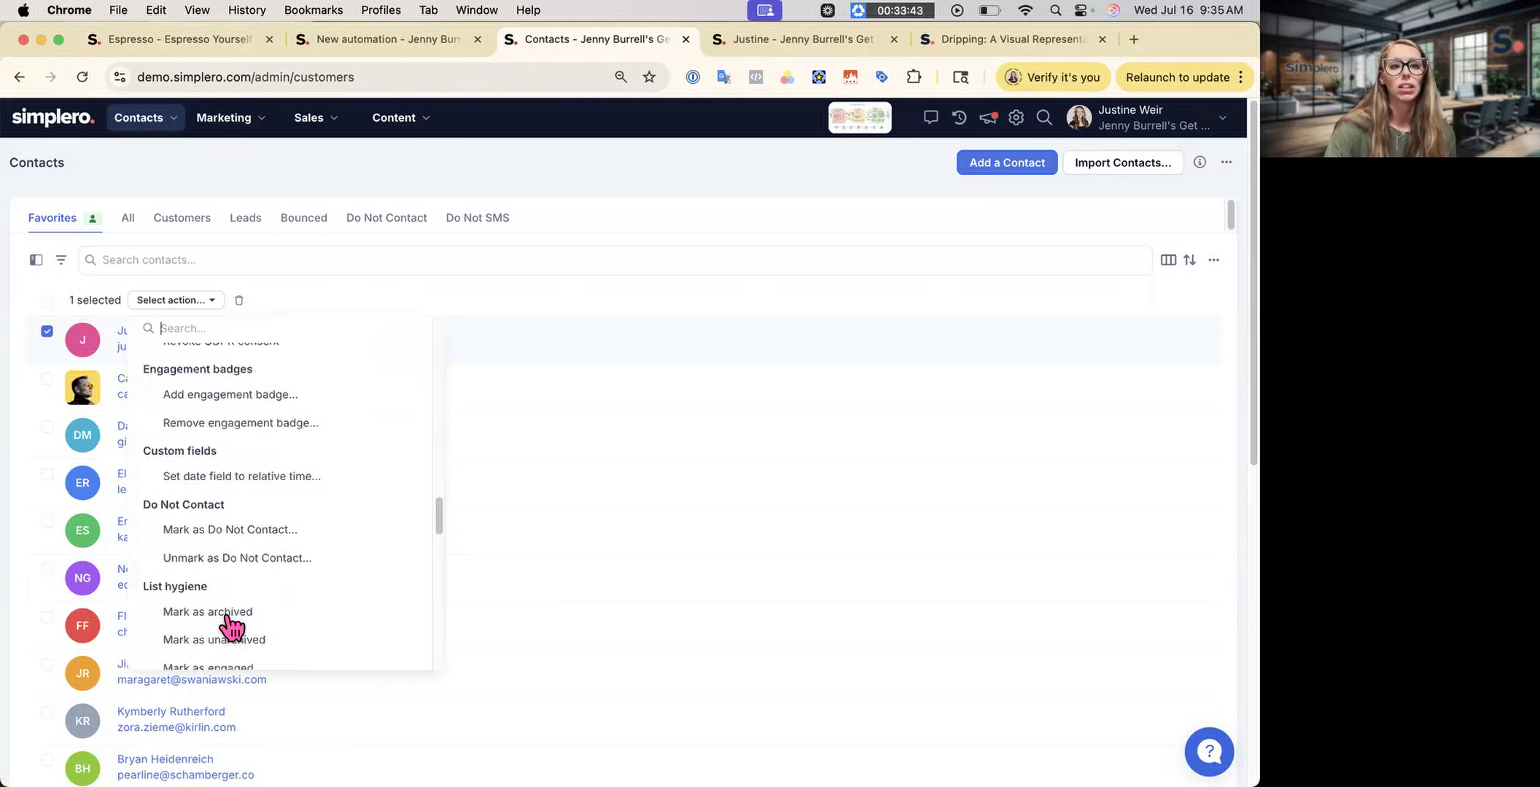
pyautogui.scroll(-10, 227, 622)
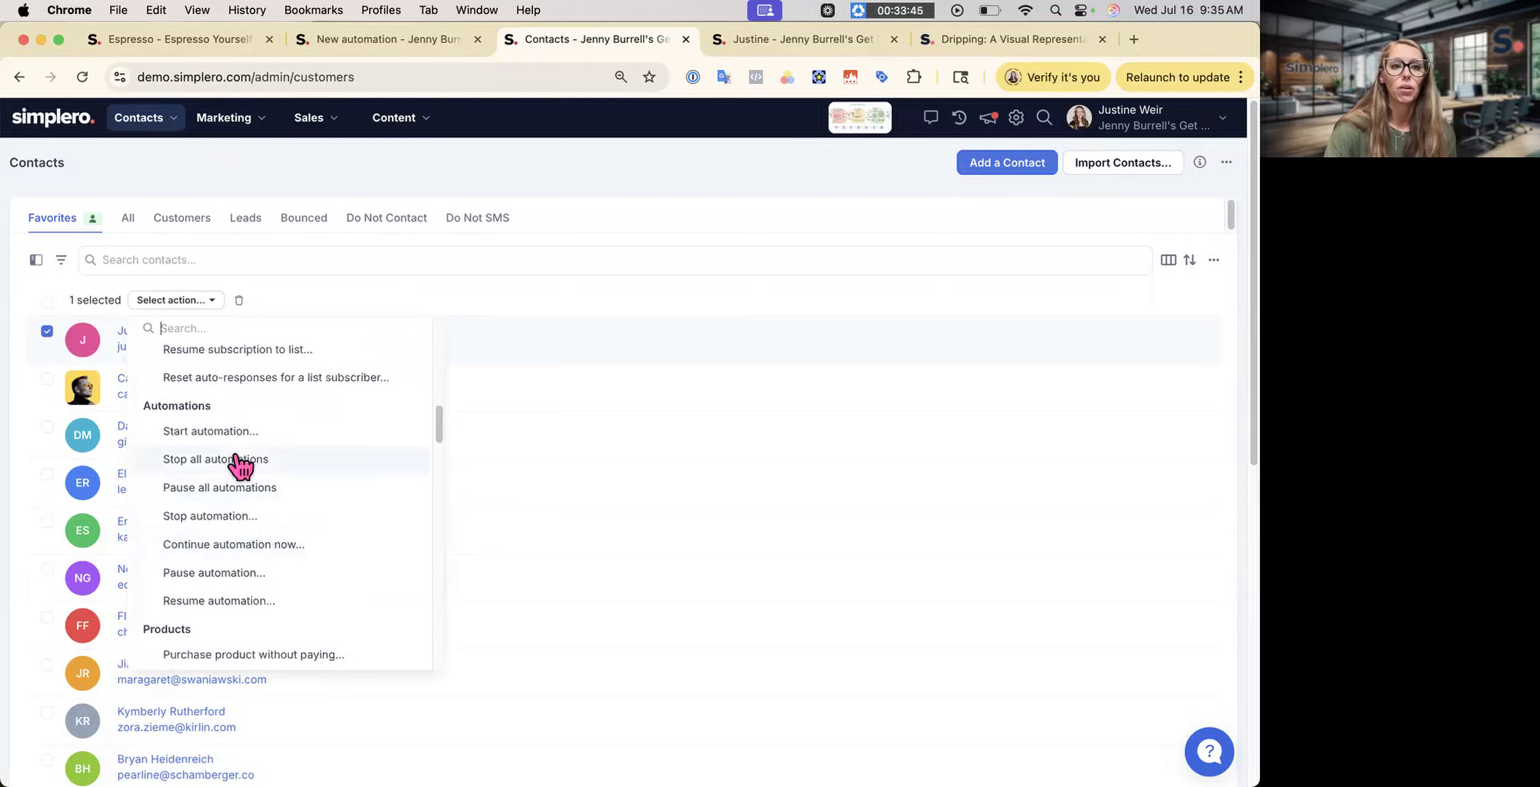
pyautogui.click(241, 433)
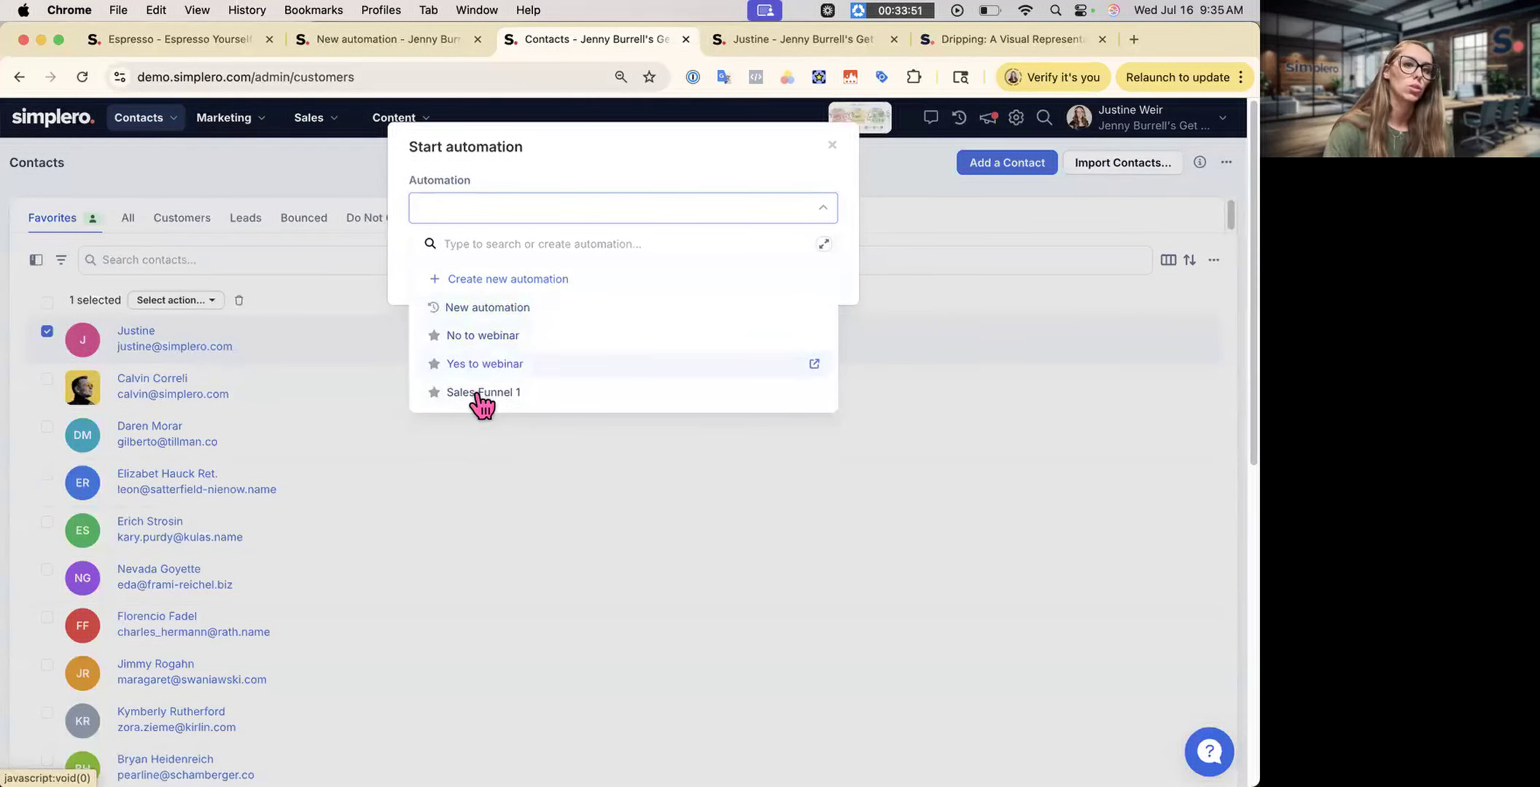
pyautogui.click(834, 149)
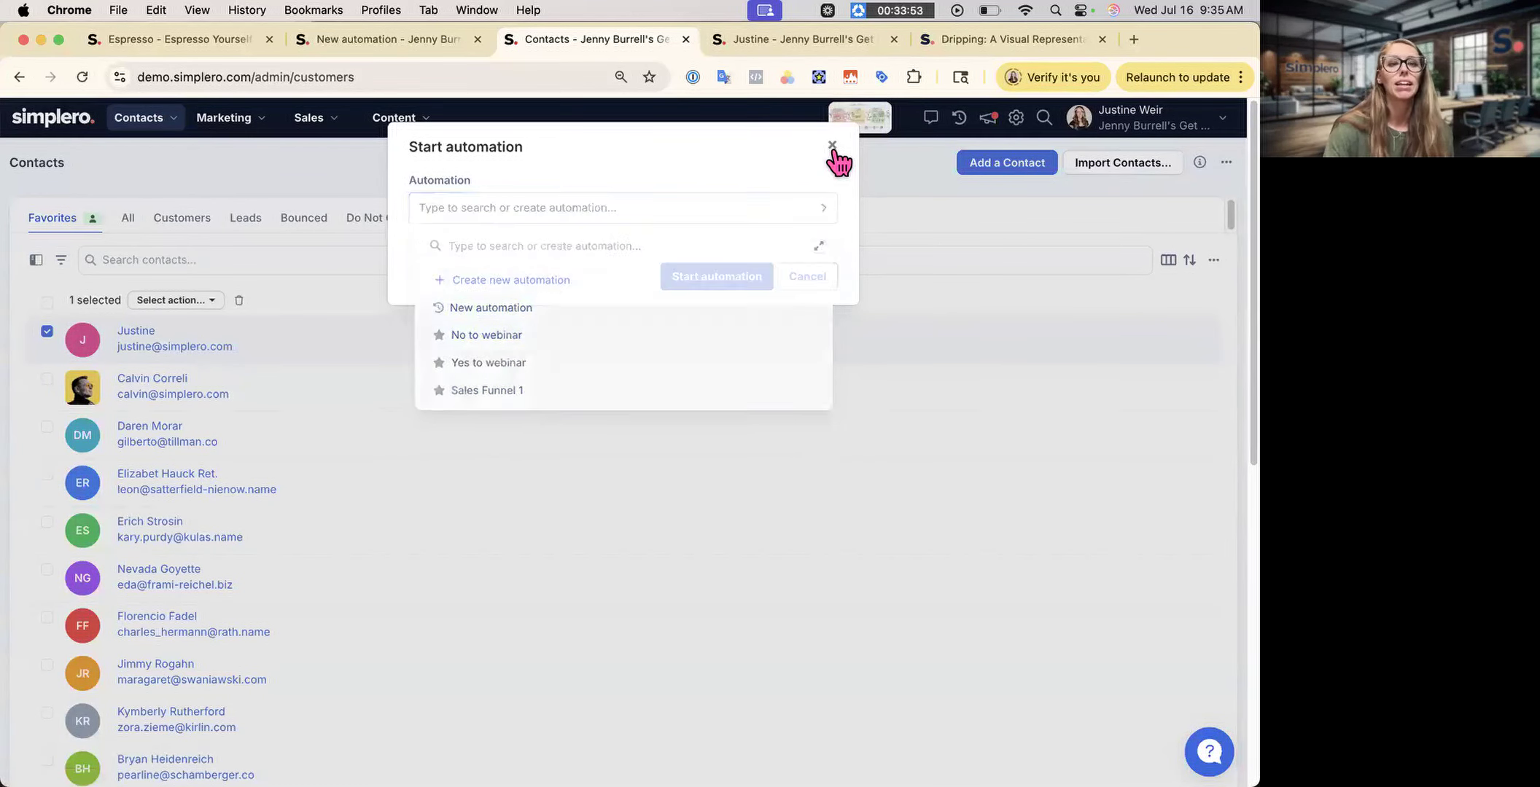
pyautogui.click(136, 332)
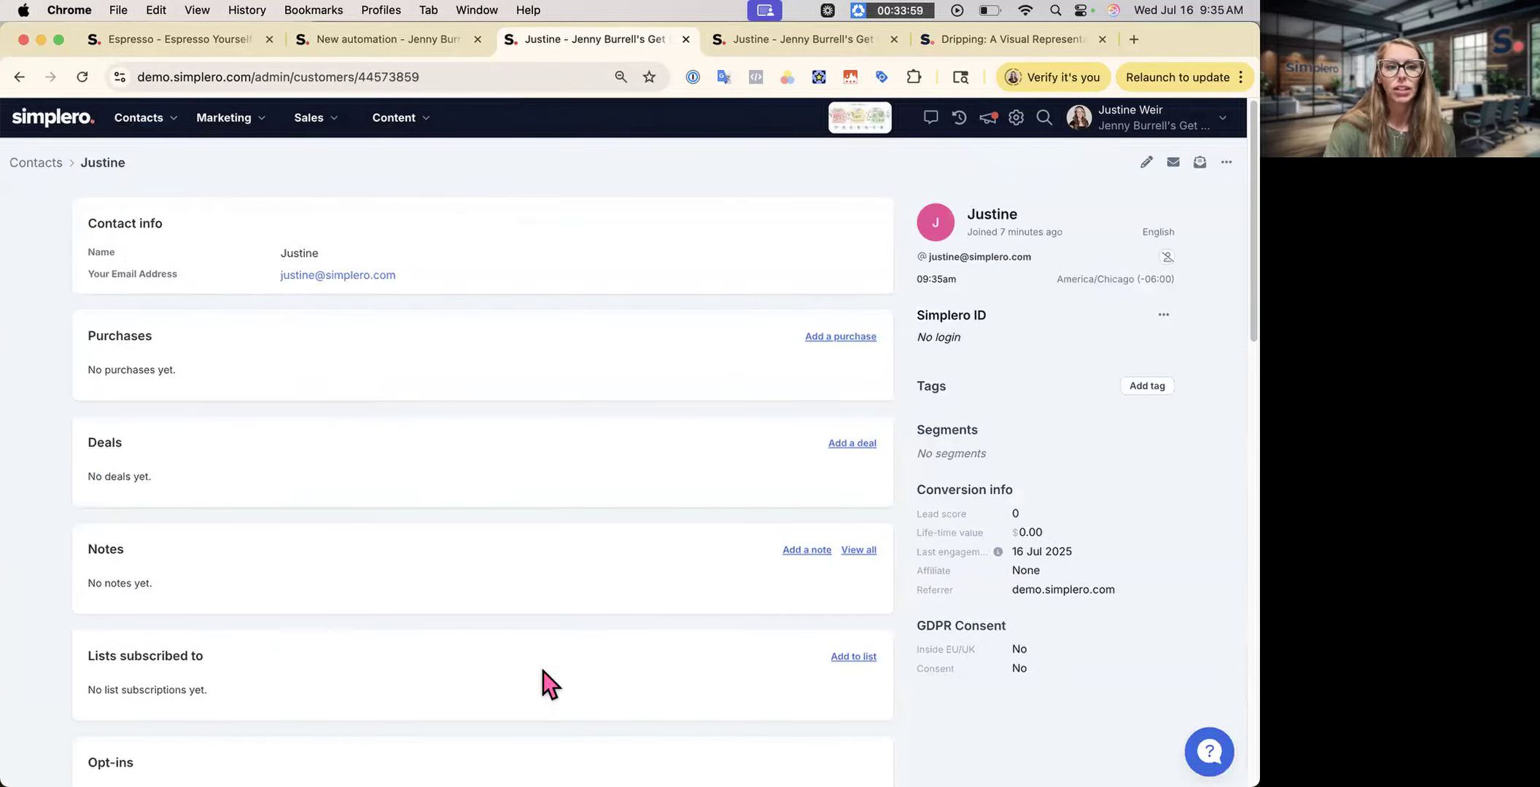
# - Browse the contact's startable automations and manual site options without choosing any
pyautogui.scroll(-4, 545, 682)
pyautogui.scroll(-6, 542, 678)
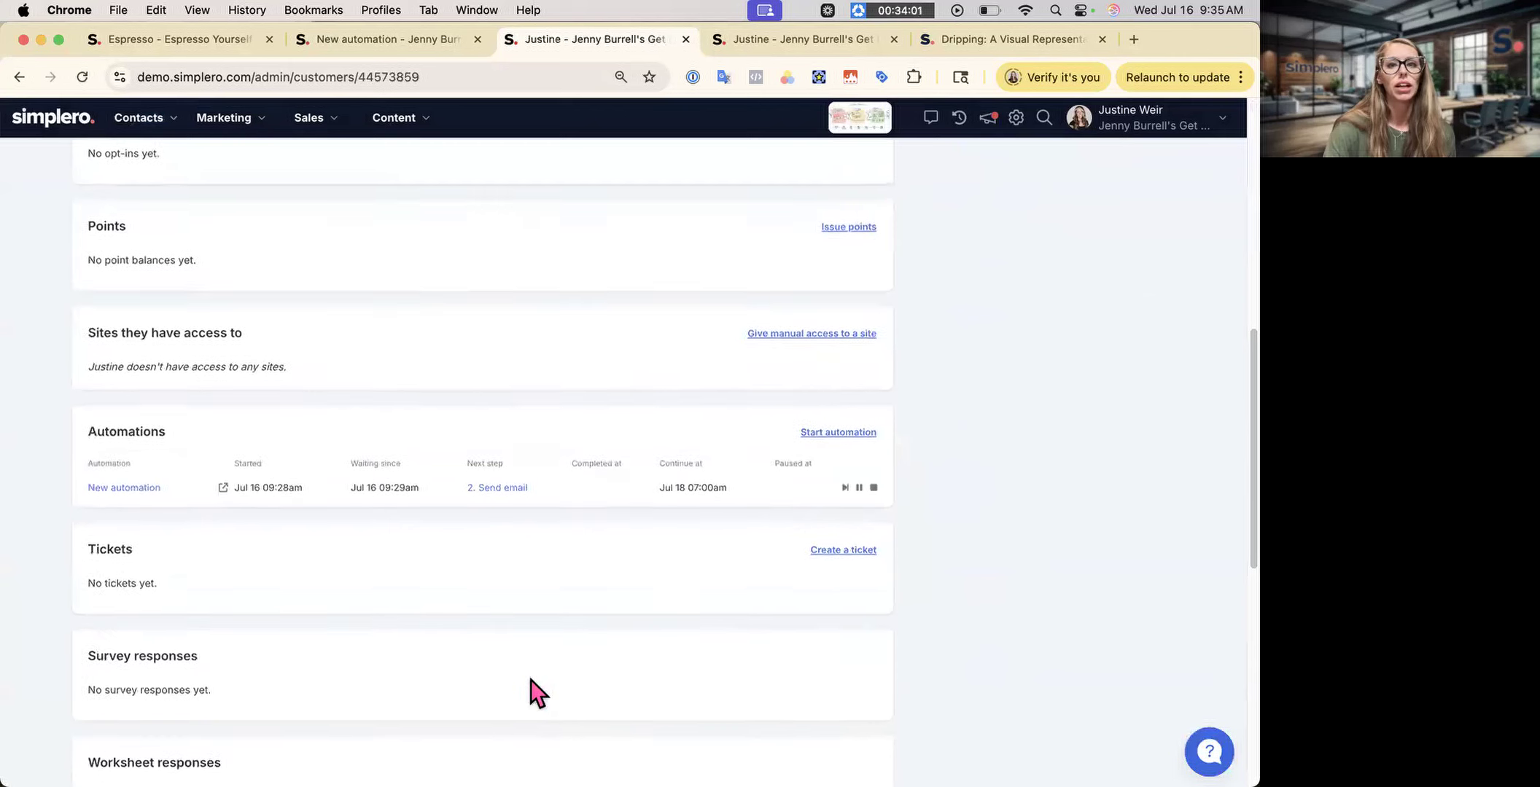
pyautogui.click(819, 432)
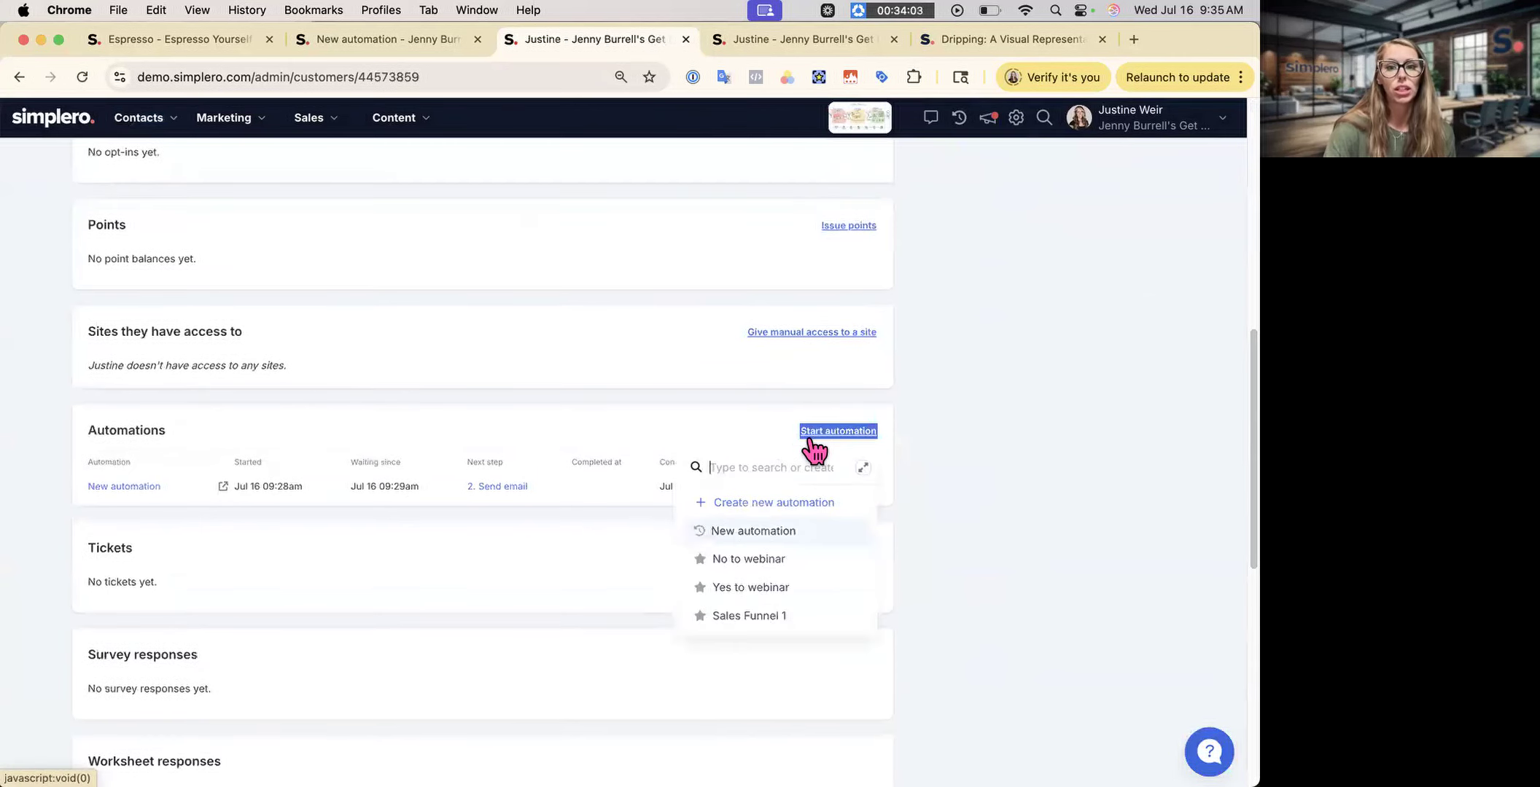
pyautogui.click(839, 333)
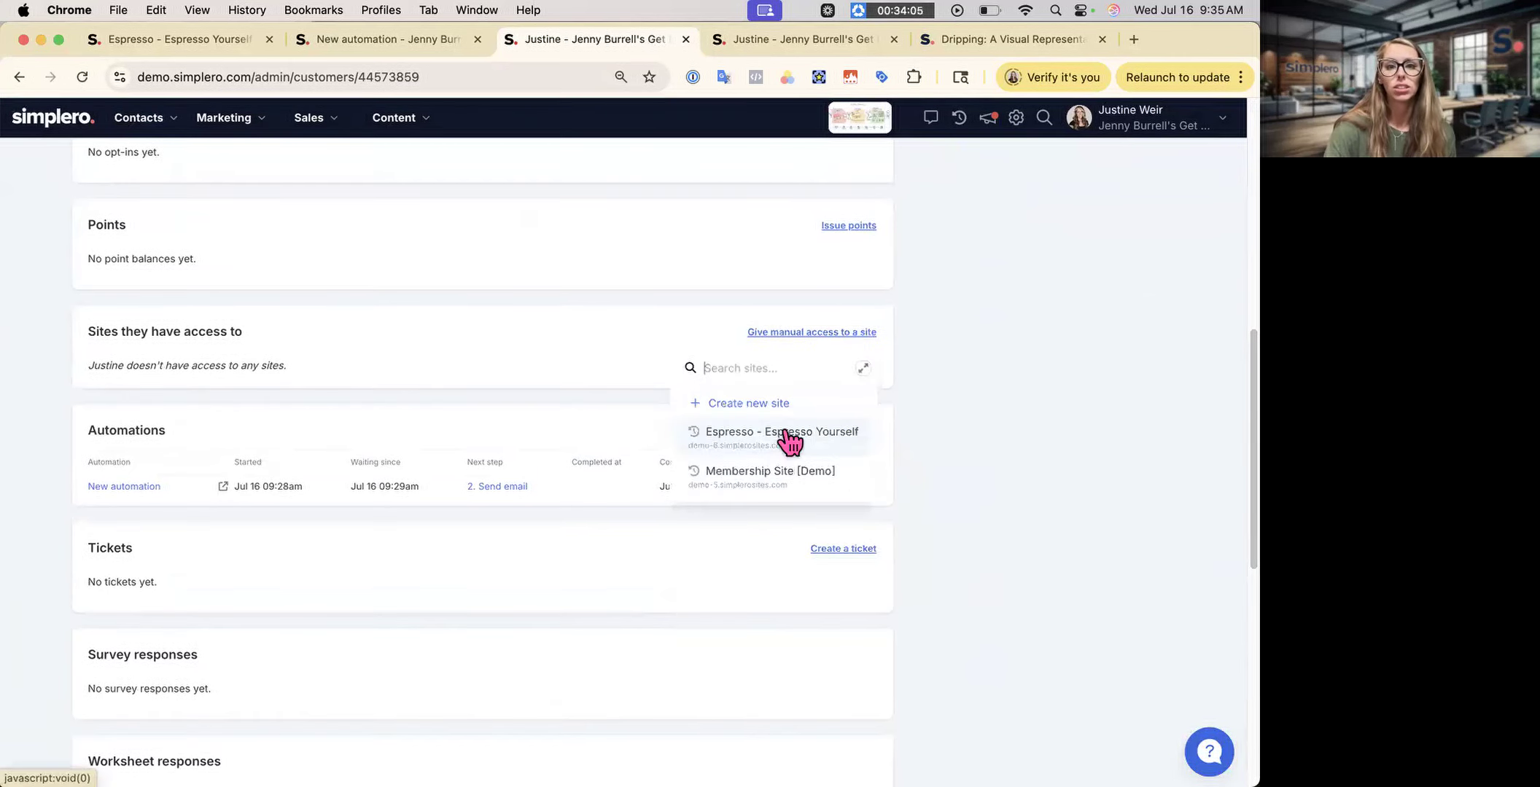
pyautogui.click(747, 544)
pyautogui.scroll(-5, 750, 541)
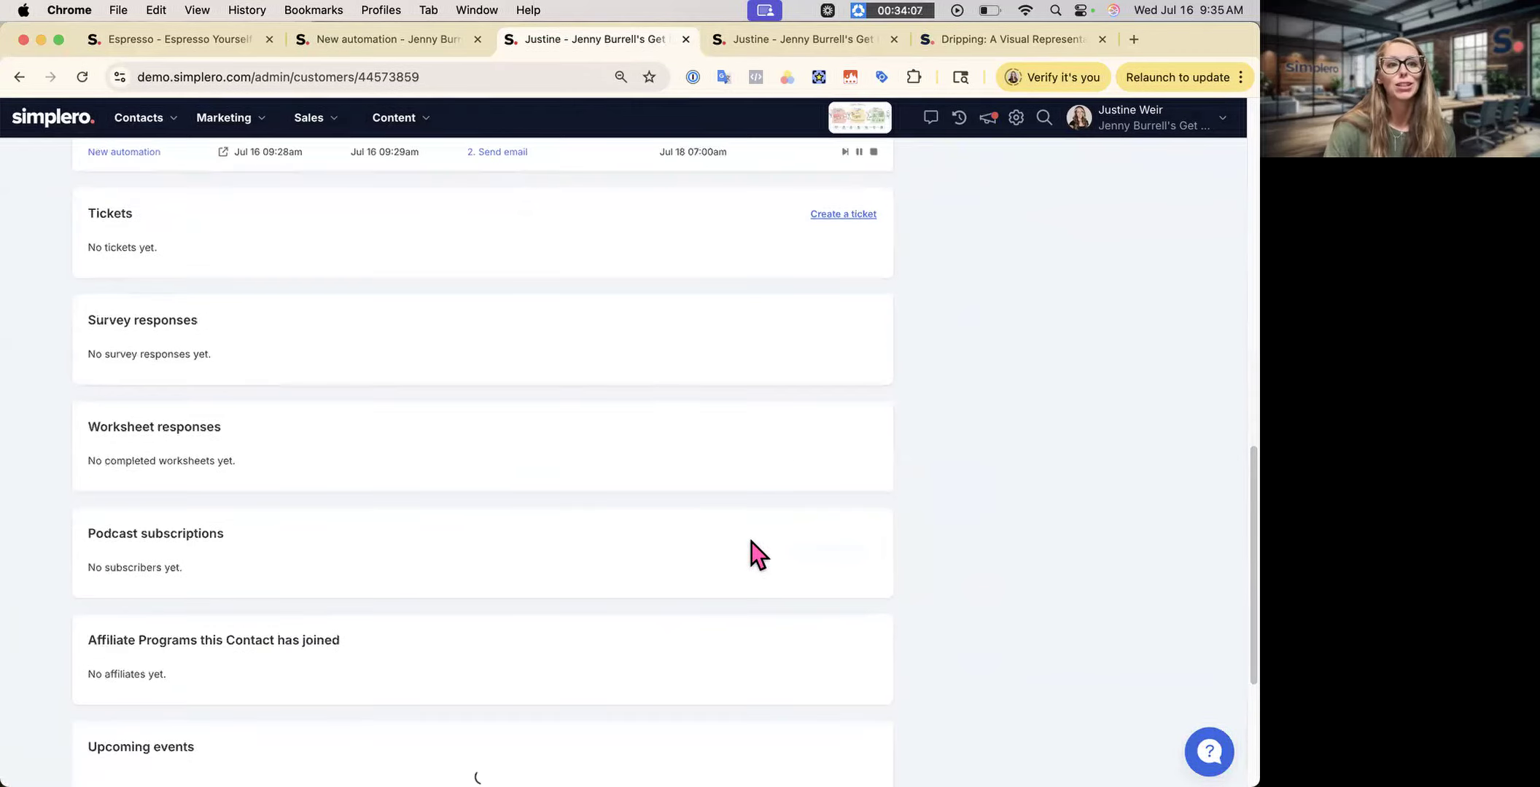
pyautogui.scroll(9, 751, 541)
pyautogui.scroll(1, 751, 541)
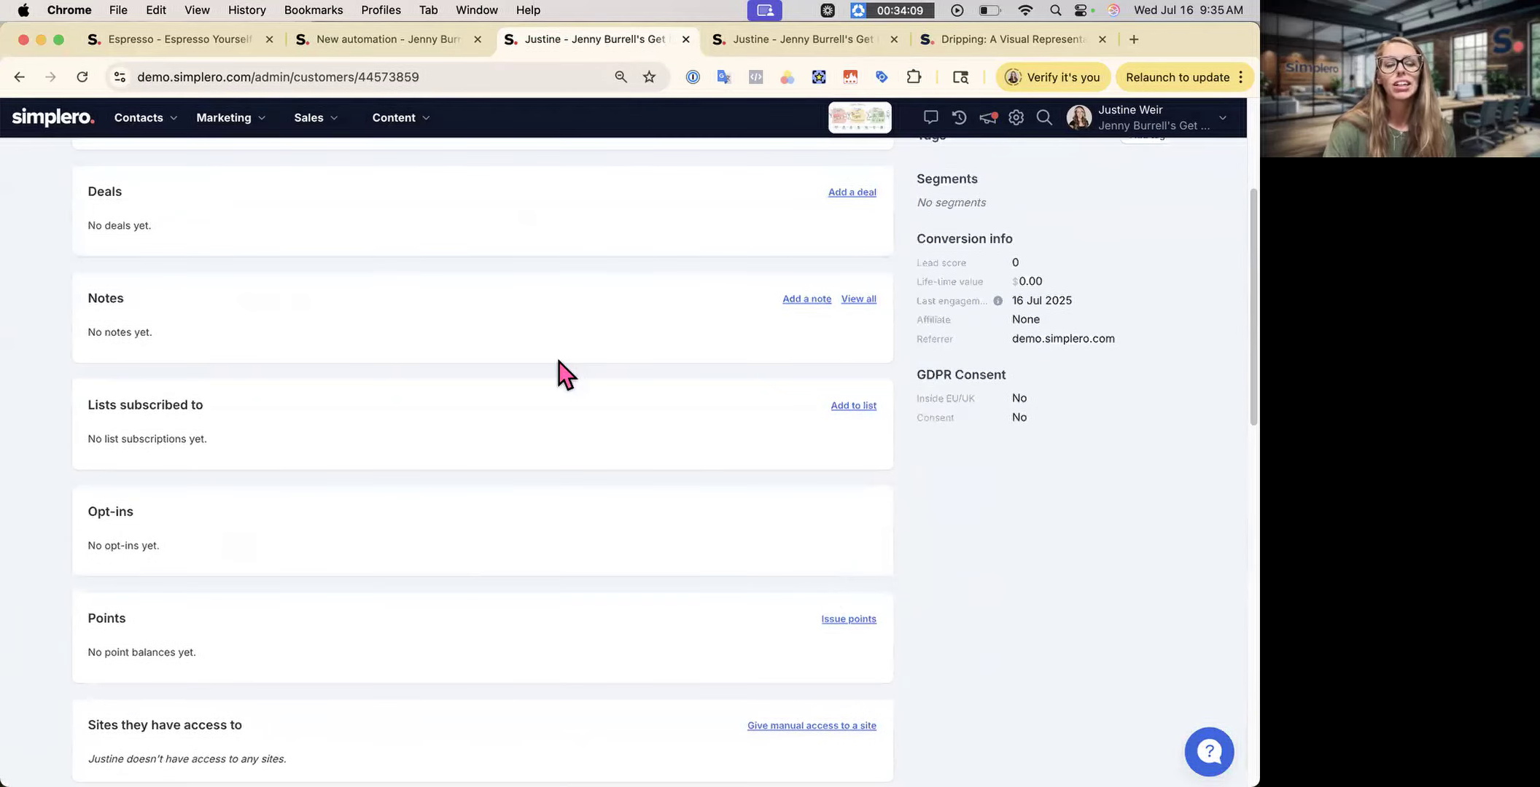
# - Close the automation's Add step panel and return to the contact's record
pyautogui.click(400, 35)
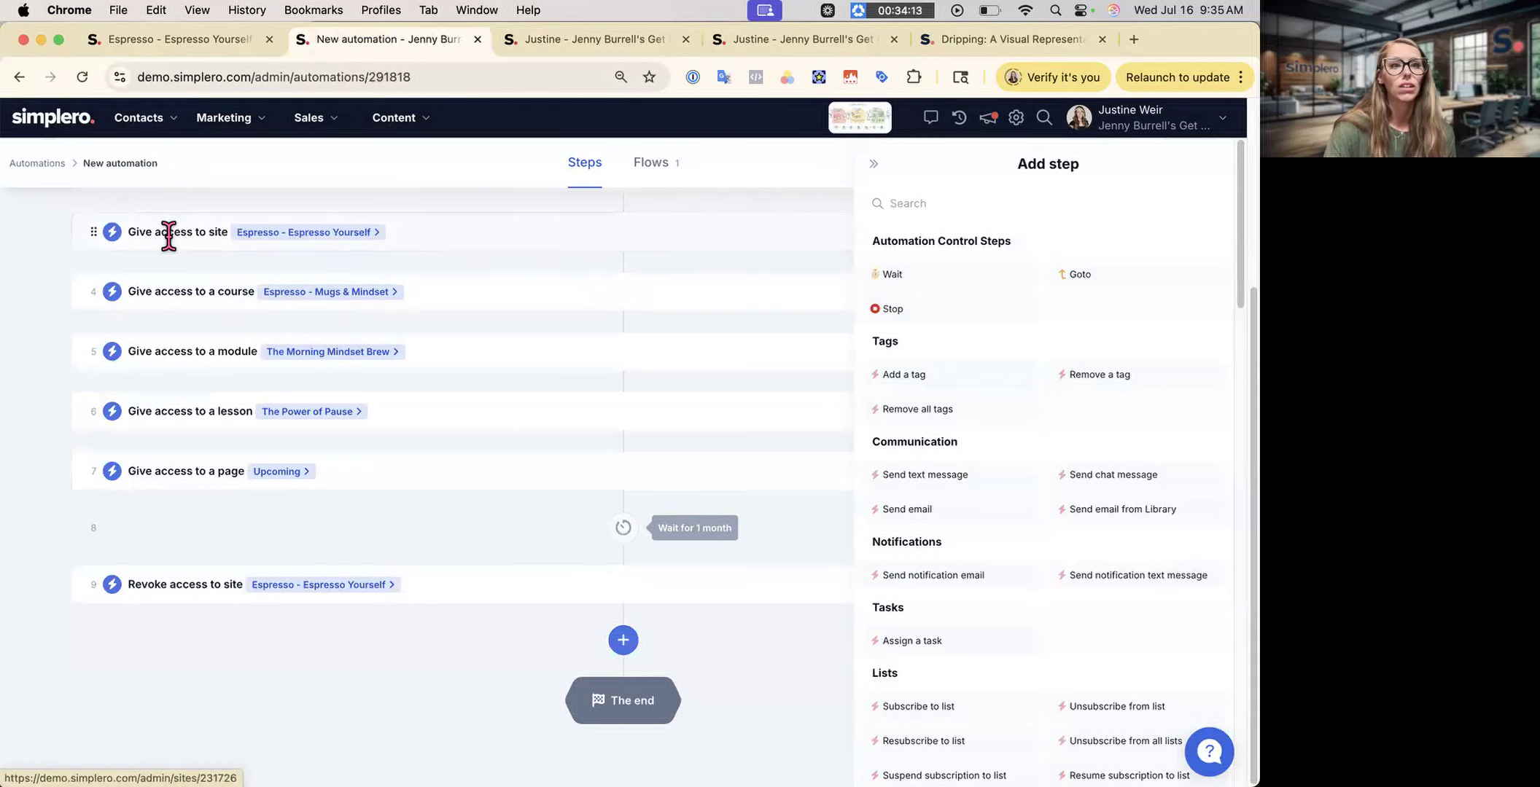
pyautogui.click(880, 173)
pyautogui.scroll(3, 977, 359)
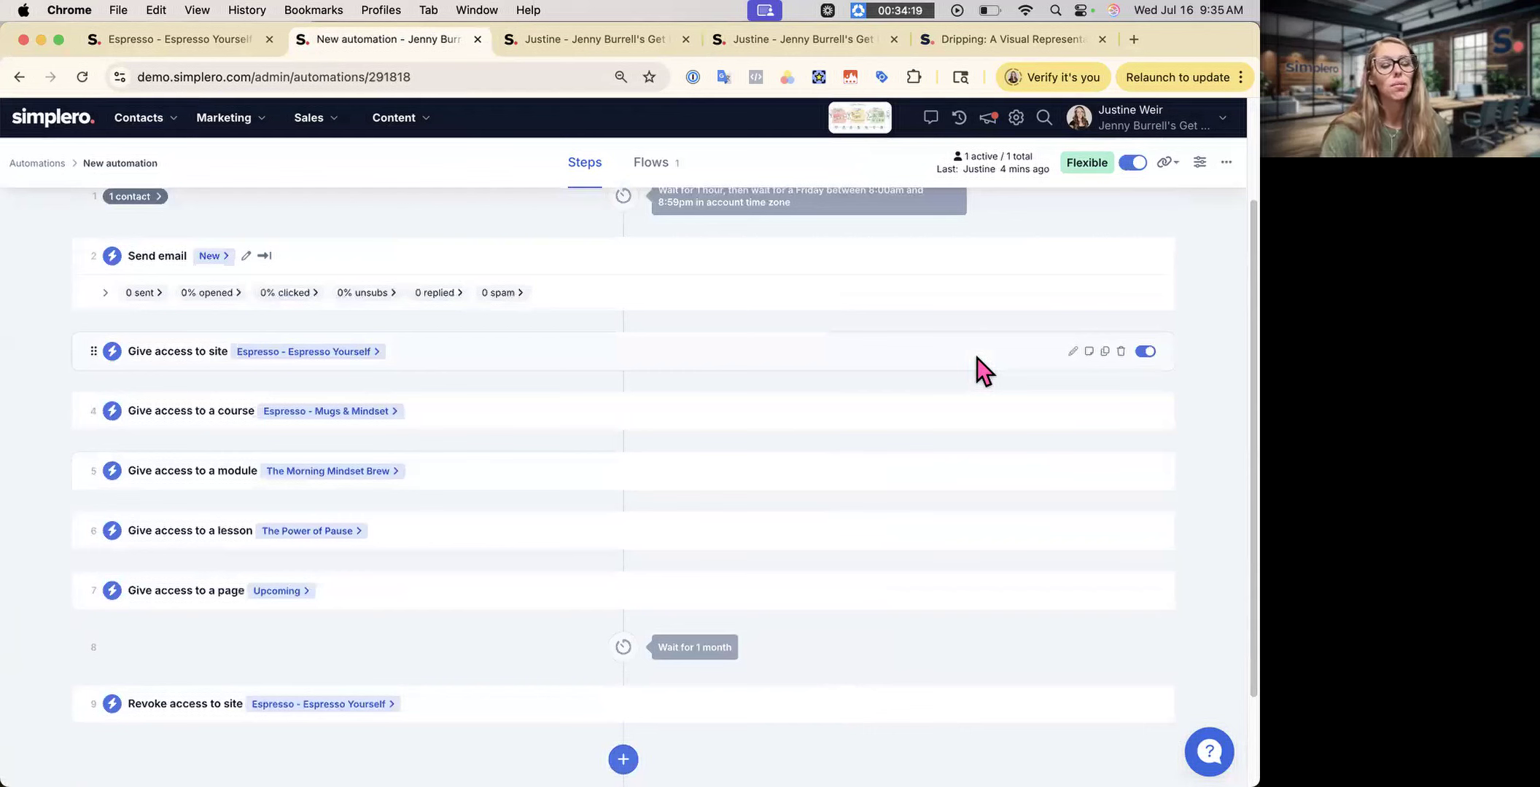
pyautogui.click(589, 48)
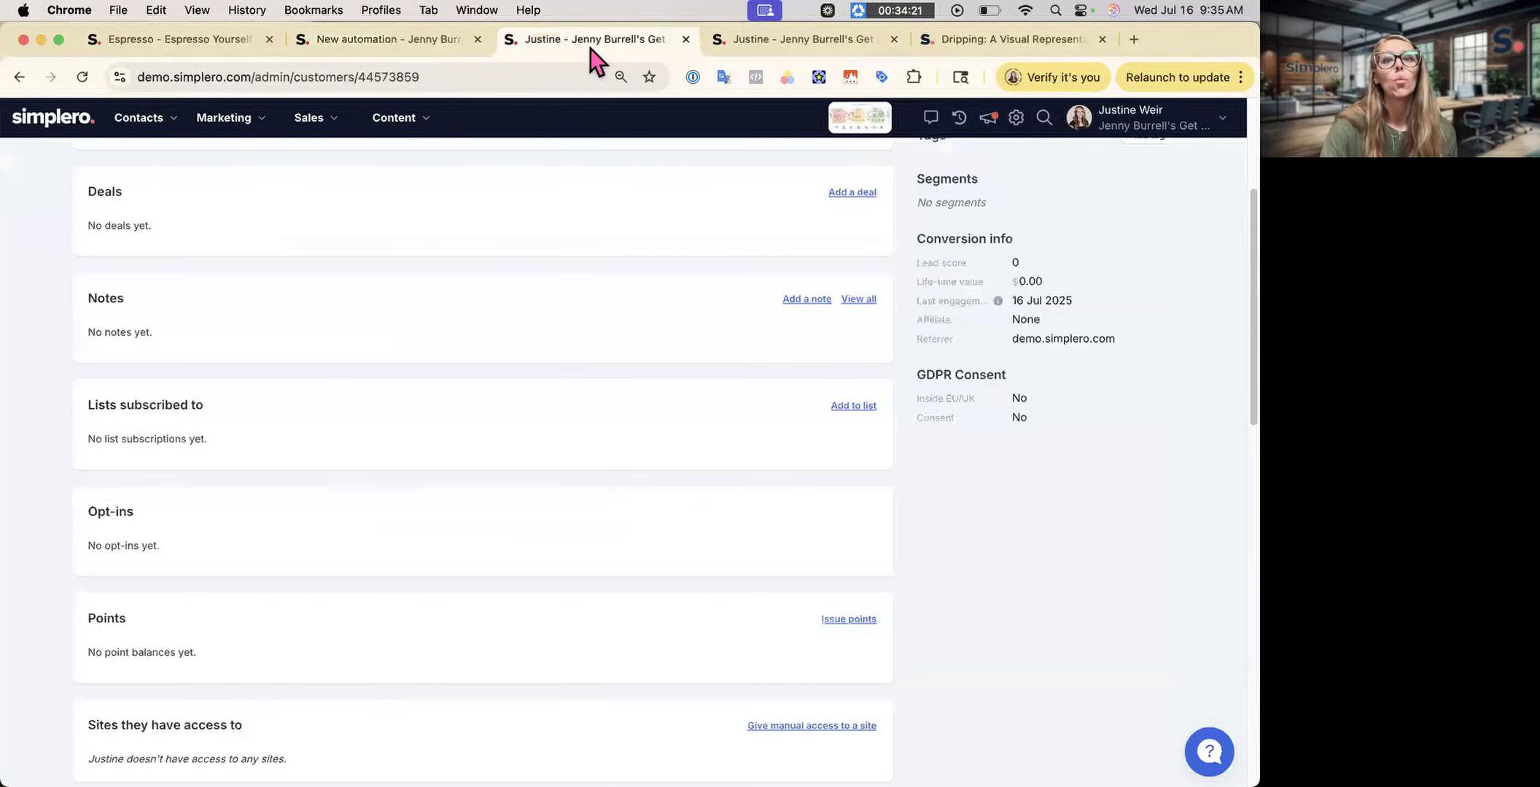
# - Grant the contact manual access to the Espresso - Espresso Yourself site
pyautogui.scroll(5, 606, 479)
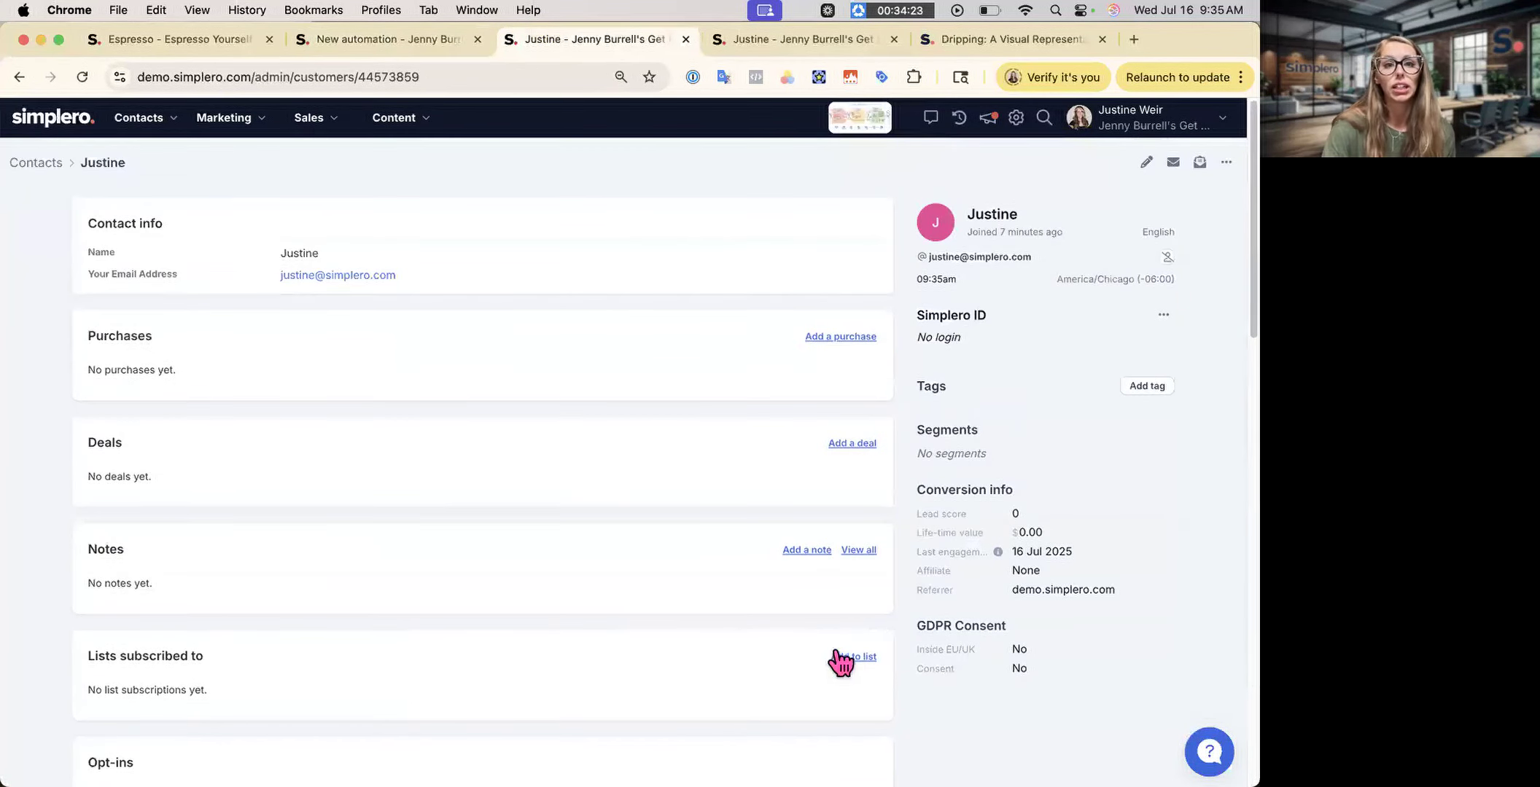
pyautogui.scroll(-5, 273, 519)
pyautogui.click(853, 613)
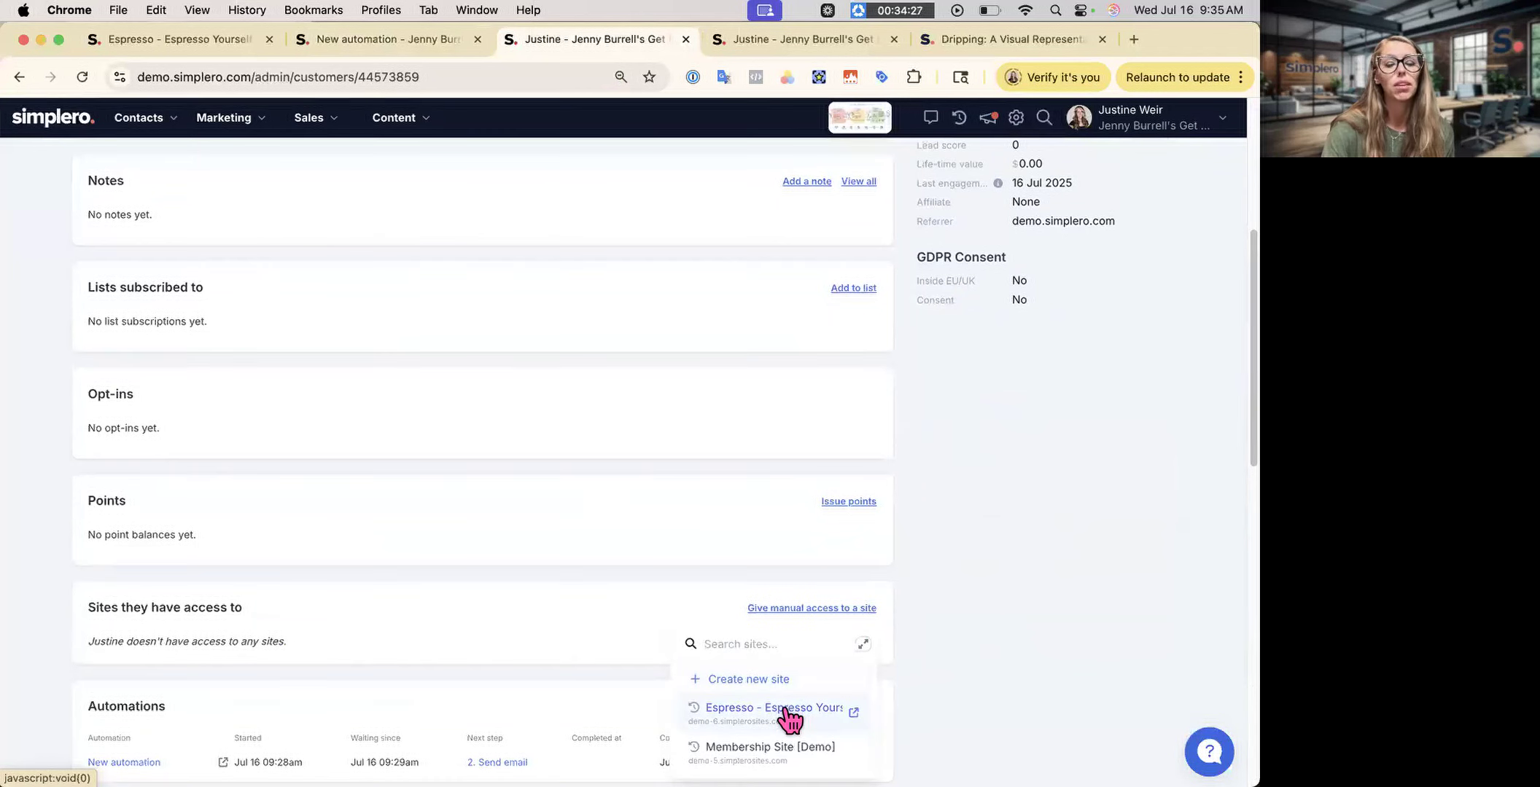
pyautogui.click(786, 708)
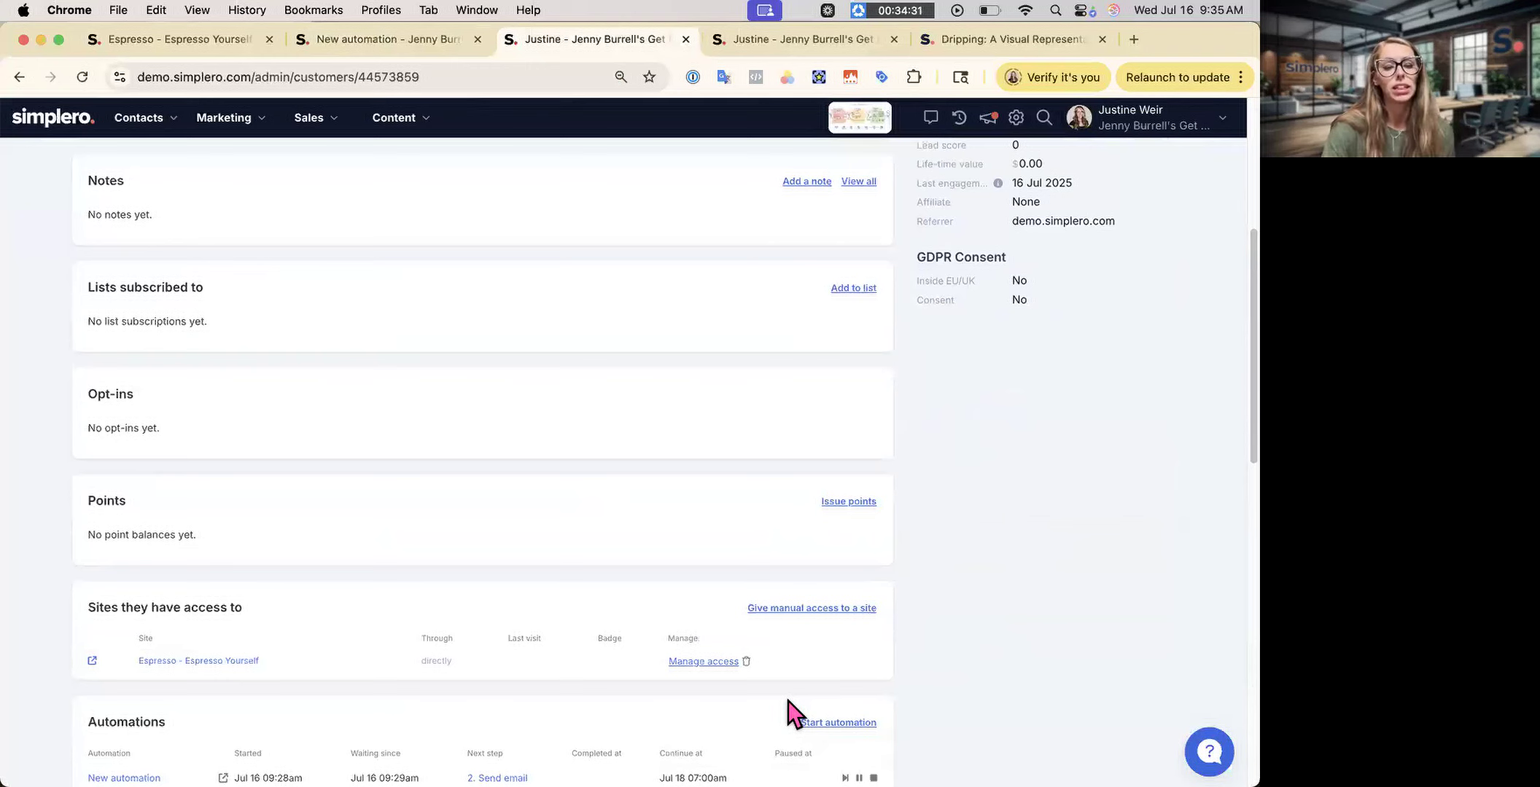
pyautogui.scroll(-5, 788, 700)
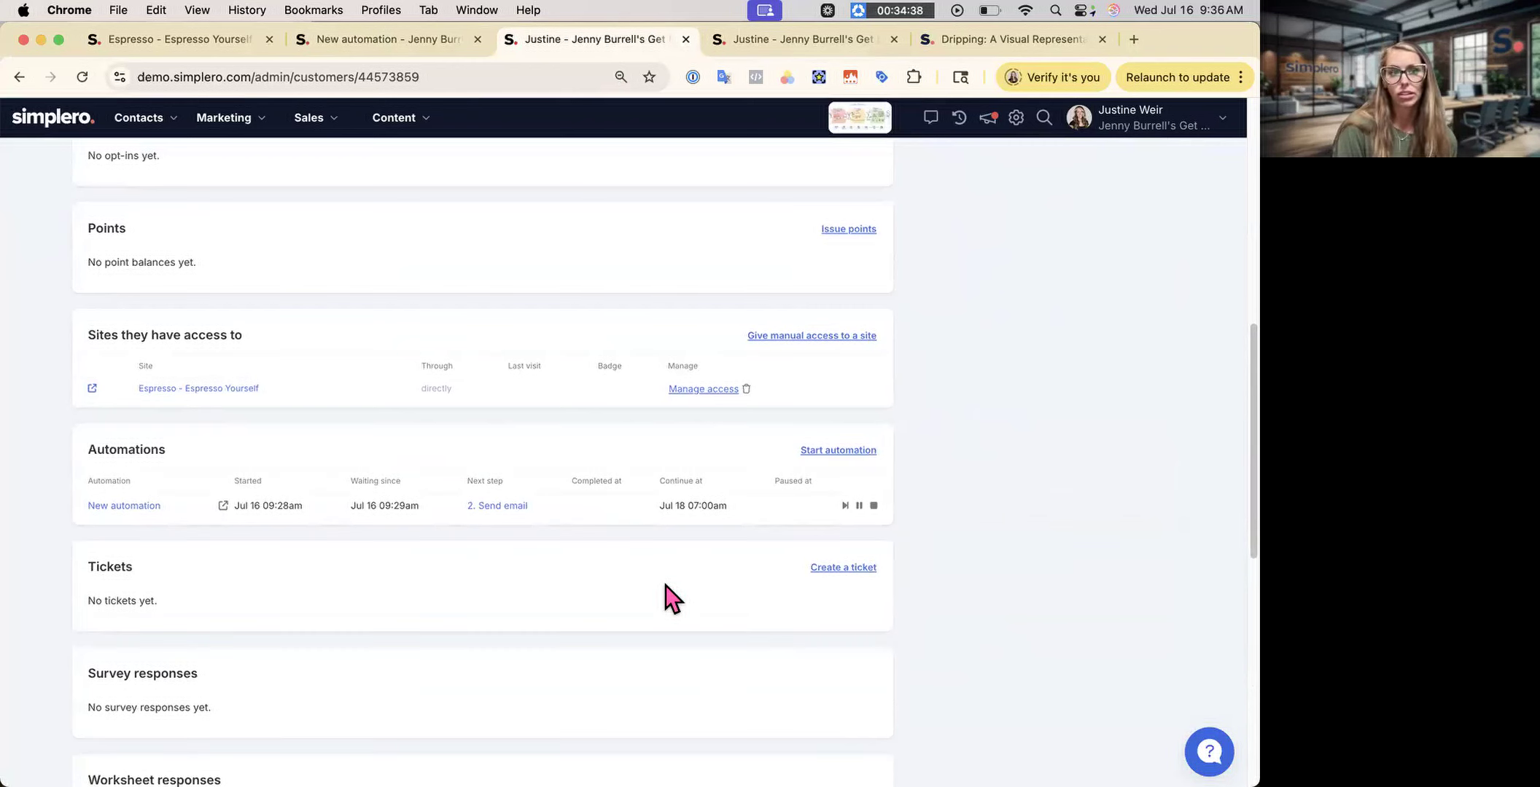
pyautogui.scroll(12, 670, 598)
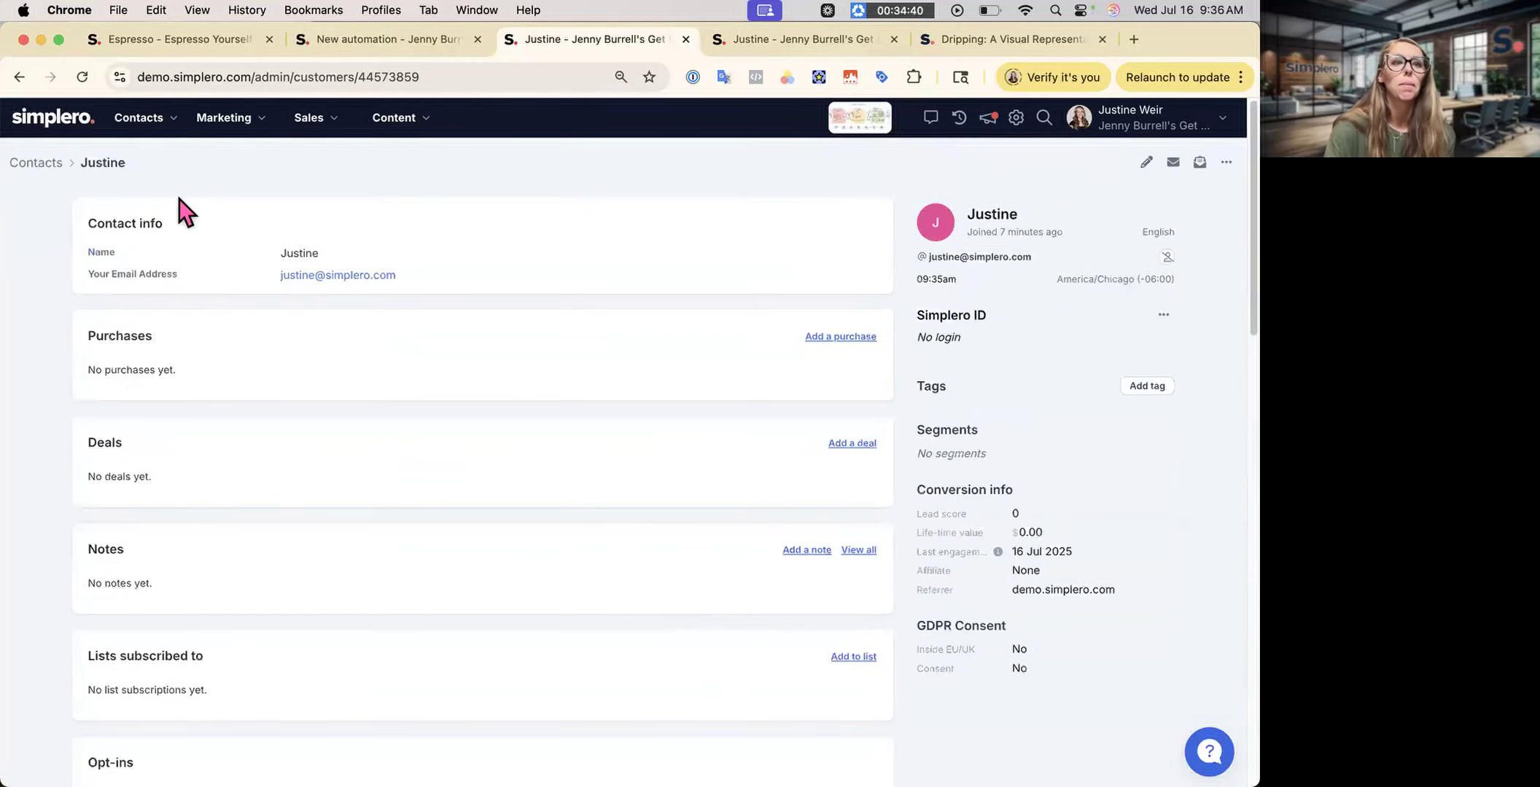
pyautogui.click(22, 159)
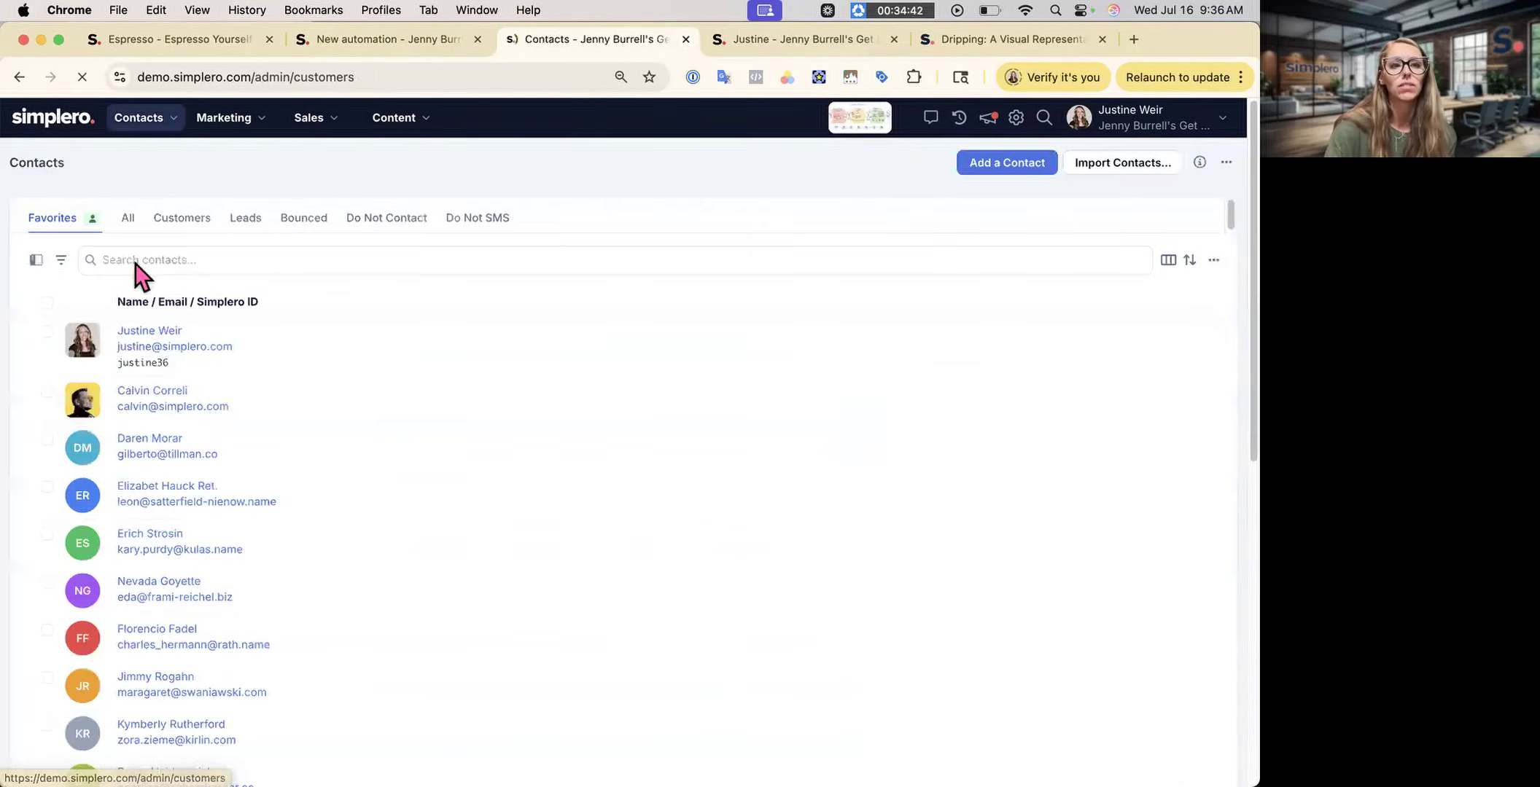
pyautogui.click(47, 331)
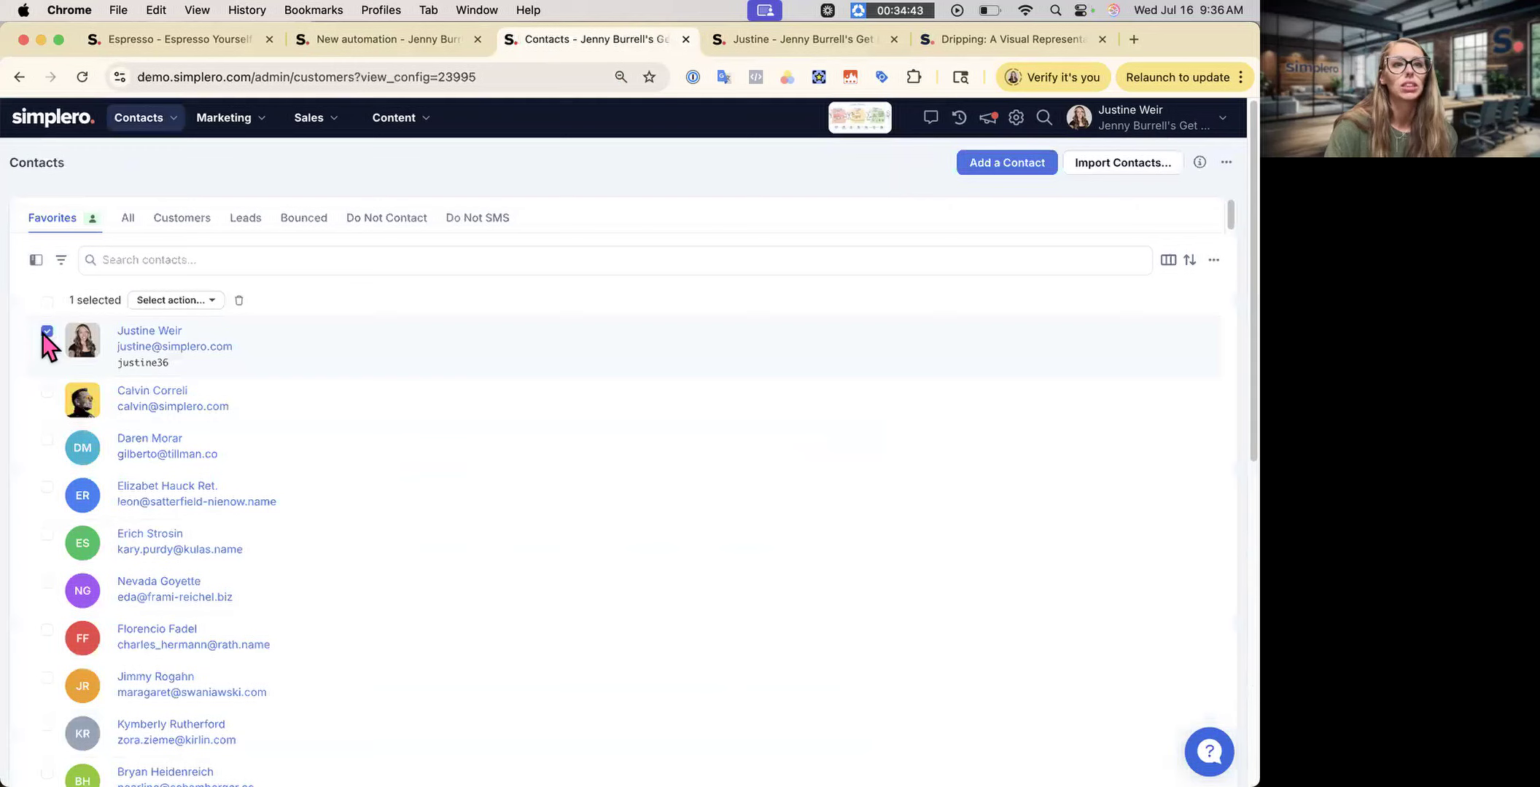
pyautogui.click(168, 300)
pyautogui.write('give')
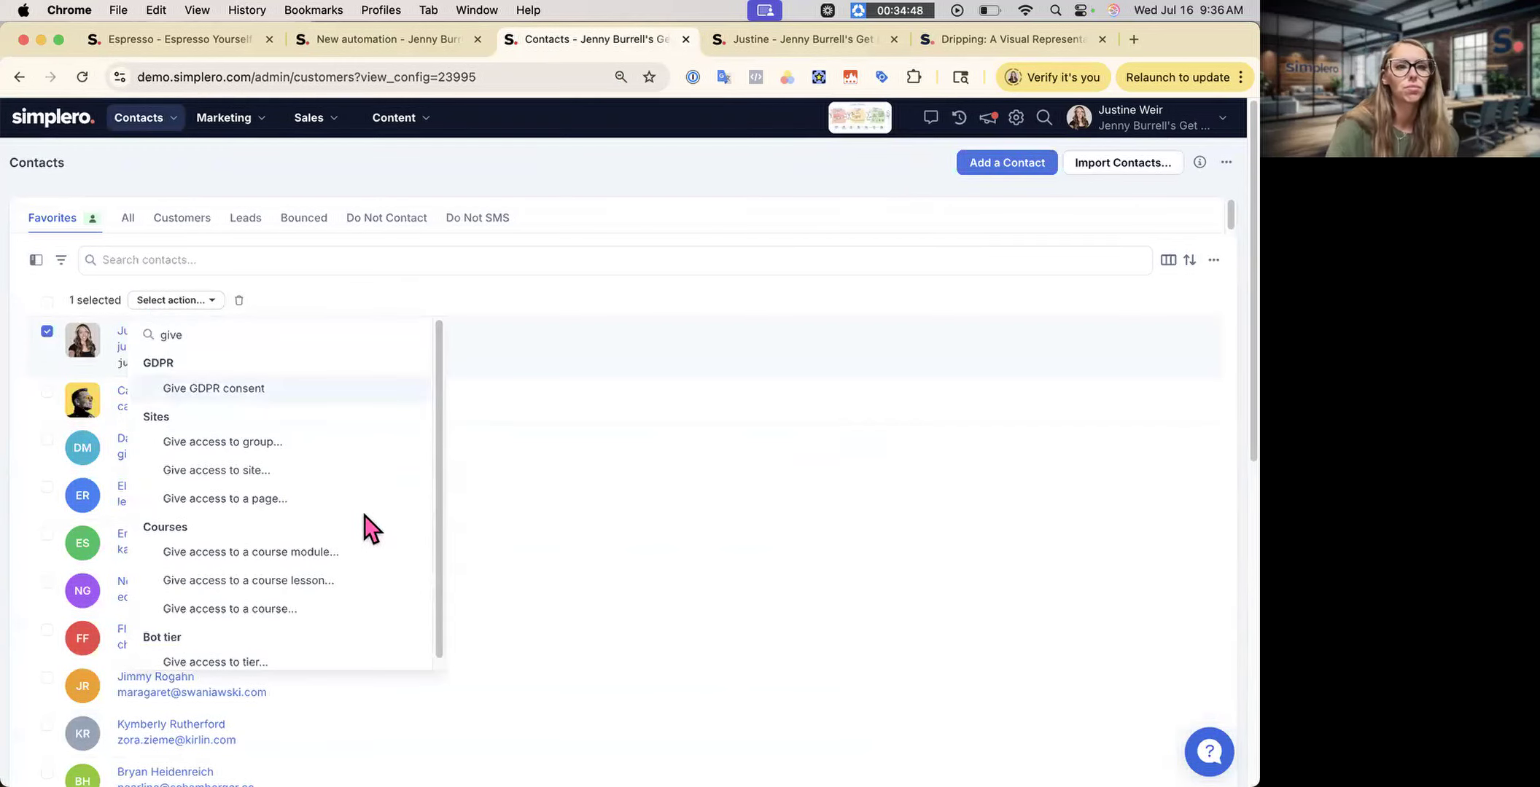
pyautogui.click(244, 437)
pyautogui.click(656, 209)
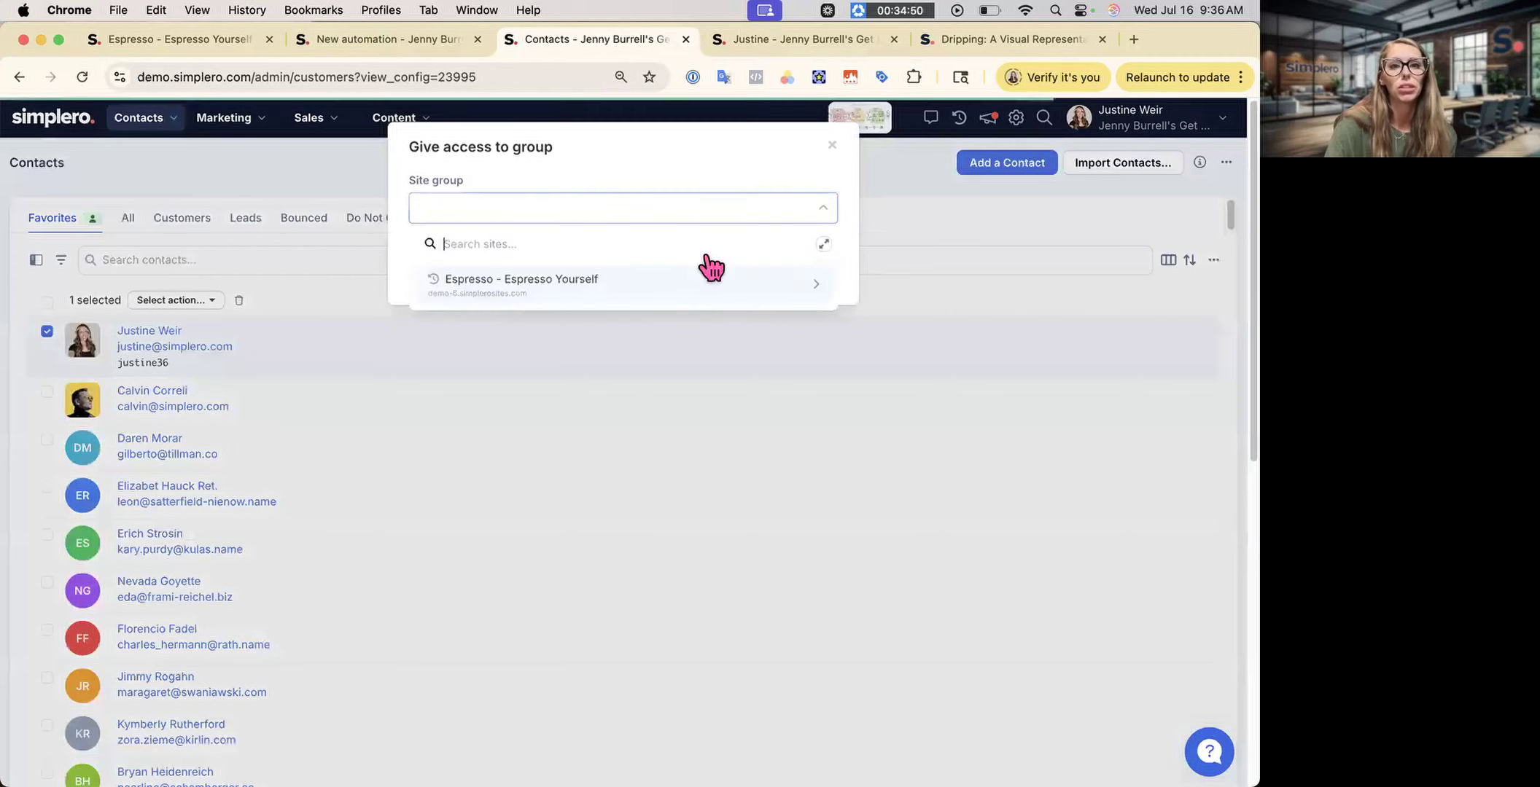
pyautogui.click(832, 148)
pyautogui.click(835, 152)
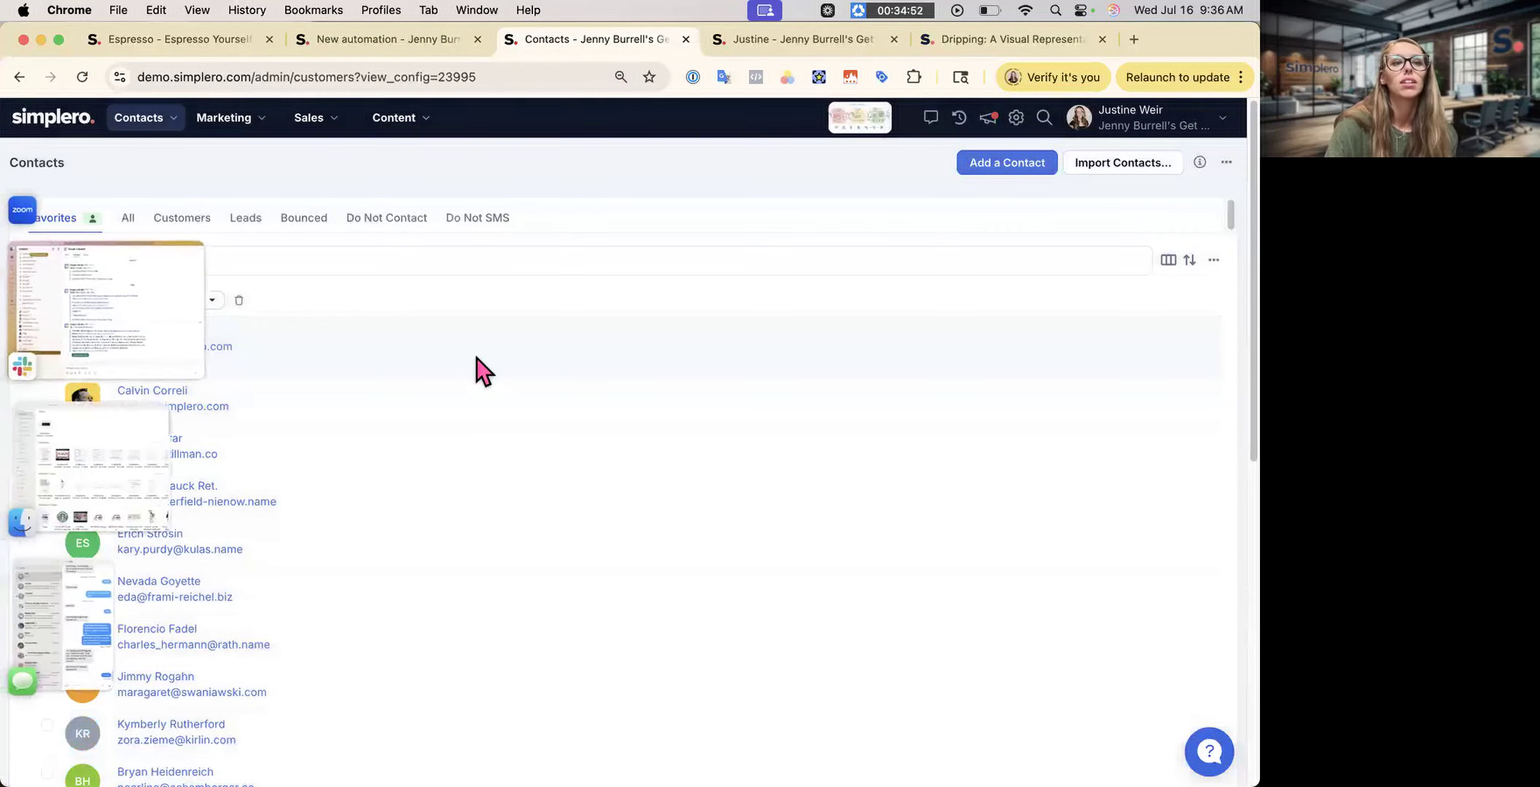
pyautogui.click(199, 300)
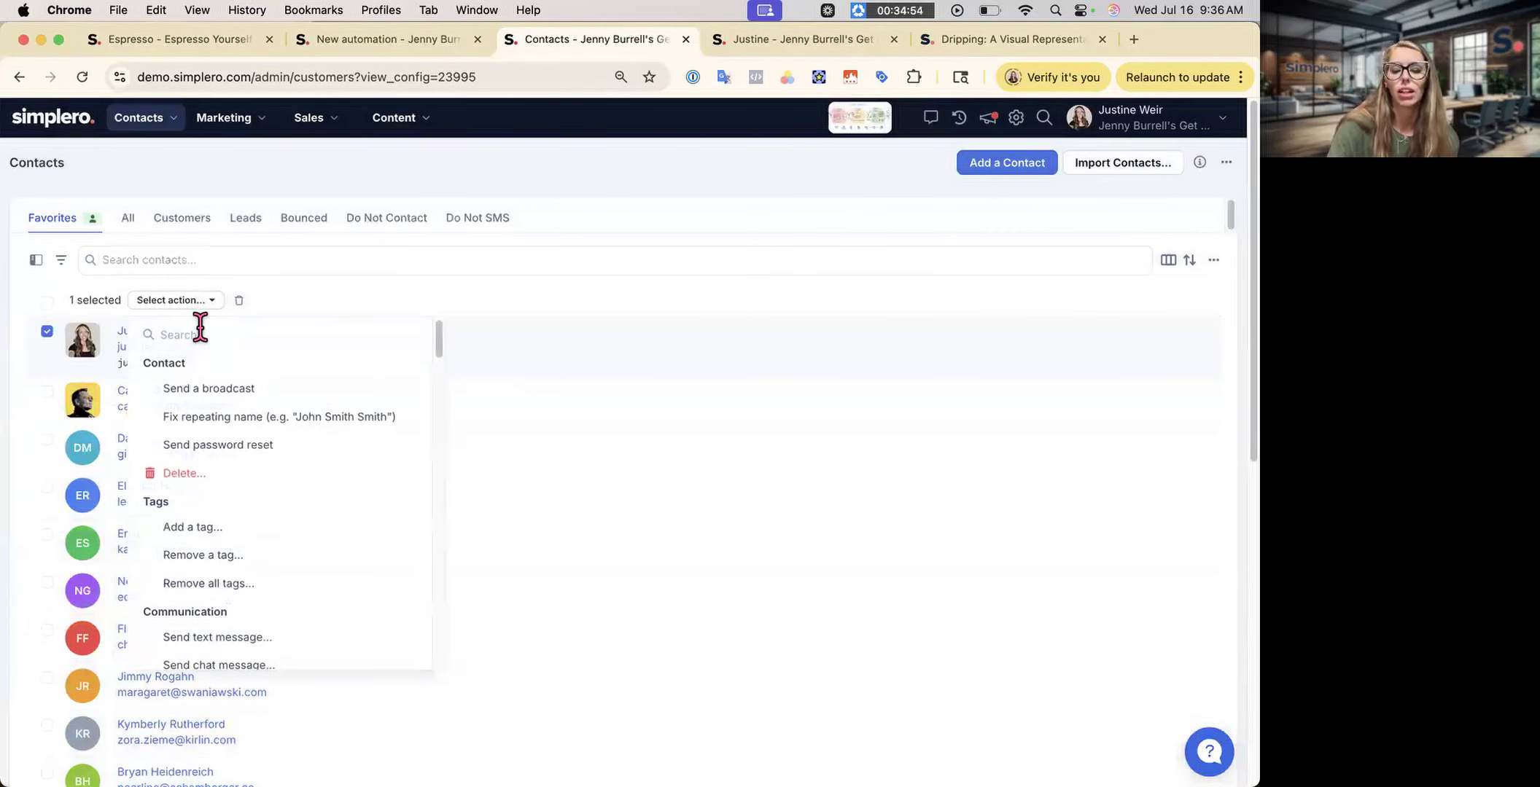
pyautogui.write('give')
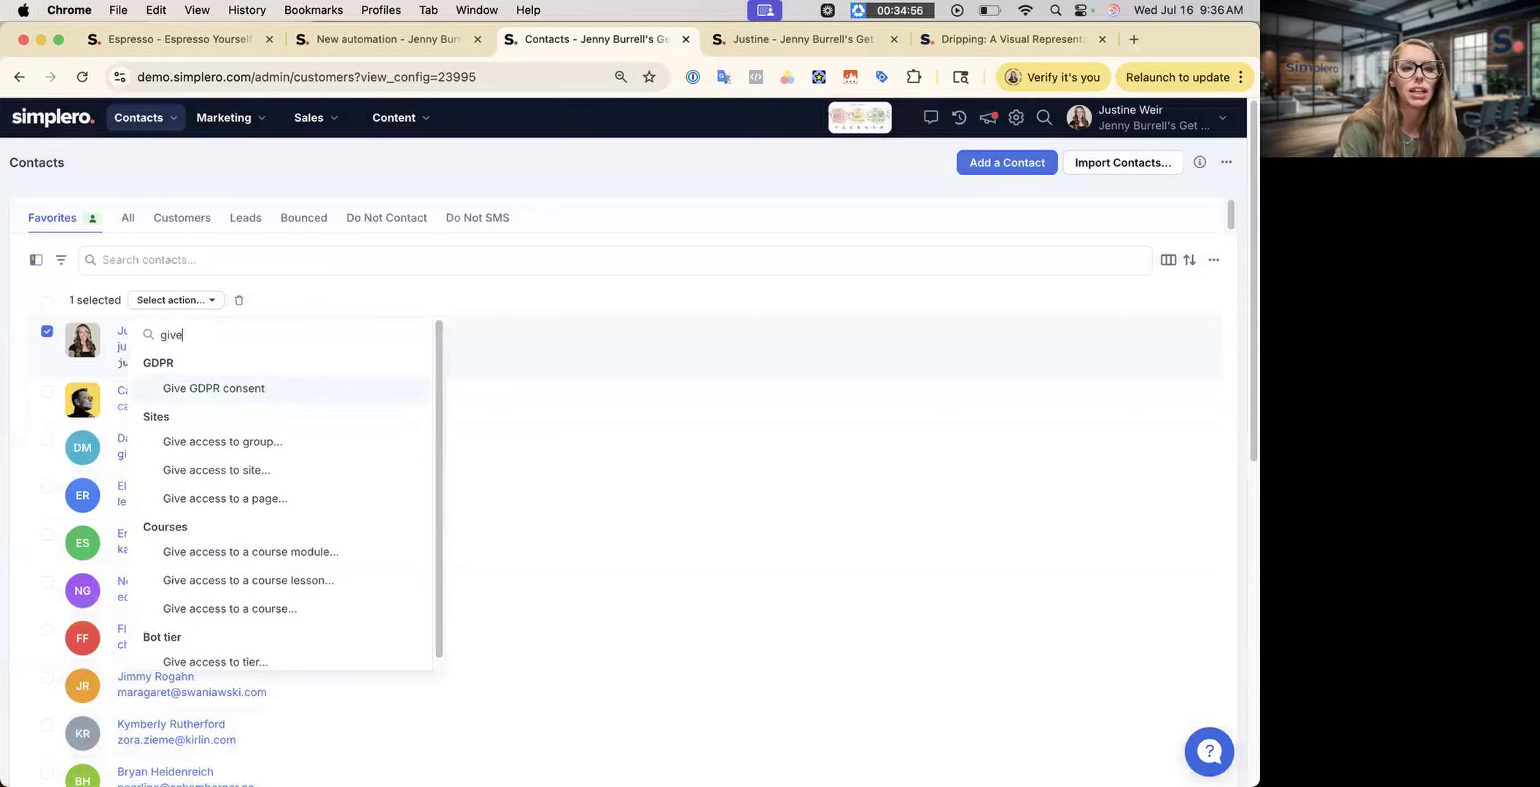
pyautogui.click(204, 470)
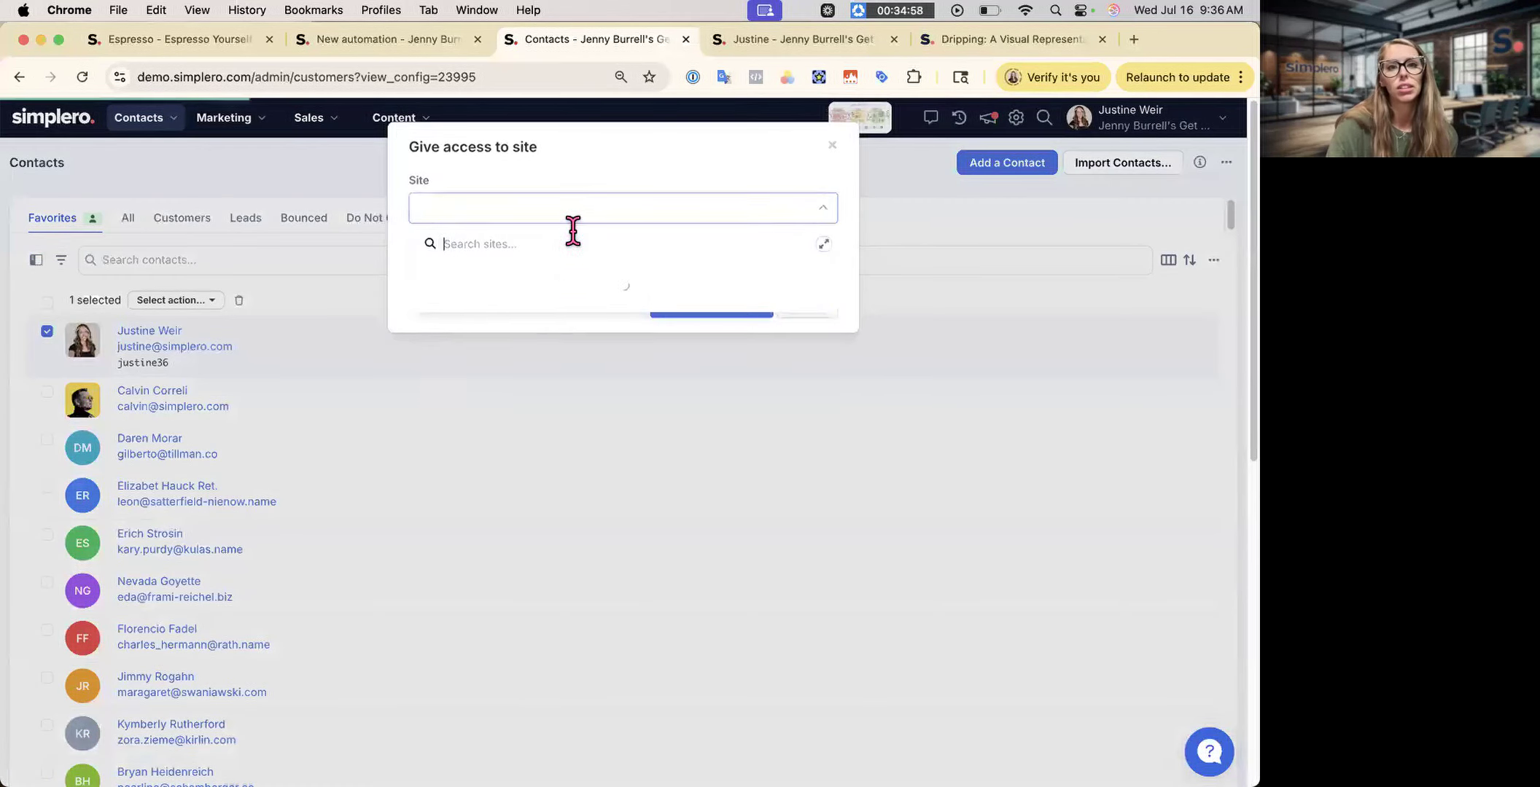
pyautogui.click(520, 308)
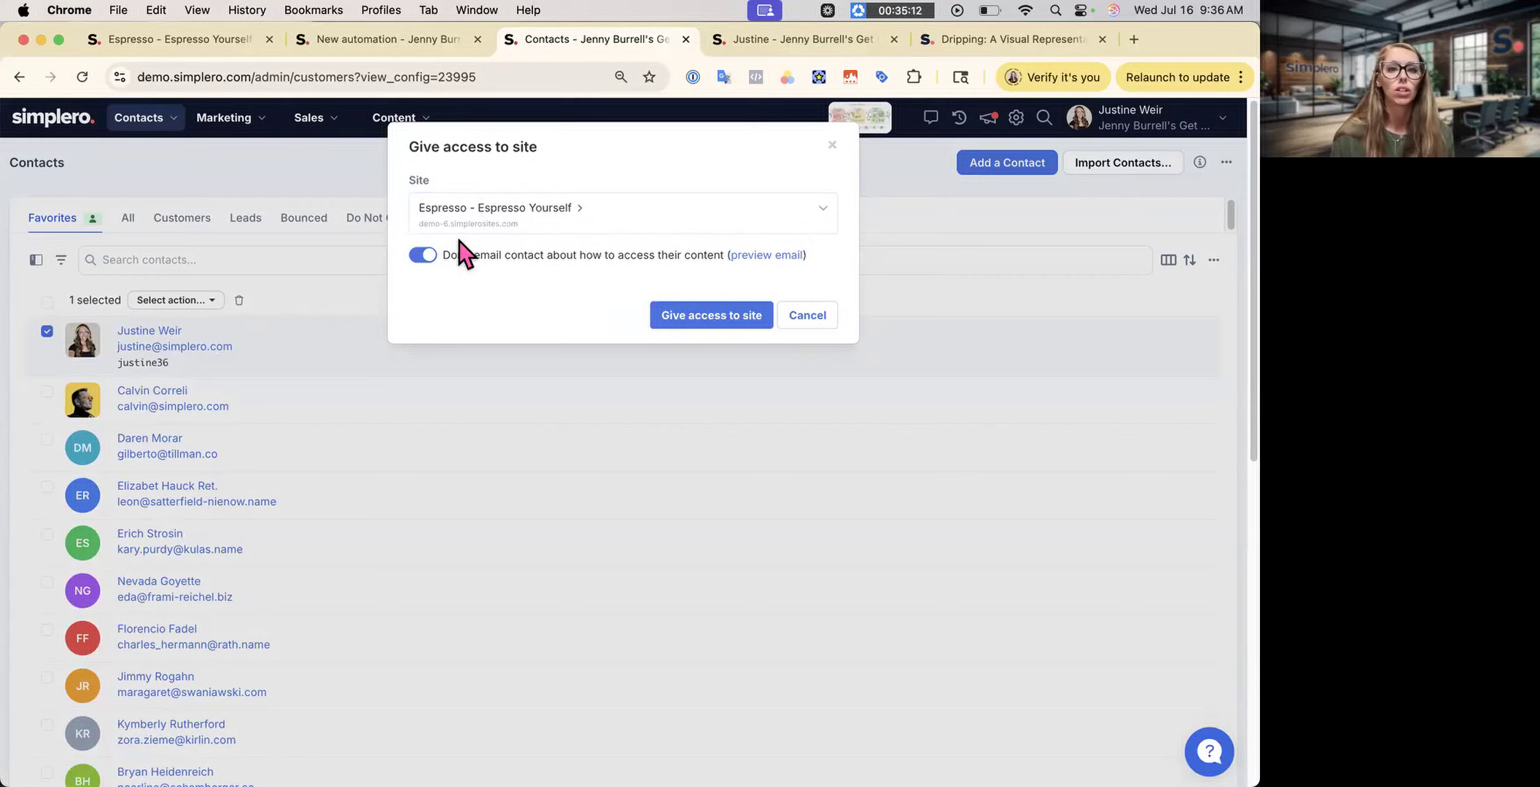
pyautogui.click(805, 315)
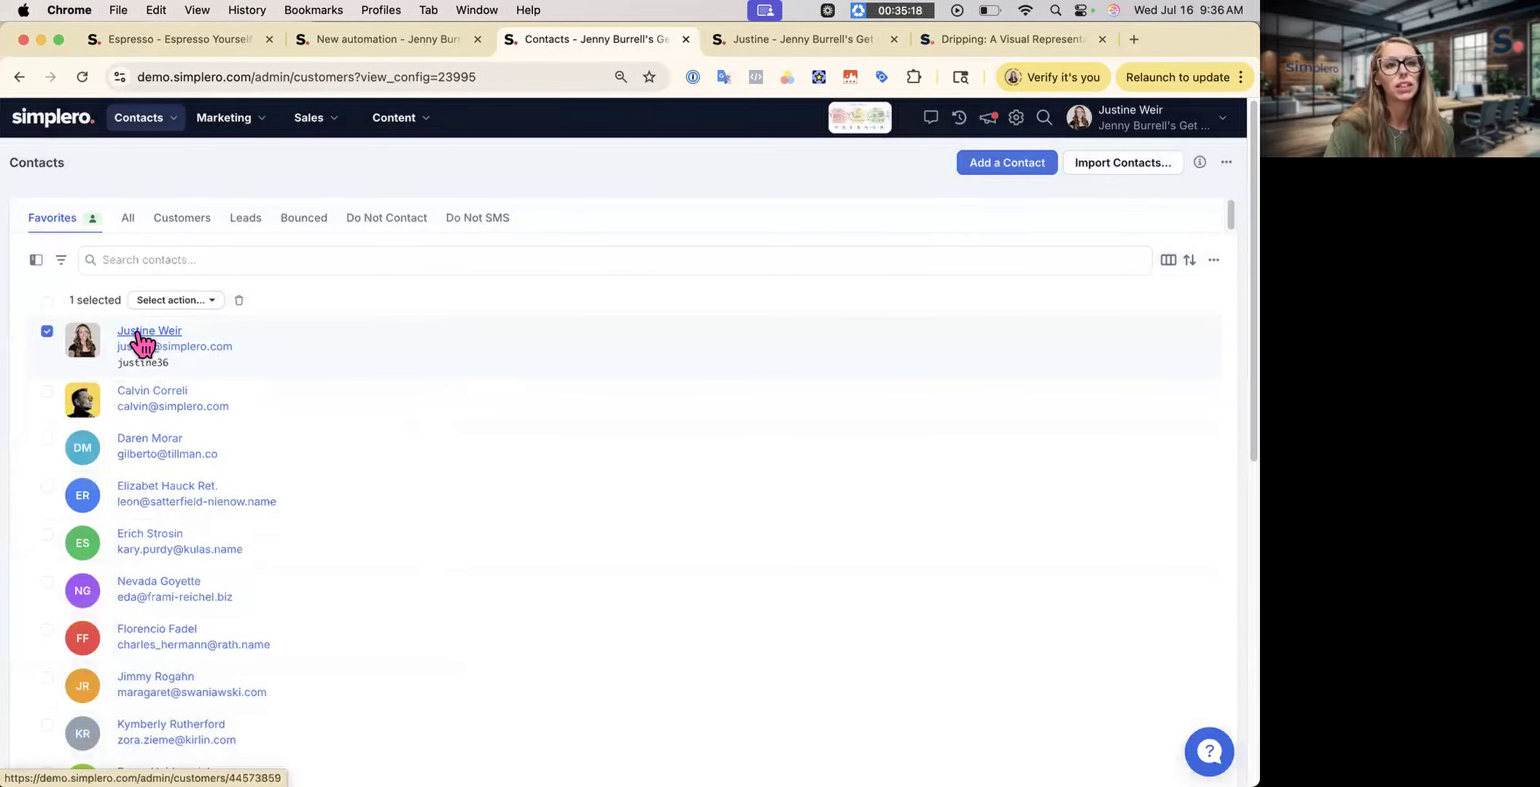
pyautogui.click(139, 333)
# - Scroll down the contact page toward the Automations section
pyautogui.scroll(-6, 476, 691)
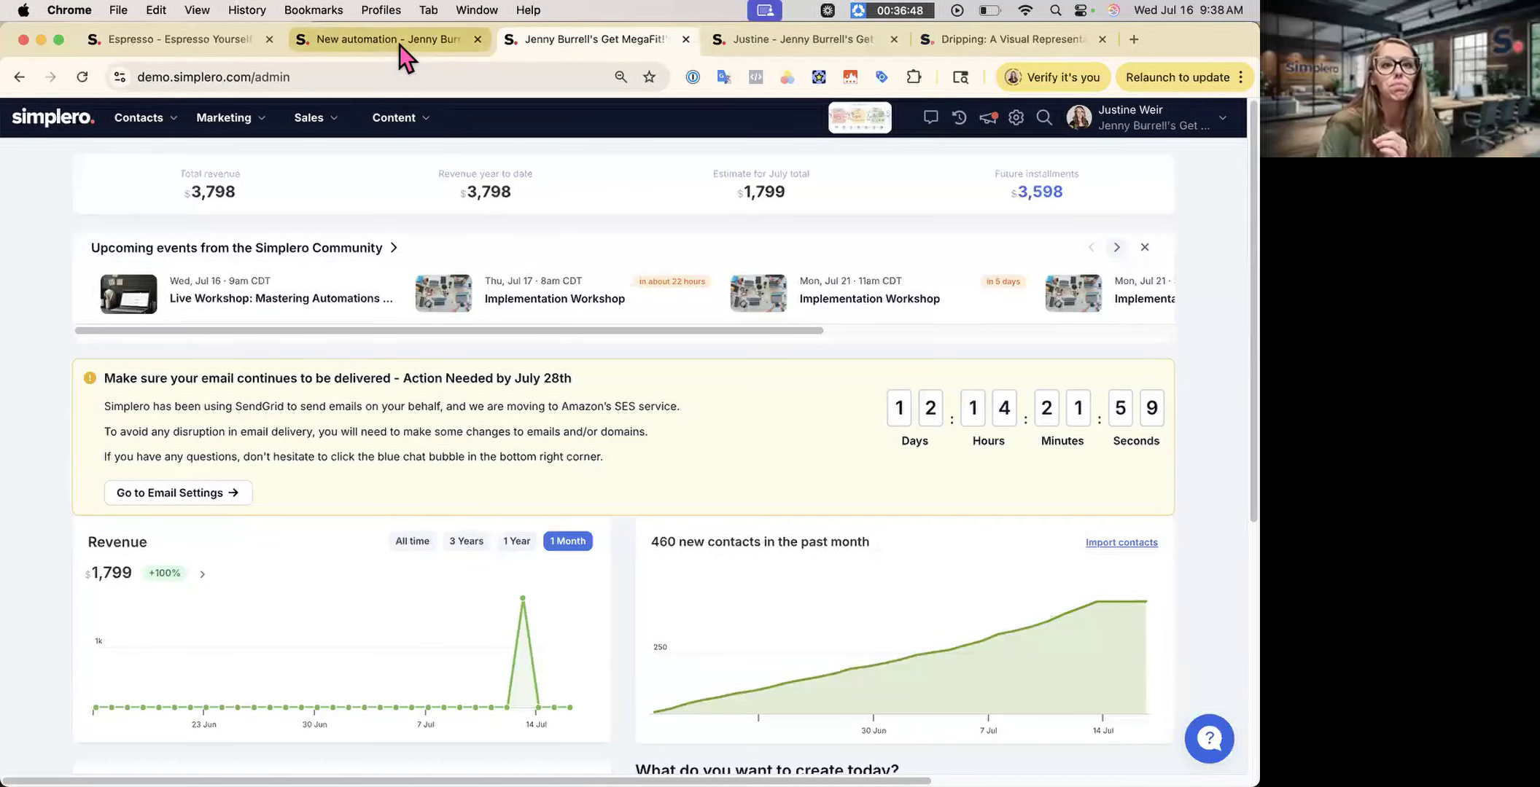
# - Insert a new step before the one-month wait and search Add step for 'give'
pyautogui.click(398, 44)
pyautogui.scroll(-3, 448, 472)
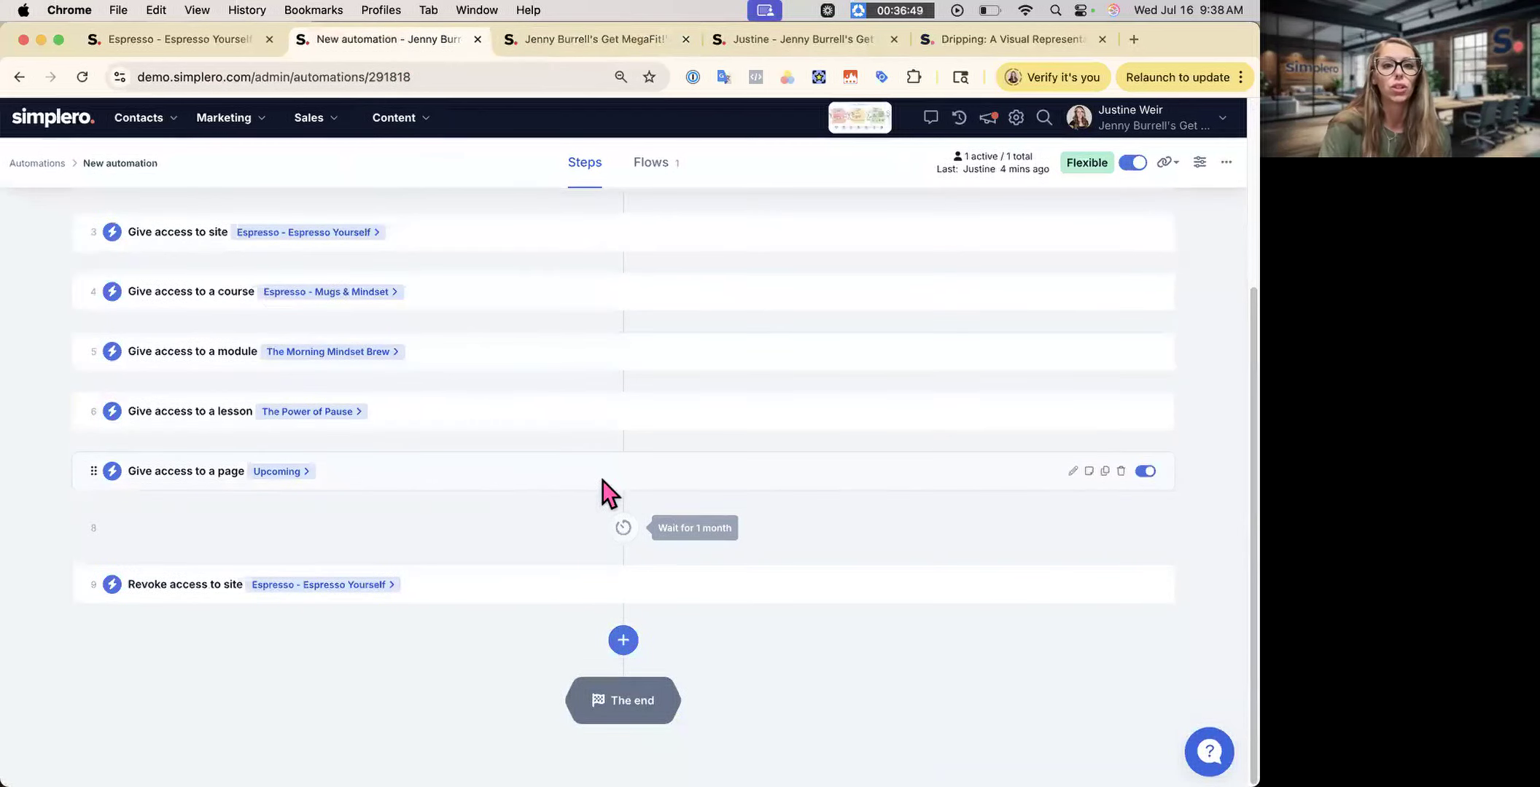
pyautogui.click(623, 501)
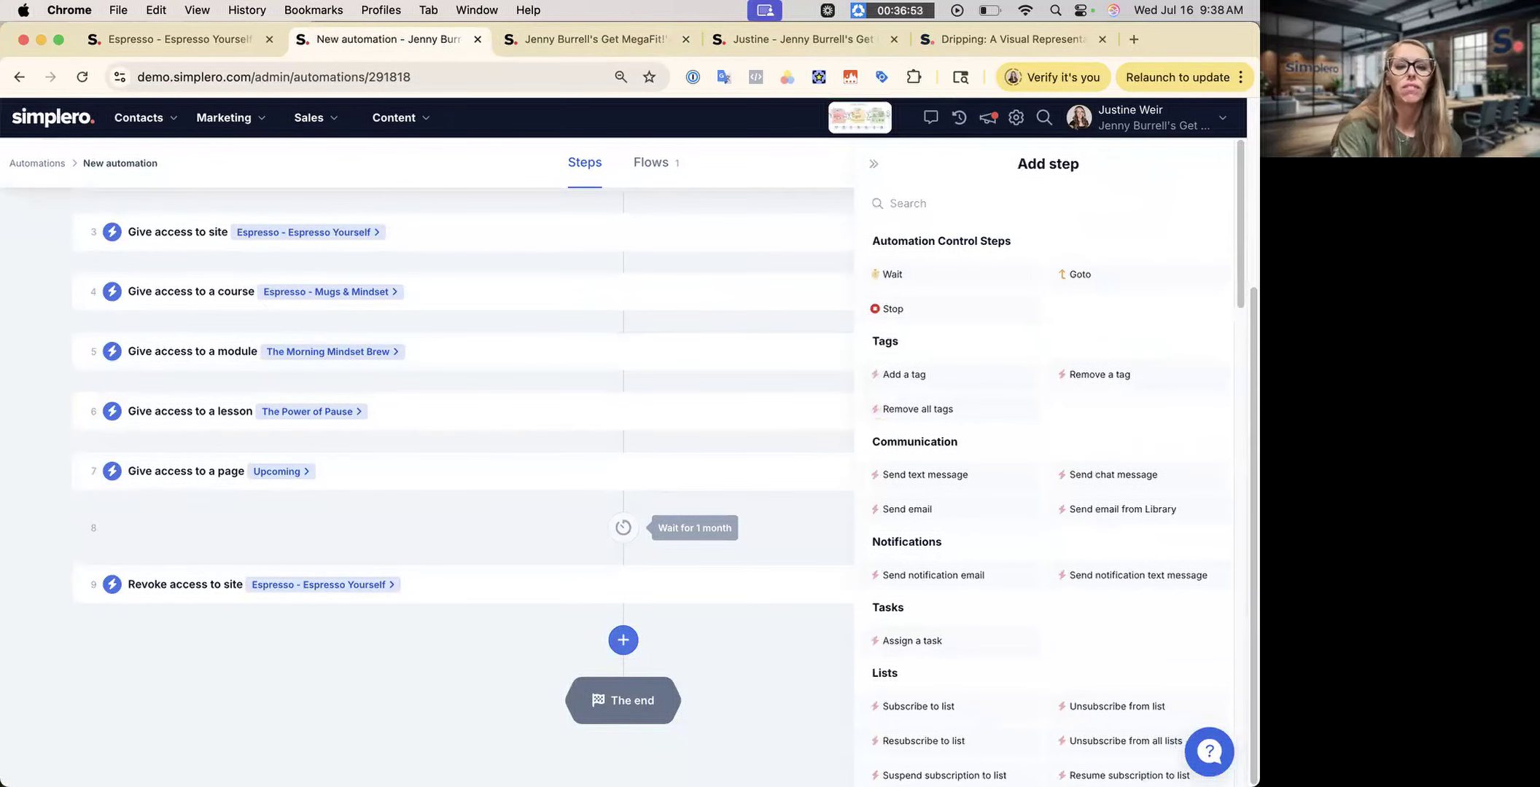
pyautogui.write('give')
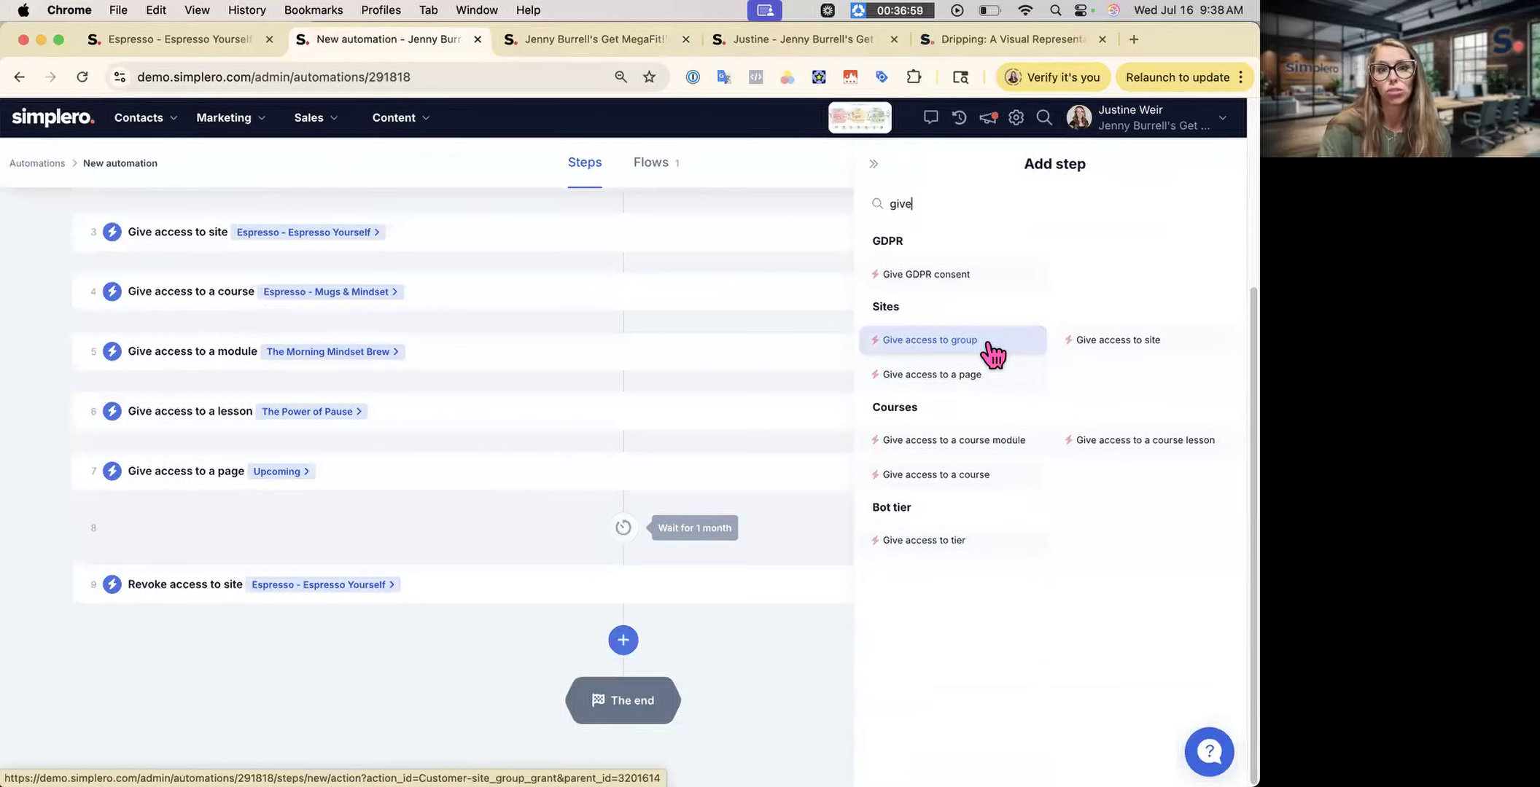
# - Open the All-Access Roast product from Sales > Products in the other tab
pyautogui.click(607, 39)
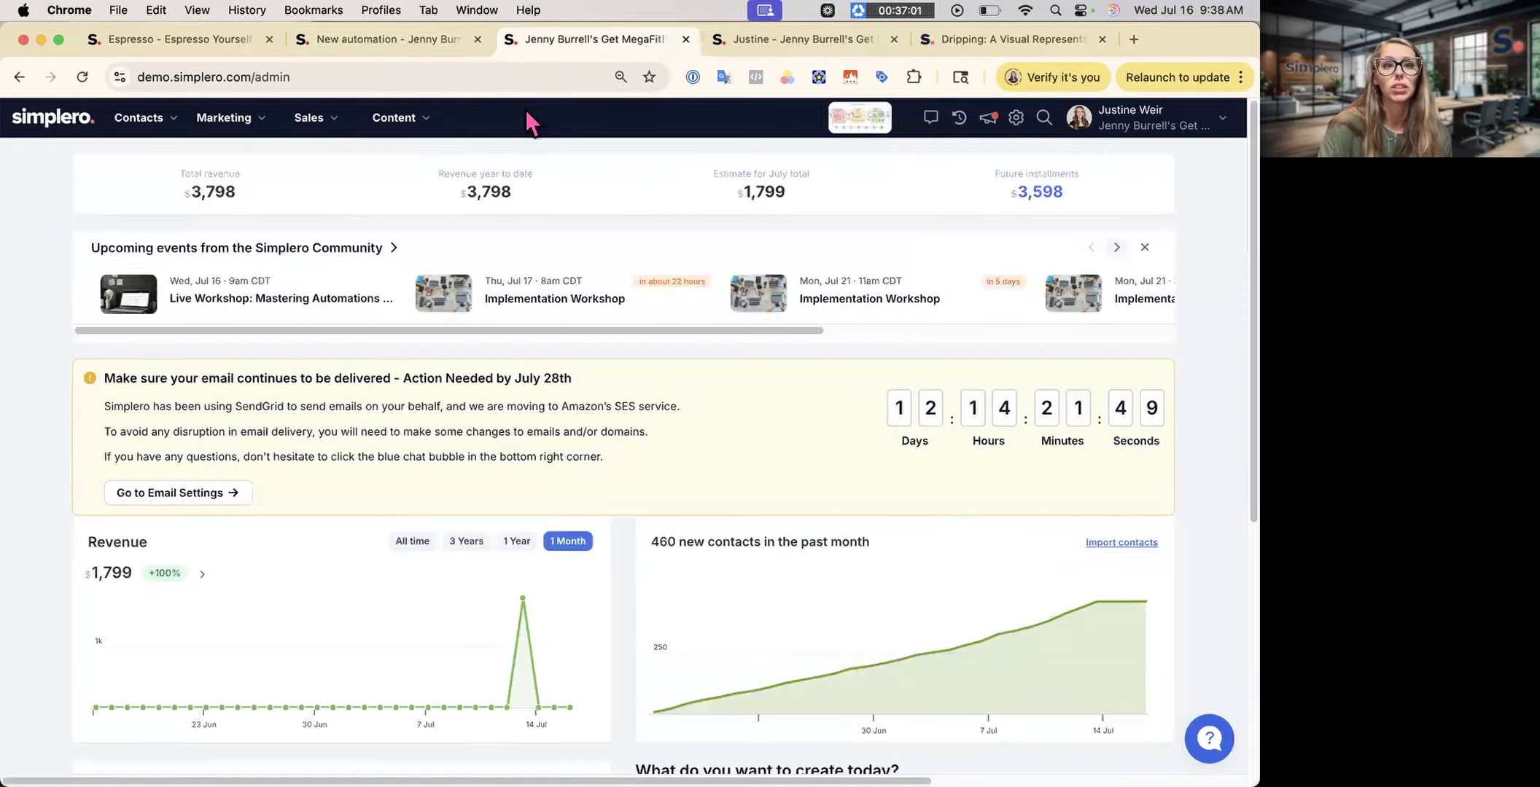
pyautogui.click(336, 118)
pyautogui.click(342, 169)
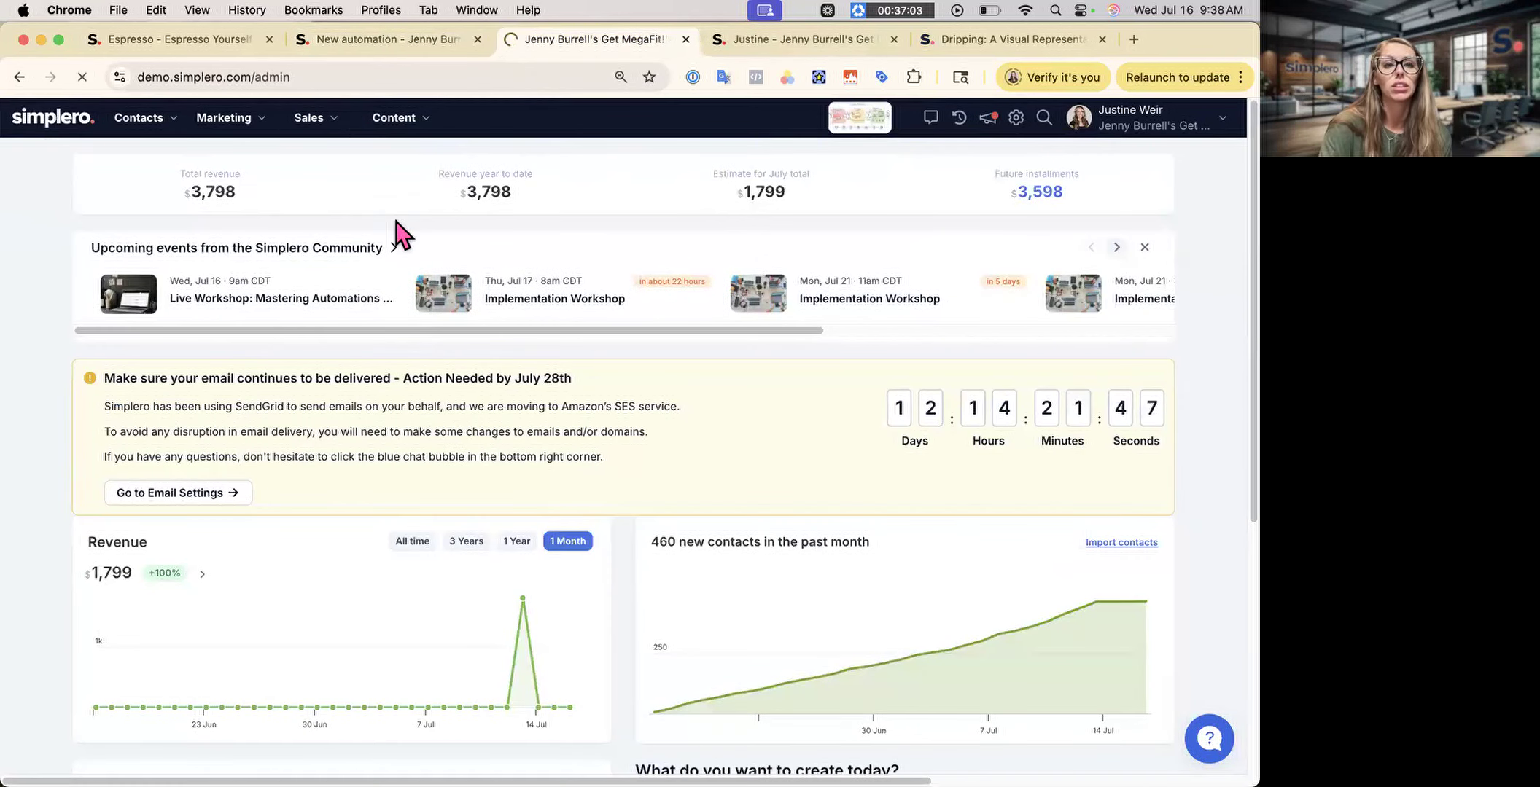
pyautogui.click(232, 348)
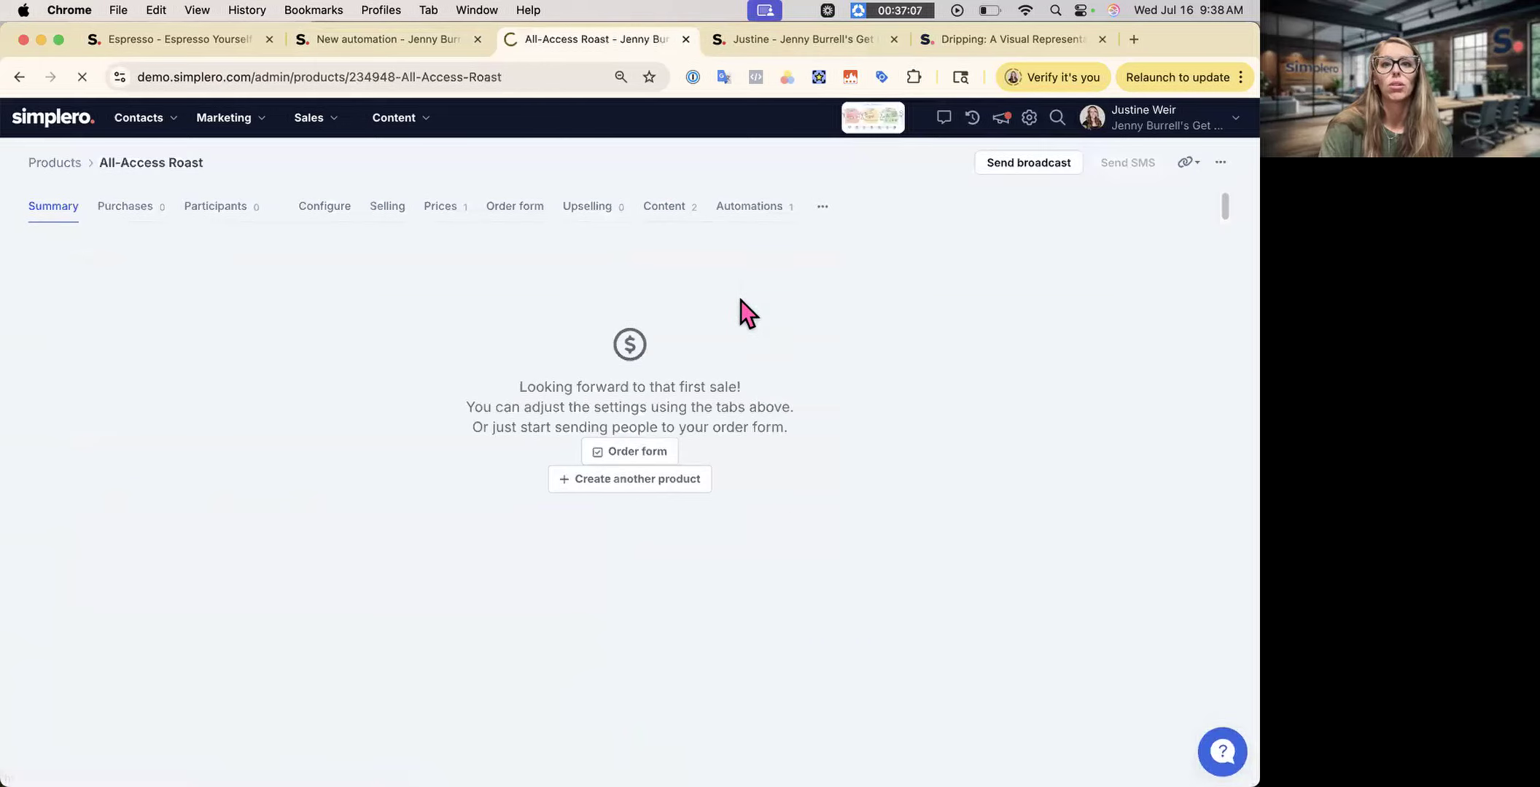
# - Tick The Inner Mug group and the Espresso - Mugs & Mindset course in All-Access Roast's content
pyautogui.scroll(-3, 432, 266)
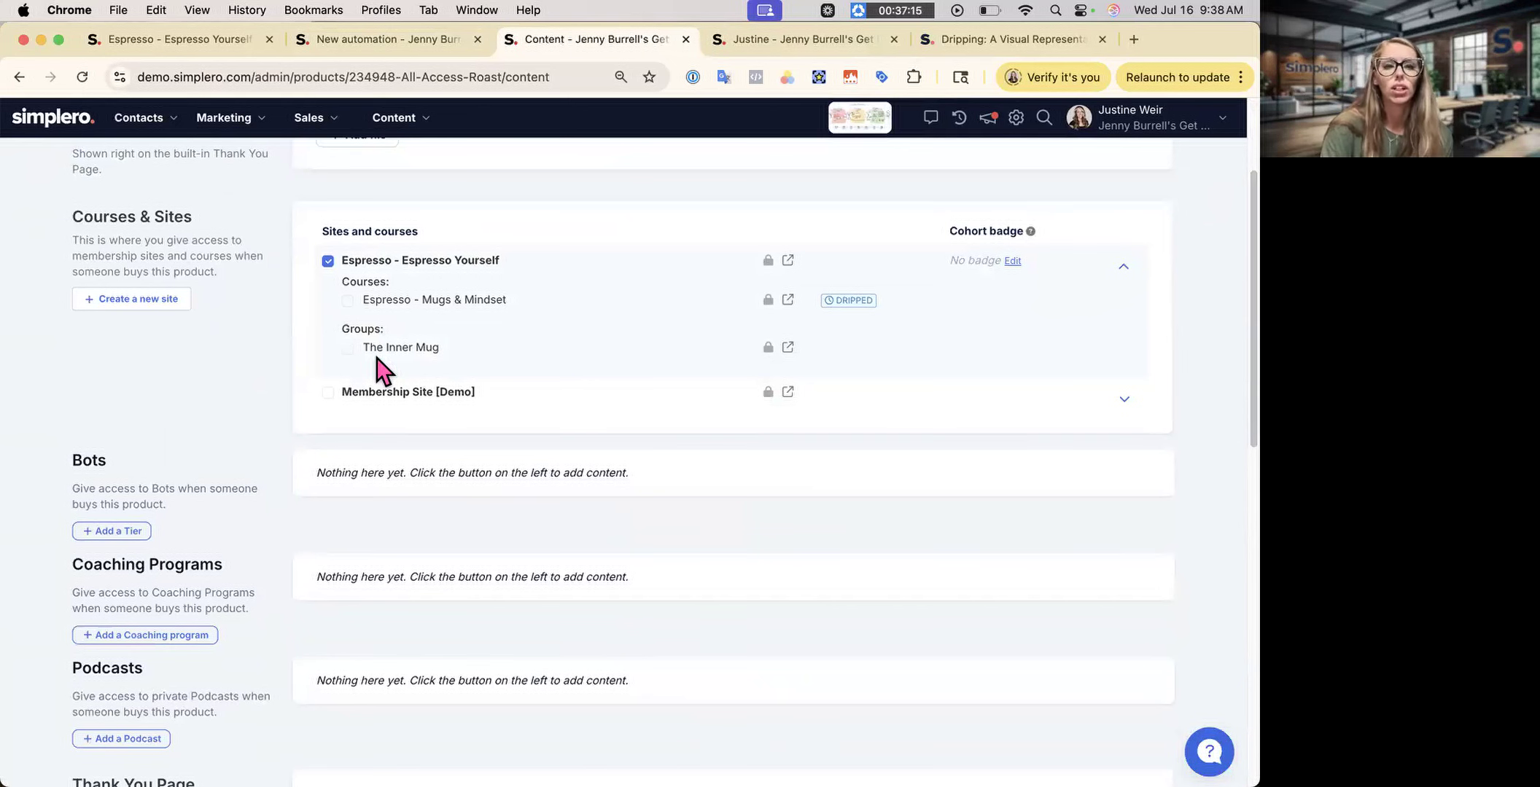
pyautogui.click(348, 349)
pyautogui.click(349, 301)
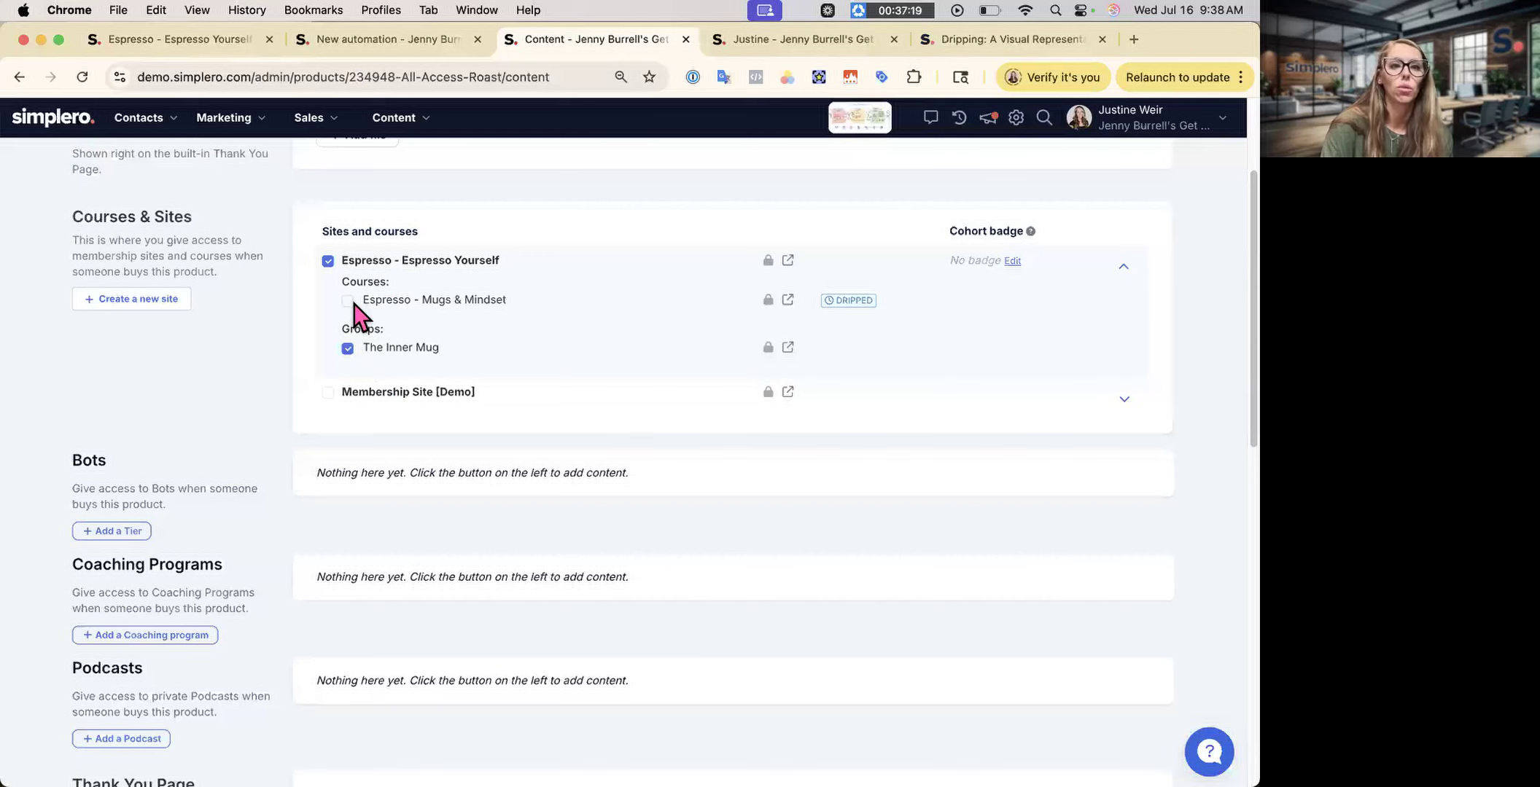
# - Create a Give access to group step for Espresso site > The Inner Mug as step 8
pyautogui.click(388, 52)
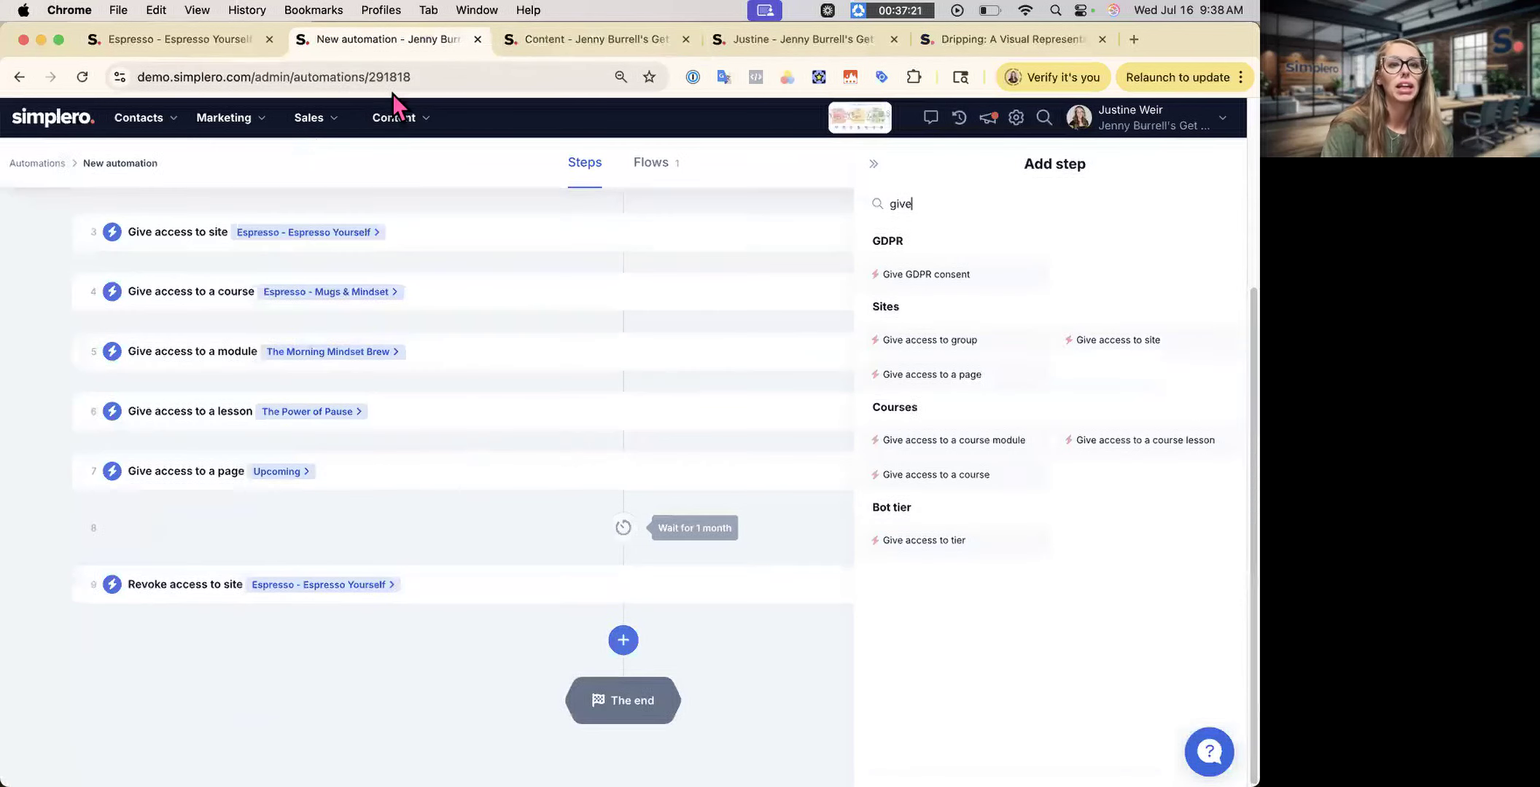
pyautogui.click(999, 342)
pyautogui.click(997, 336)
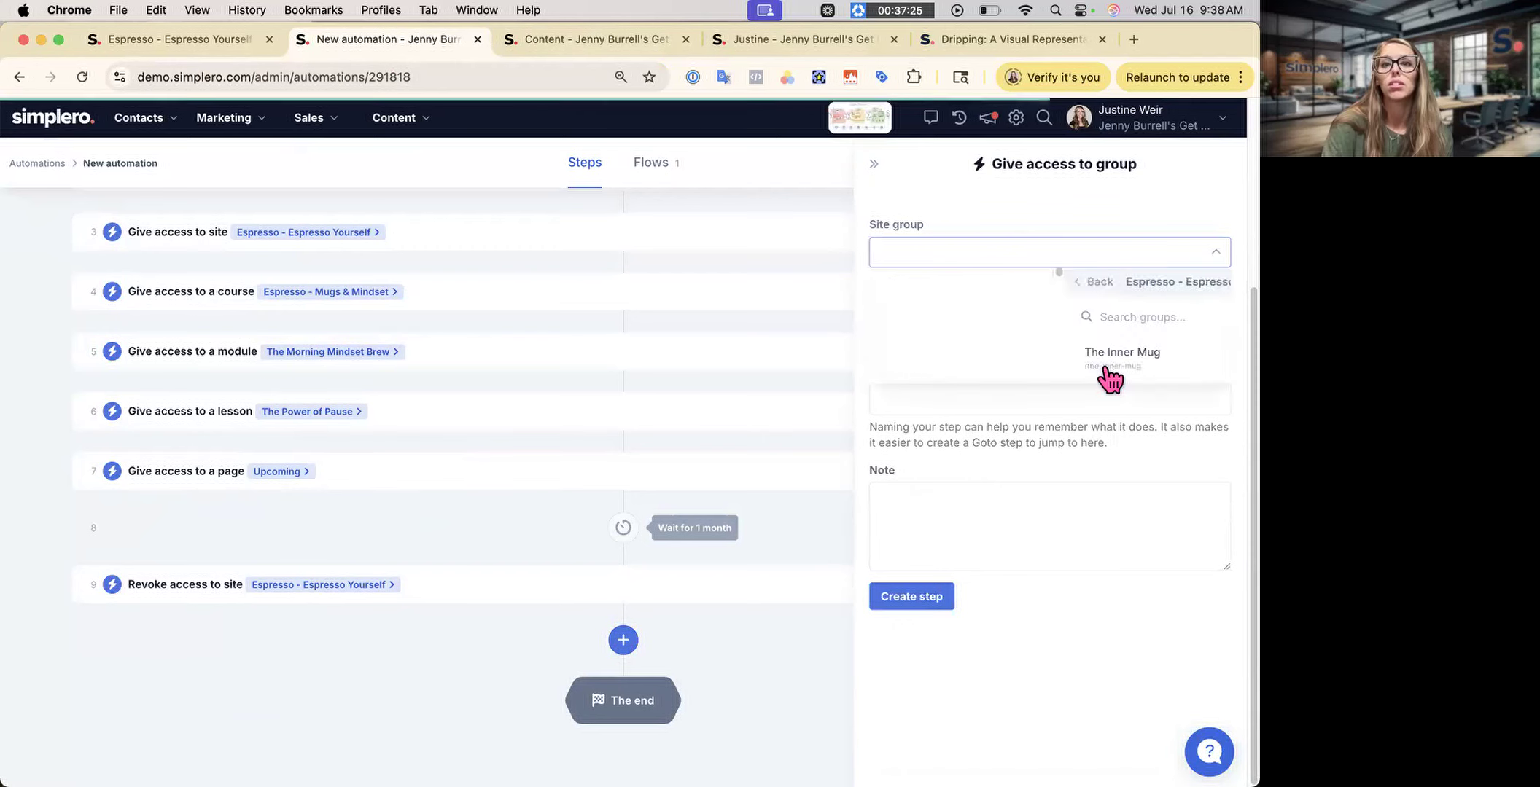
pyautogui.click(1038, 358)
pyautogui.click(896, 602)
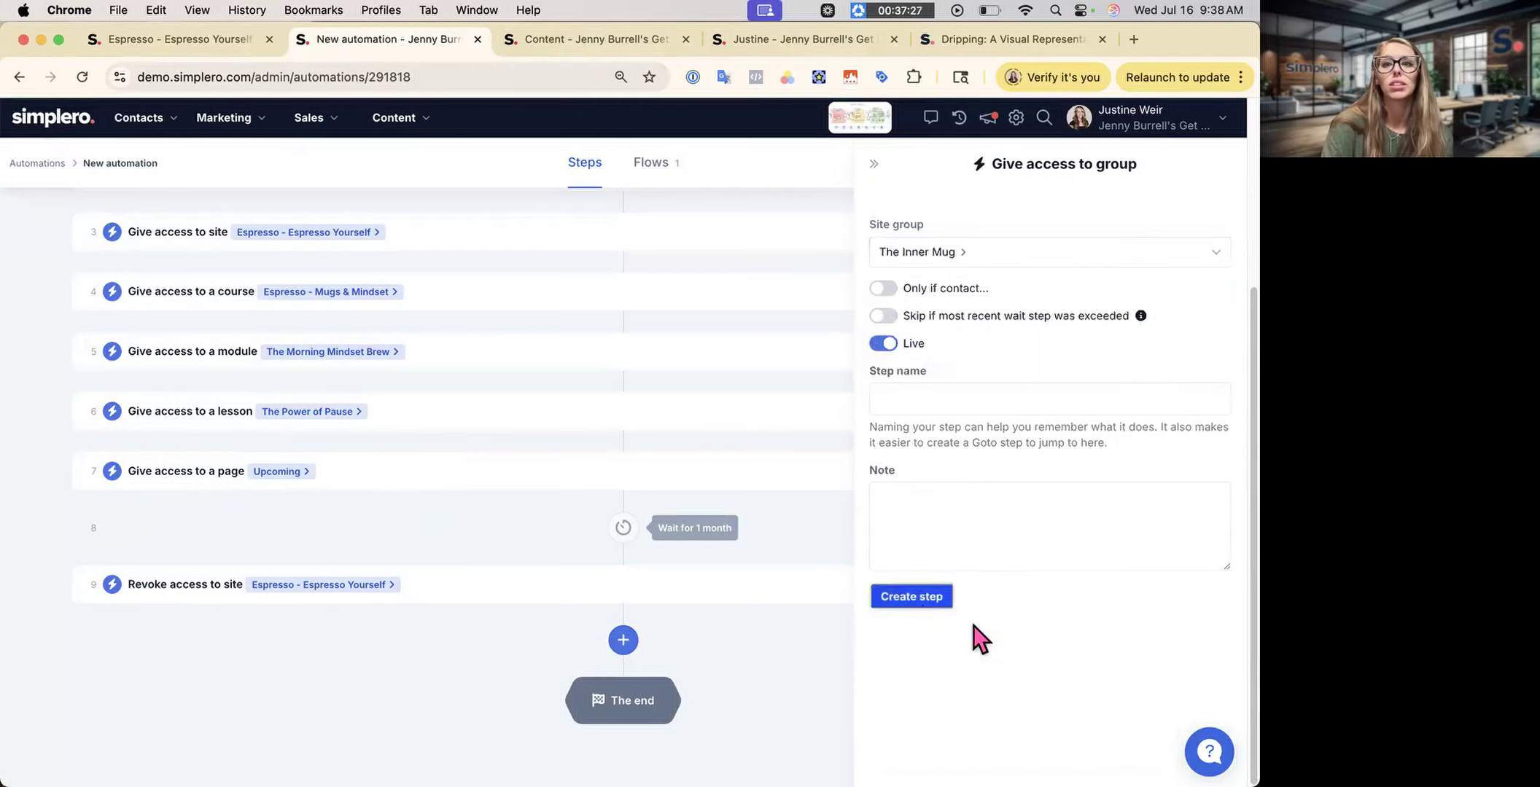
pyautogui.scroll(-1, 371, 565)
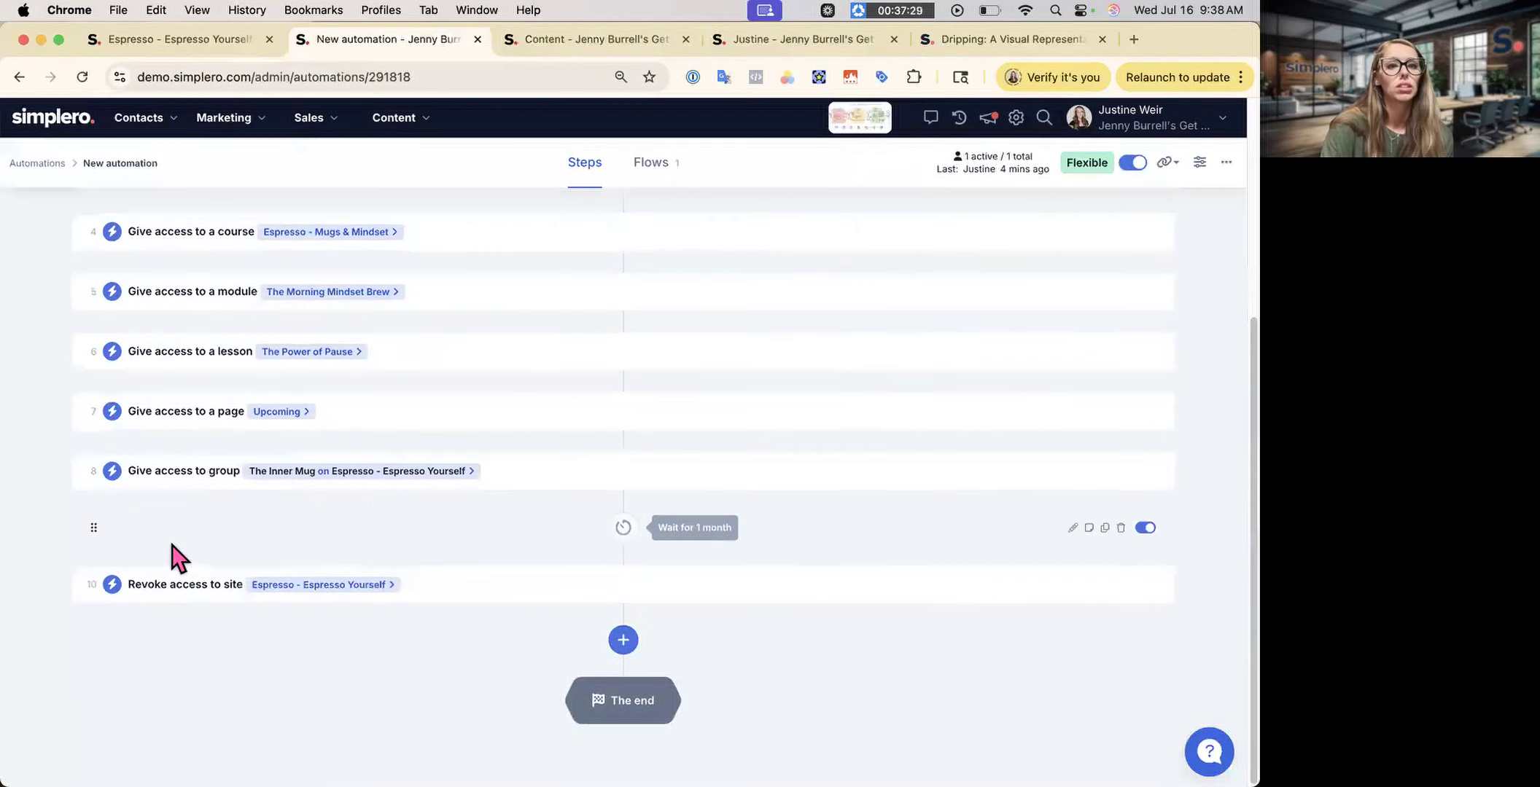
pyautogui.scroll(5, 364, 521)
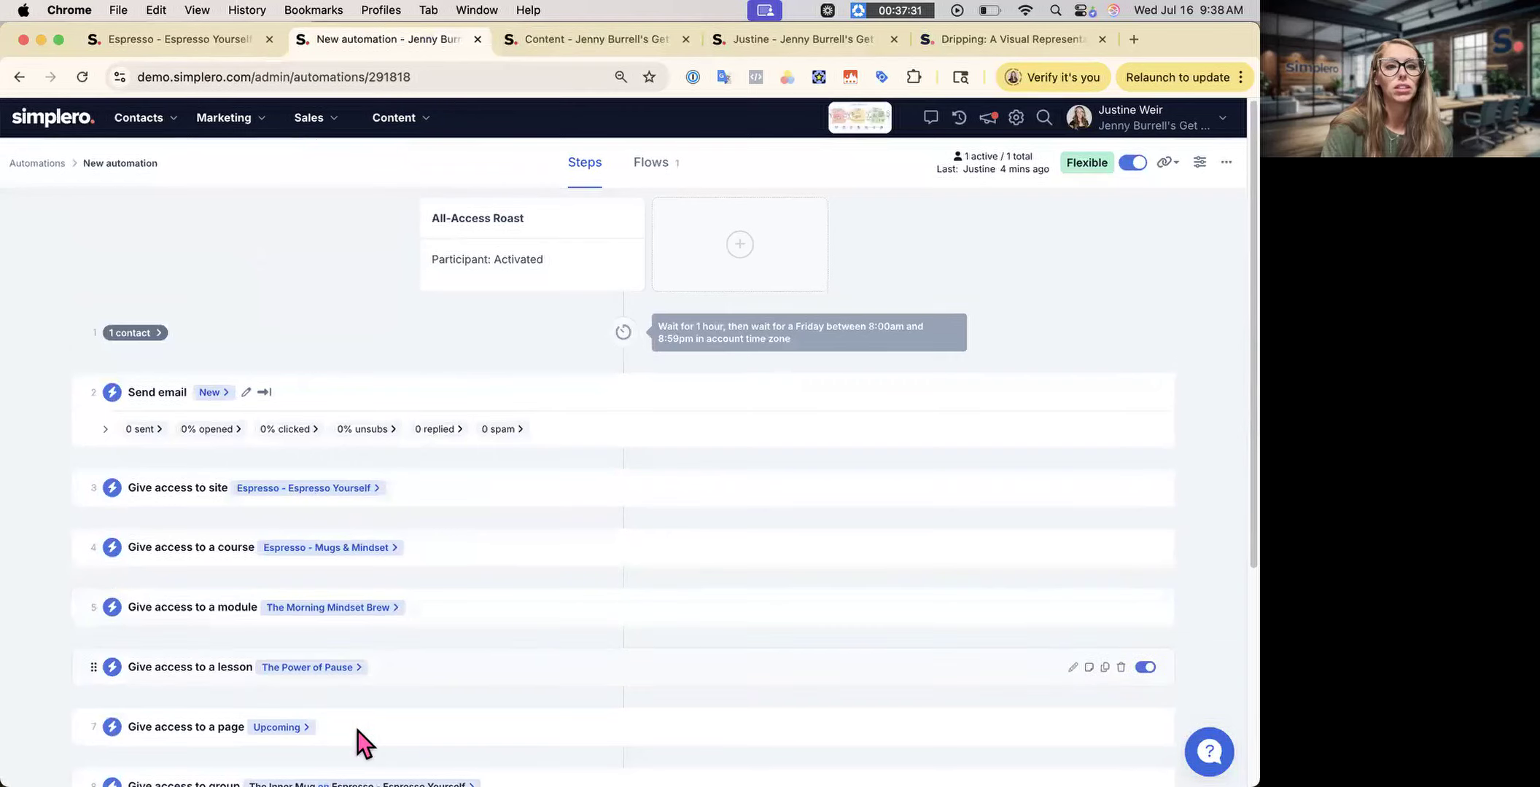
pyautogui.scroll(-1, 359, 726)
pyautogui.scroll(-5, 497, 602)
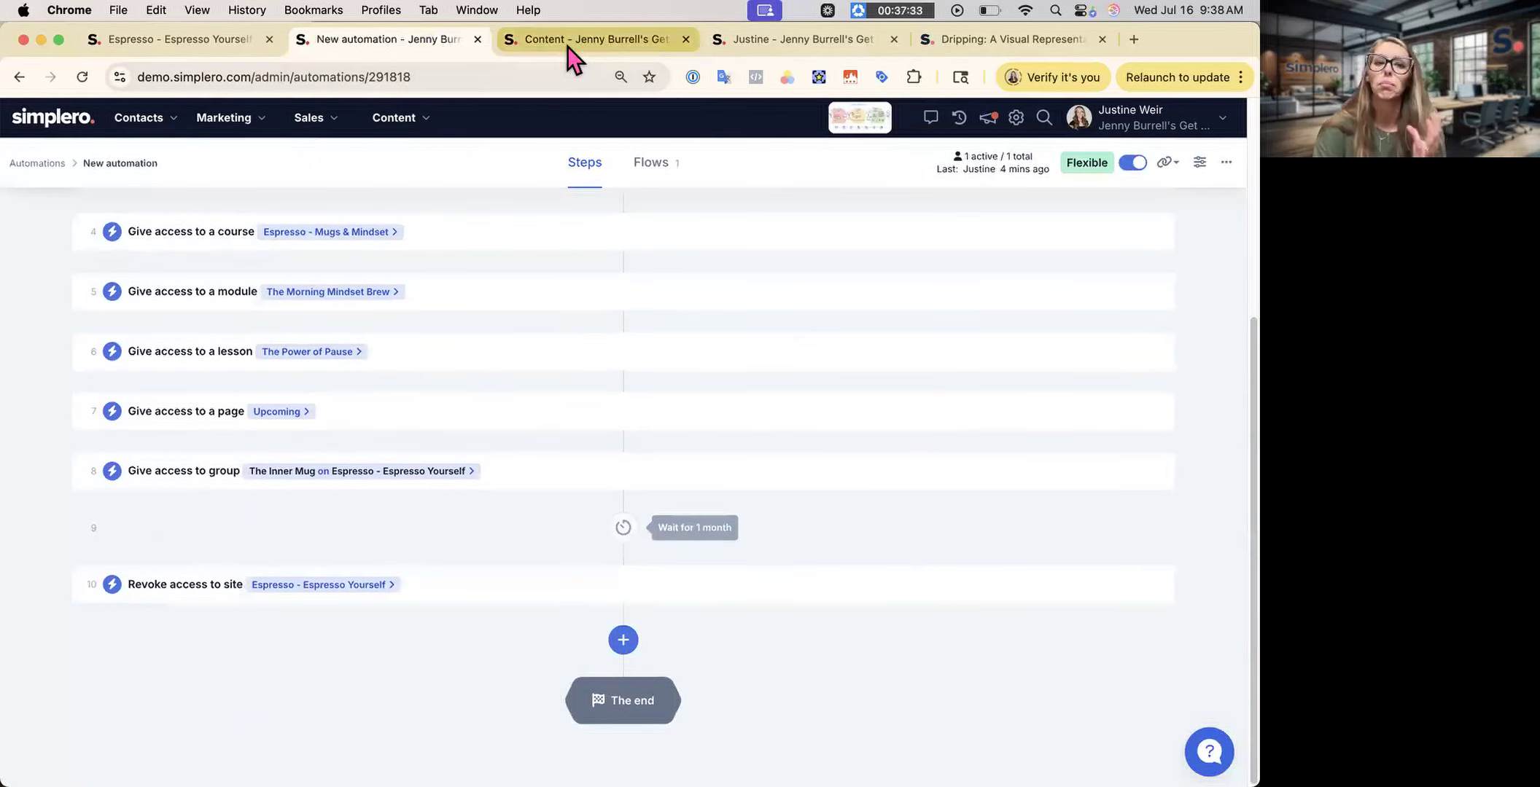